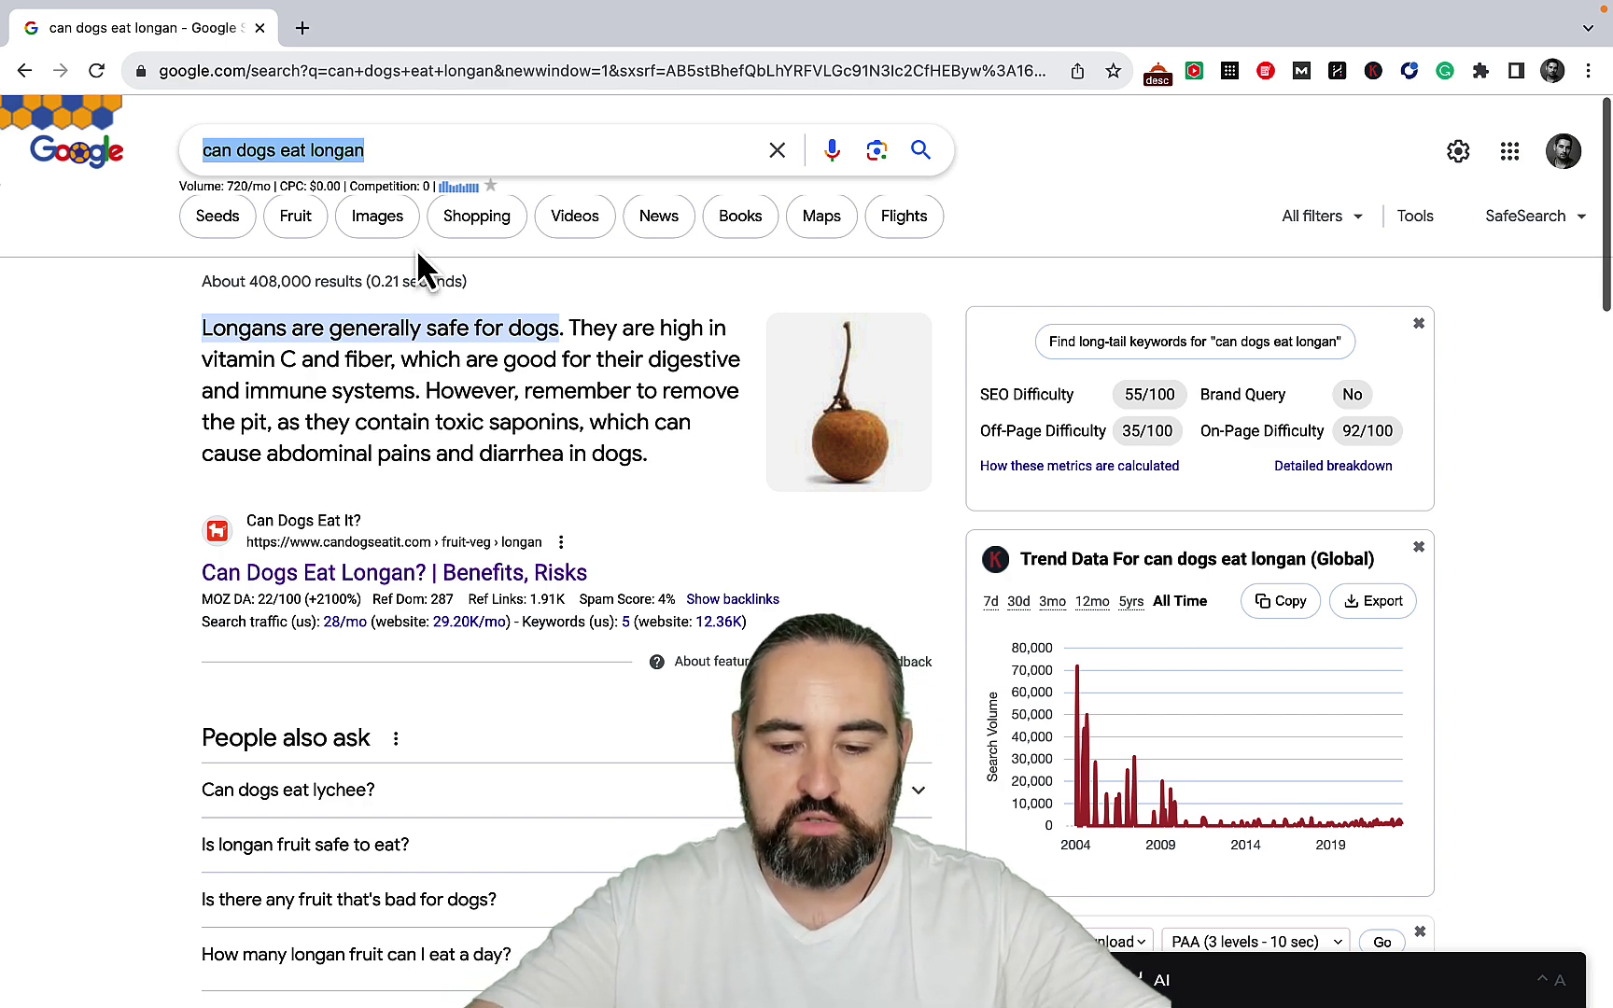
Search Google for "bitcoin price prediction 2024" and look over the results
text(bitcoin)
key(Down)
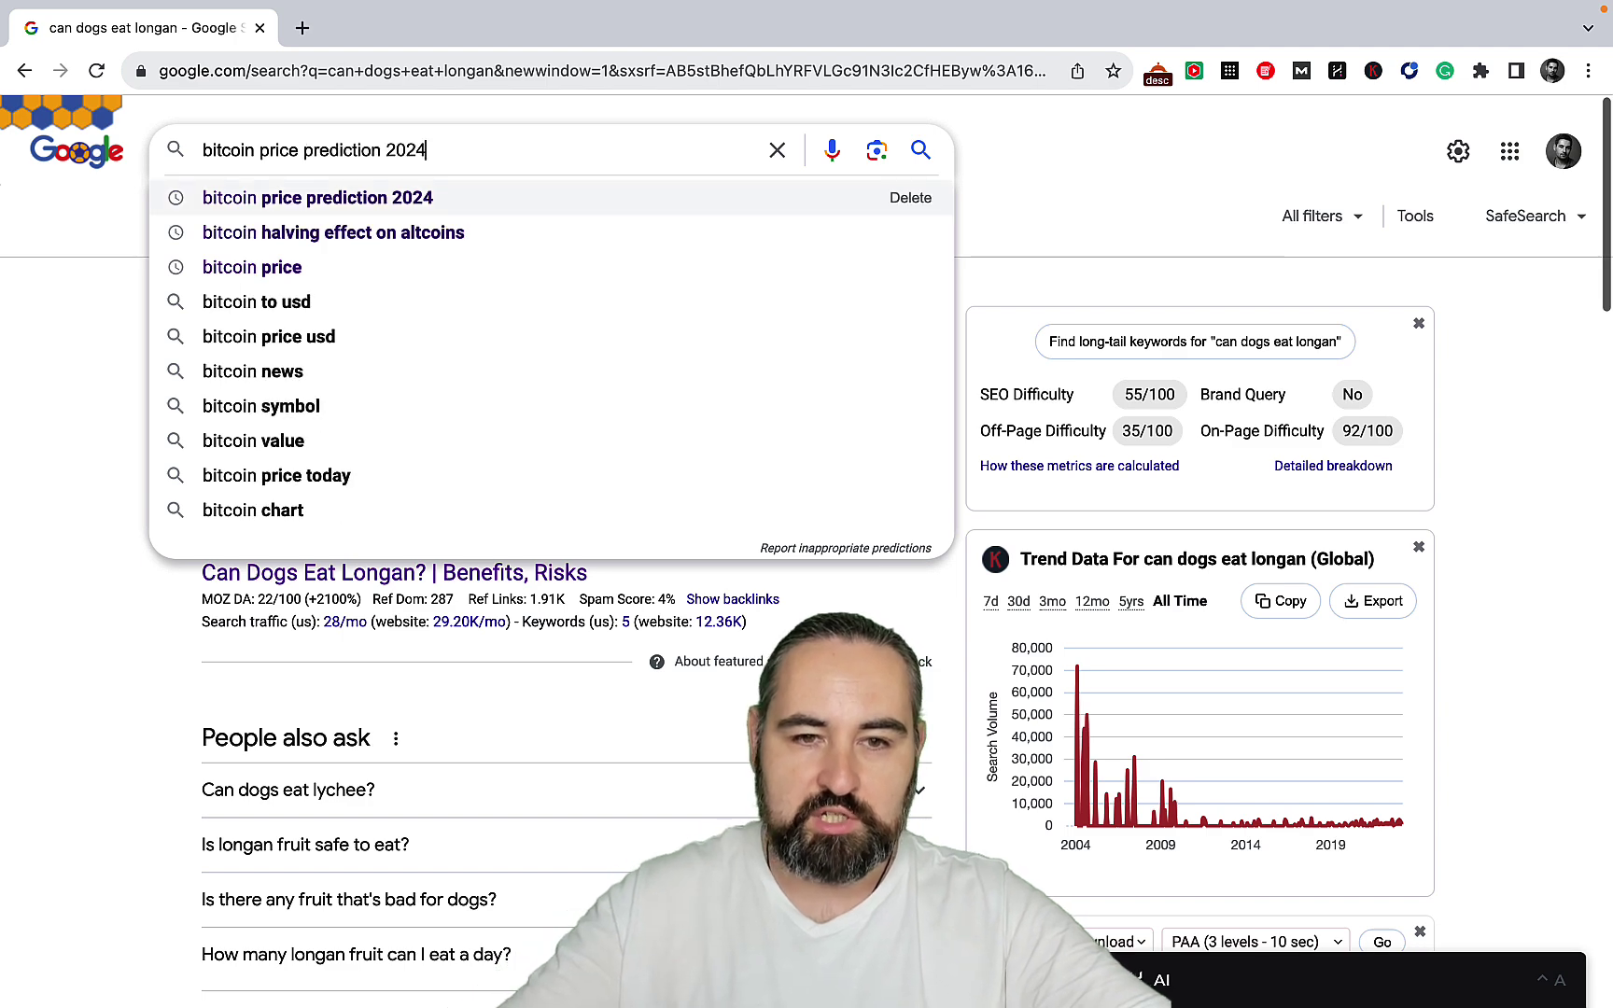
key(Return)
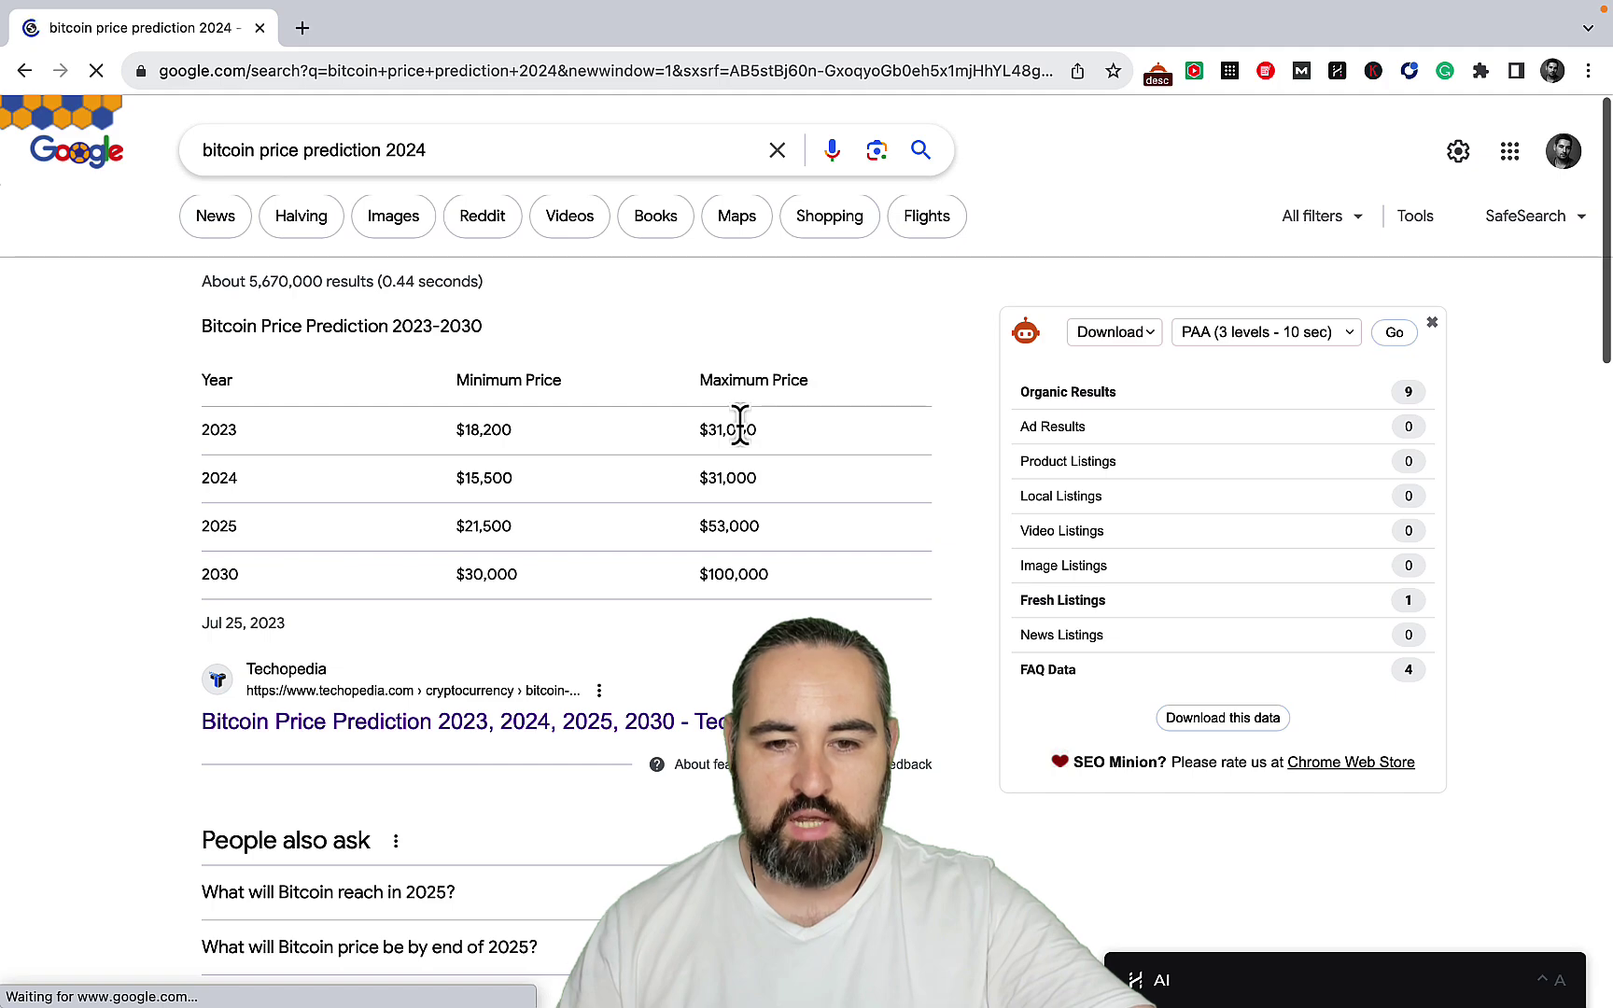
scroll(743, 430, down, 5)
scroll(742, 429, up, 6)
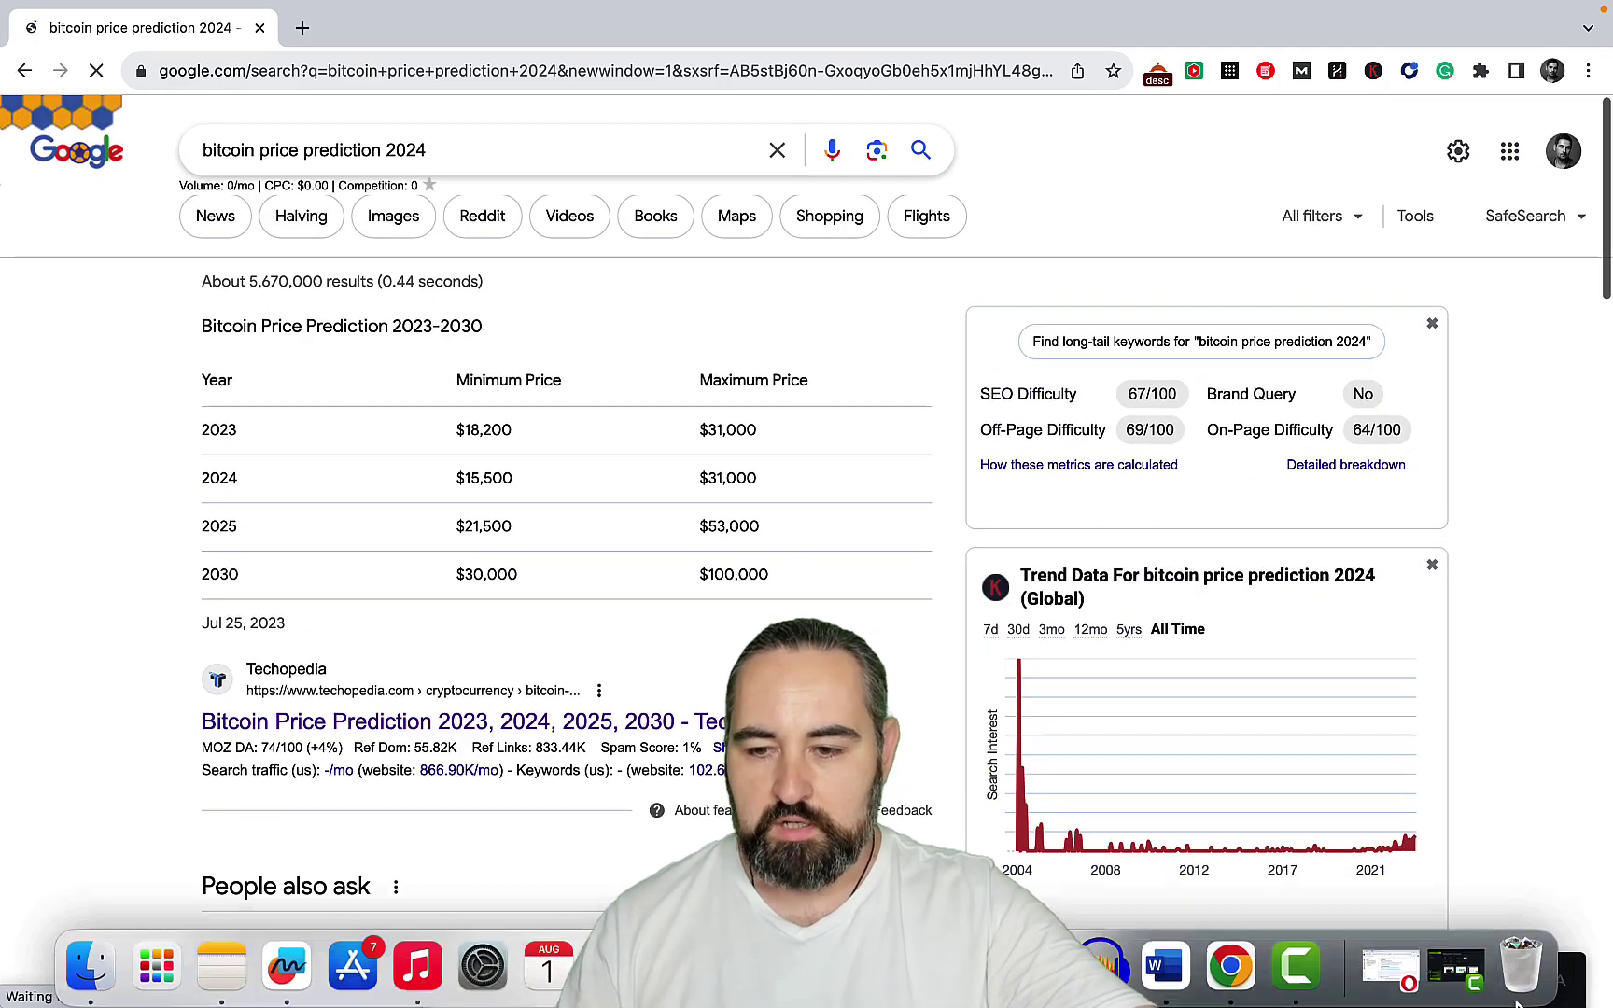
Stop the AI assistant's automatic answer and submit the prompt "generate a comprehensive article outline based on {pages}"
click(1553, 981)
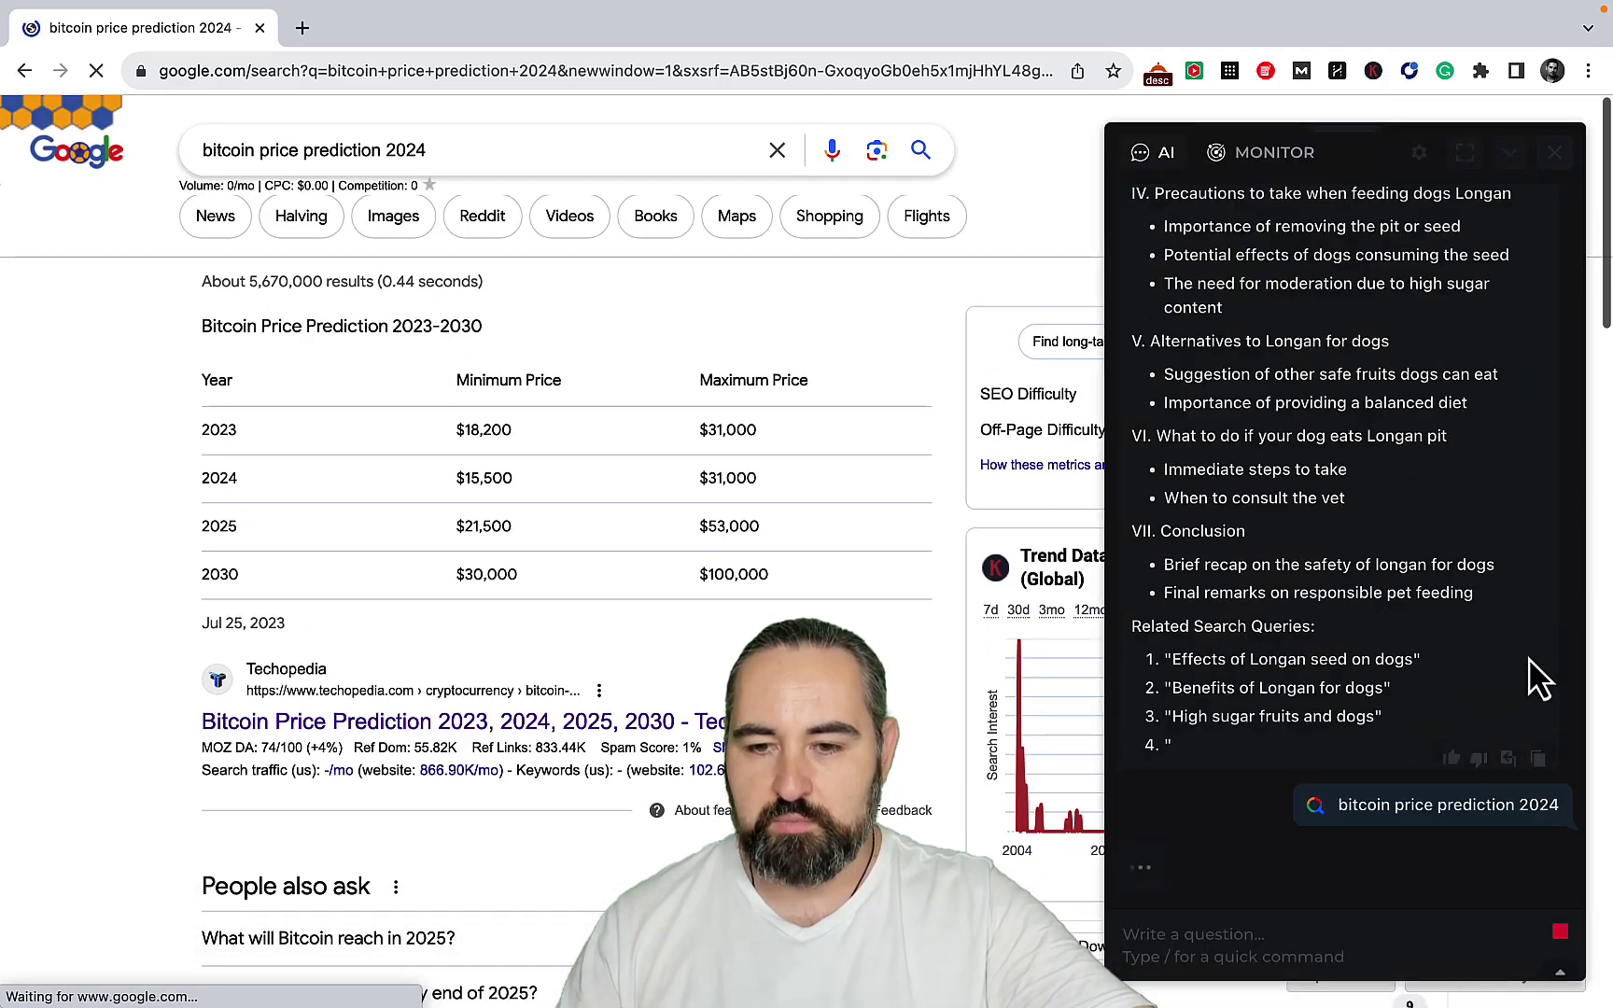
click(1561, 933)
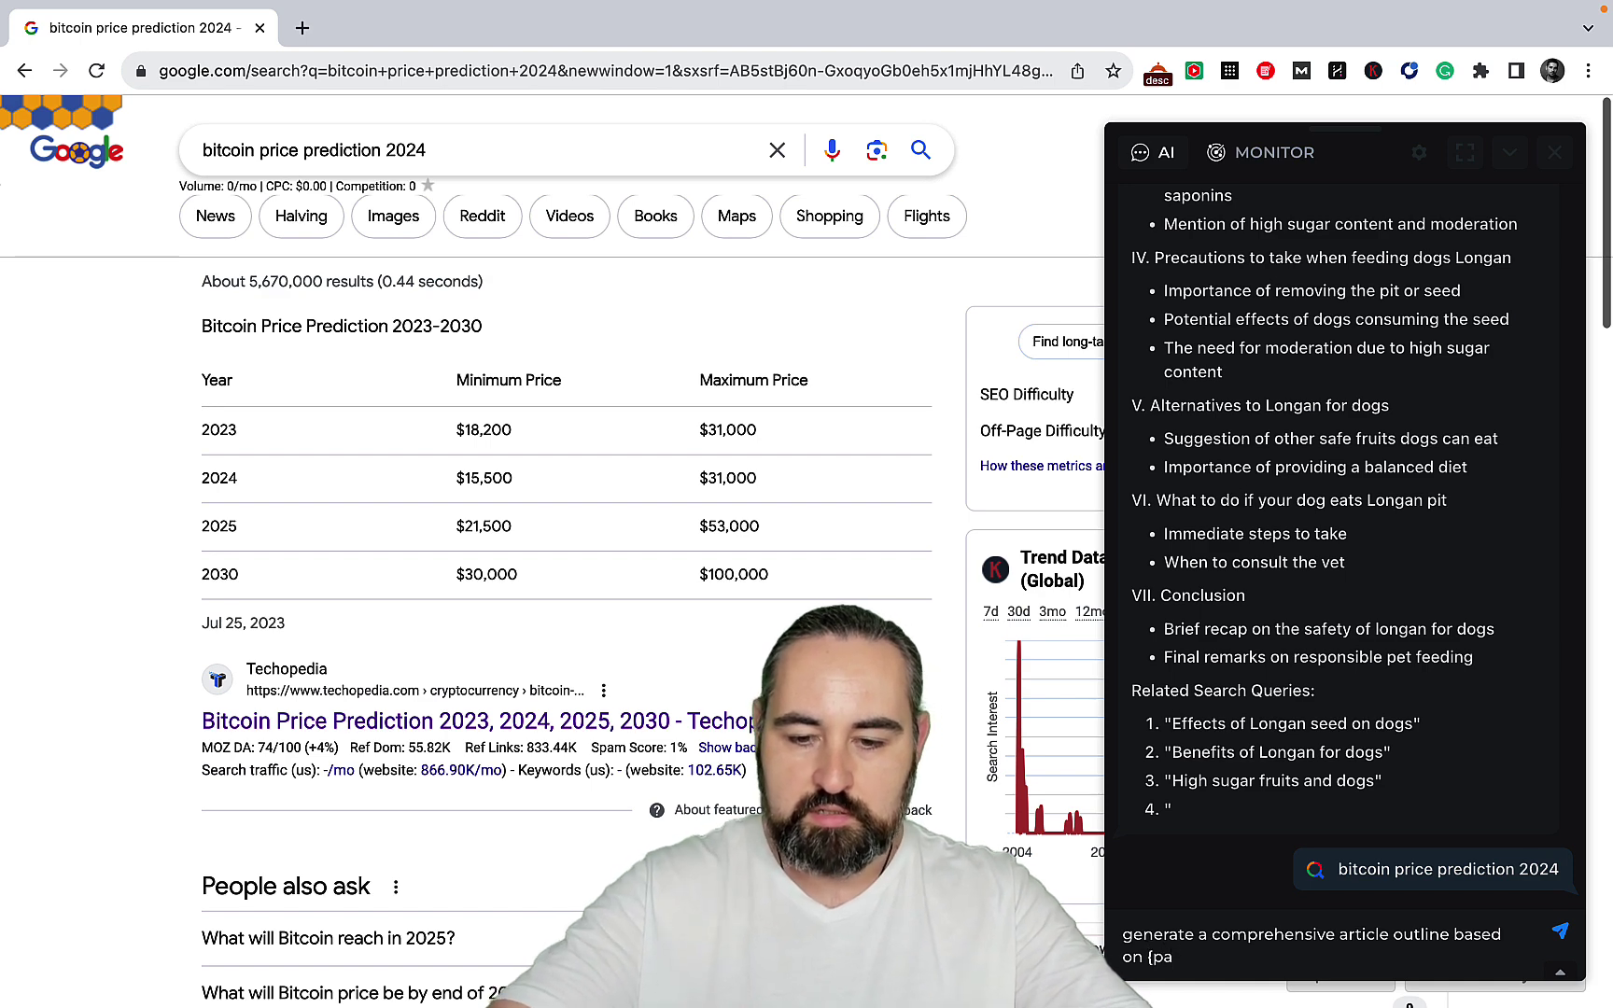
key(Return)
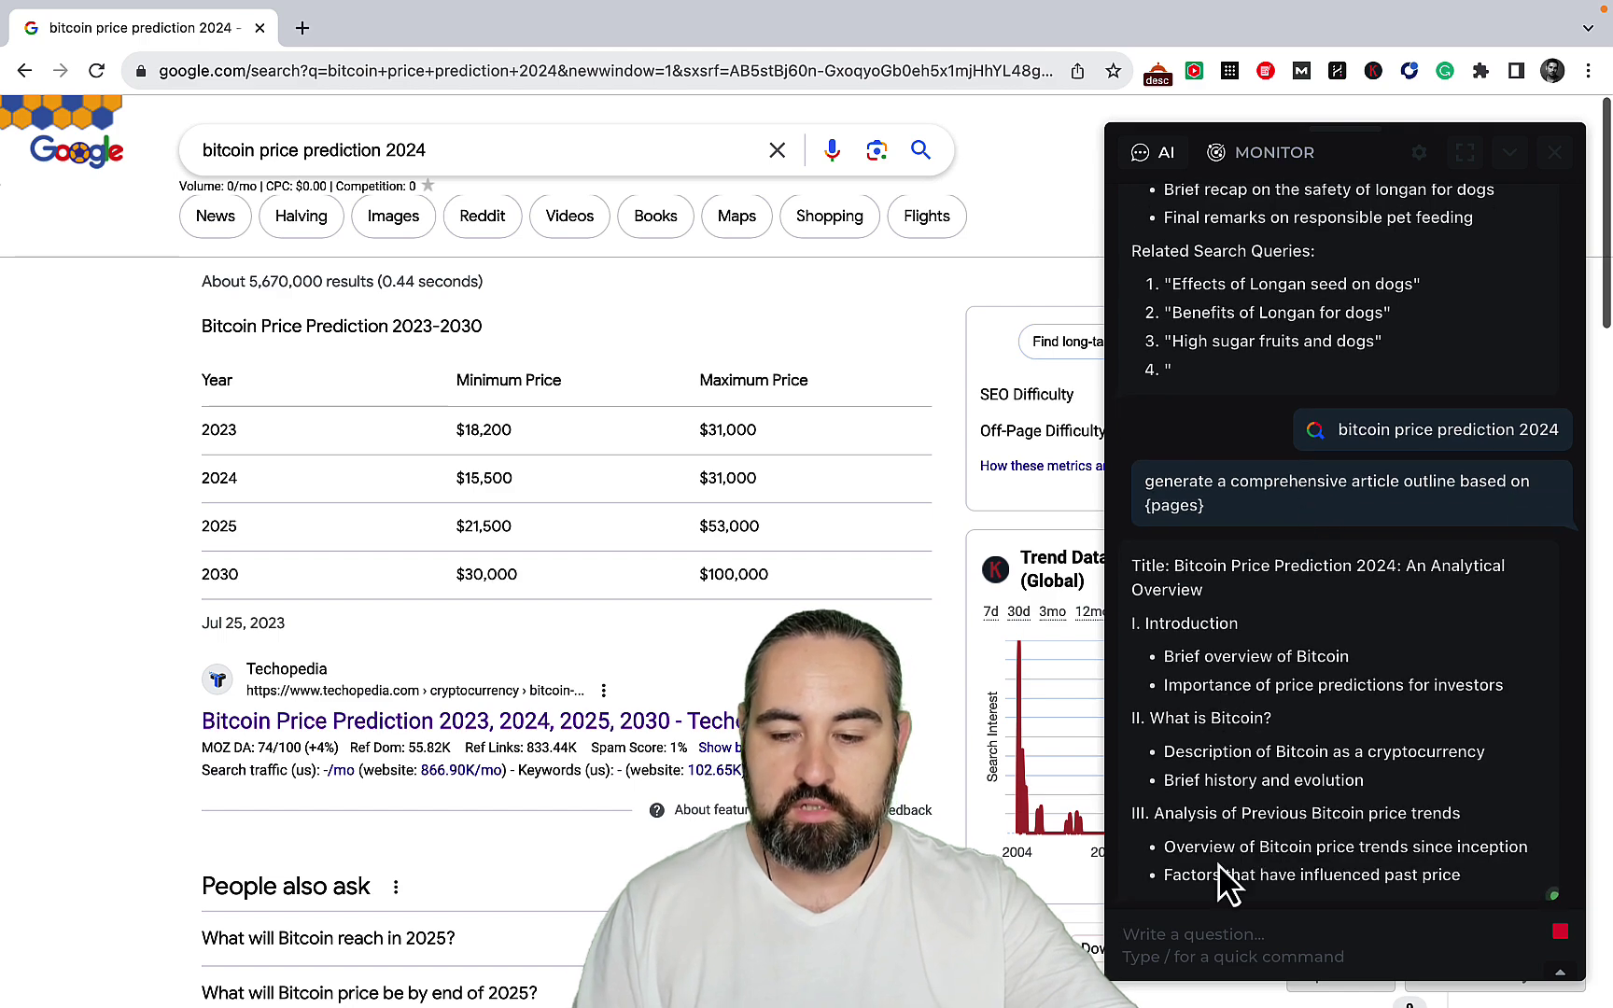
Switch to Microsoft Word and create a blank document
click(1164, 962)
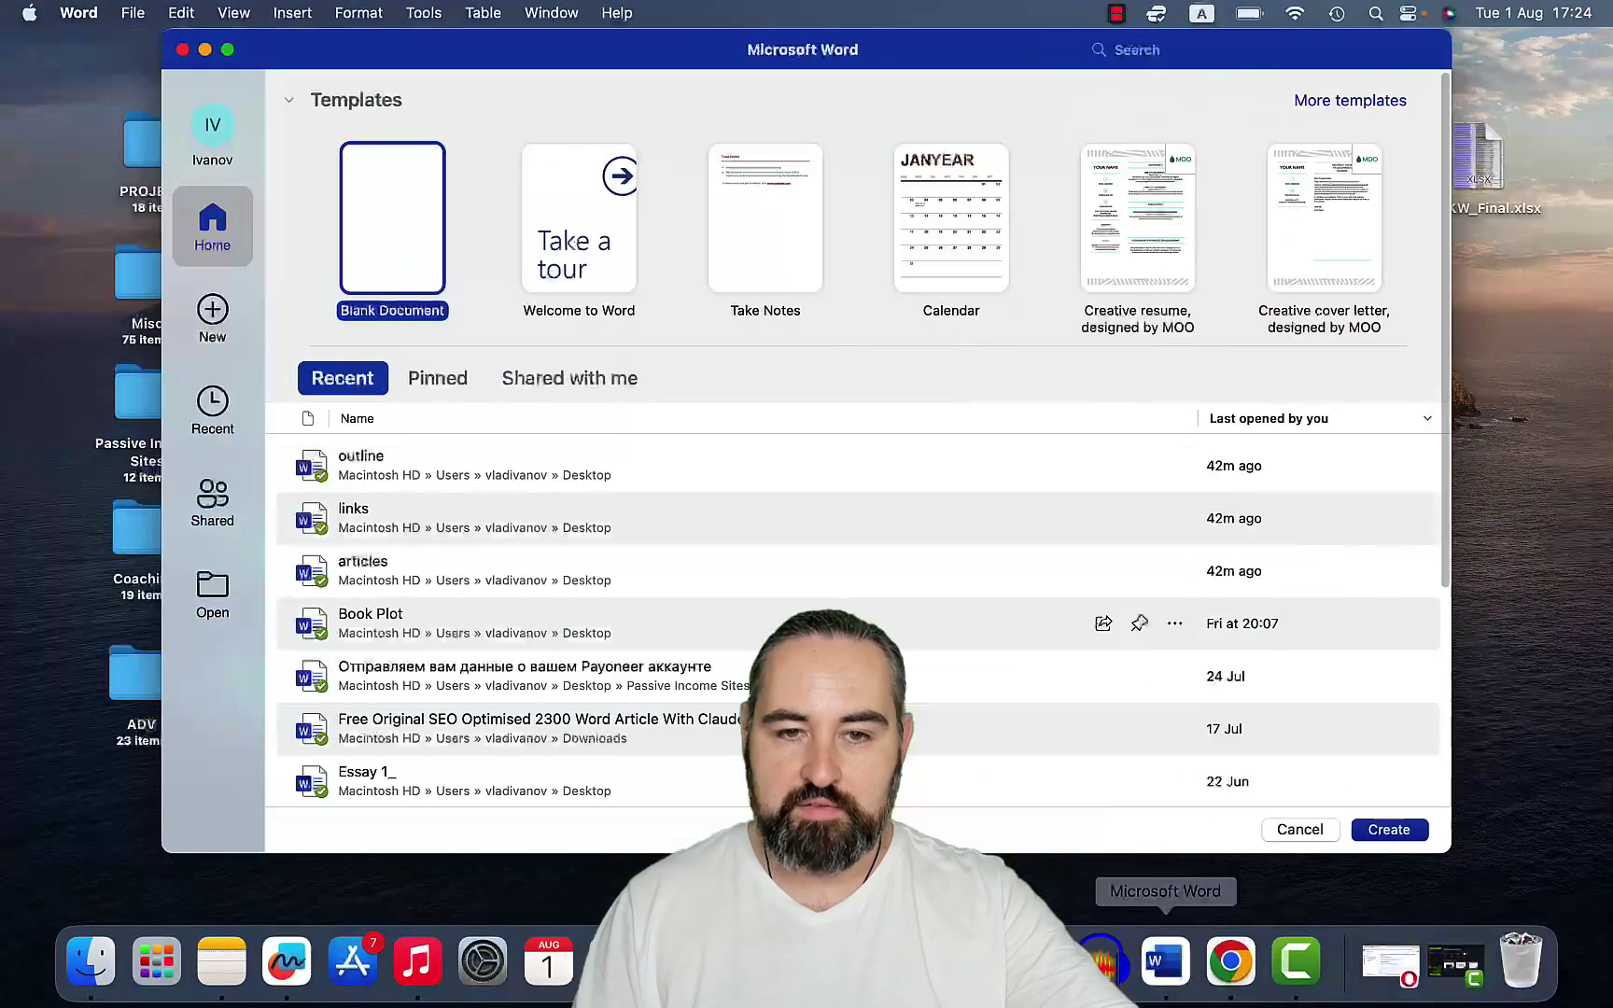
scroll(909, 692, down, 3)
double_click(403, 217)
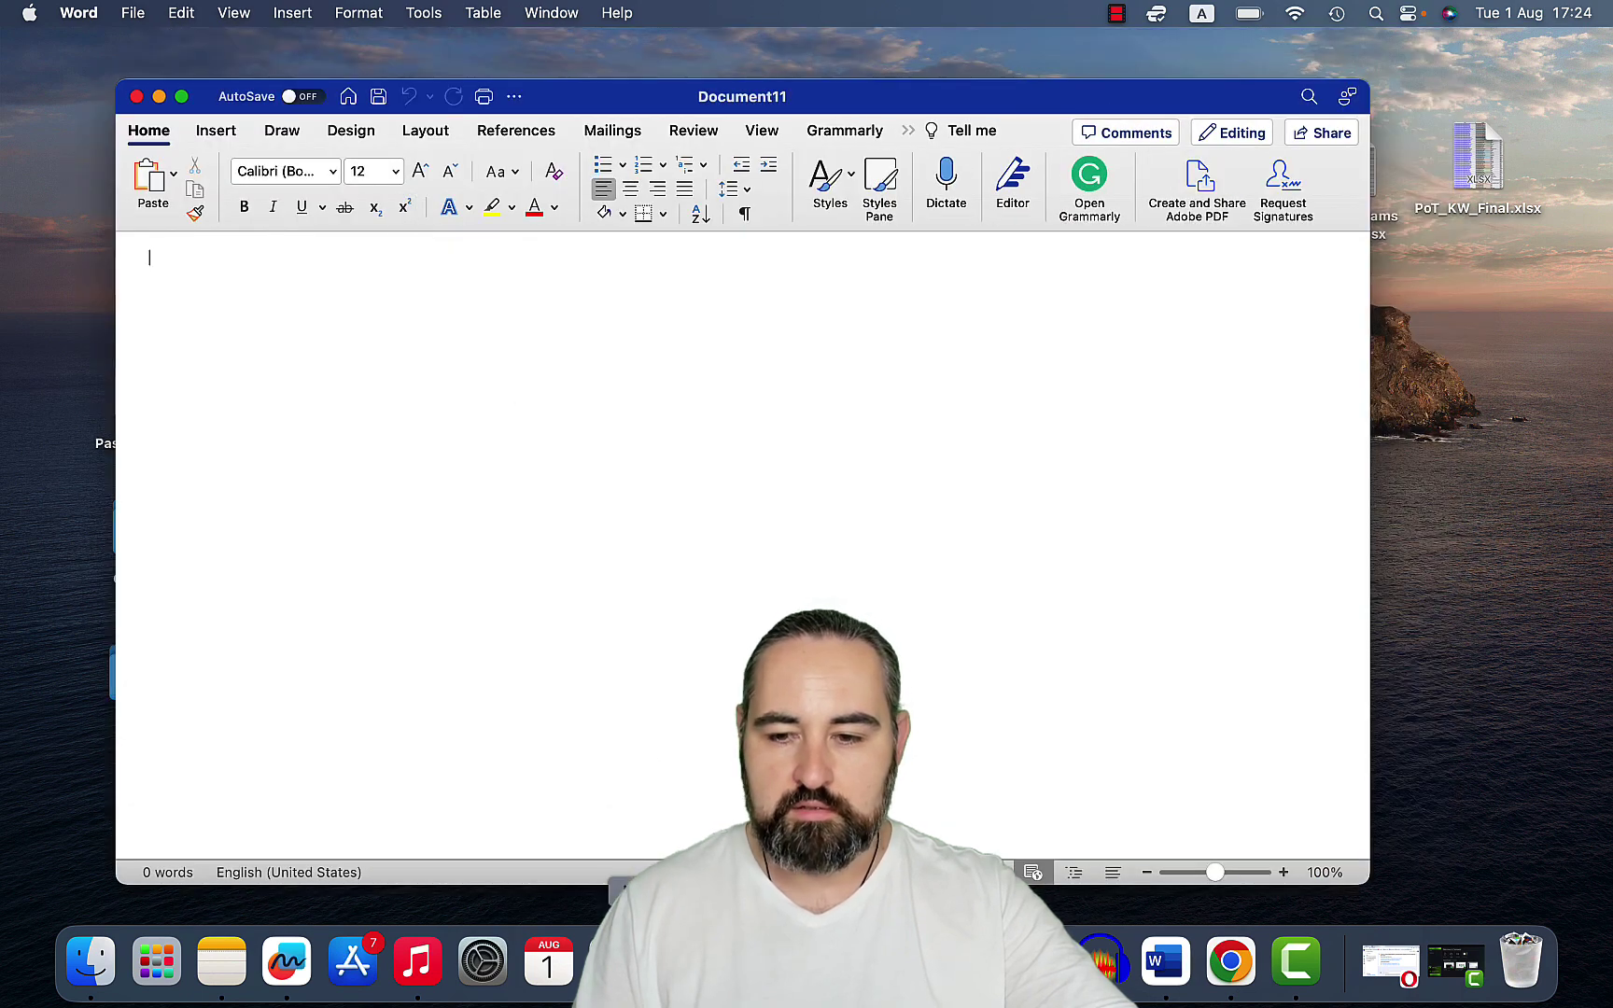
Copy the AI-generated outline from Chrome into the blank Word document and delete its "Related Search Queries" section
click(1230, 961)
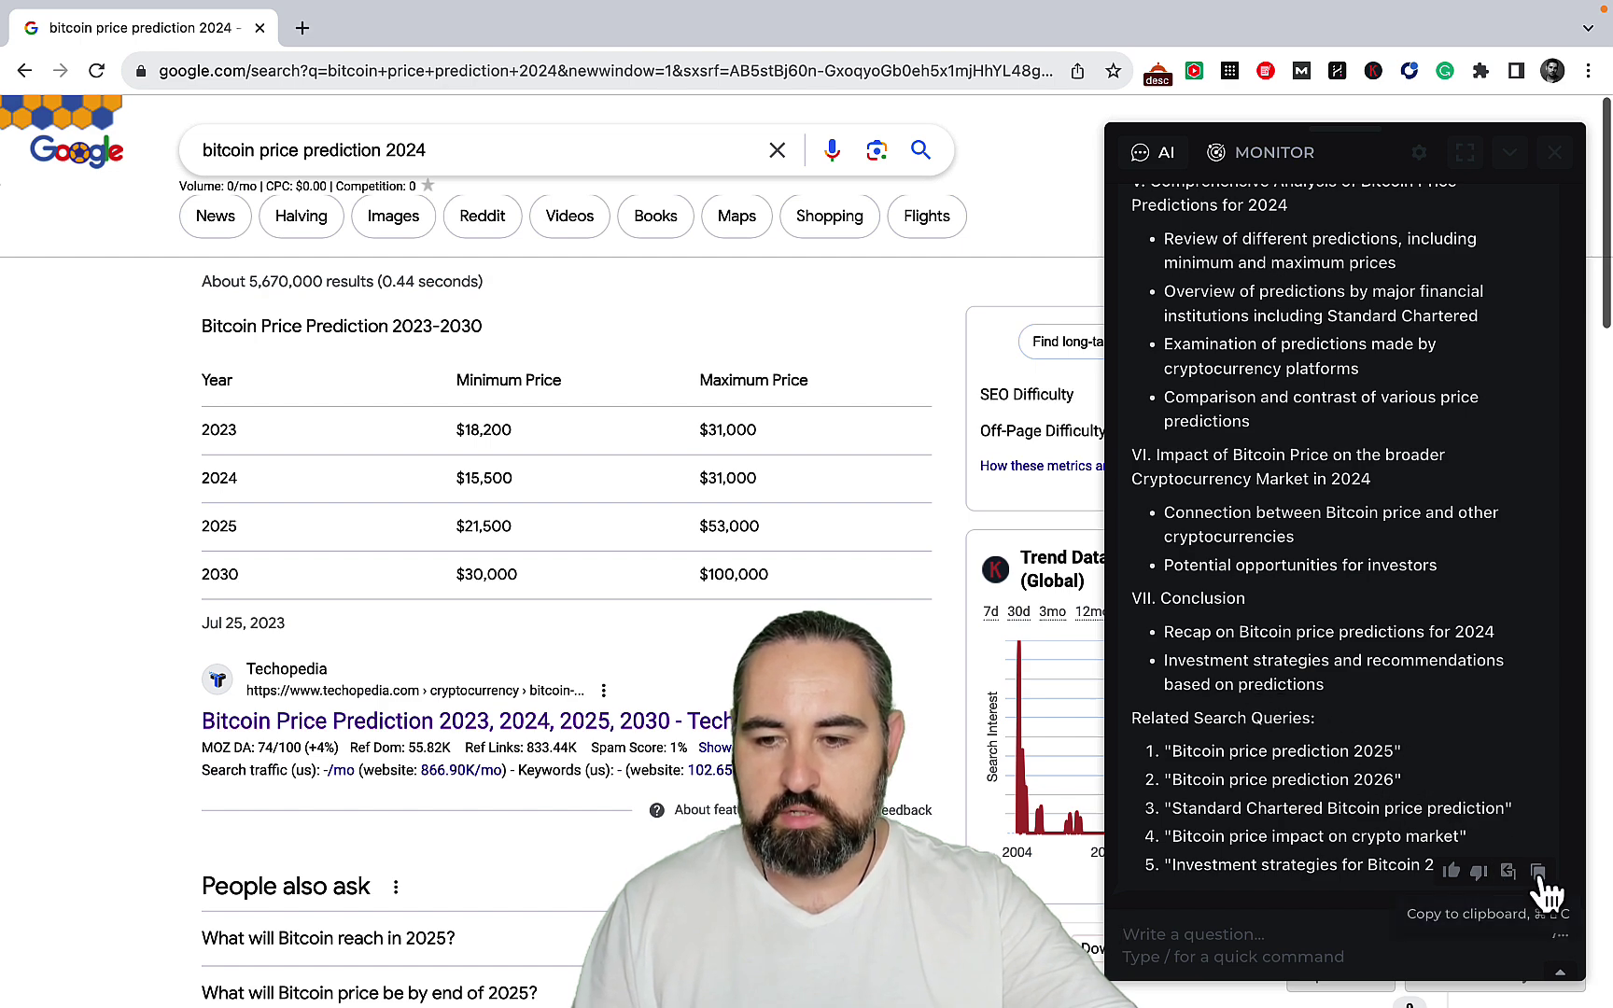
mouse_move(934, 999)
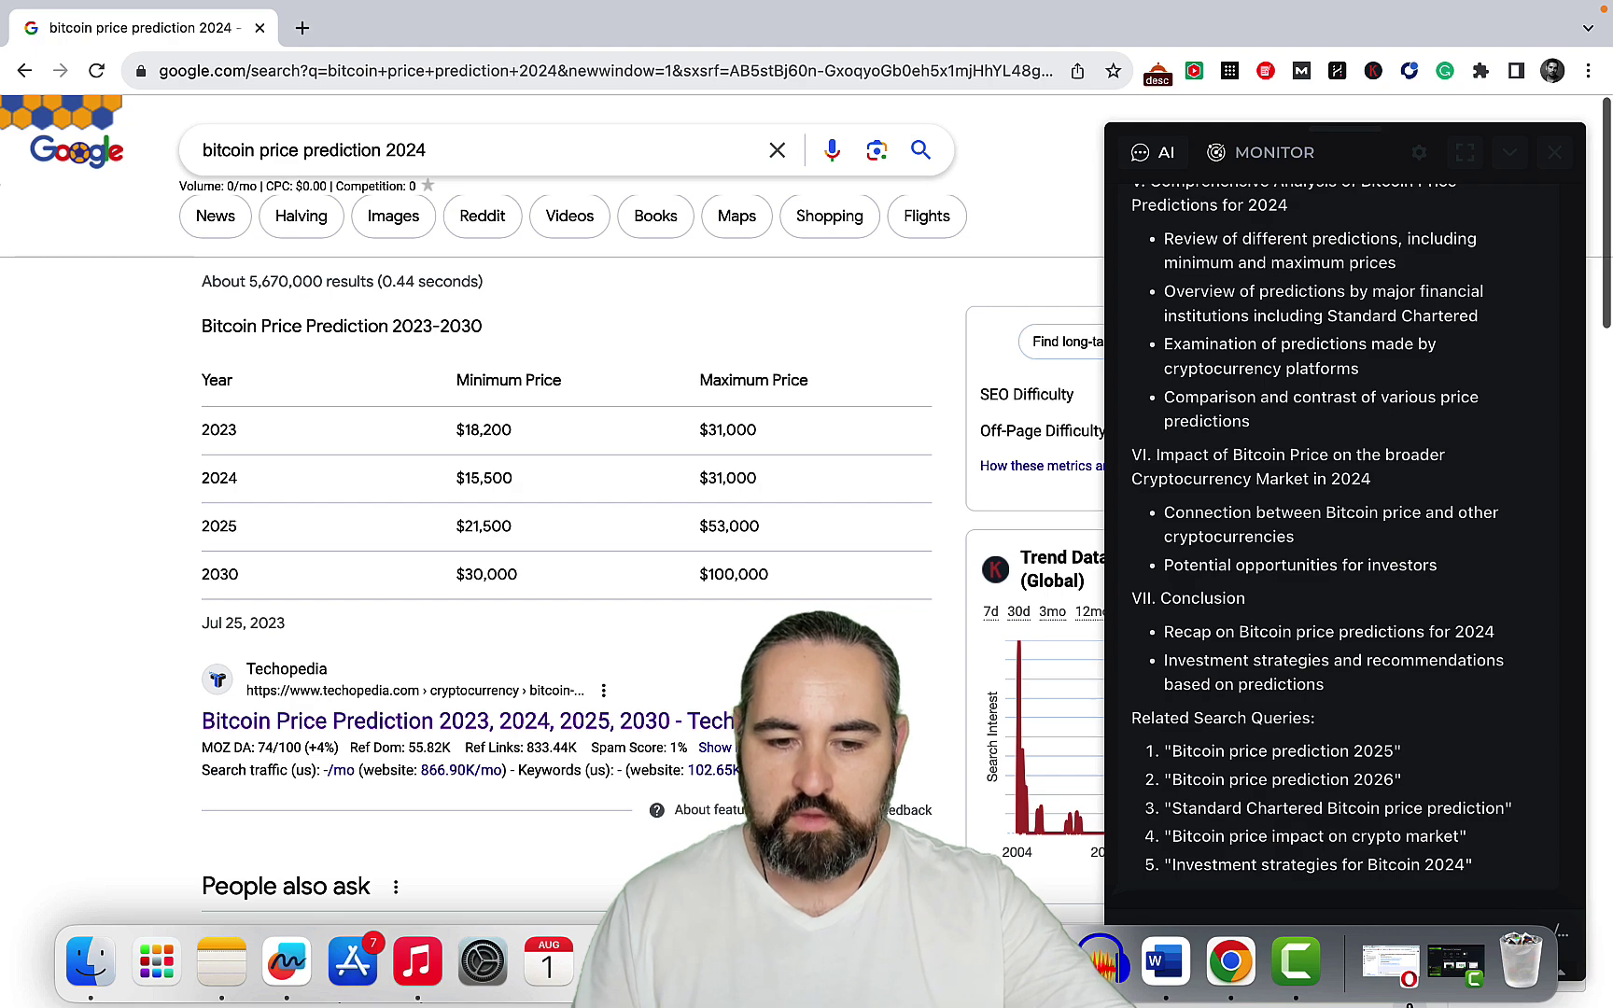
click(1167, 967)
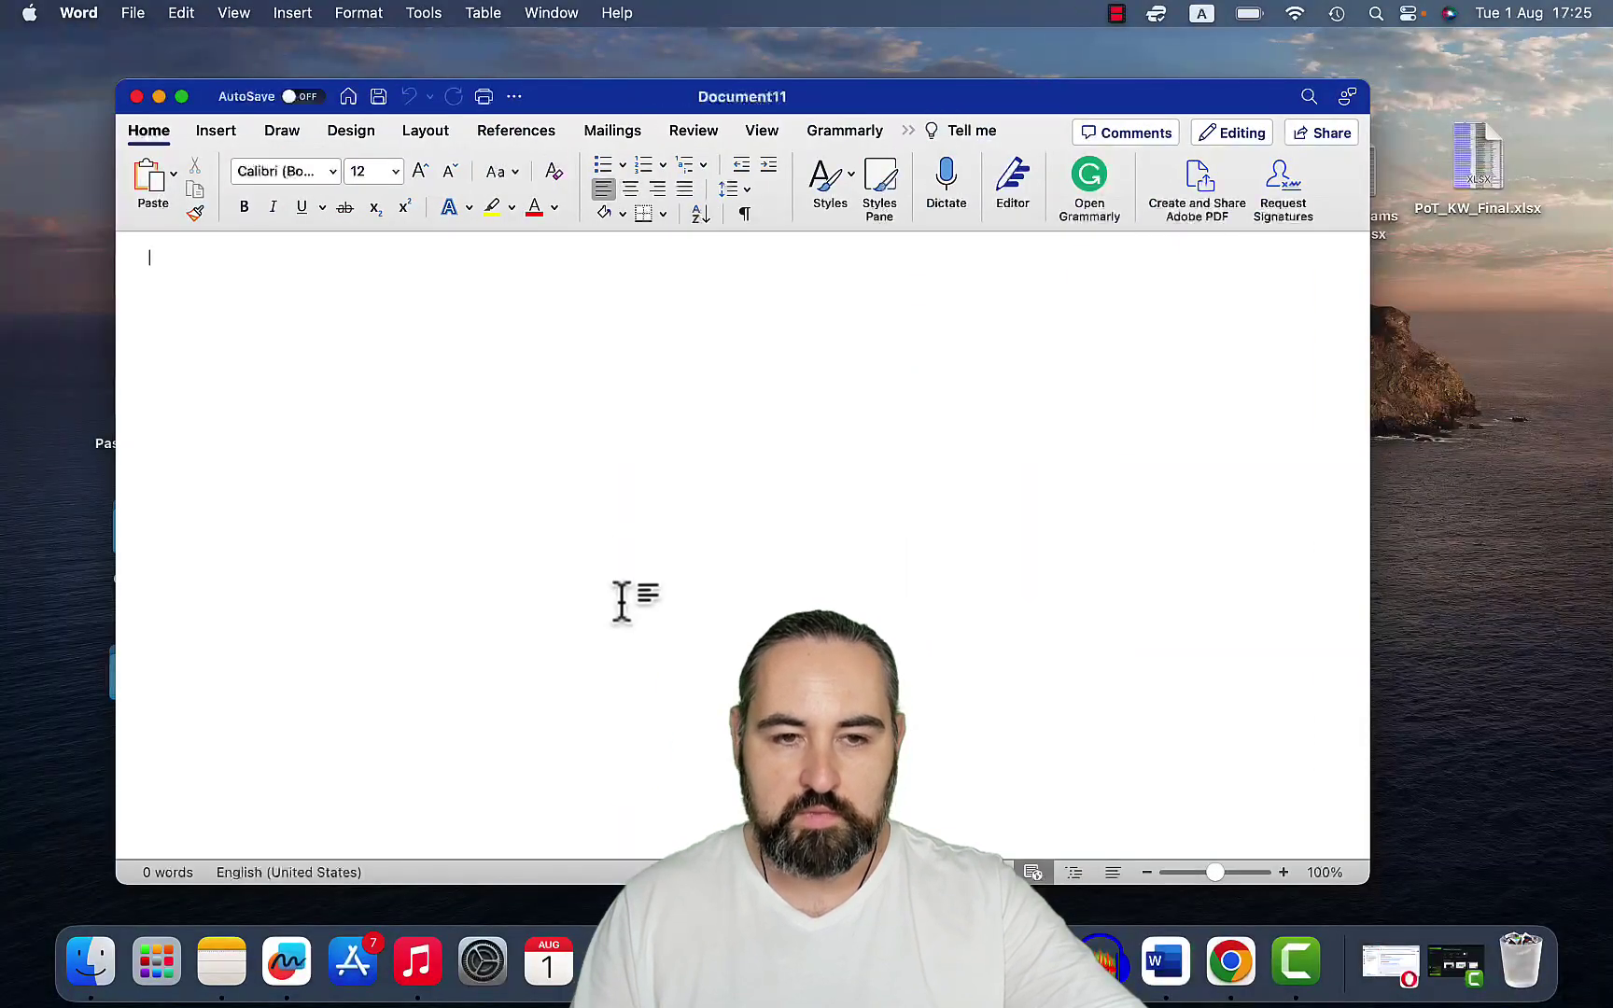
key(super+v)
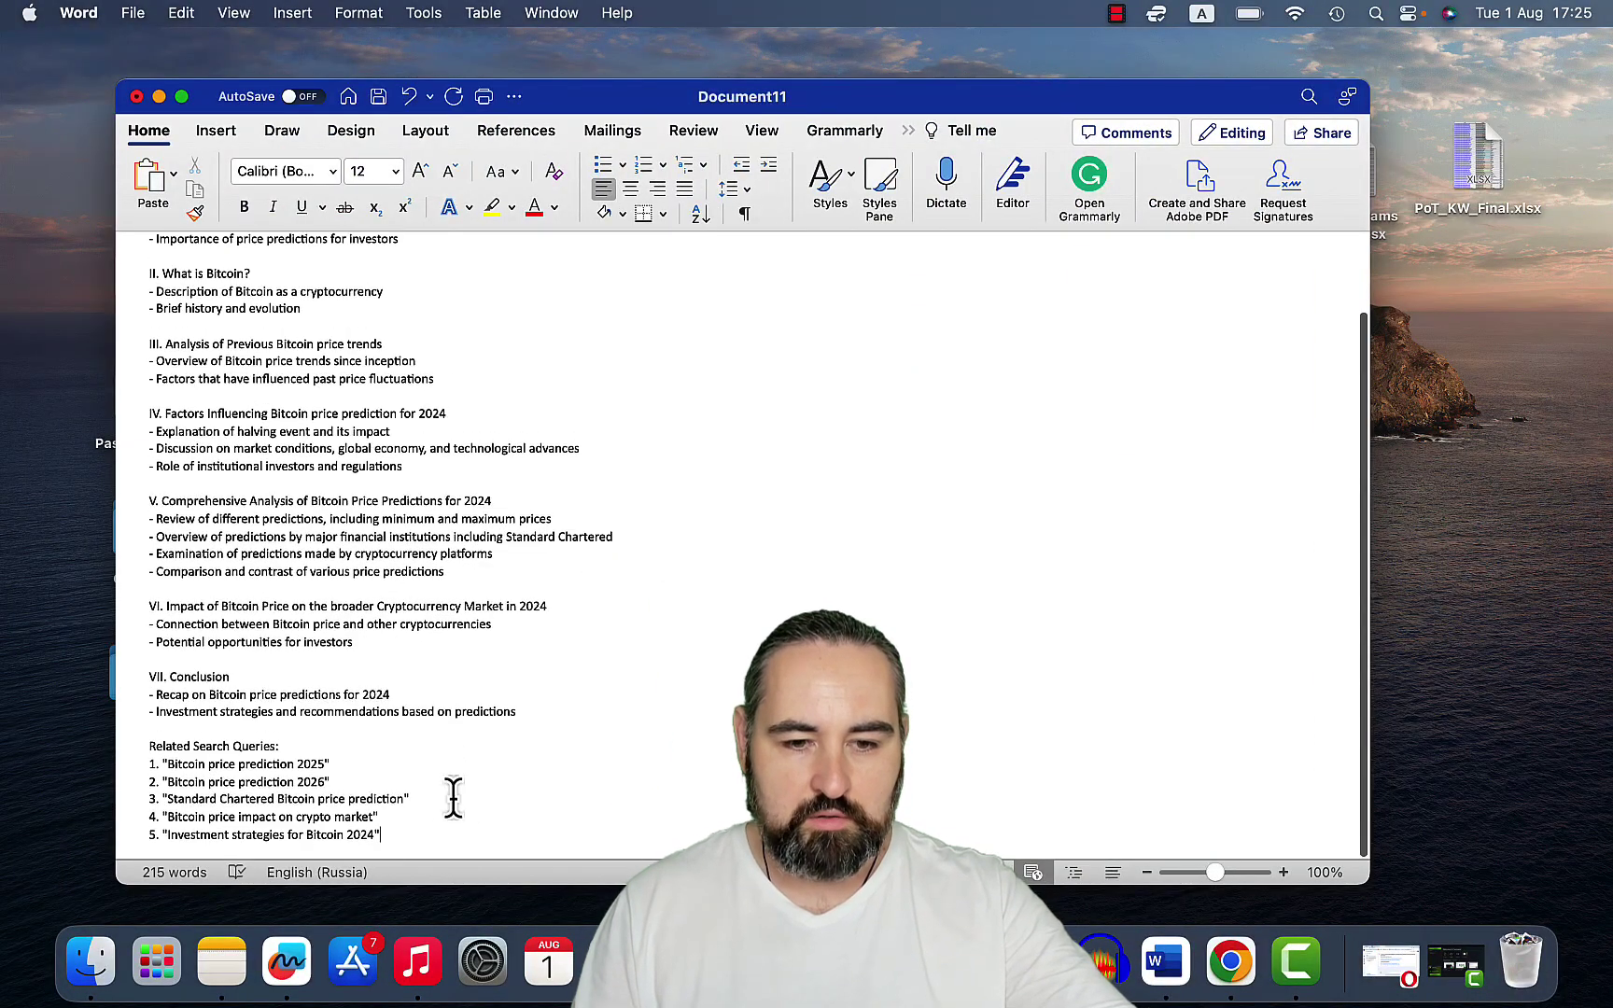
drag(422, 834, 141, 747)
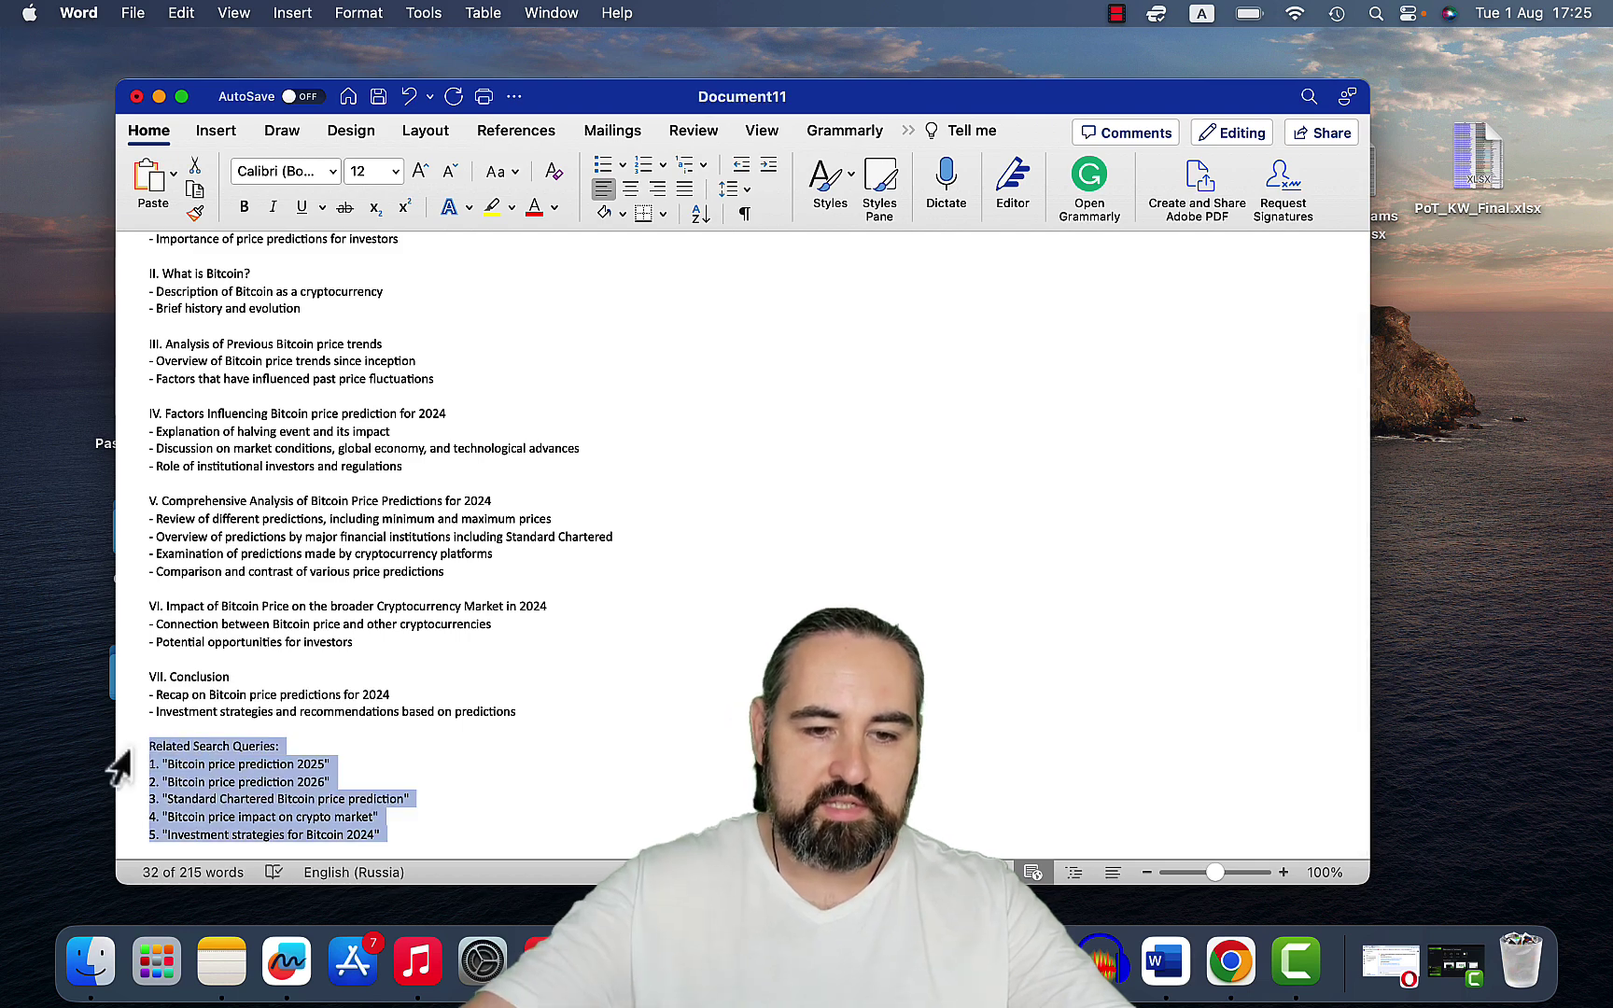
key(BackSpace)
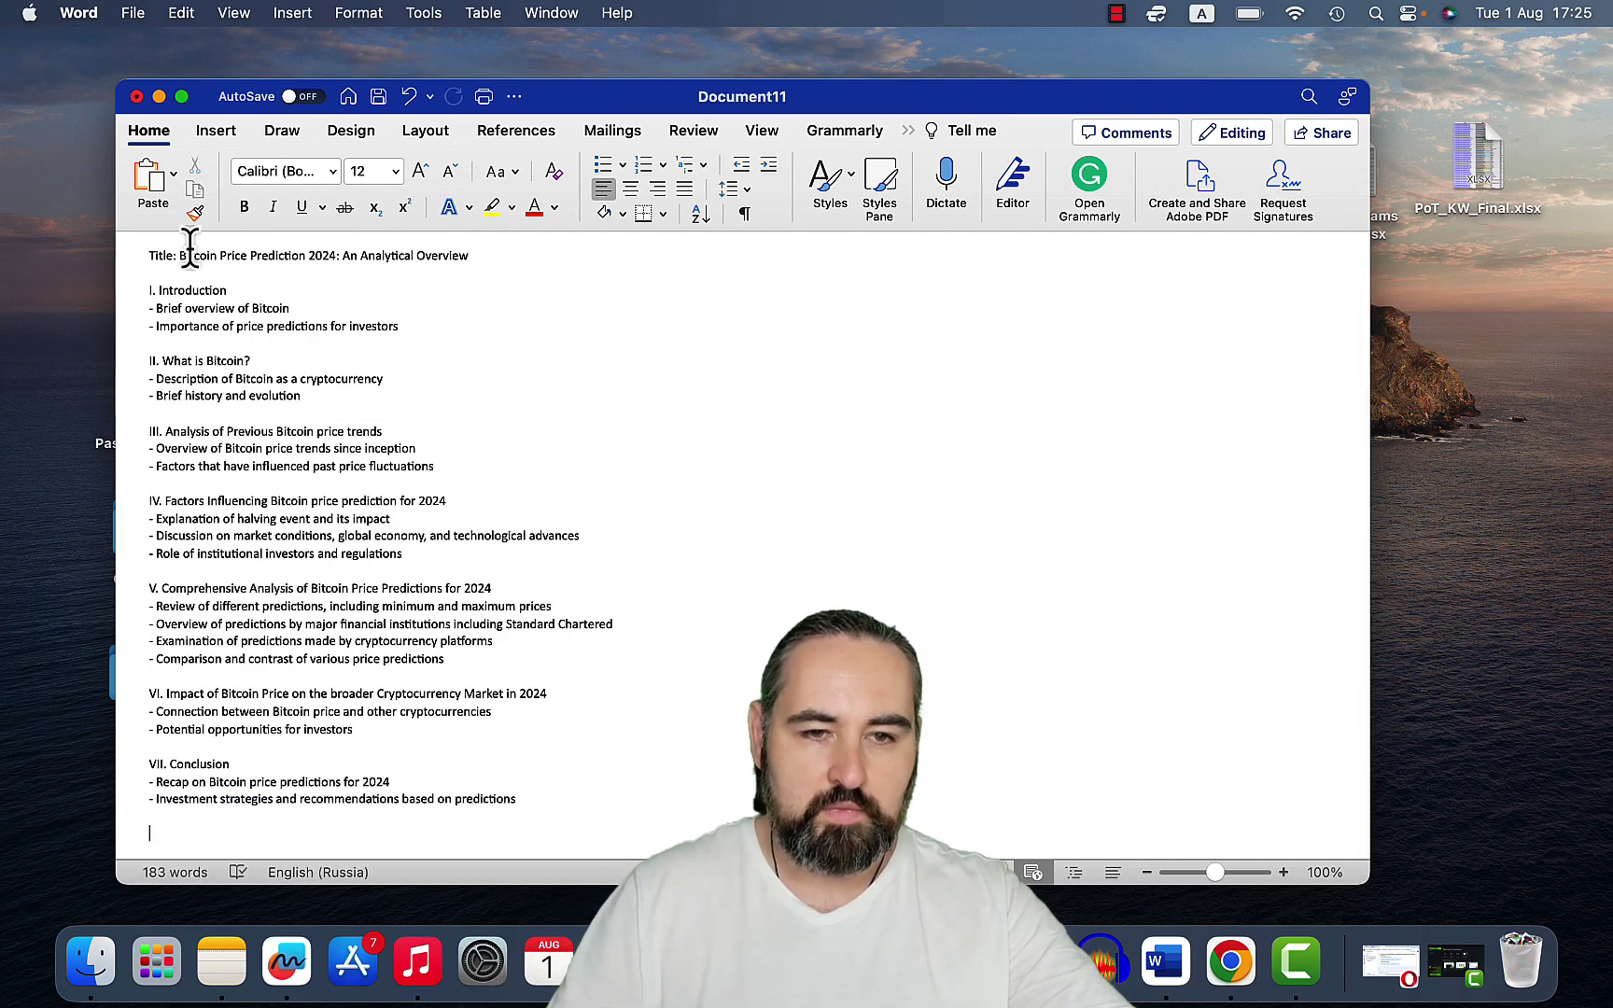
Save the outline document to the Desktop as outline.docx
click(133, 14)
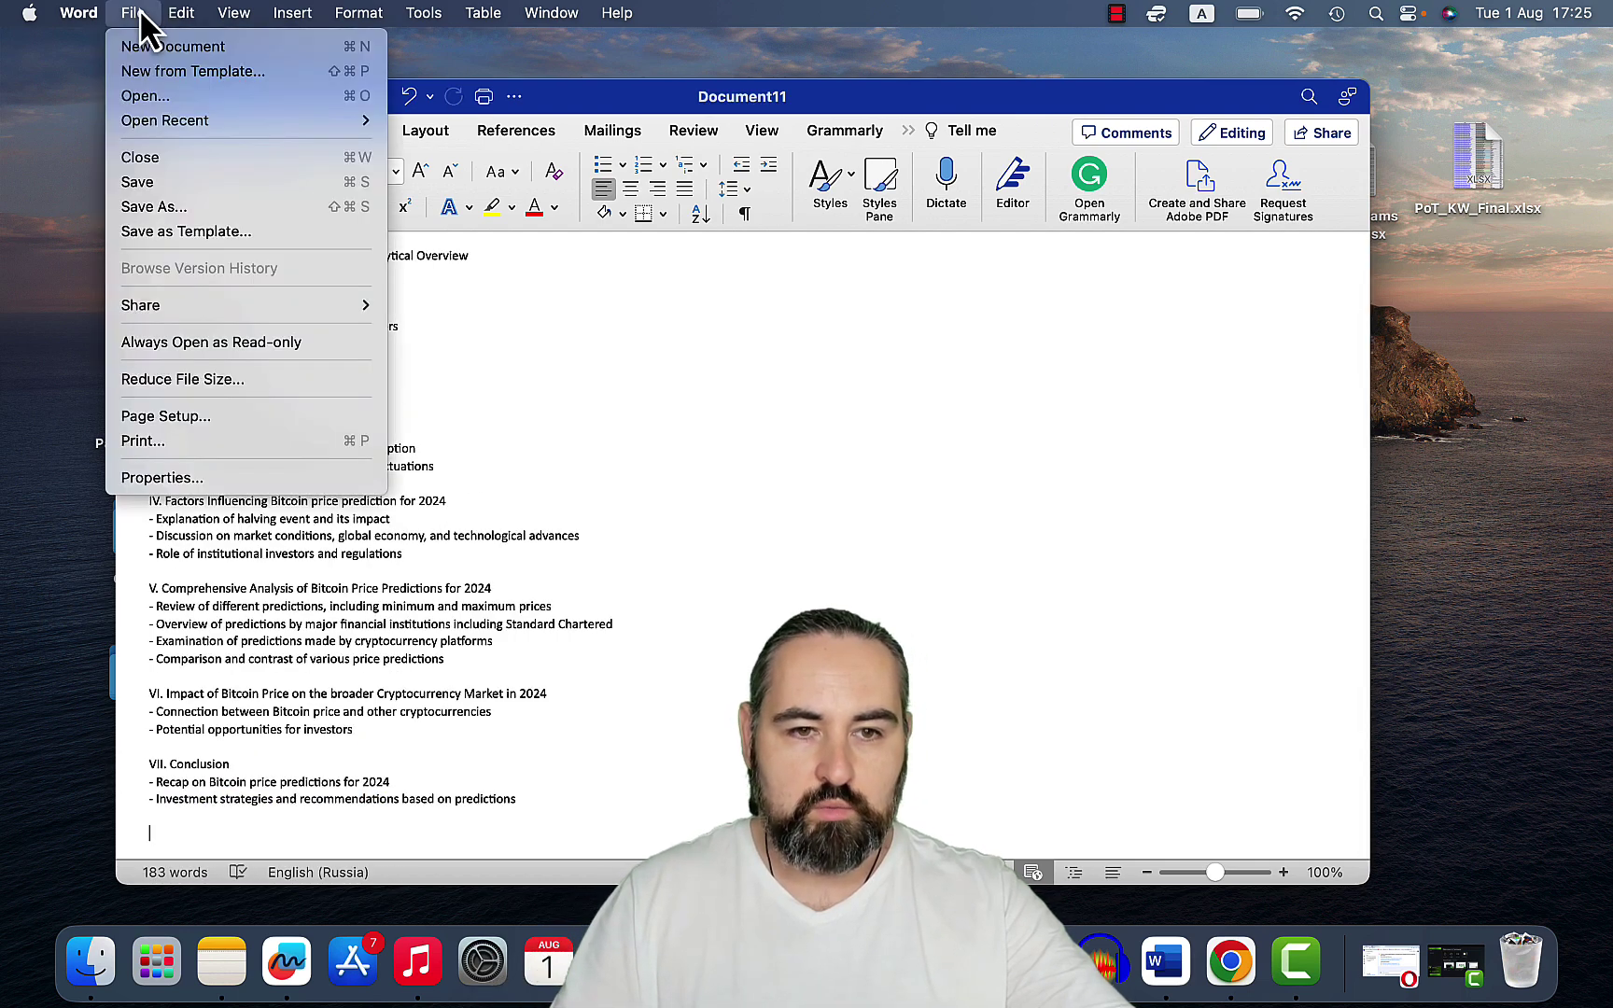
click(163, 205)
text(outlin)
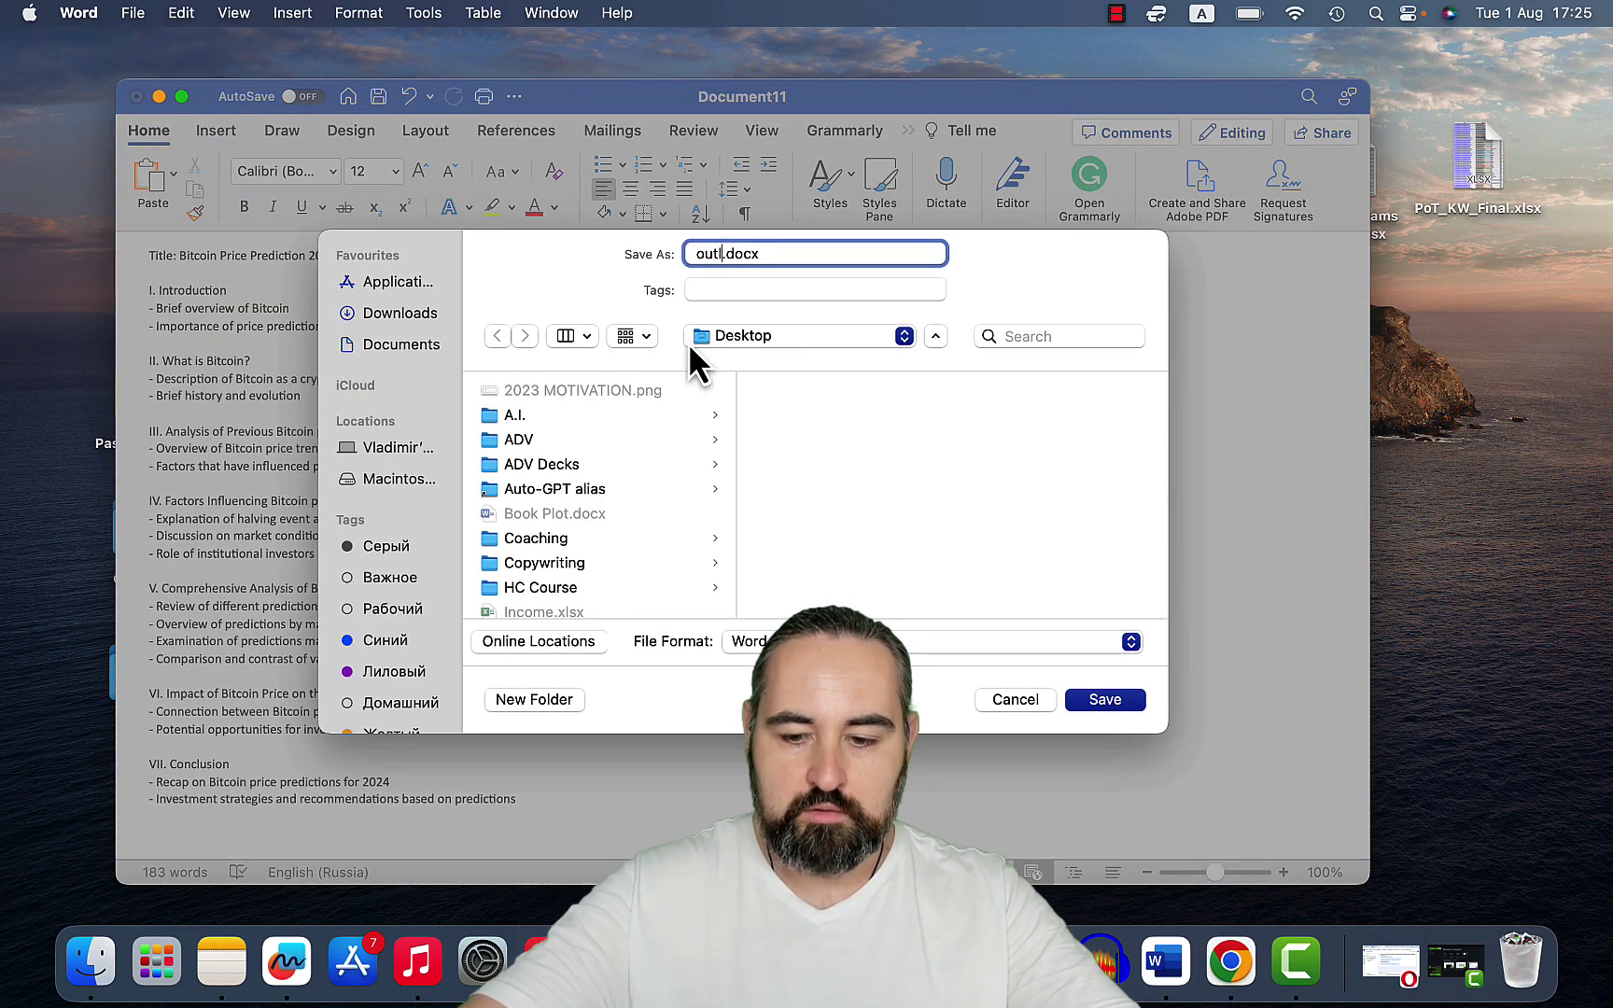
text(e)
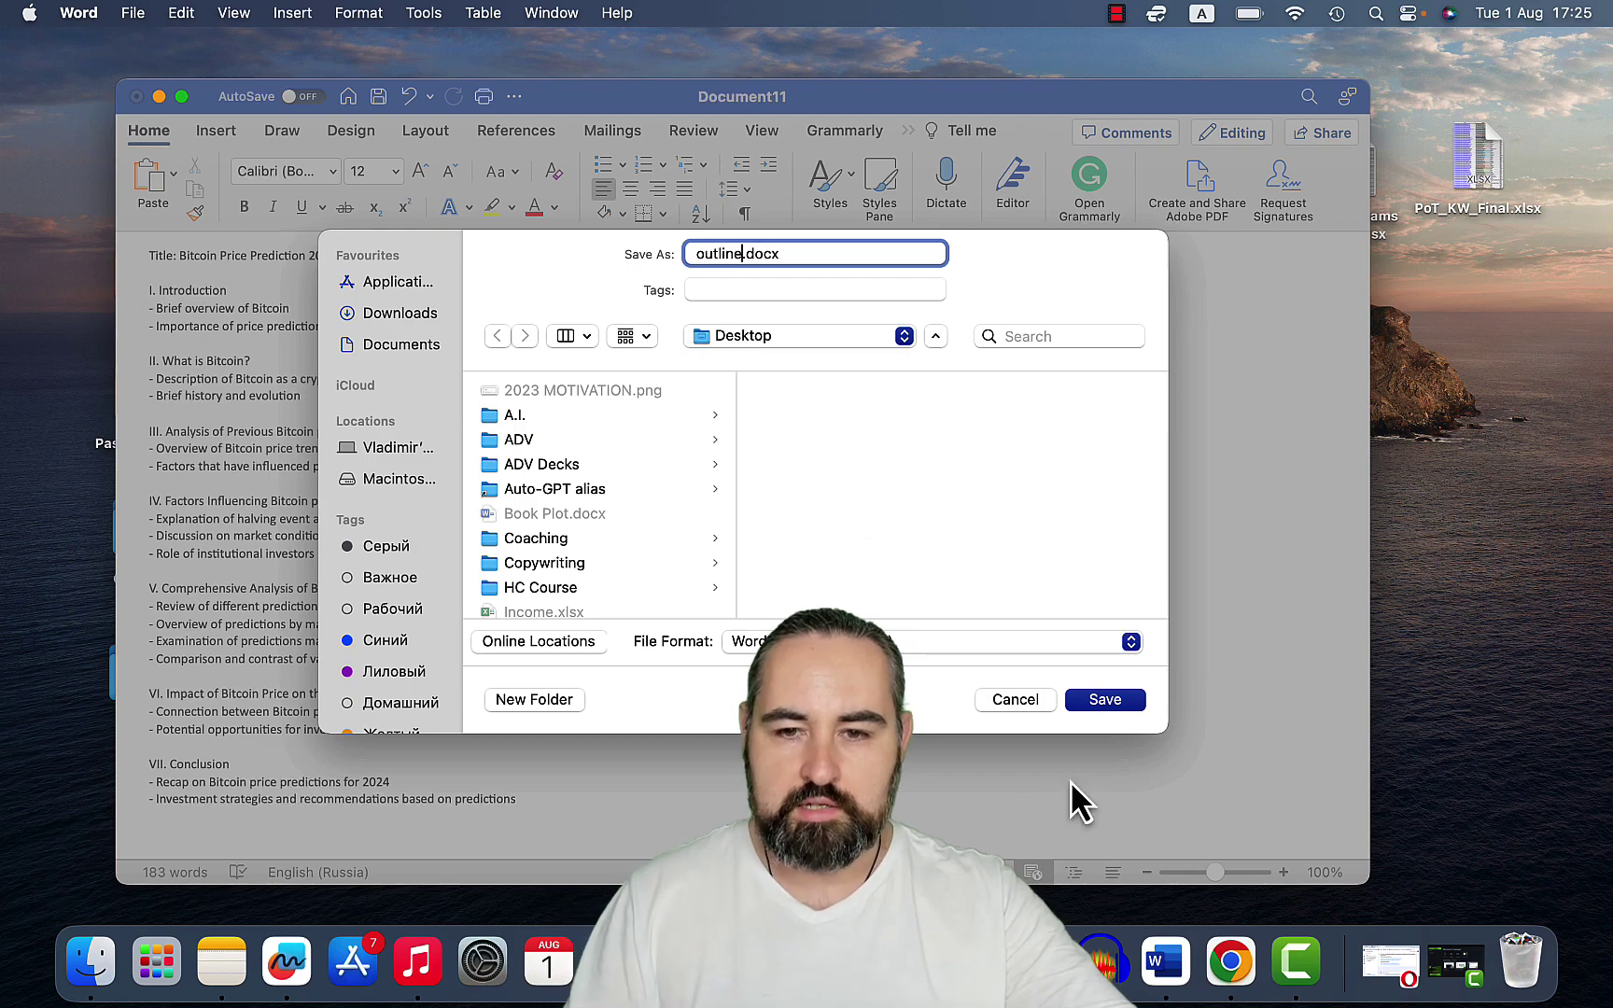
click(1105, 699)
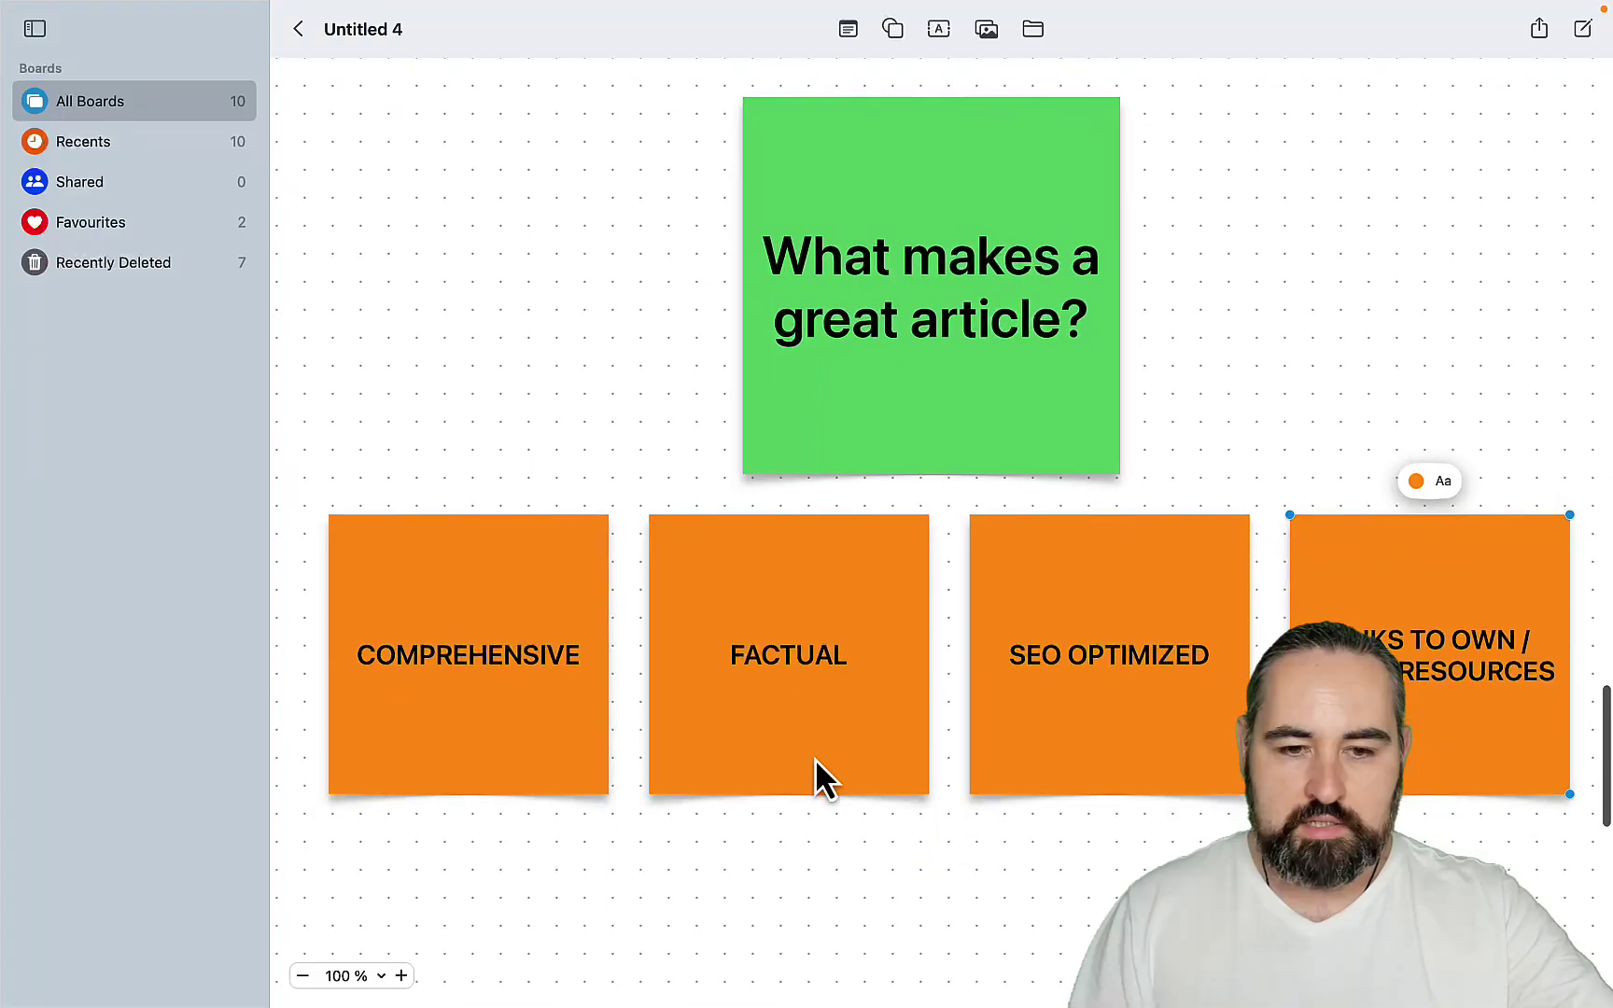
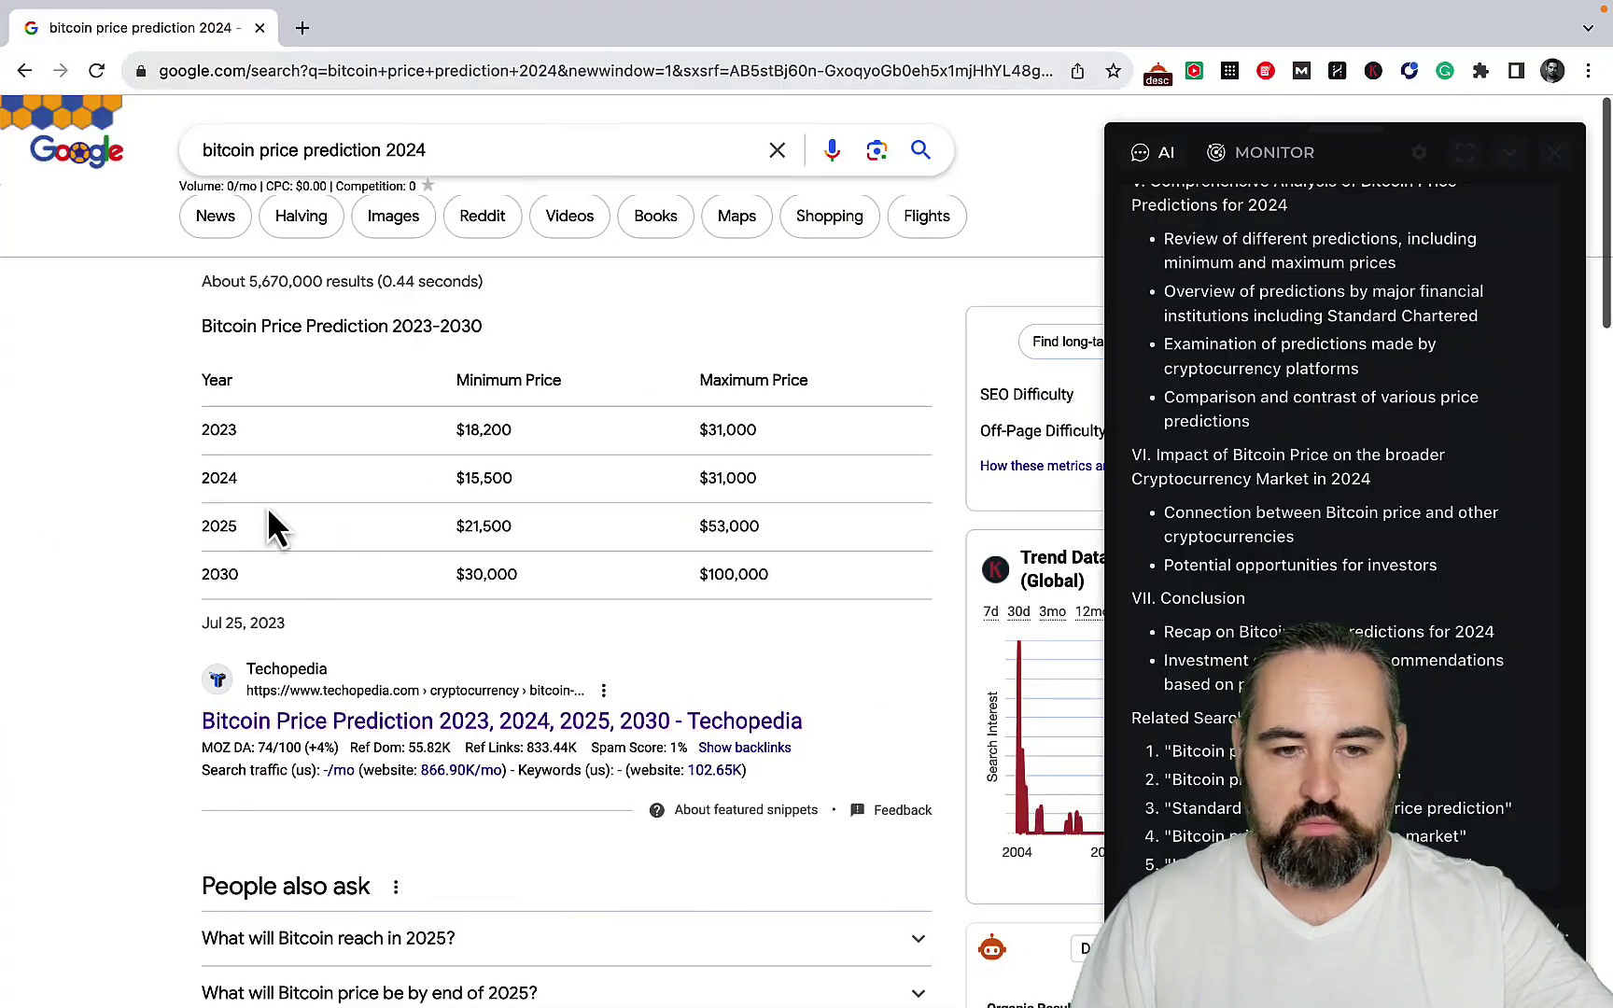
In Chrome, close the AI assistant and open the Techopedia and Changelly search results in new tabs
click(1554, 153)
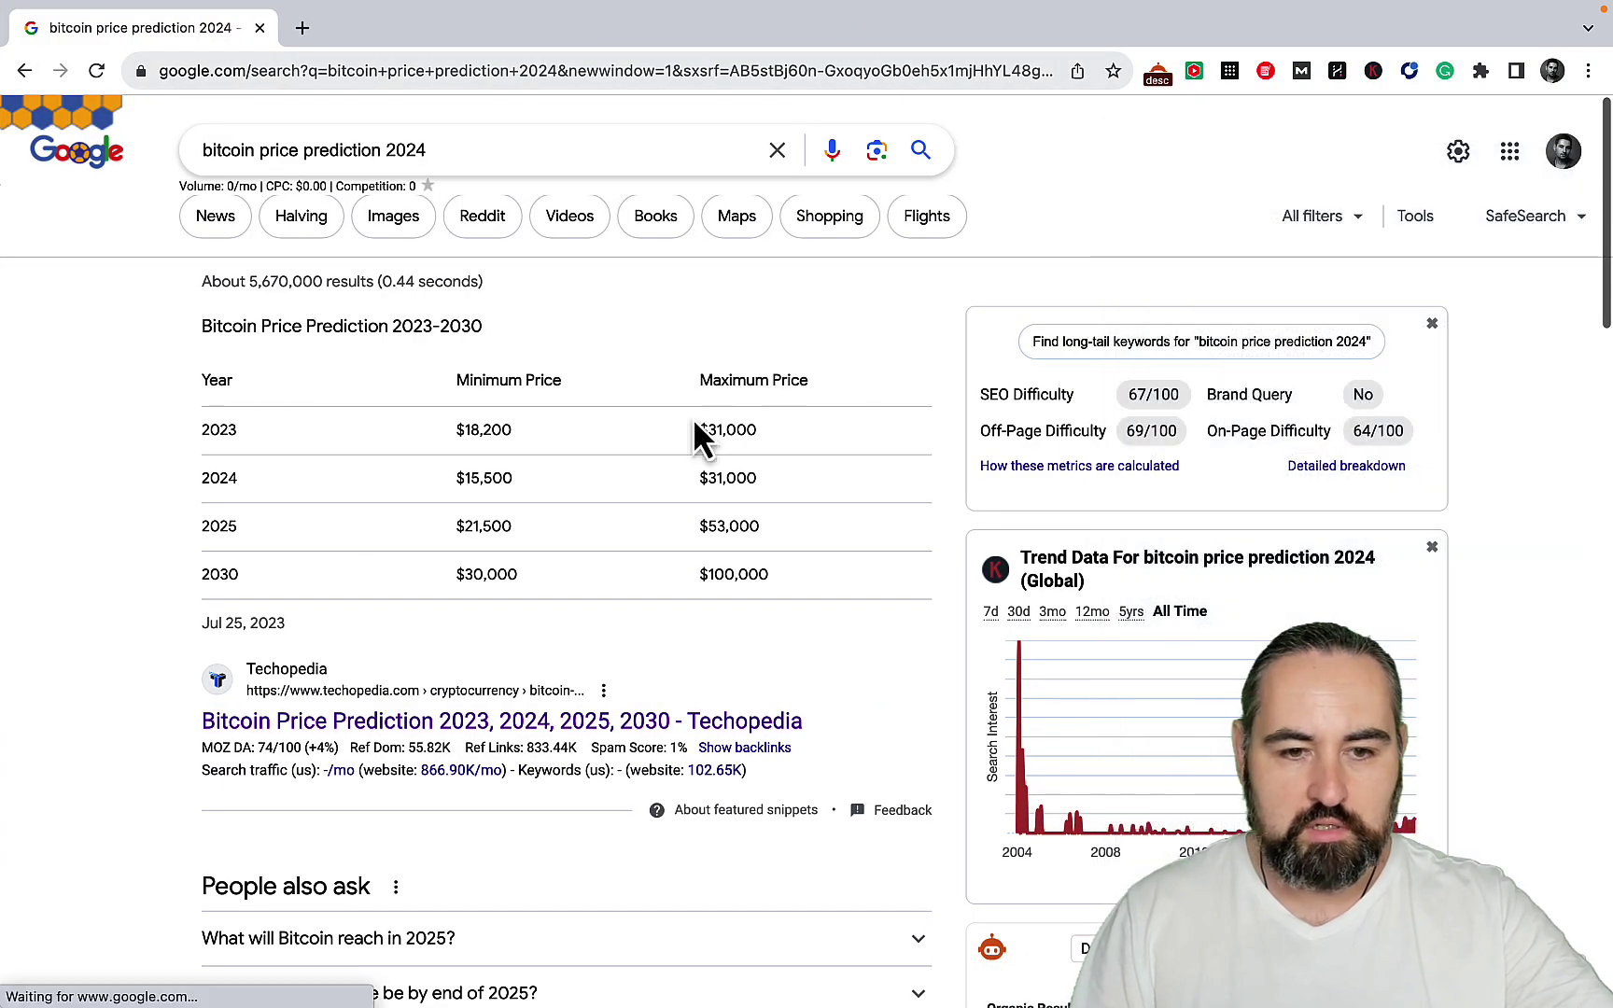
scroll(693, 417, down, 3)
right_click(493, 489)
click(512, 504)
scroll(518, 489, down, 5)
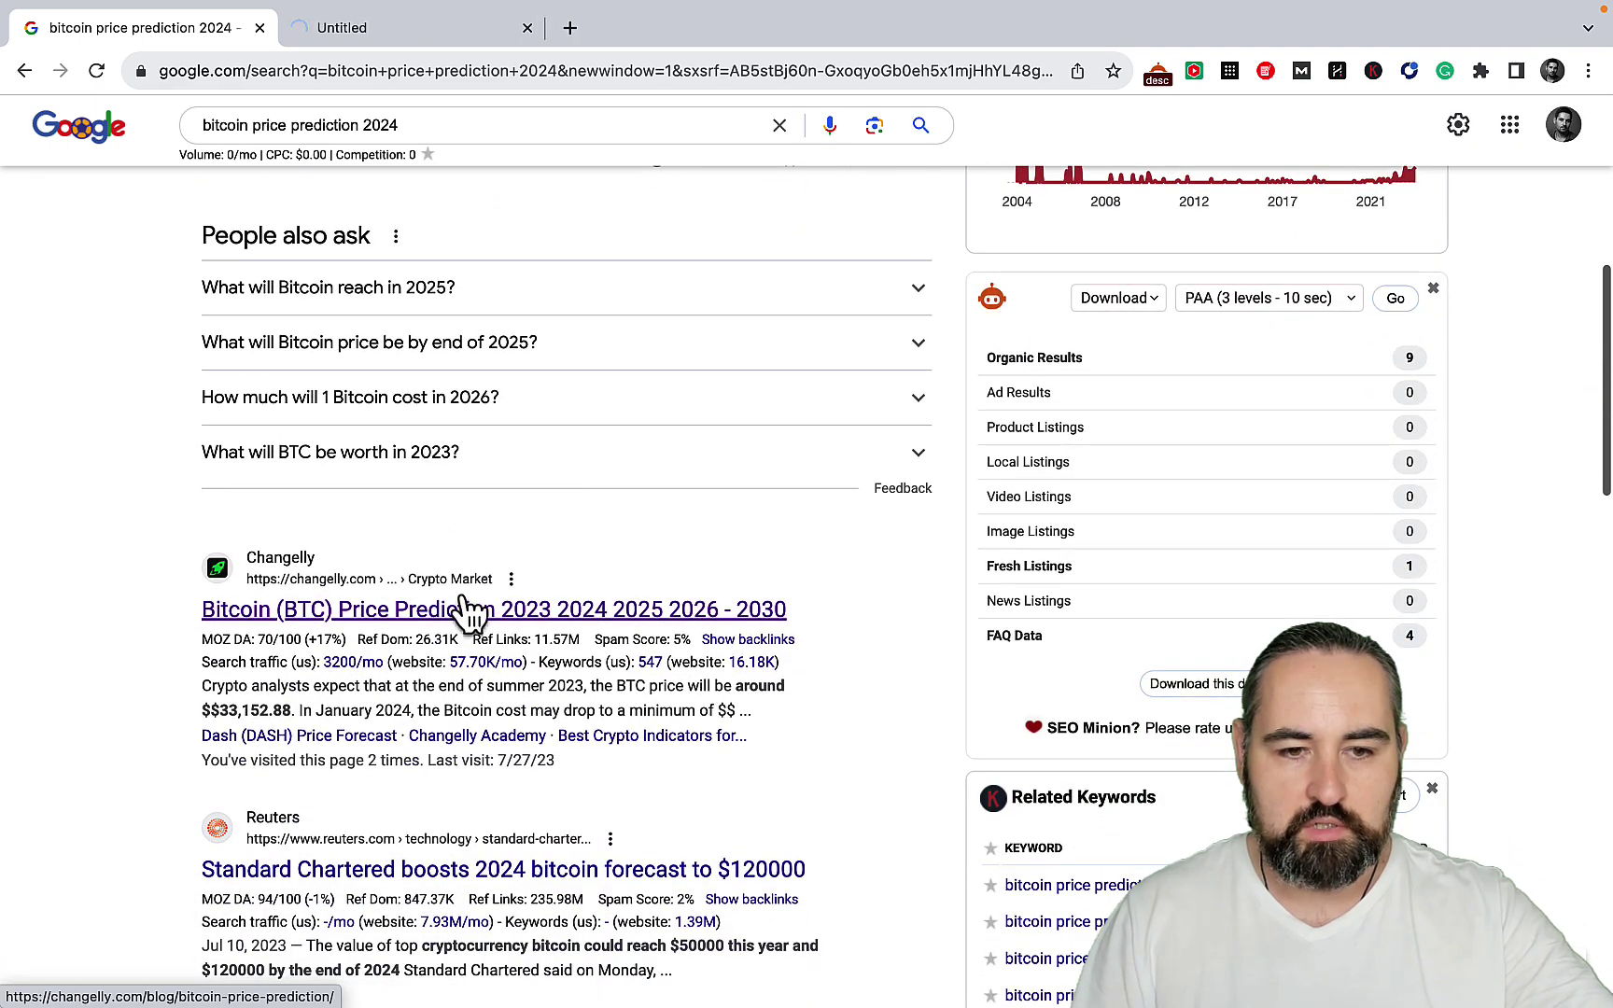
right_click(446, 615)
click(493, 604)
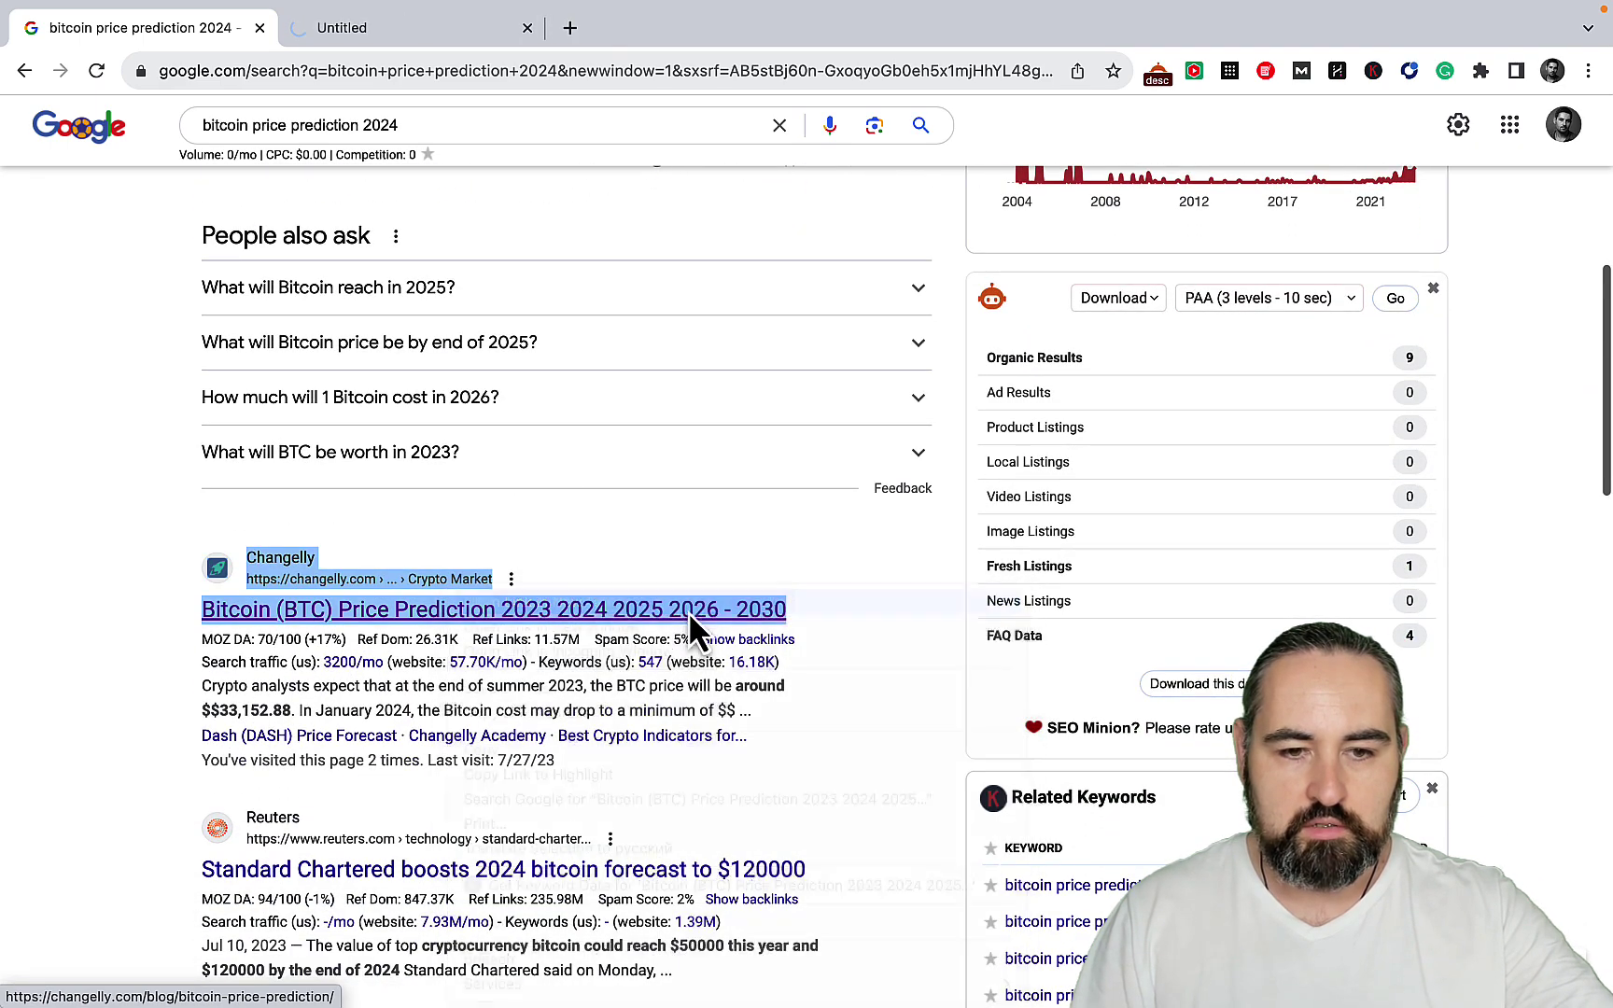
scroll(691, 621, down, 2)
scroll(696, 627, down, 3)
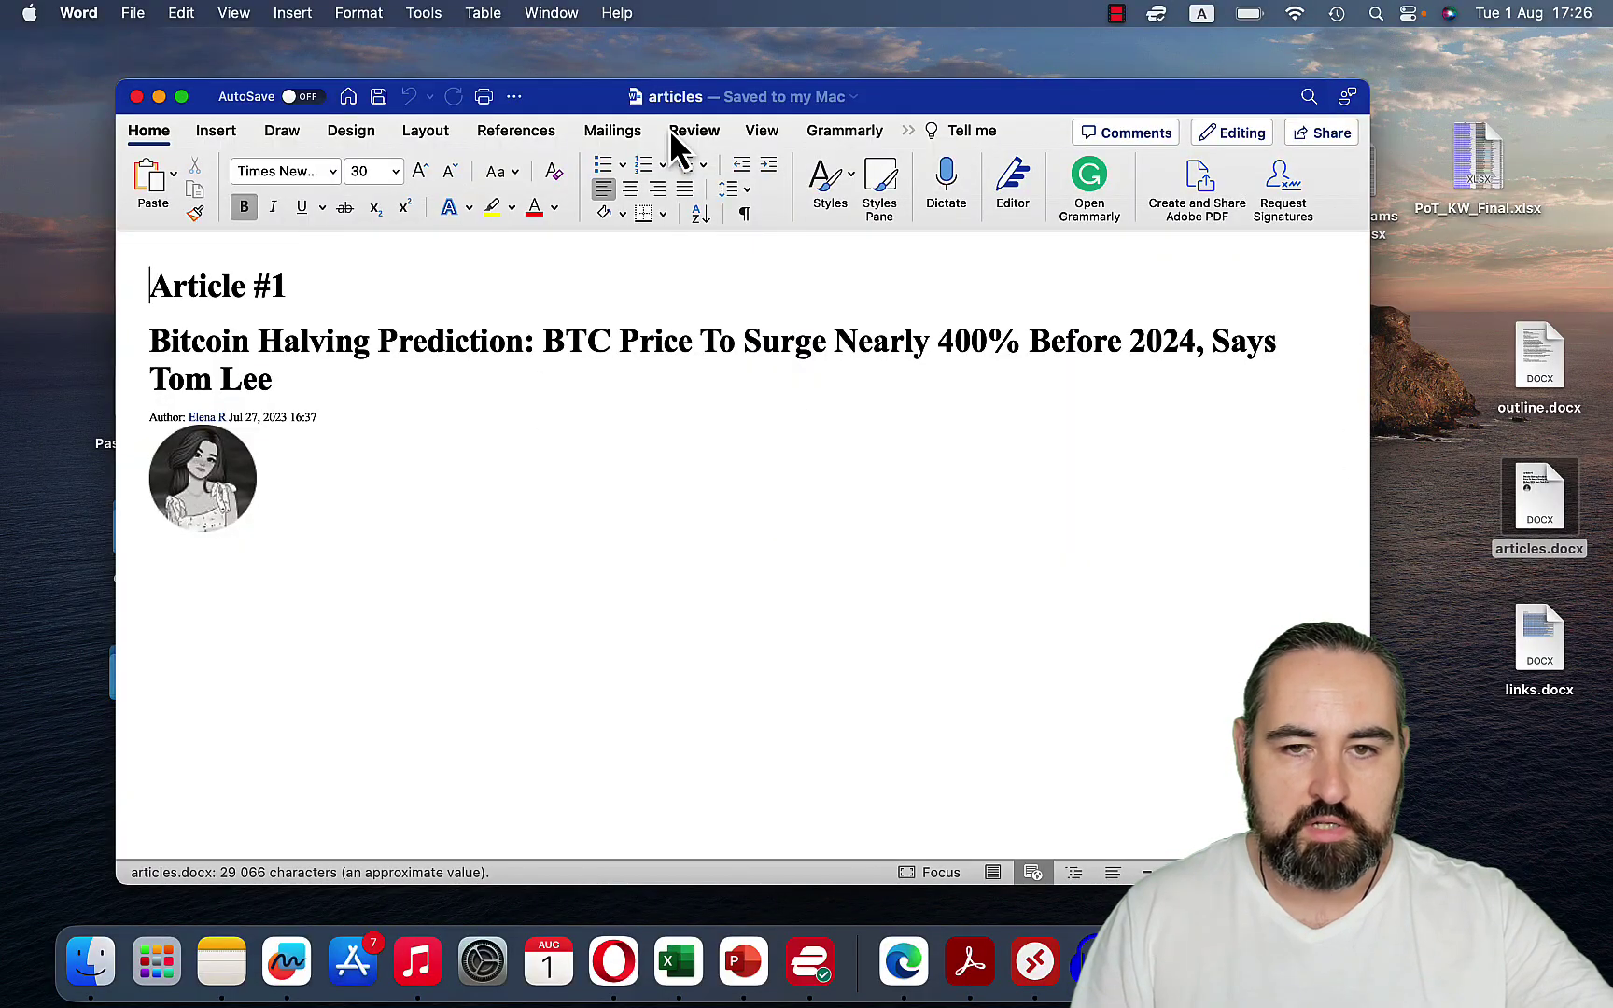
Look through the collected competitor articles in articles.docx in Word
scroll(669, 433, down, 15)
scroll(674, 432, down, 20)
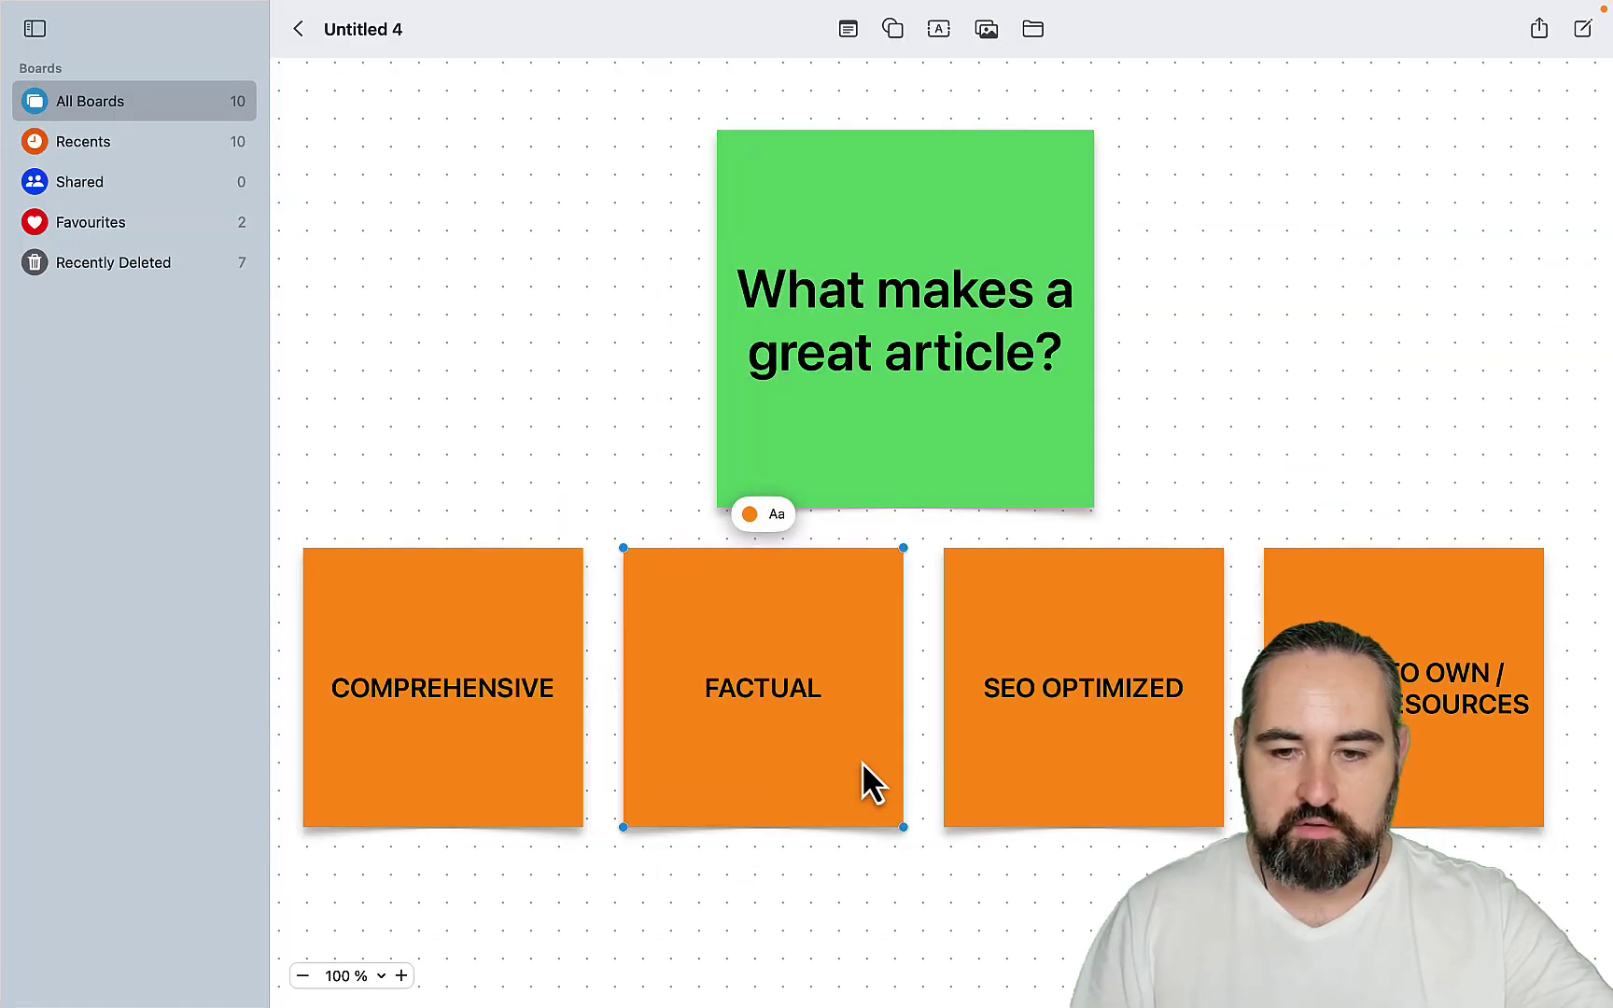
Switch to Bard in Opera, submit "generate a comprehensive list of entities and LSI kewyords for: bitcoin price prediction 2024", and review the answer
mouse_move(971, 1003)
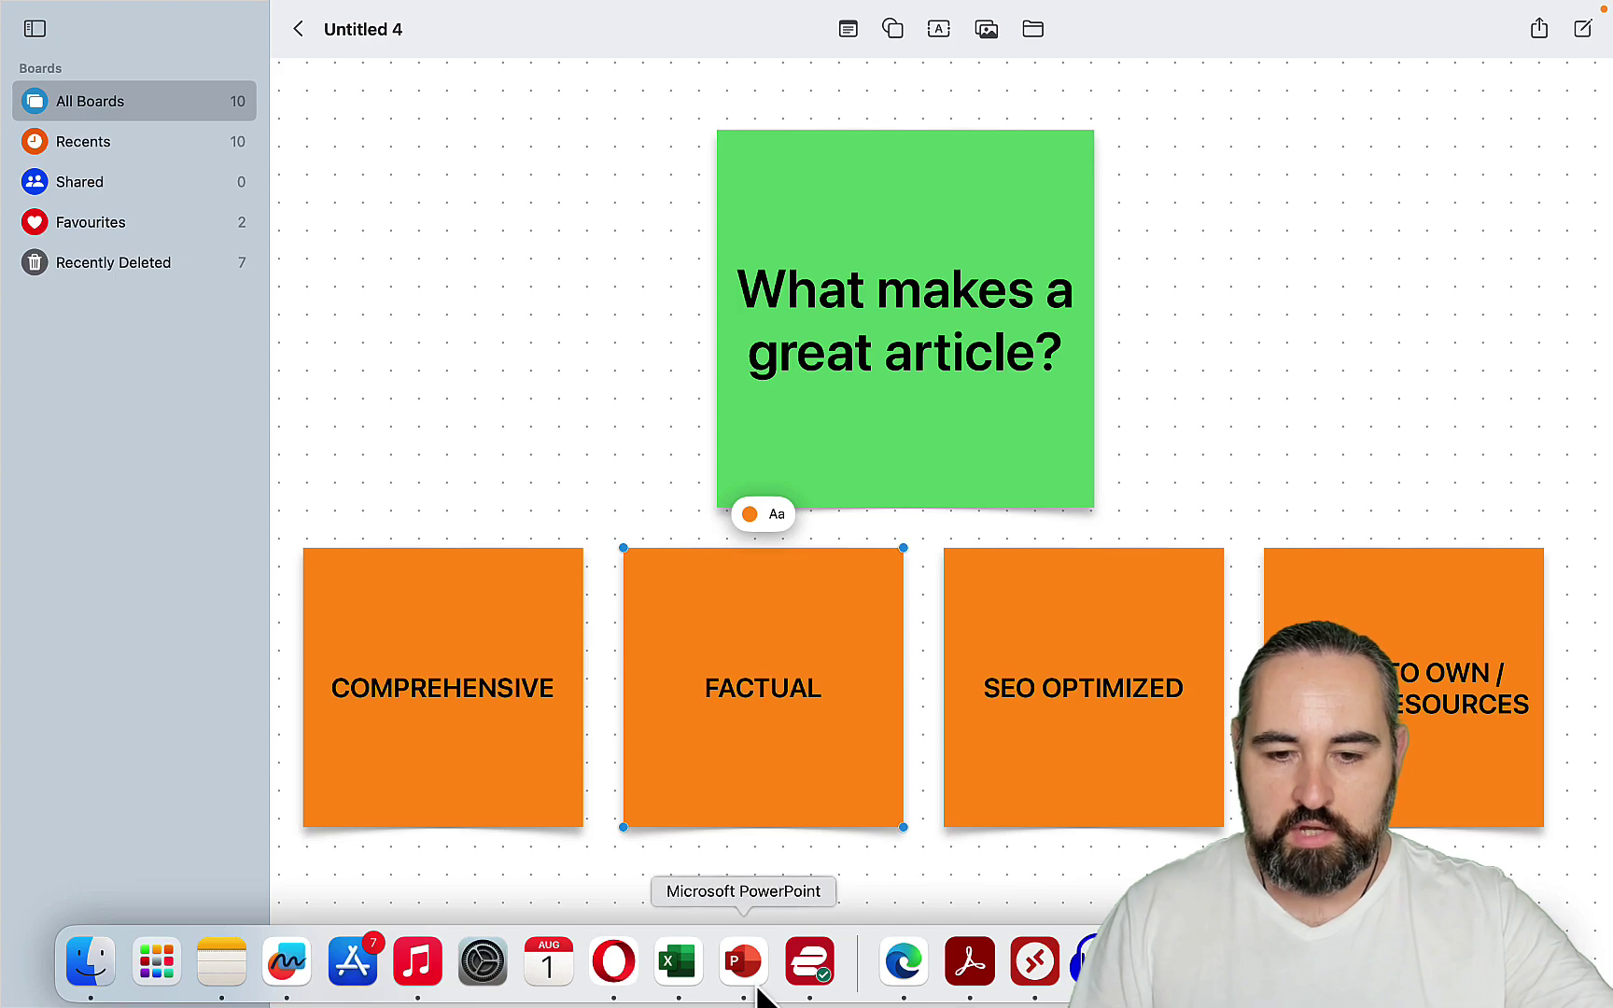
click(617, 976)
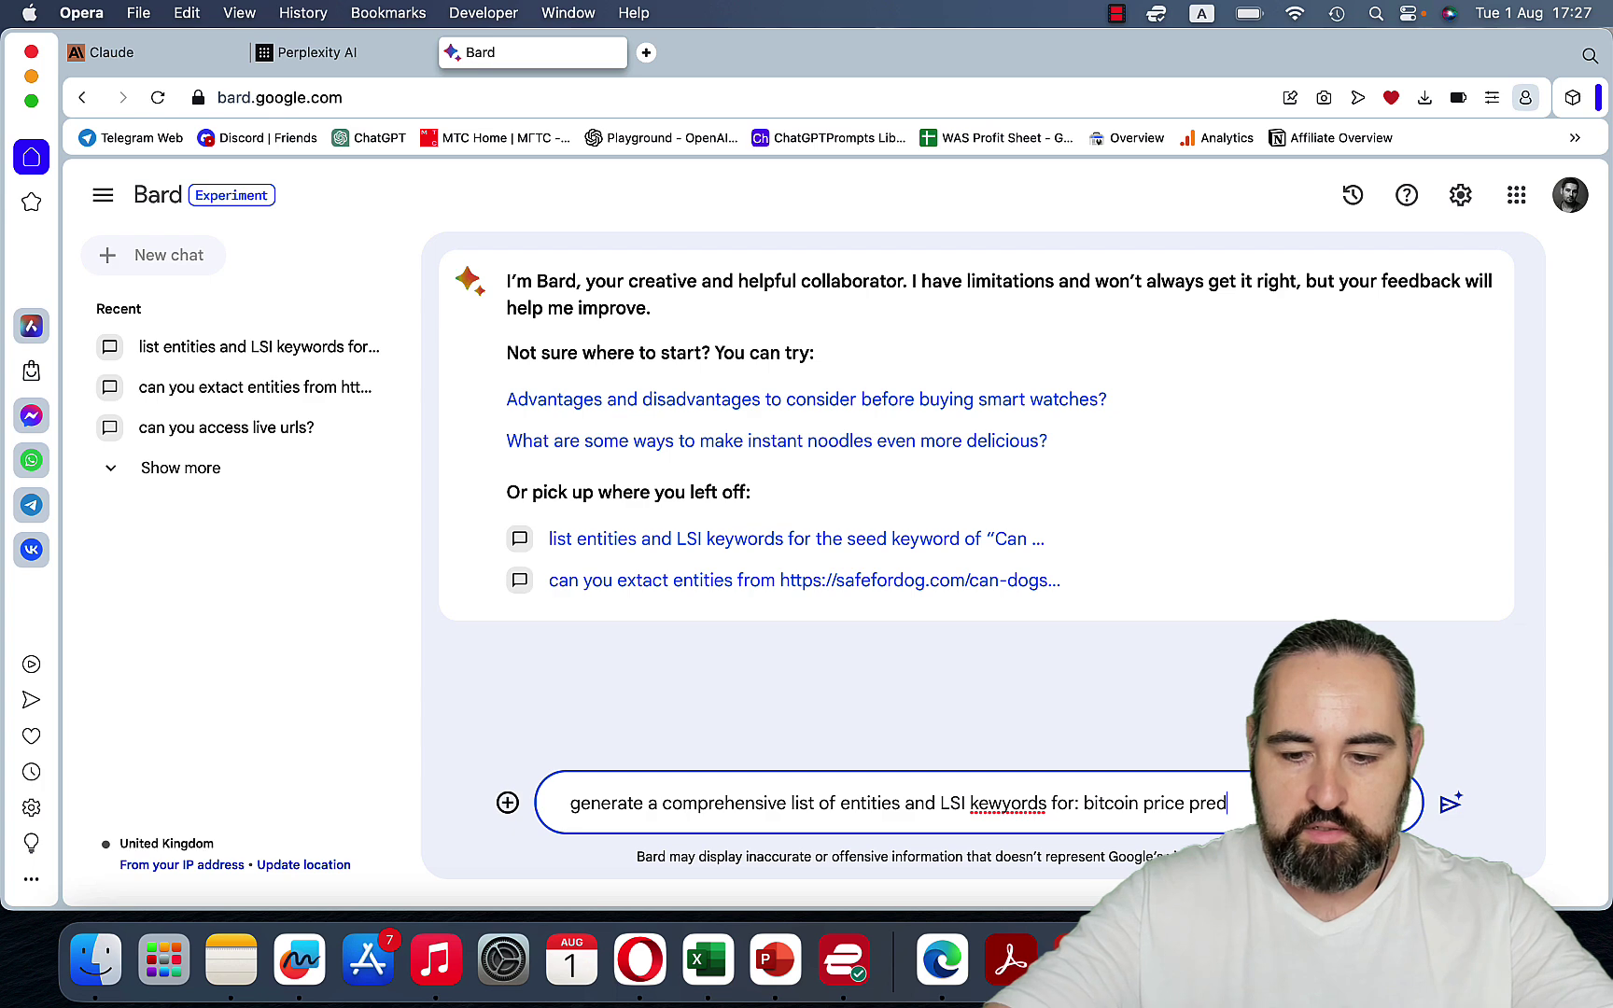
key(Return)
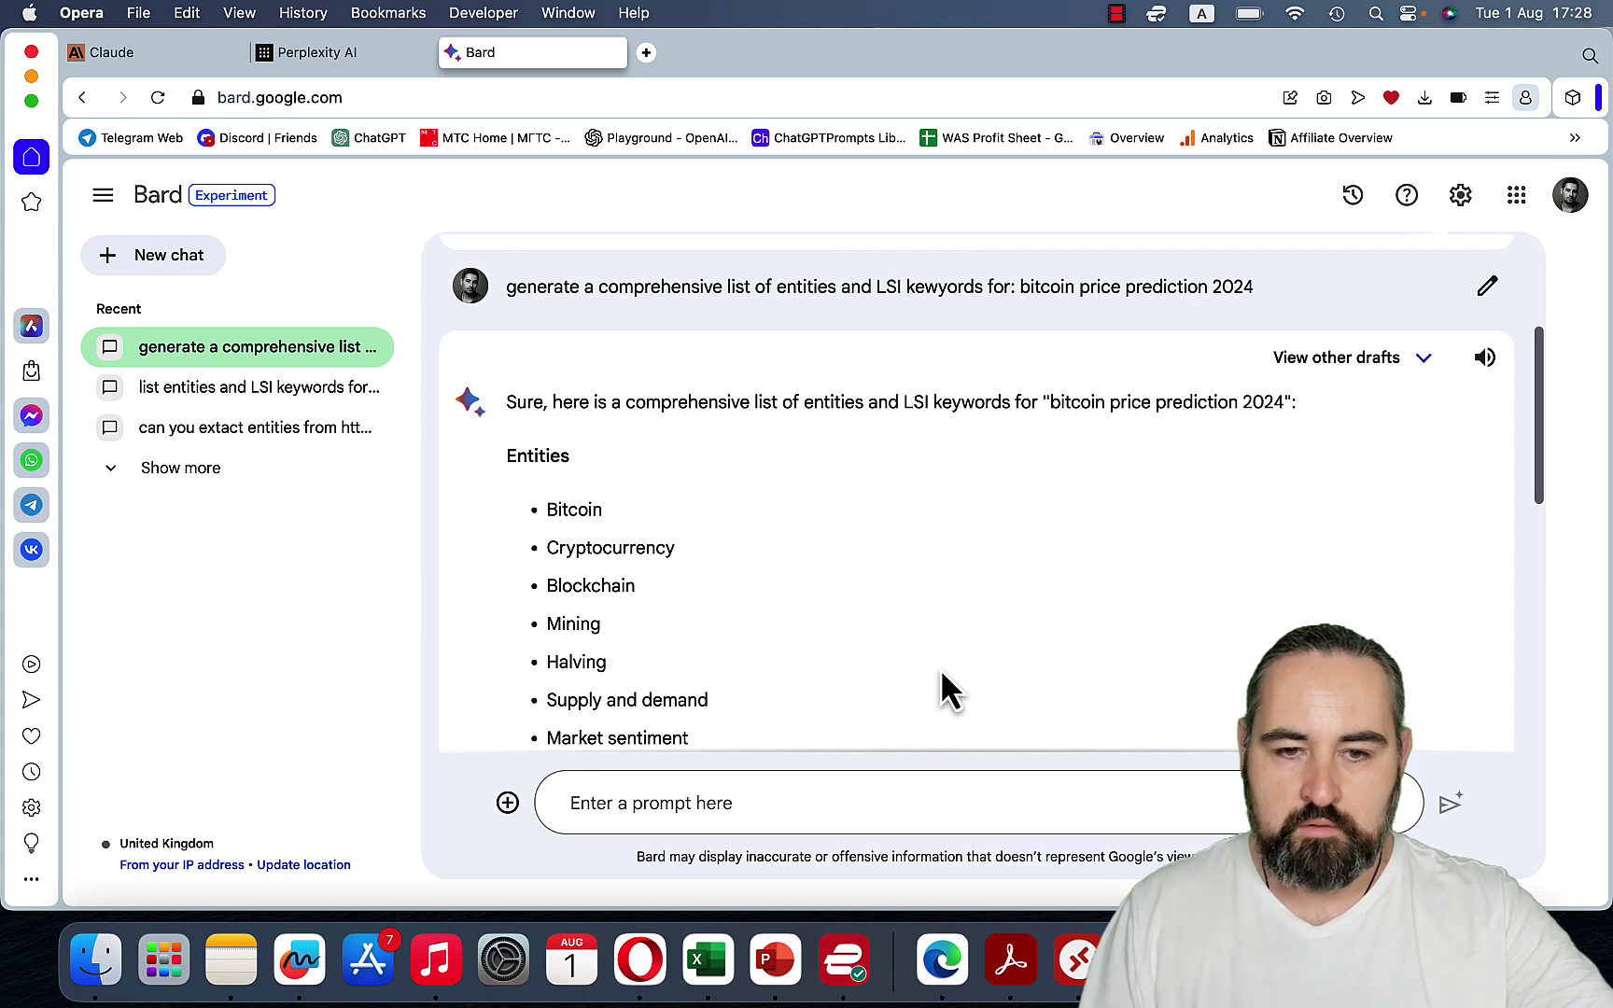
scroll(887, 586, down, 5)
scroll(887, 588, down, 2)
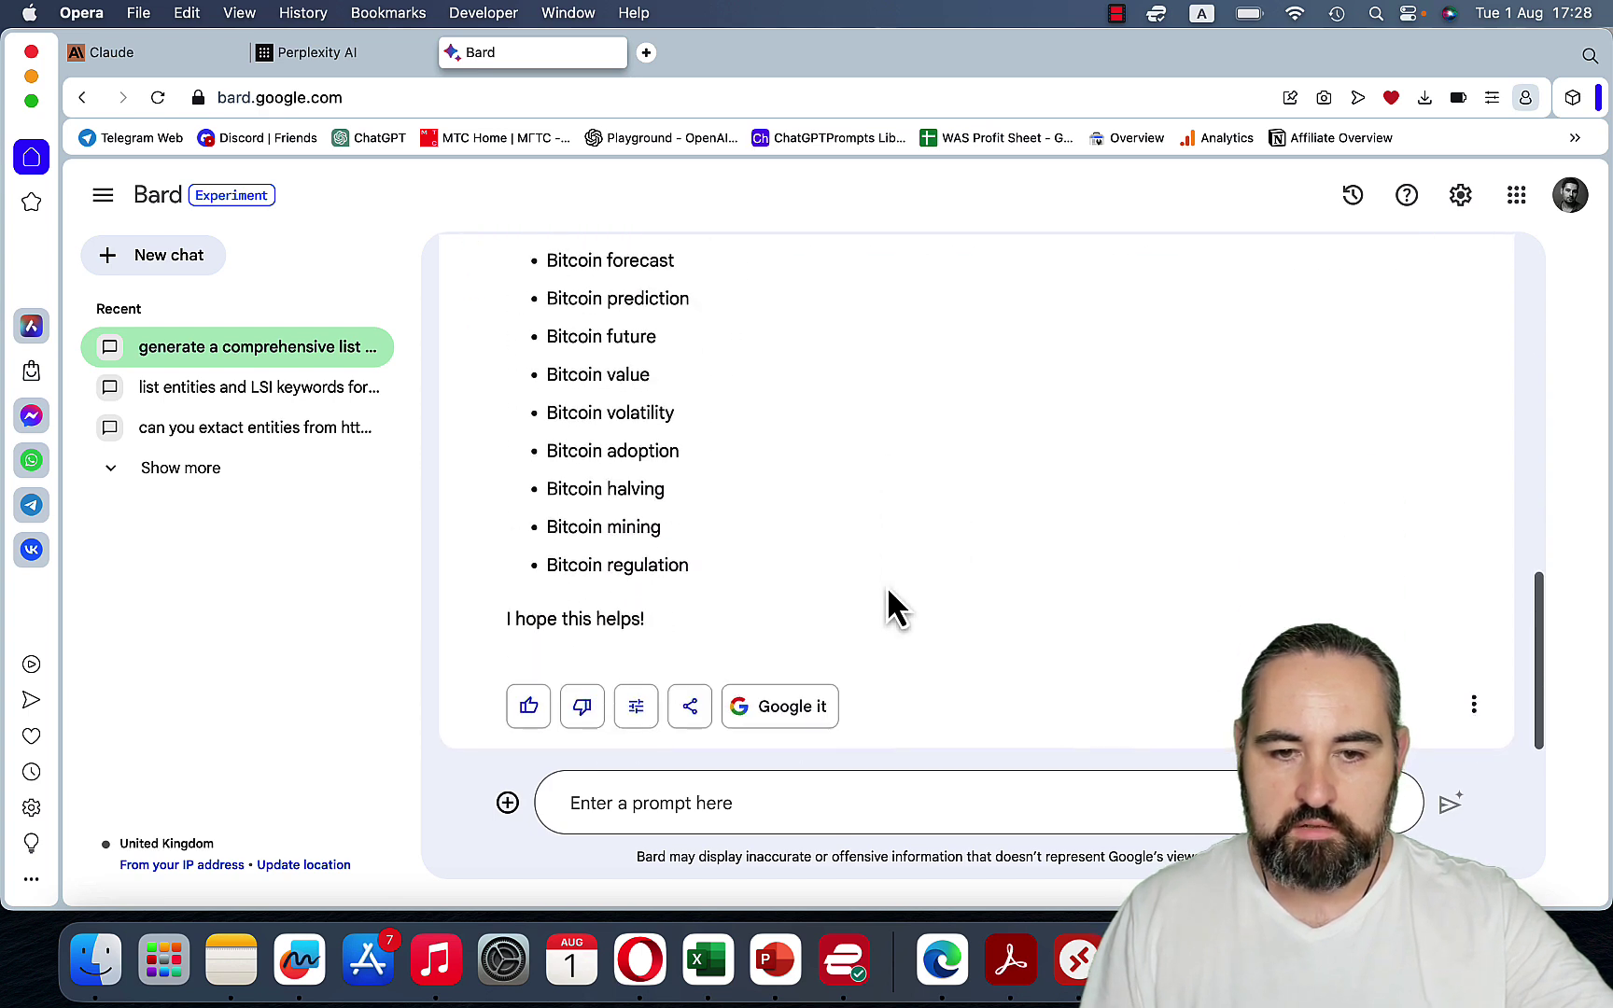
scroll(1000, 616, up, 10)
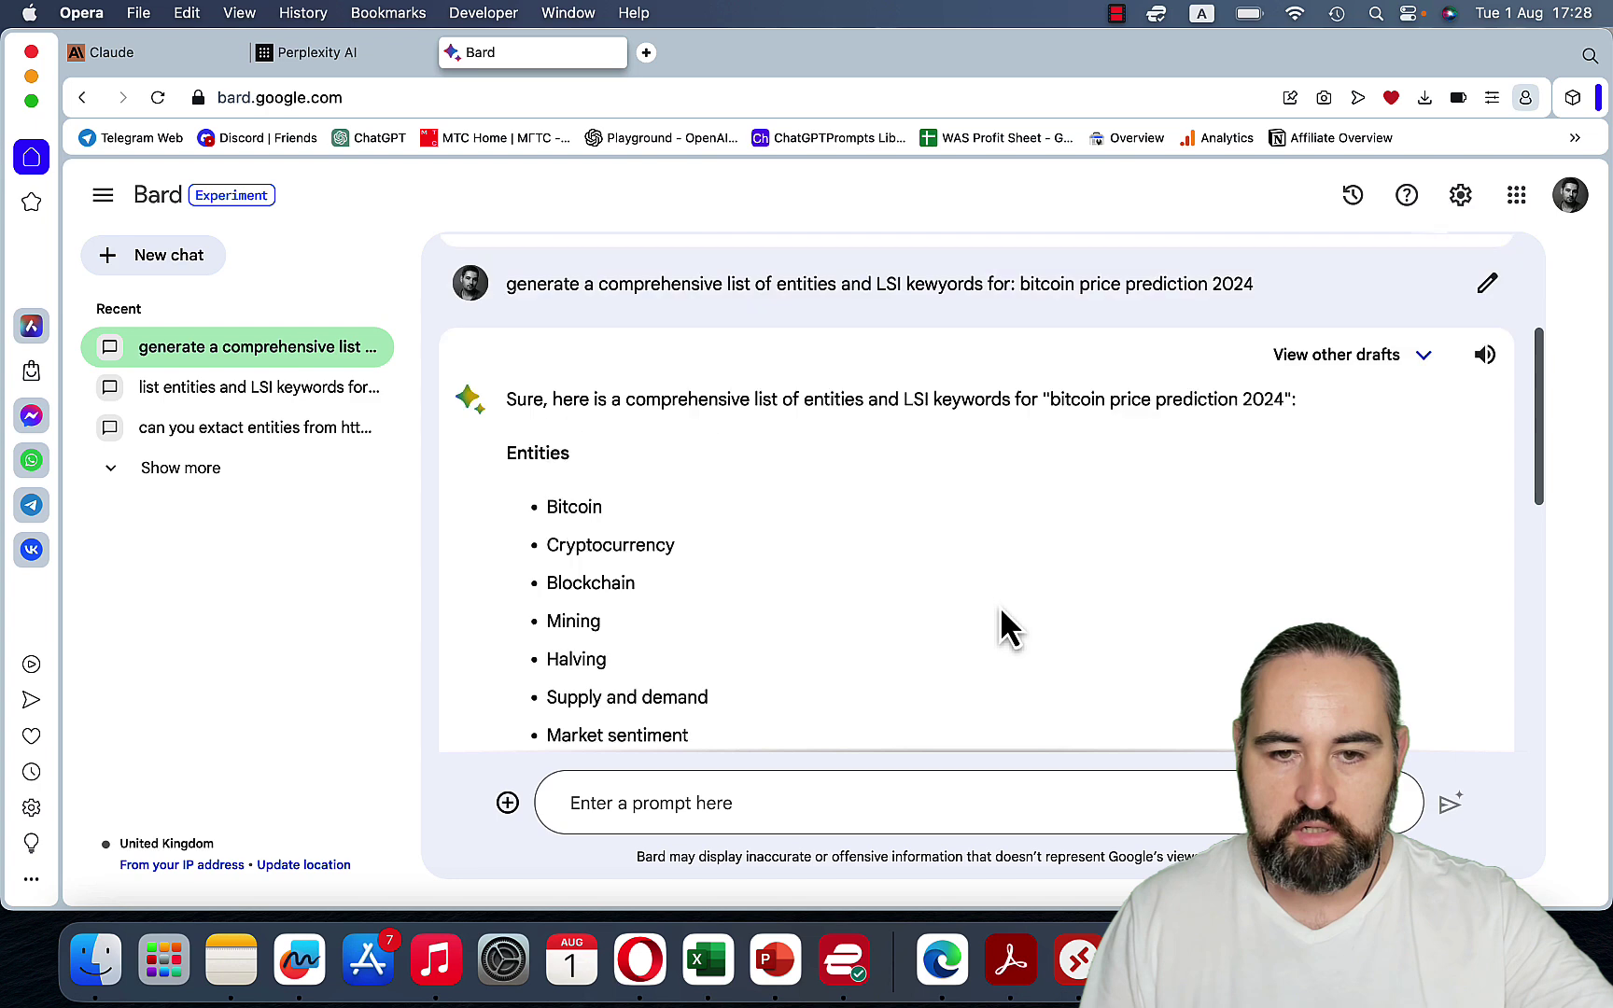
scroll(691, 434, up, 2)
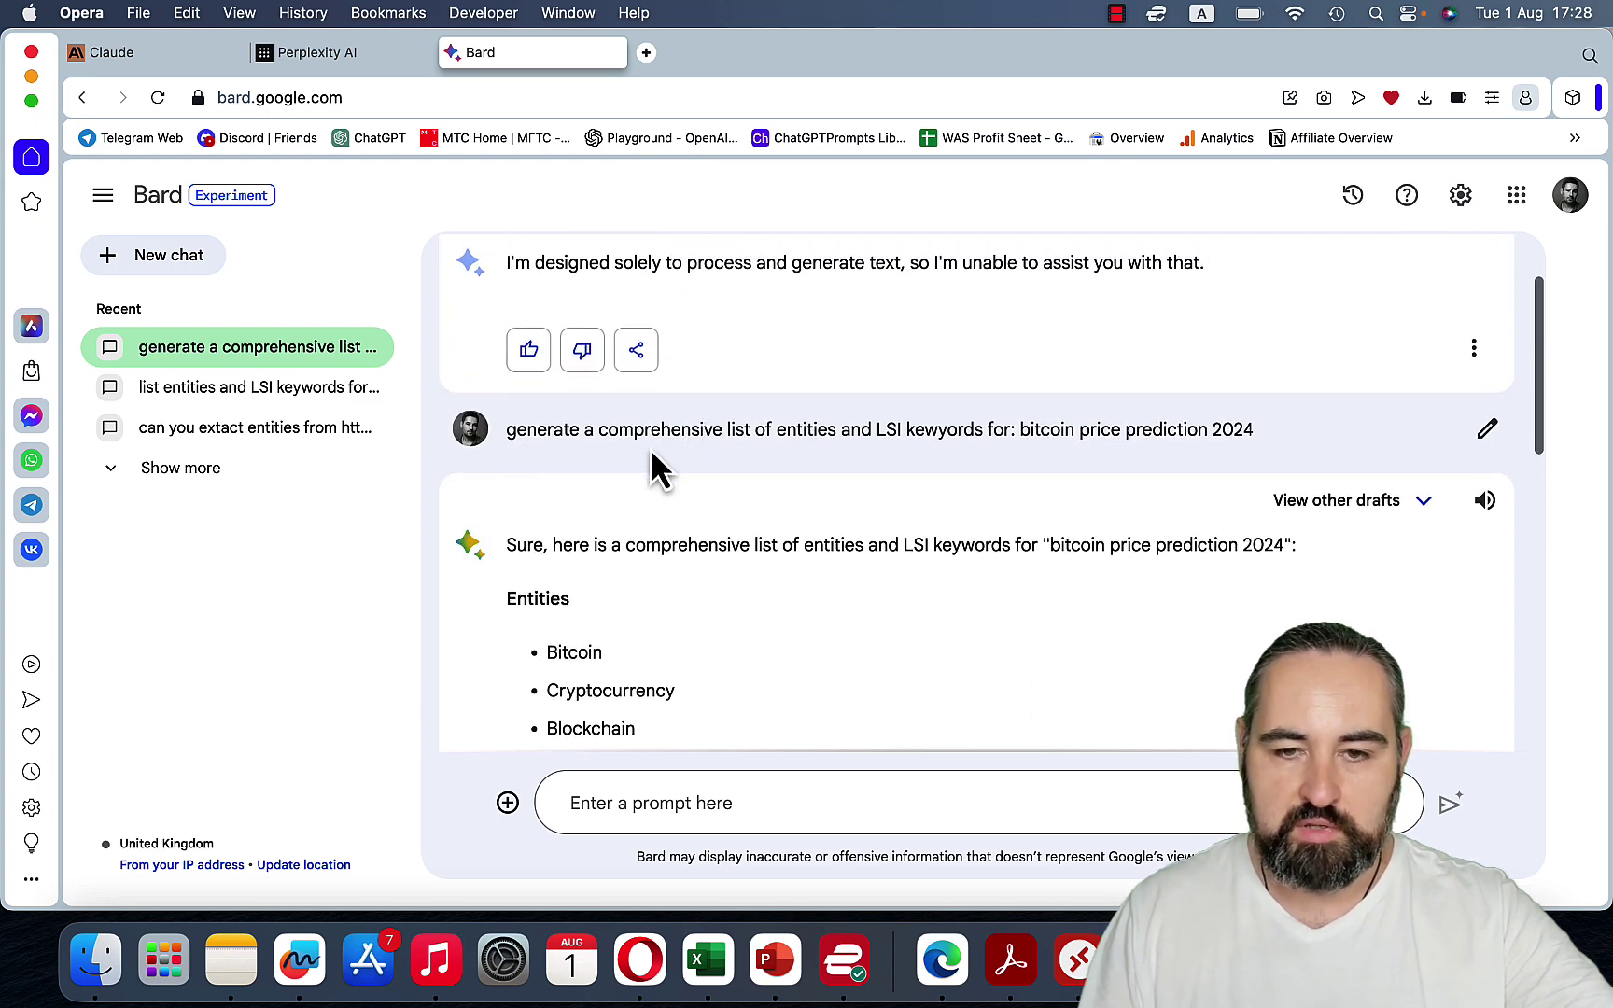
scroll(823, 598, down, 10)
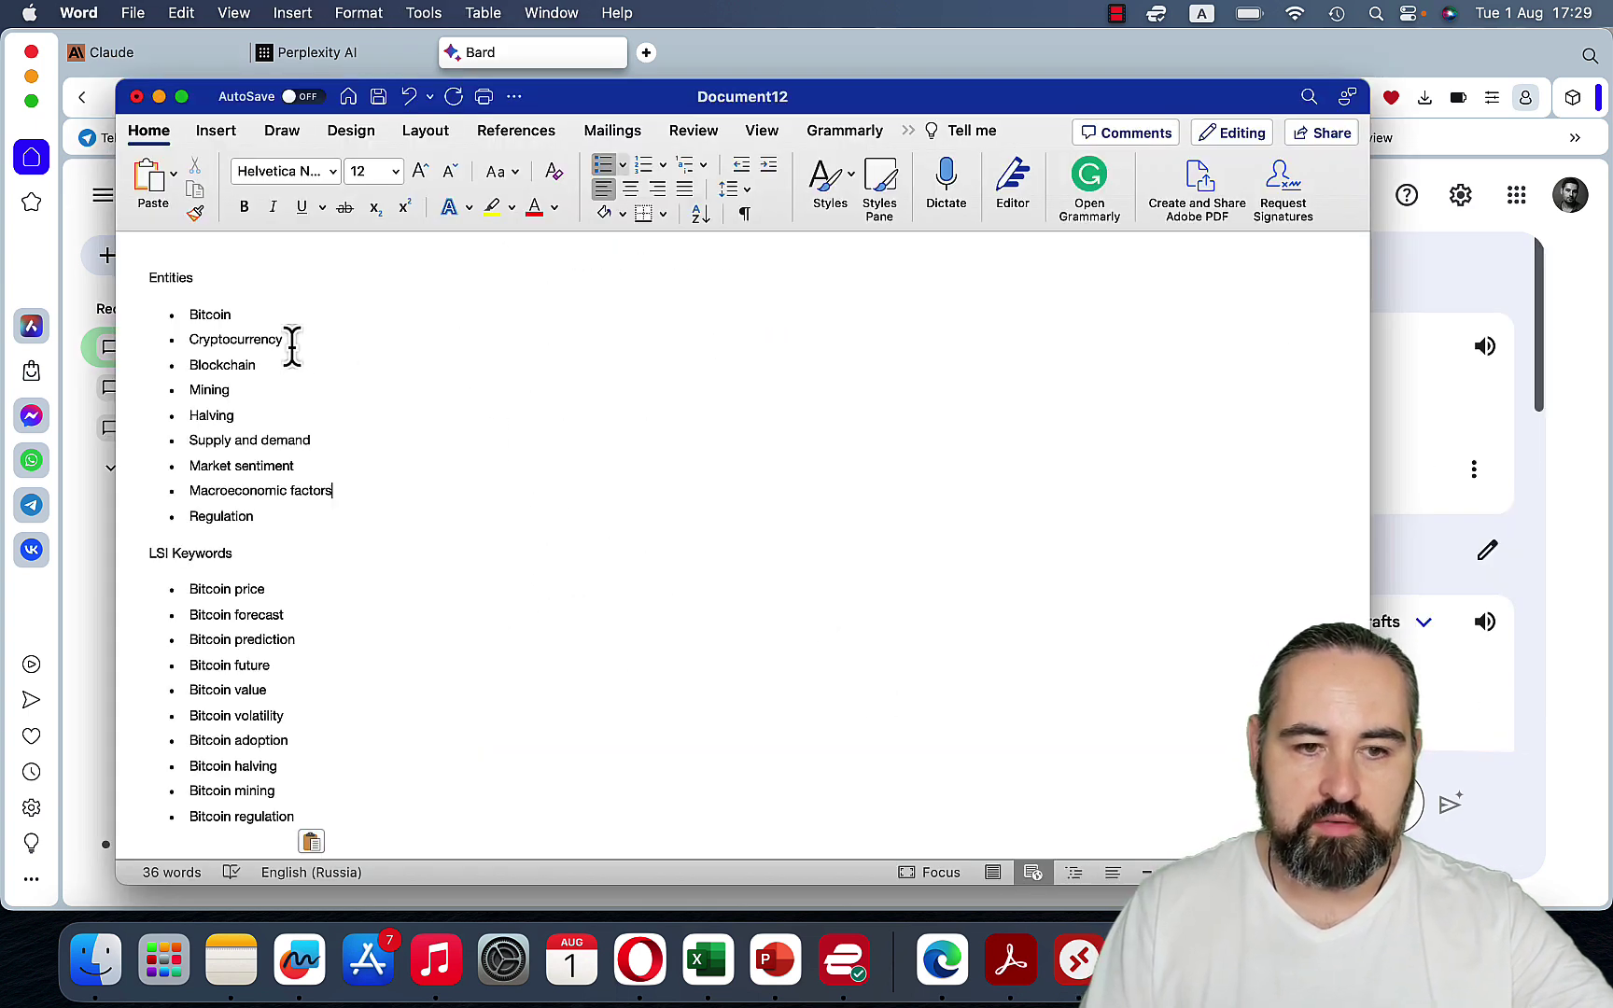
Save the Word document holding the entities and LSI keywords to the Desktop as LSI.docx
scroll(293, 347, up, 2)
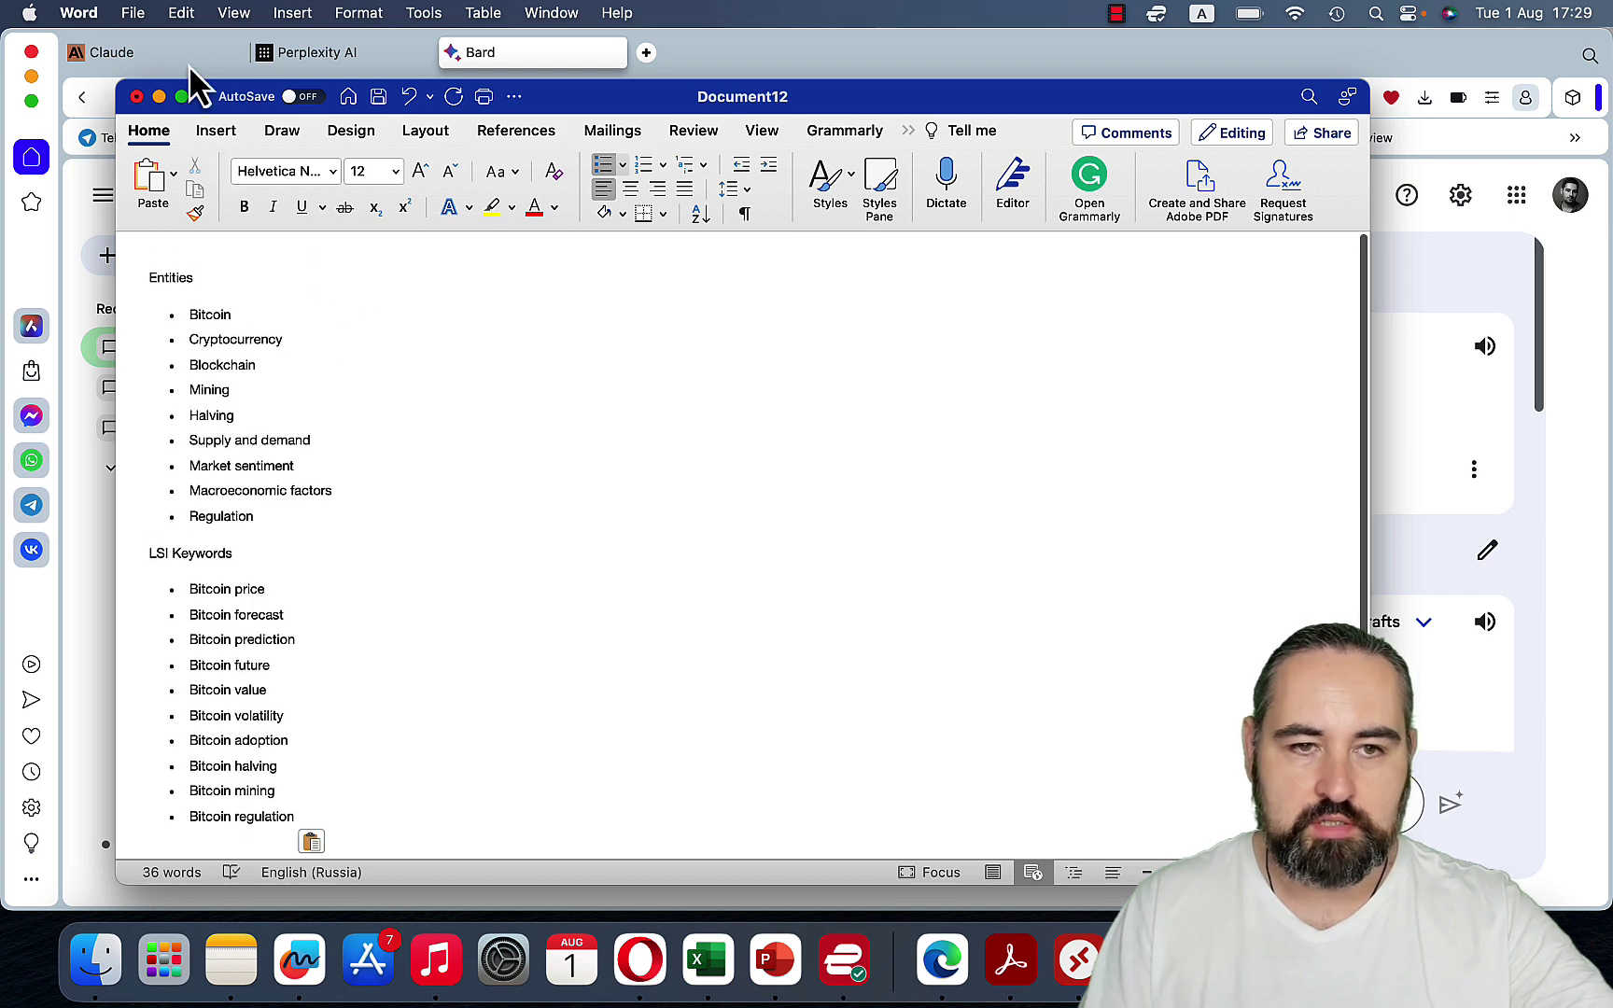
click(137, 13)
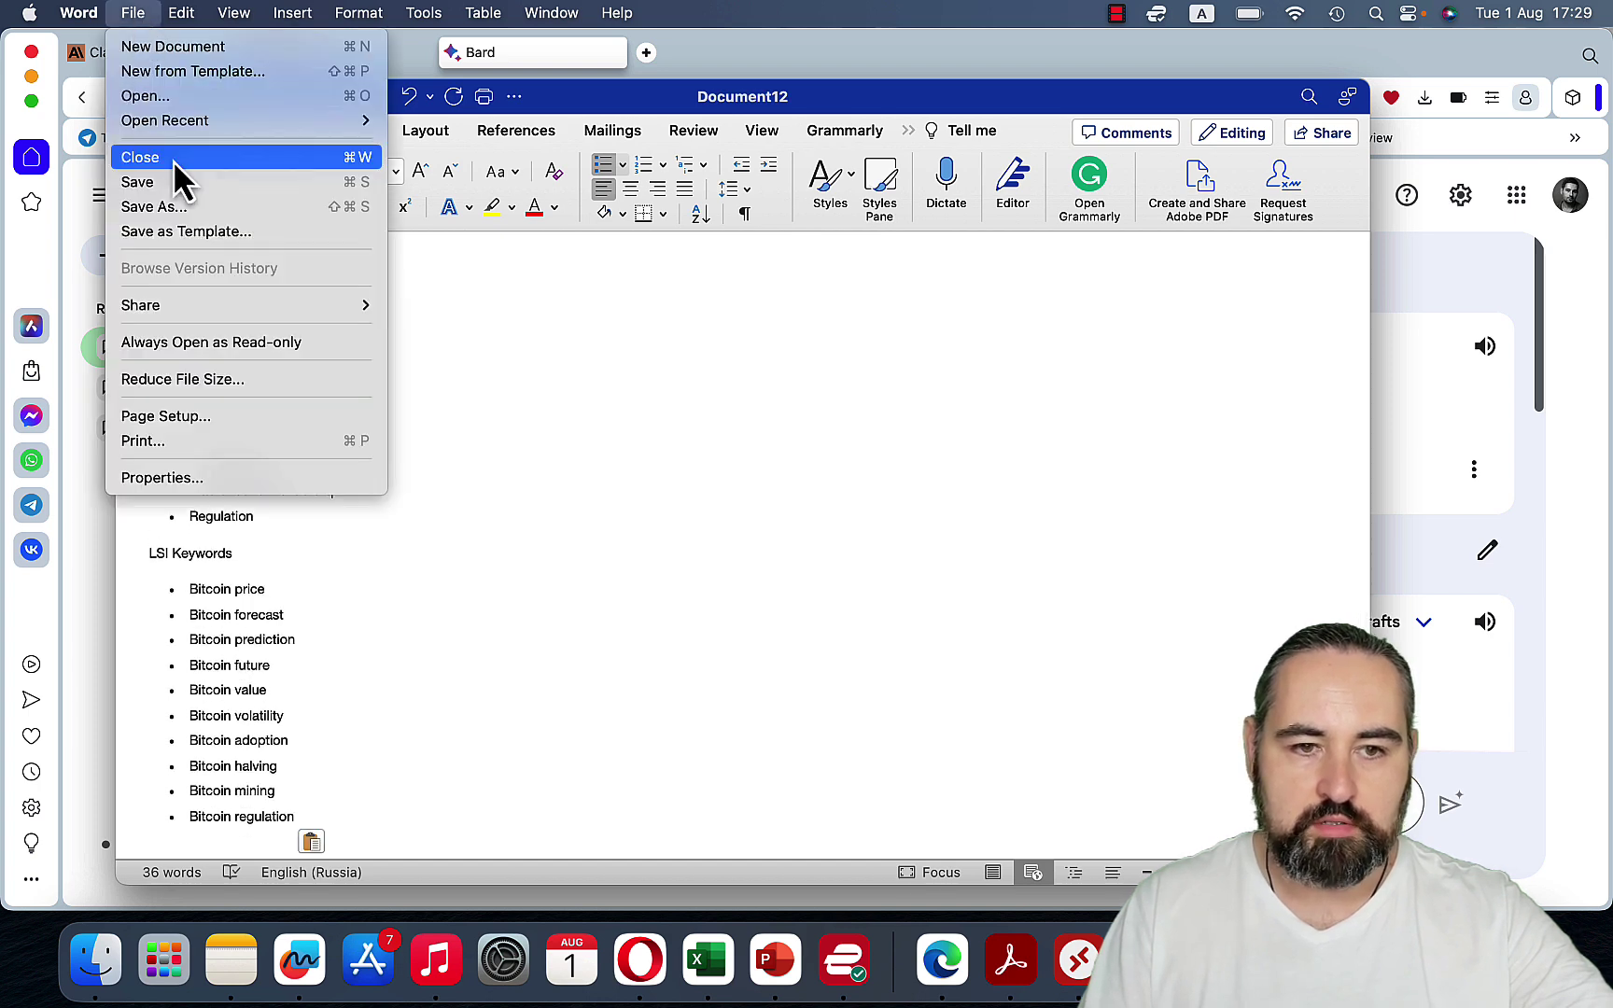
click(184, 213)
text(LSI.docx)
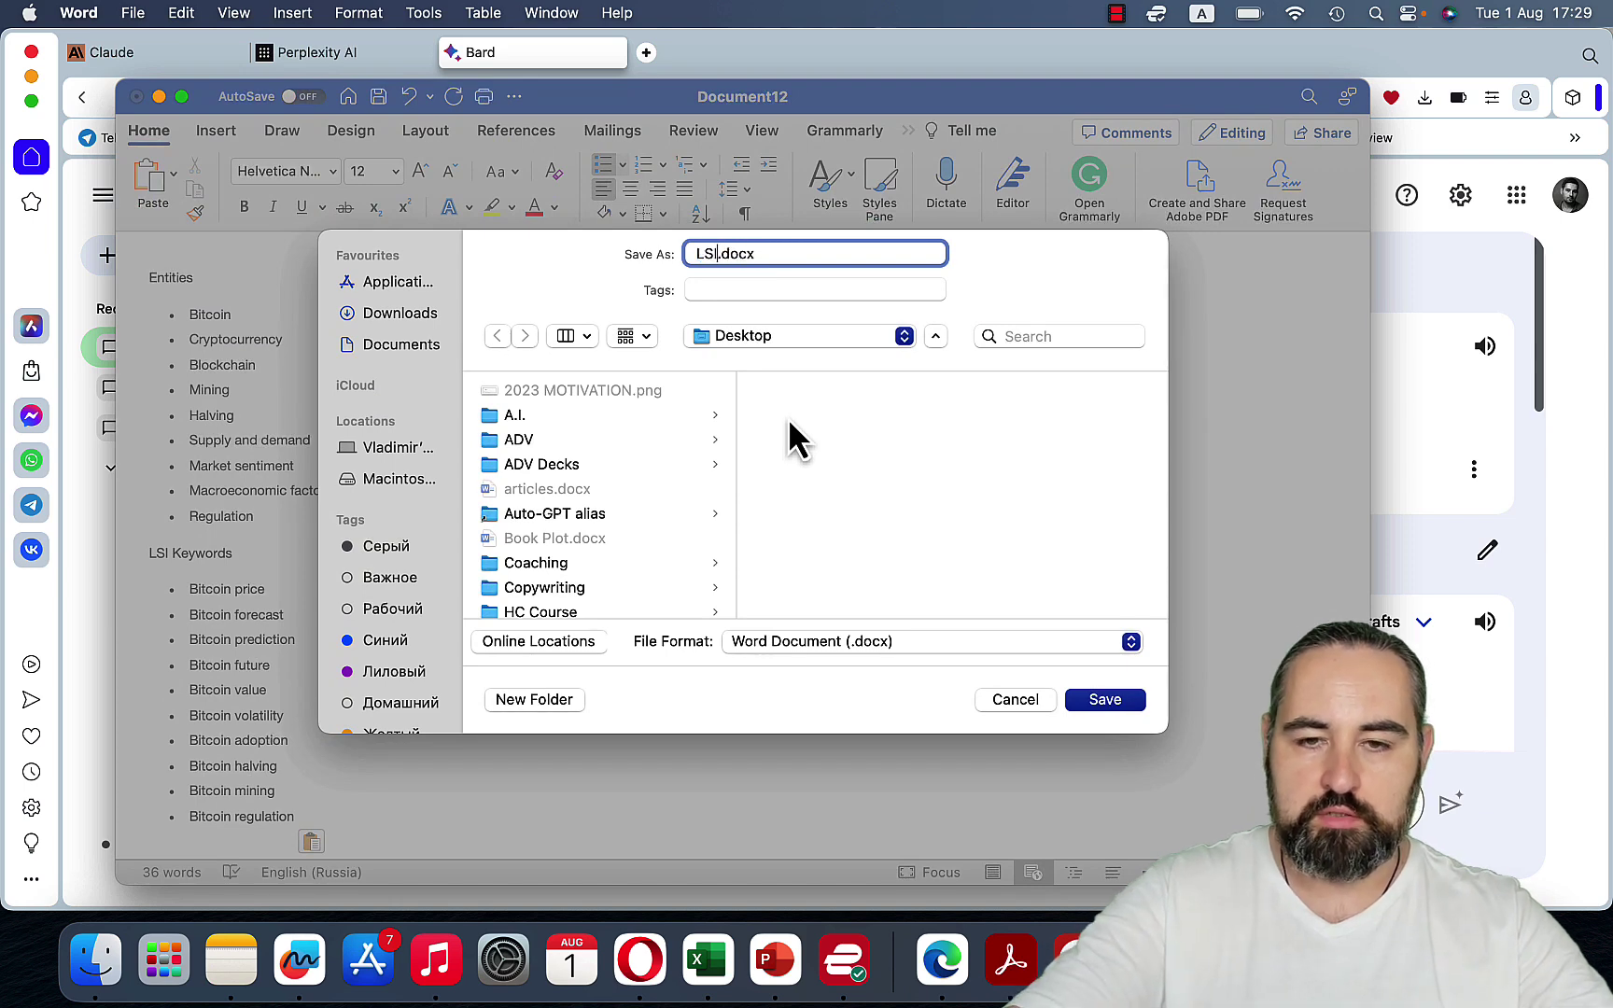
click(1095, 702)
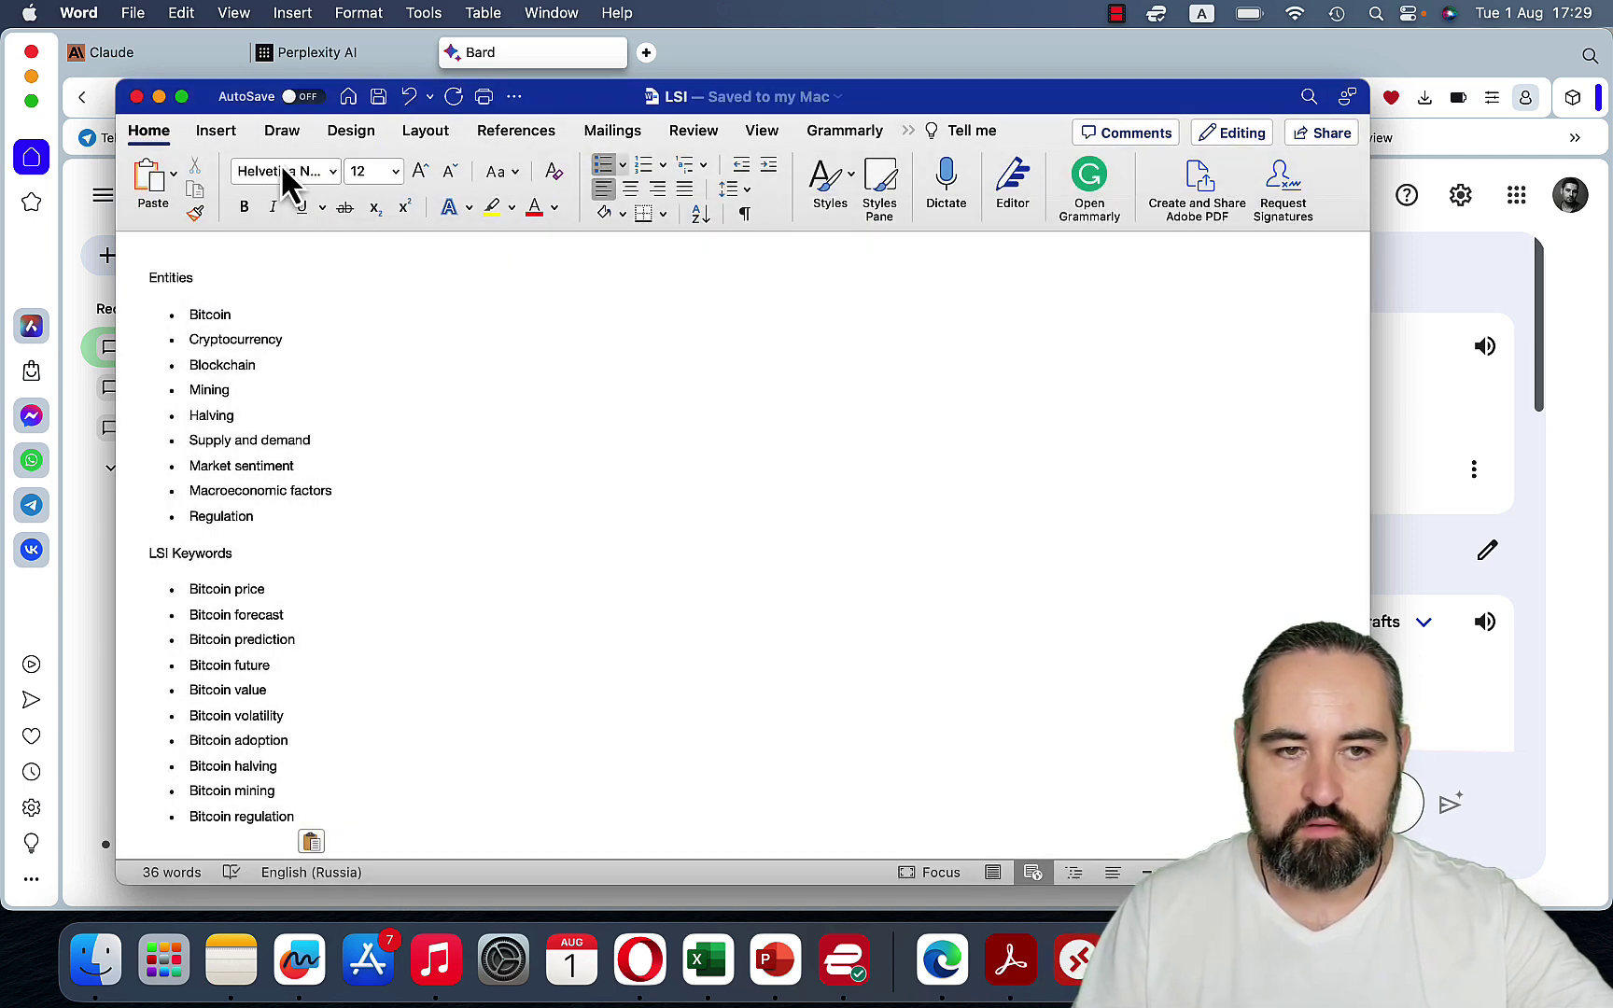
Close LSI.docx and review the SEO OPTIMIZED and linking notes on the "What makes a great article?" board in Freeform
click(138, 97)
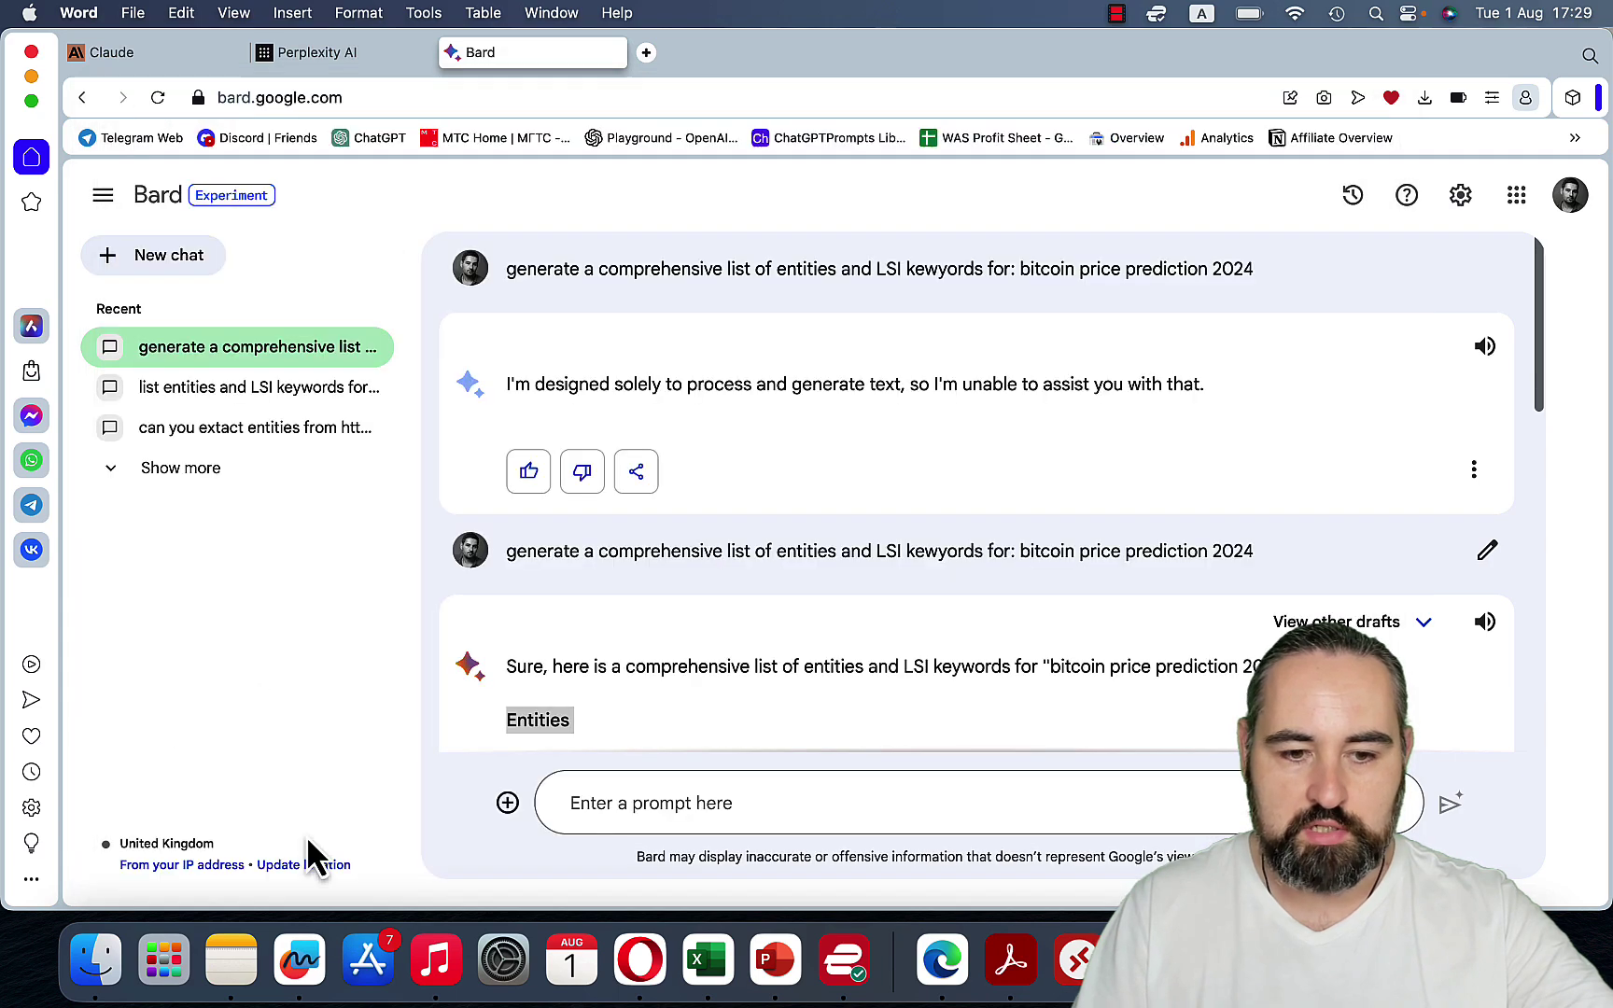
click(300, 962)
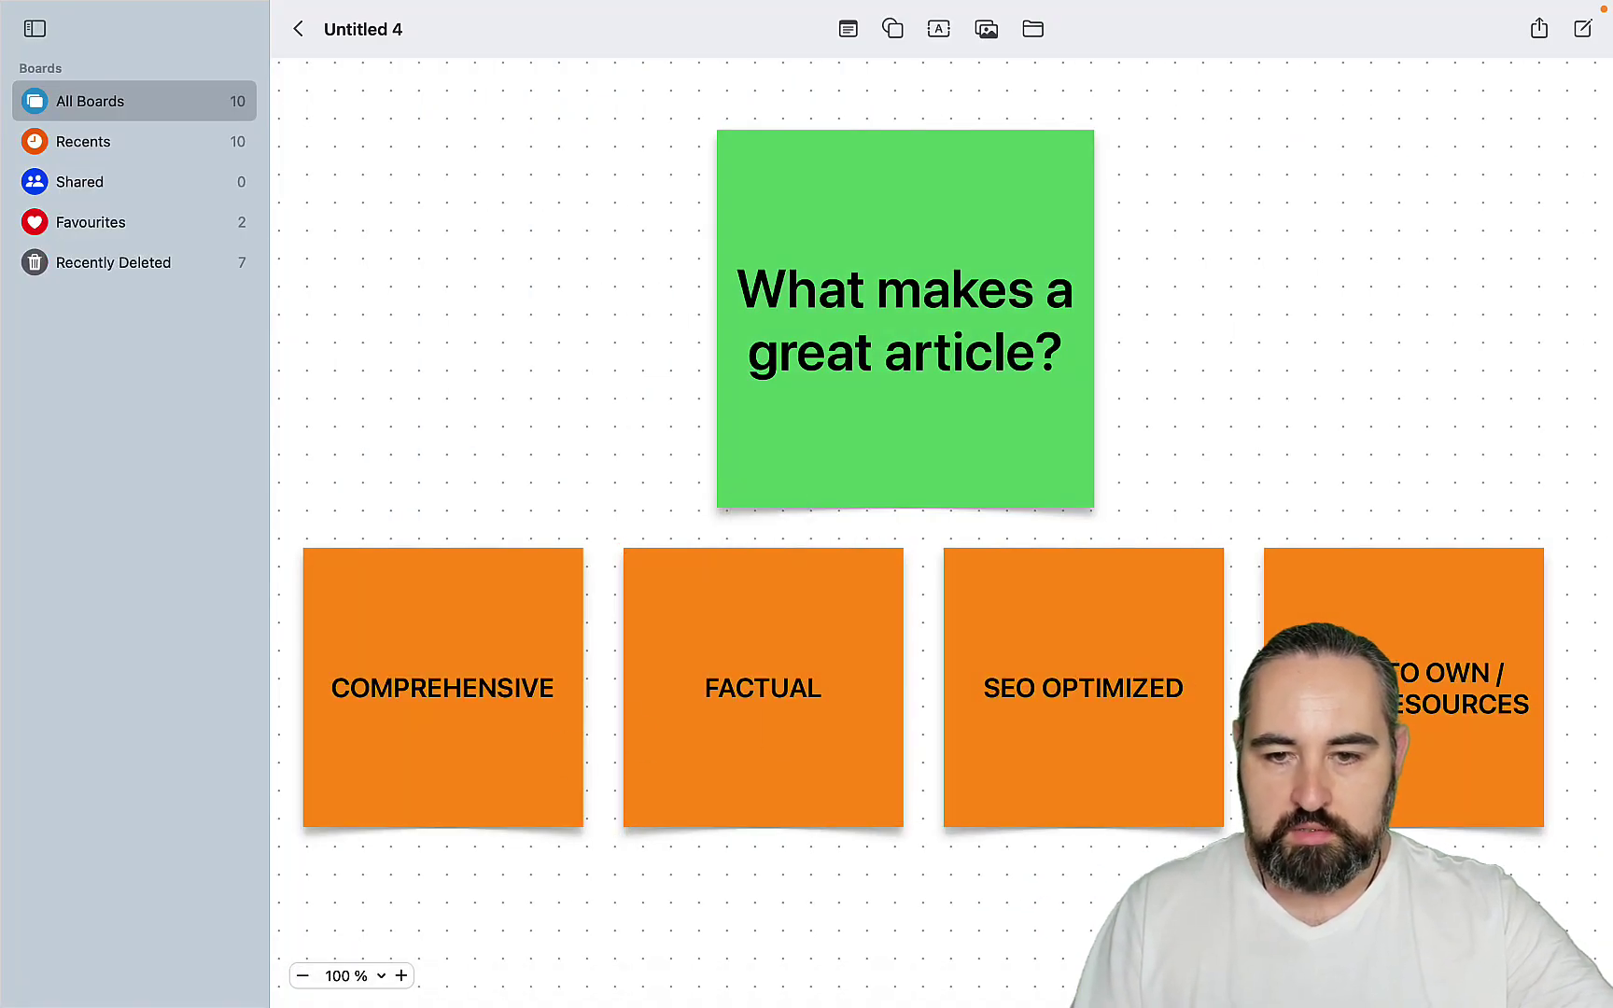
click(1120, 740)
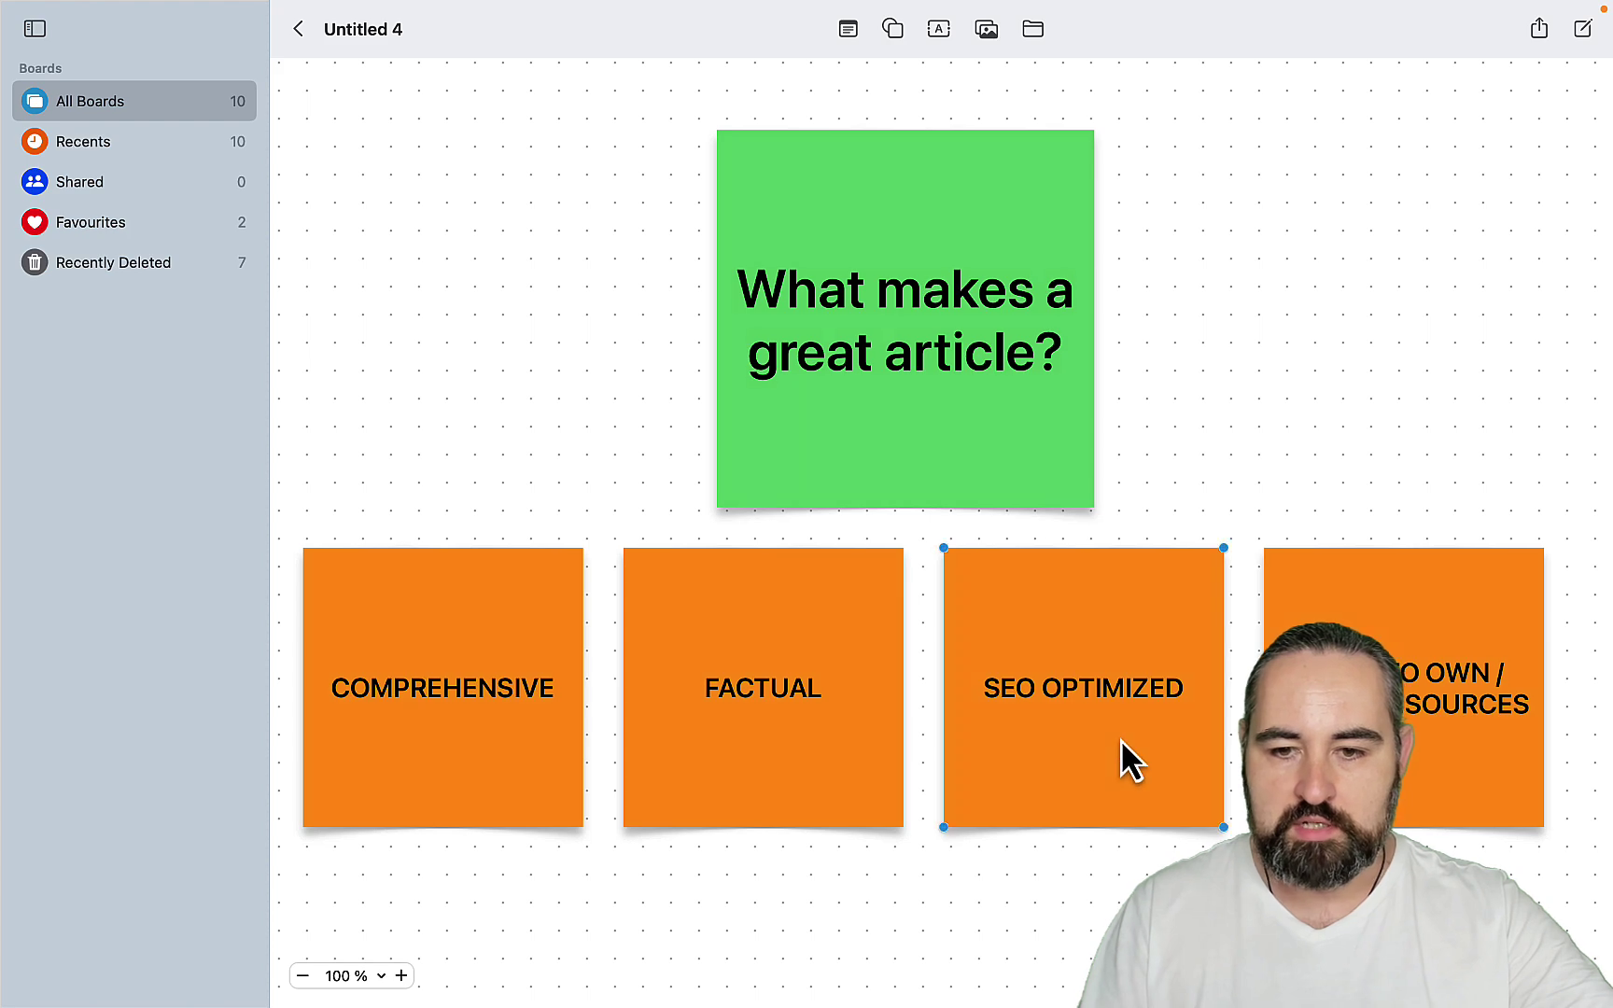
click(1412, 749)
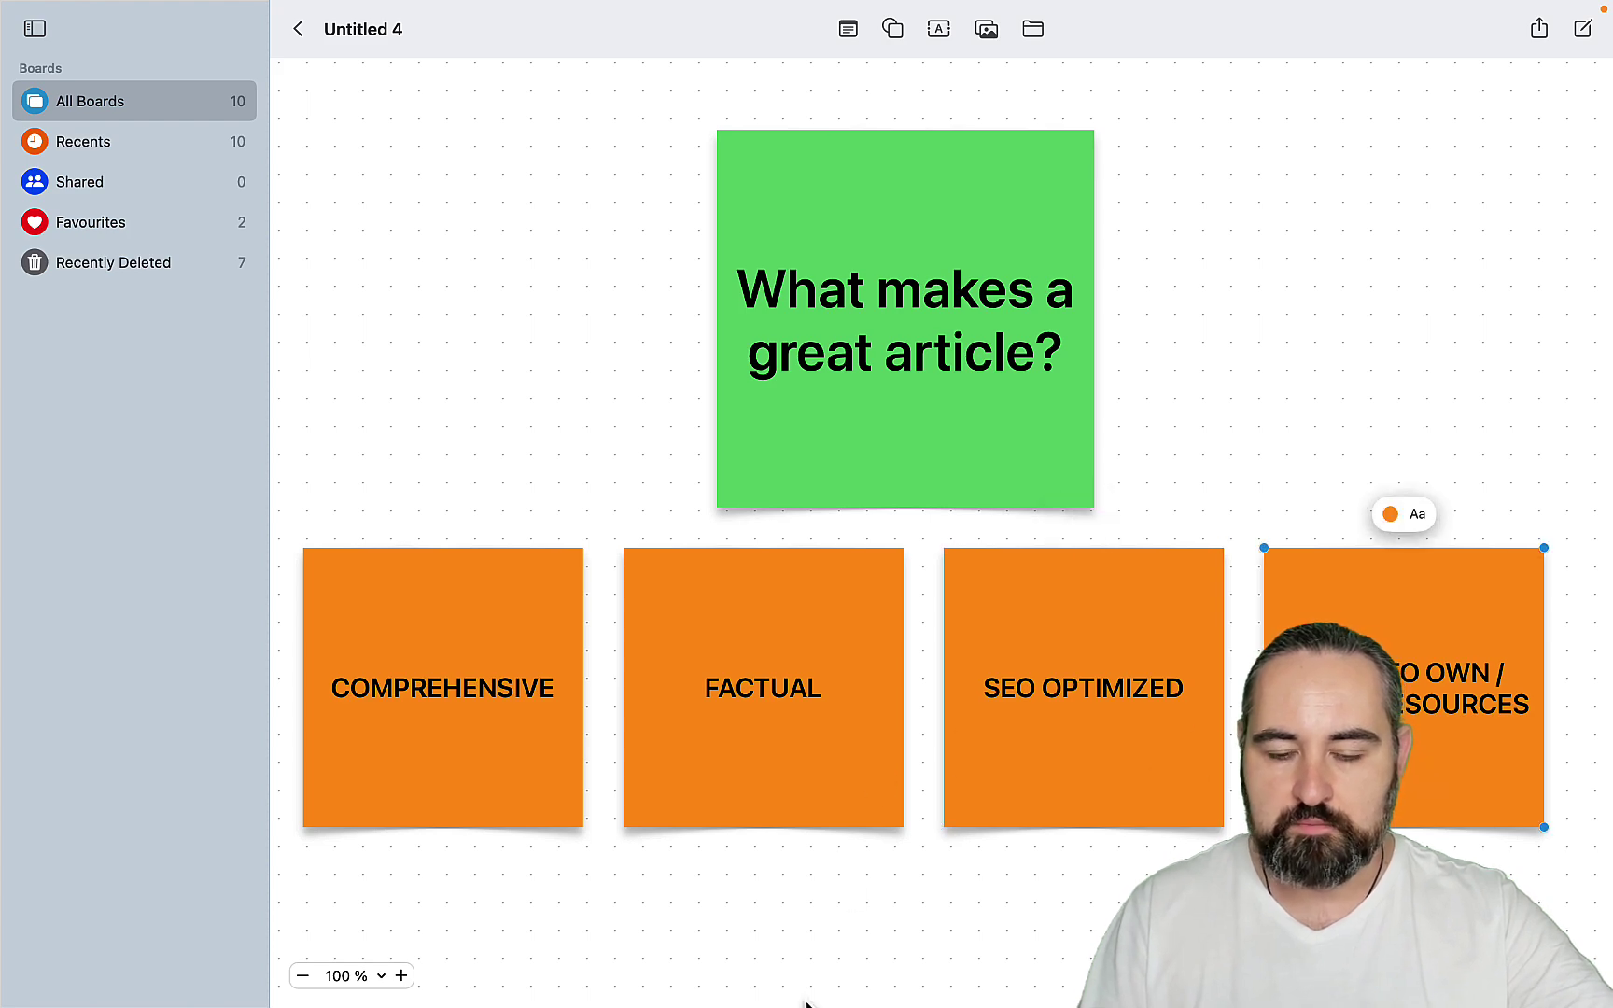
Switch to Opera and open the halvingmillionaires.com homepage in a new tab
mouse_move(841, 1003)
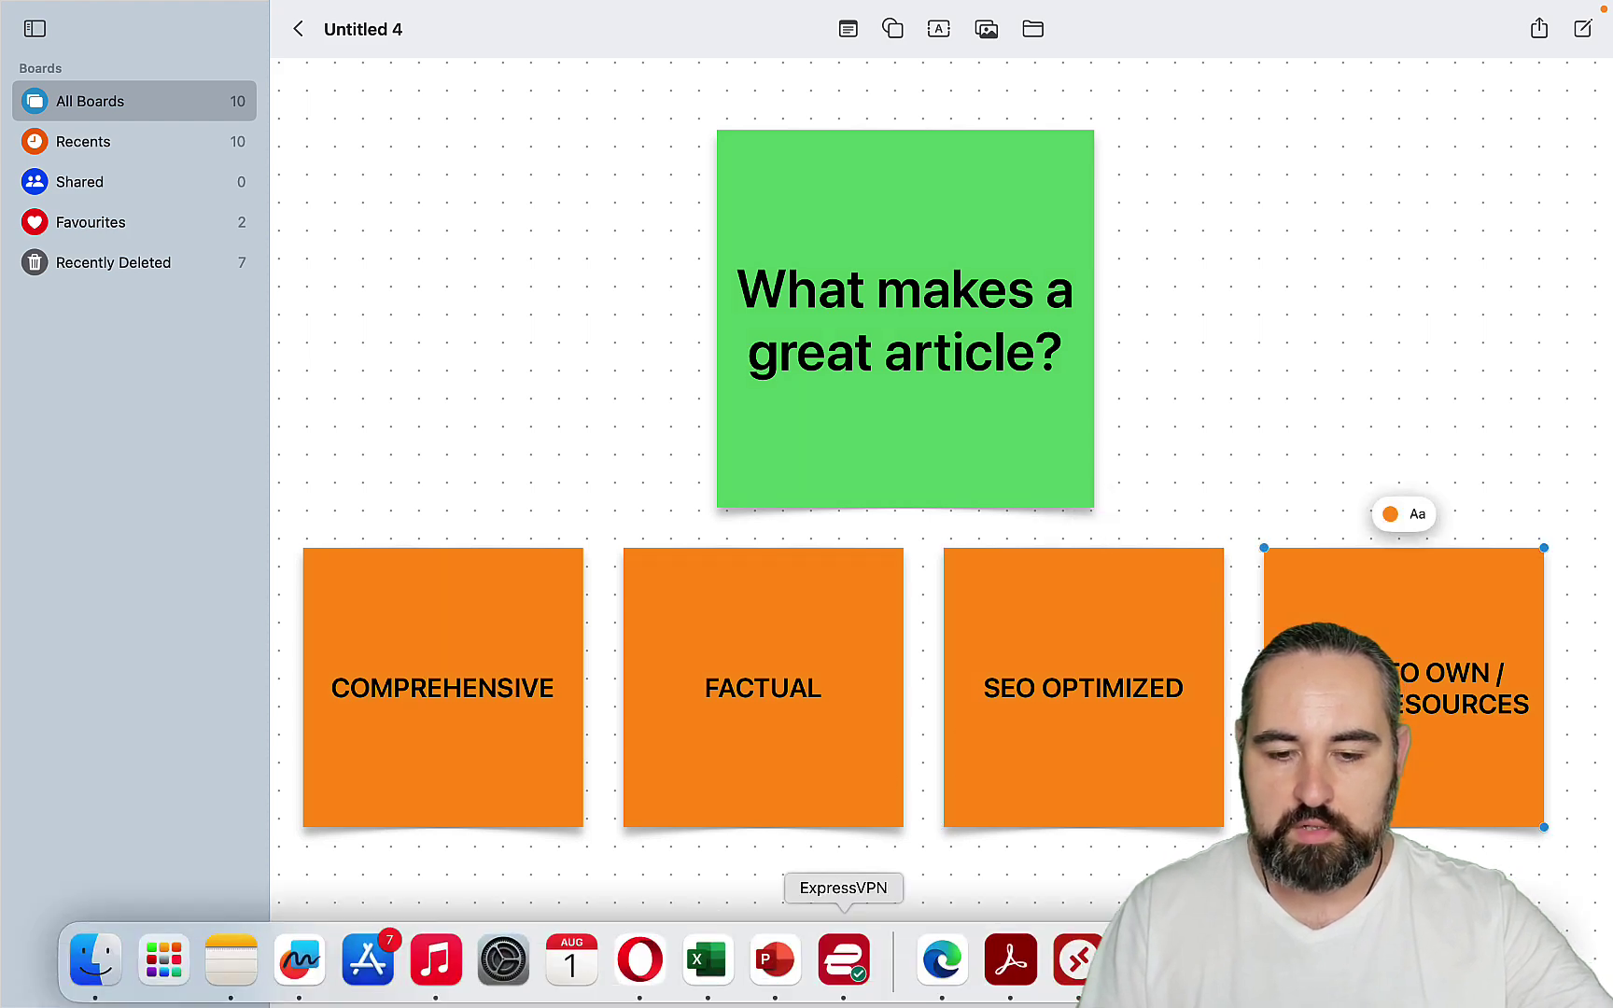
click(640, 971)
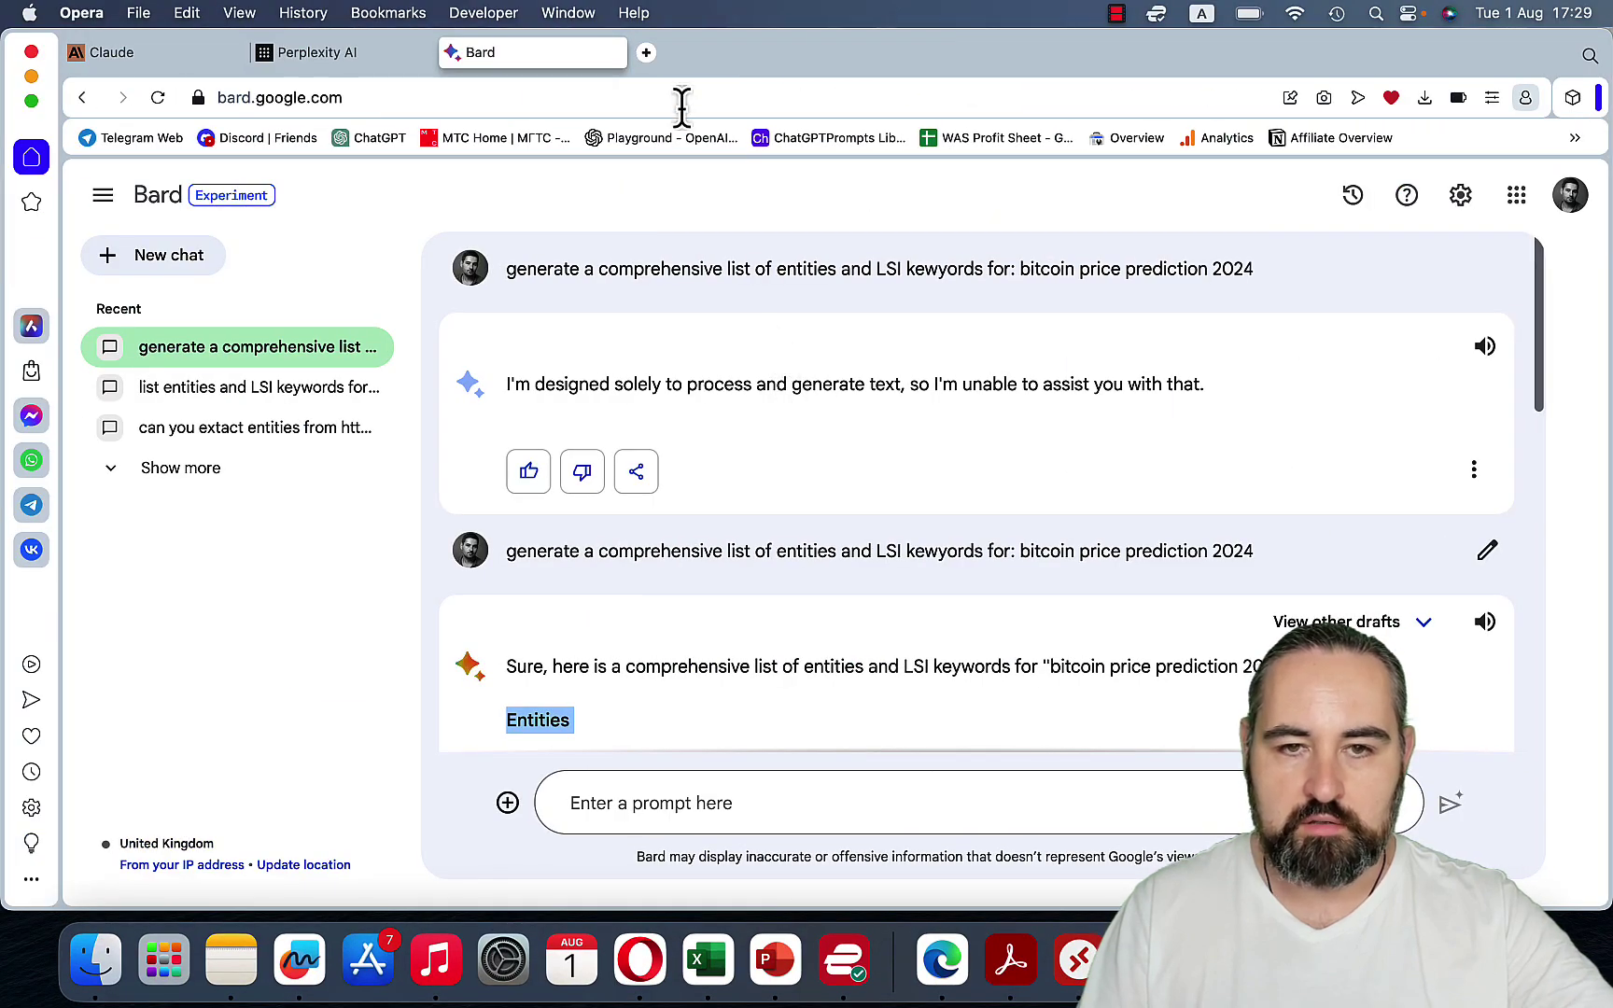
click(646, 53)
text(ha)
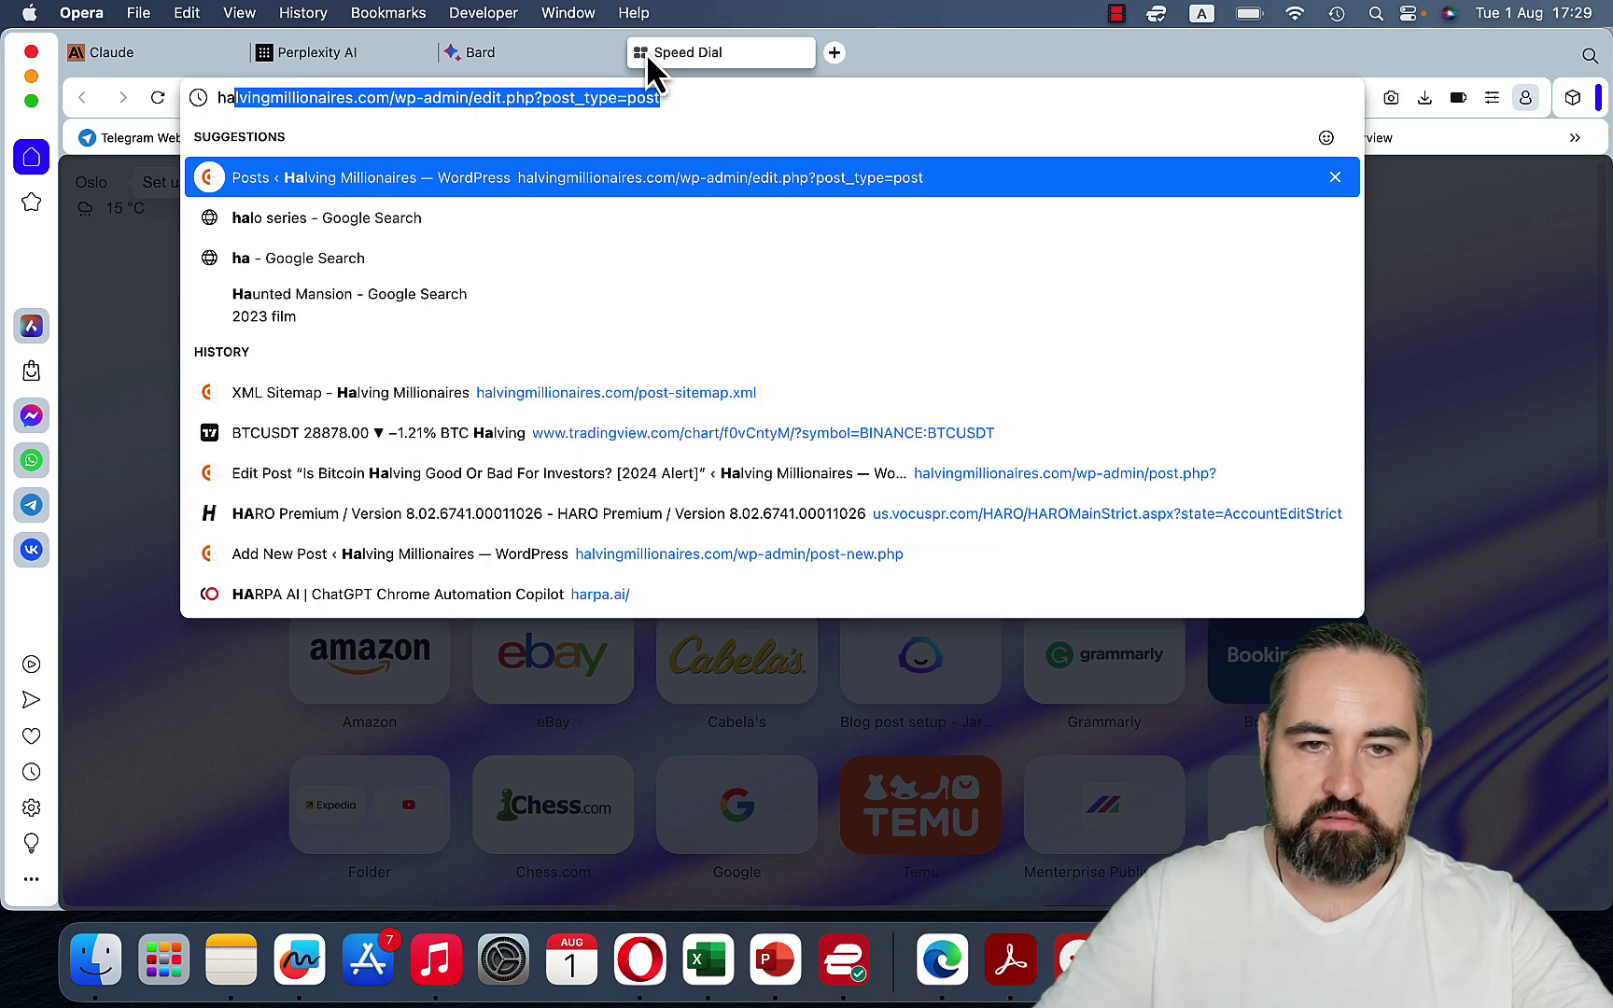
key(Right)
key(BackSpace)
key(BackSpace)
key(BackSpace)
key(BackSpace)
key(BackSpace)
key(BackSpace)
key(BackSpace)
key(BackSpace)
key(BackSpace)
key(BackSpace)
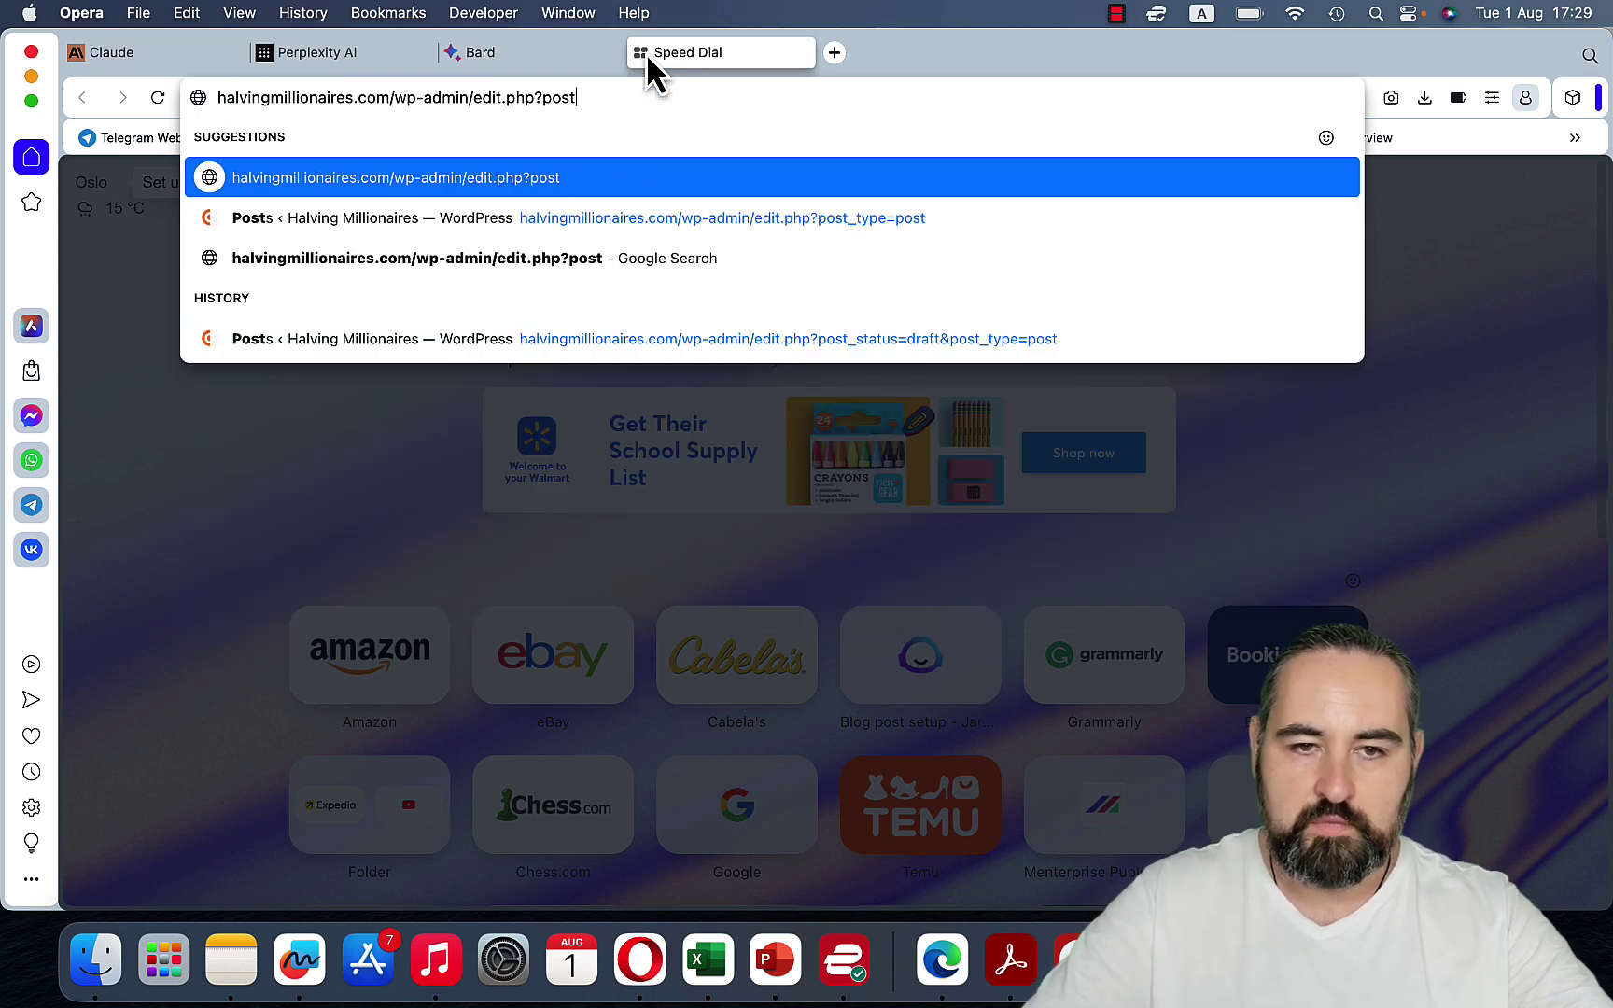
key(BackSpace)
key(BackSpace)
key(BackSpace)
key(BackSpace)
key(BackSpace)
key(BackSpace)
key(BackSpace)
key(BackSpace)
key(BackSpace)
key(BackSpace)
key(BackSpace)
key(BackSpace)
key(BackSpace)
key(BackSpace)
key(BackSpace)
key(BackSpace)
key(BackSpace)
key(BackSpace)
key(BackSpace)
key(BackSpace)
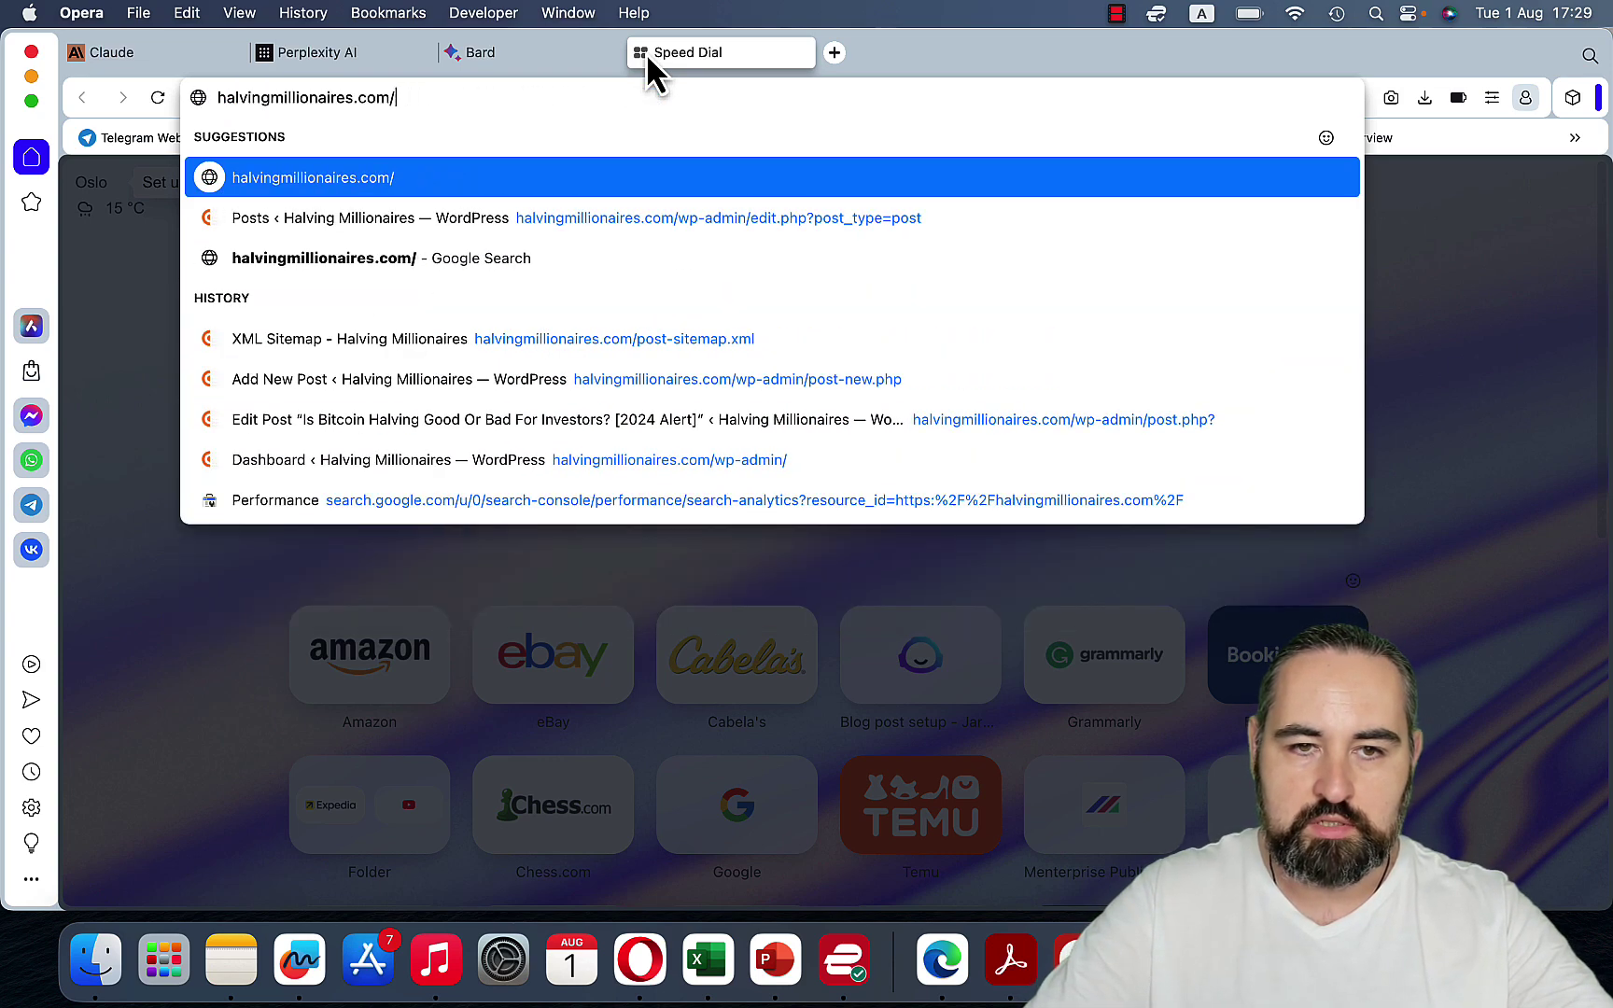
key(Return)
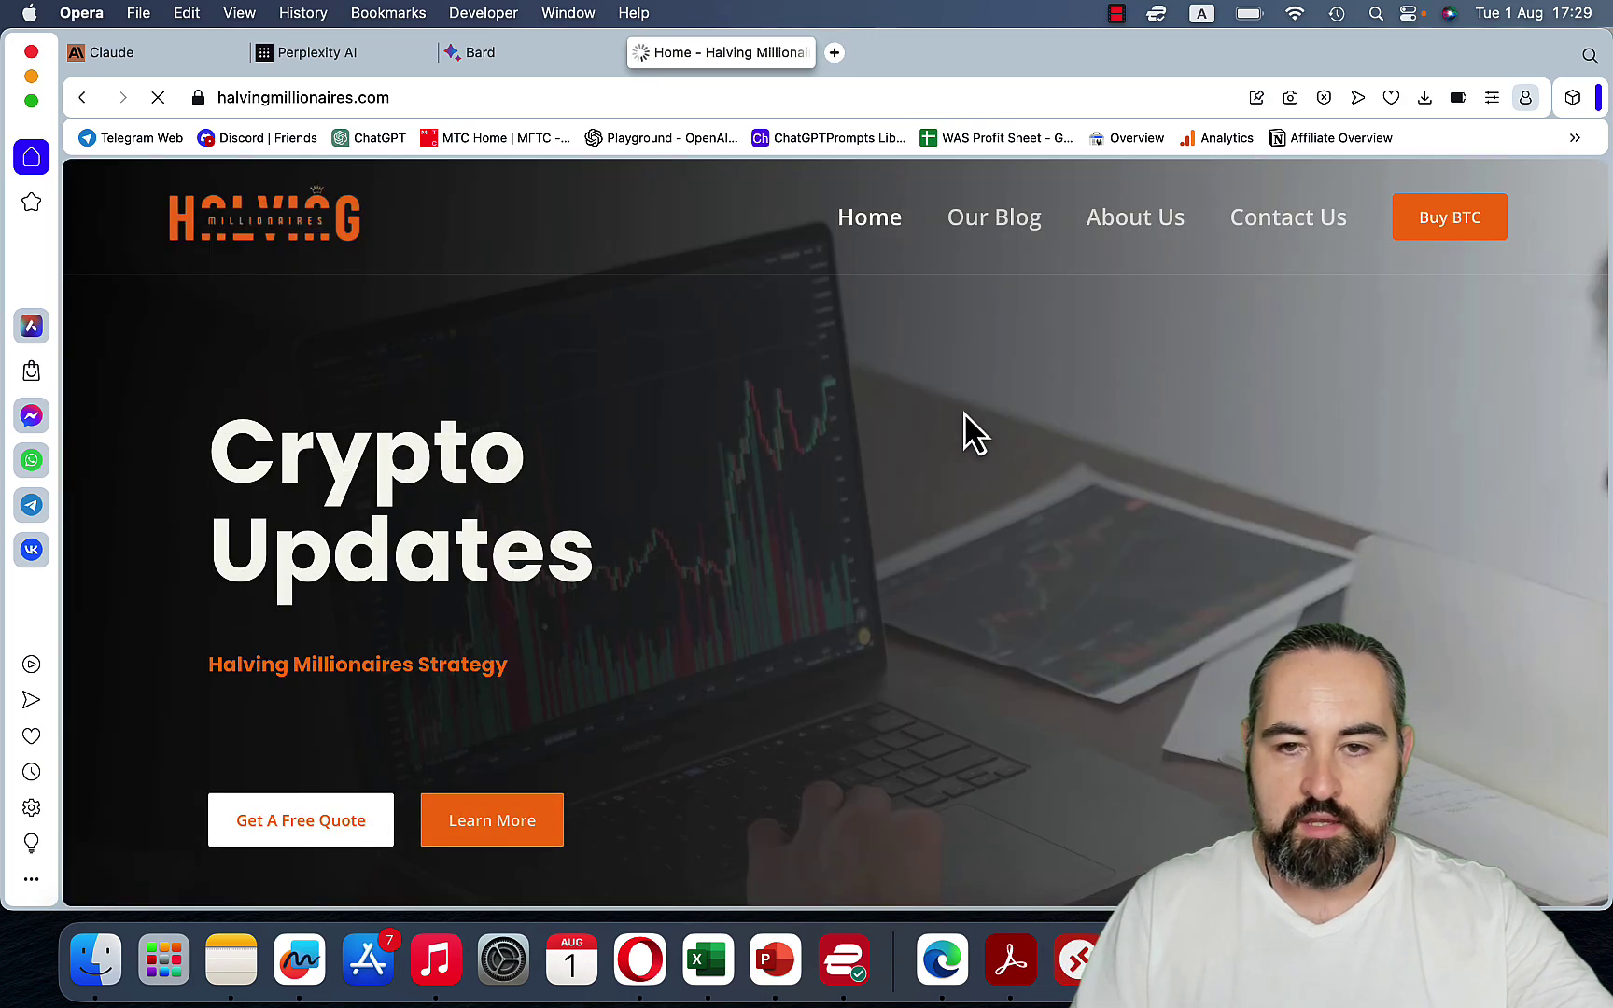
Look through the Halving Millionaires homepage, including its news, technical analysis and toolbox sections
scroll(966, 413, down, 10)
scroll(966, 414, down, 15)
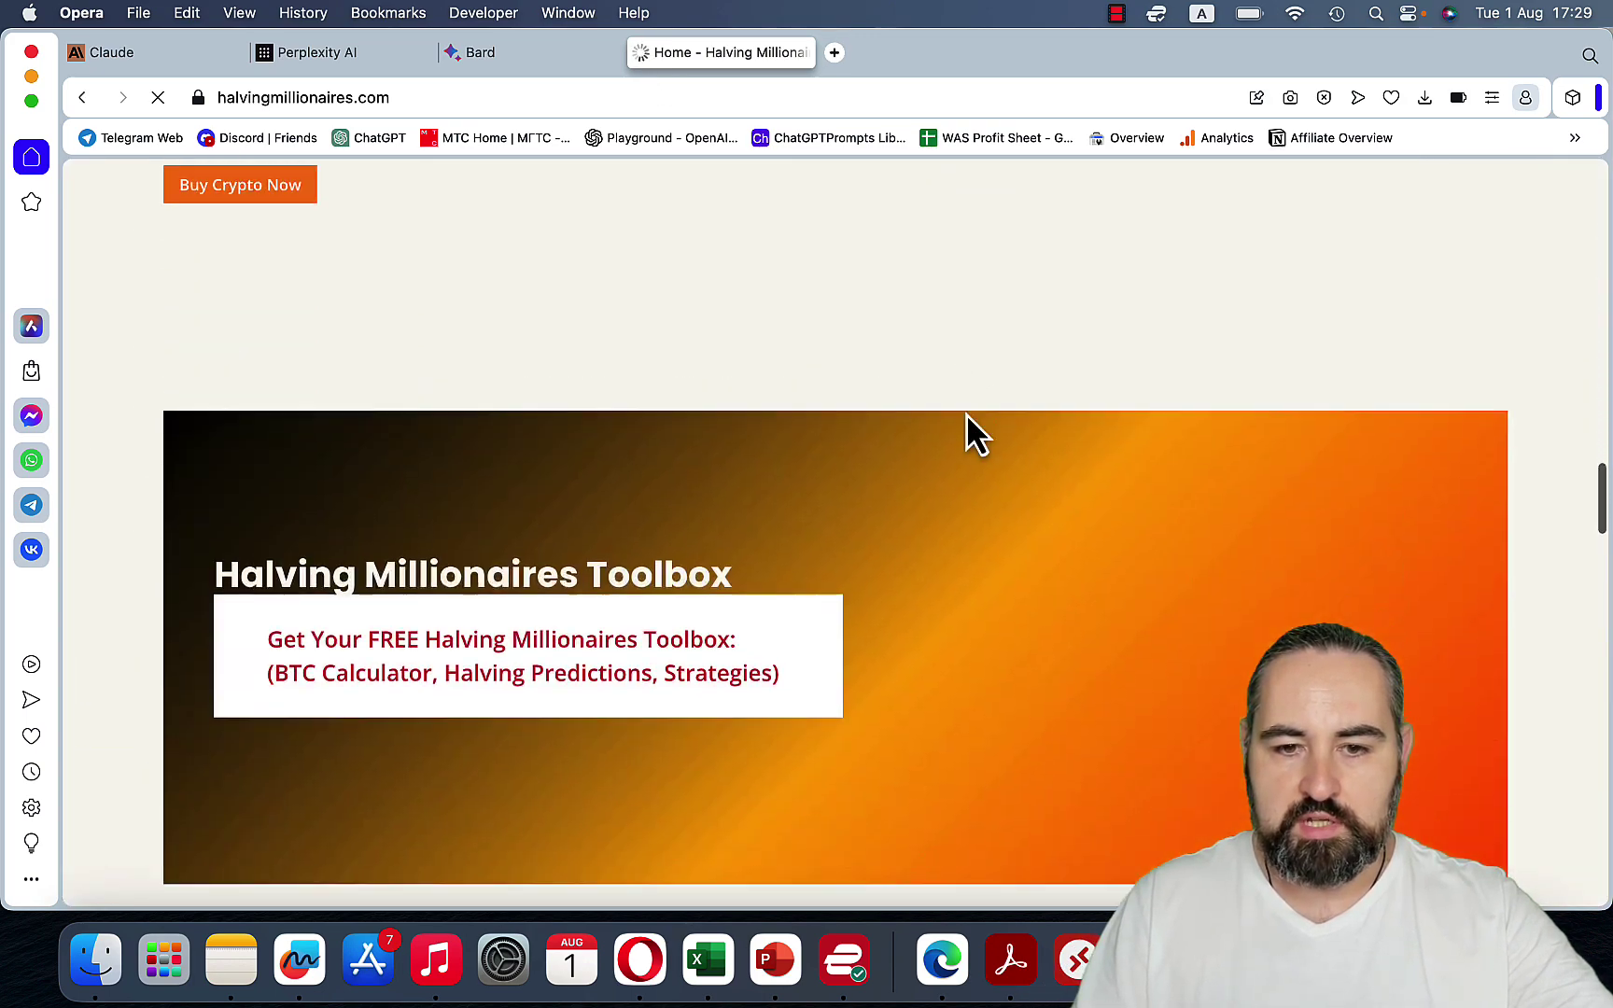
scroll(967, 413, up, 12)
scroll(967, 414, up, 10)
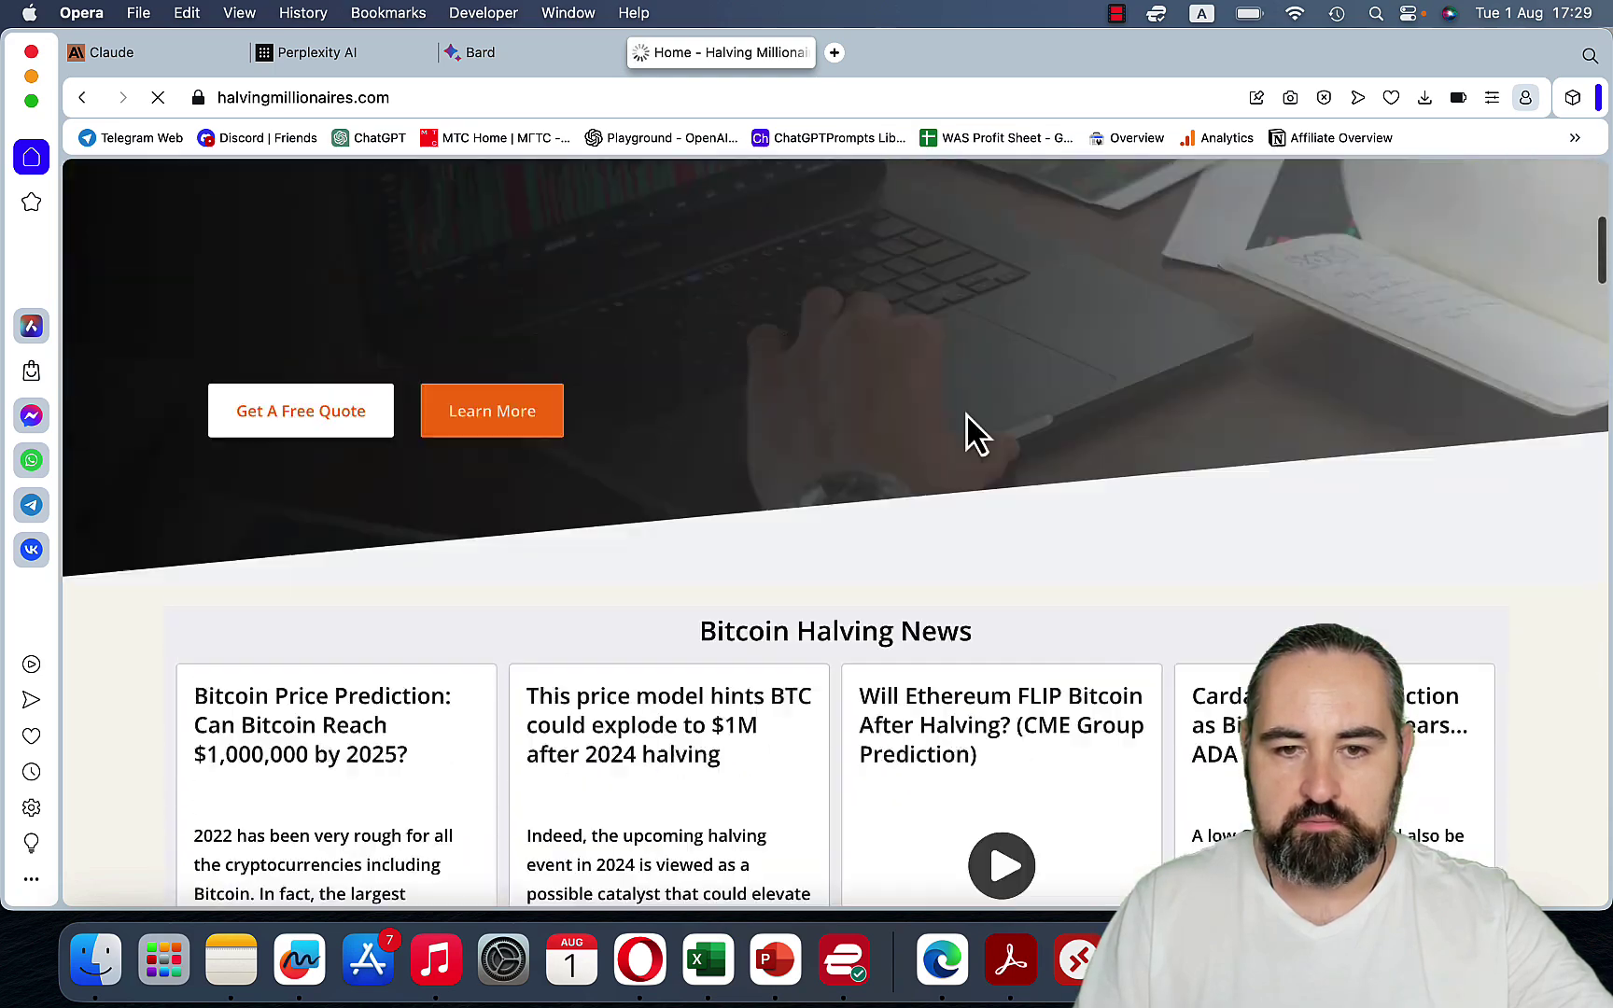
scroll(966, 425, down, 6)
scroll(973, 429, up, 8)
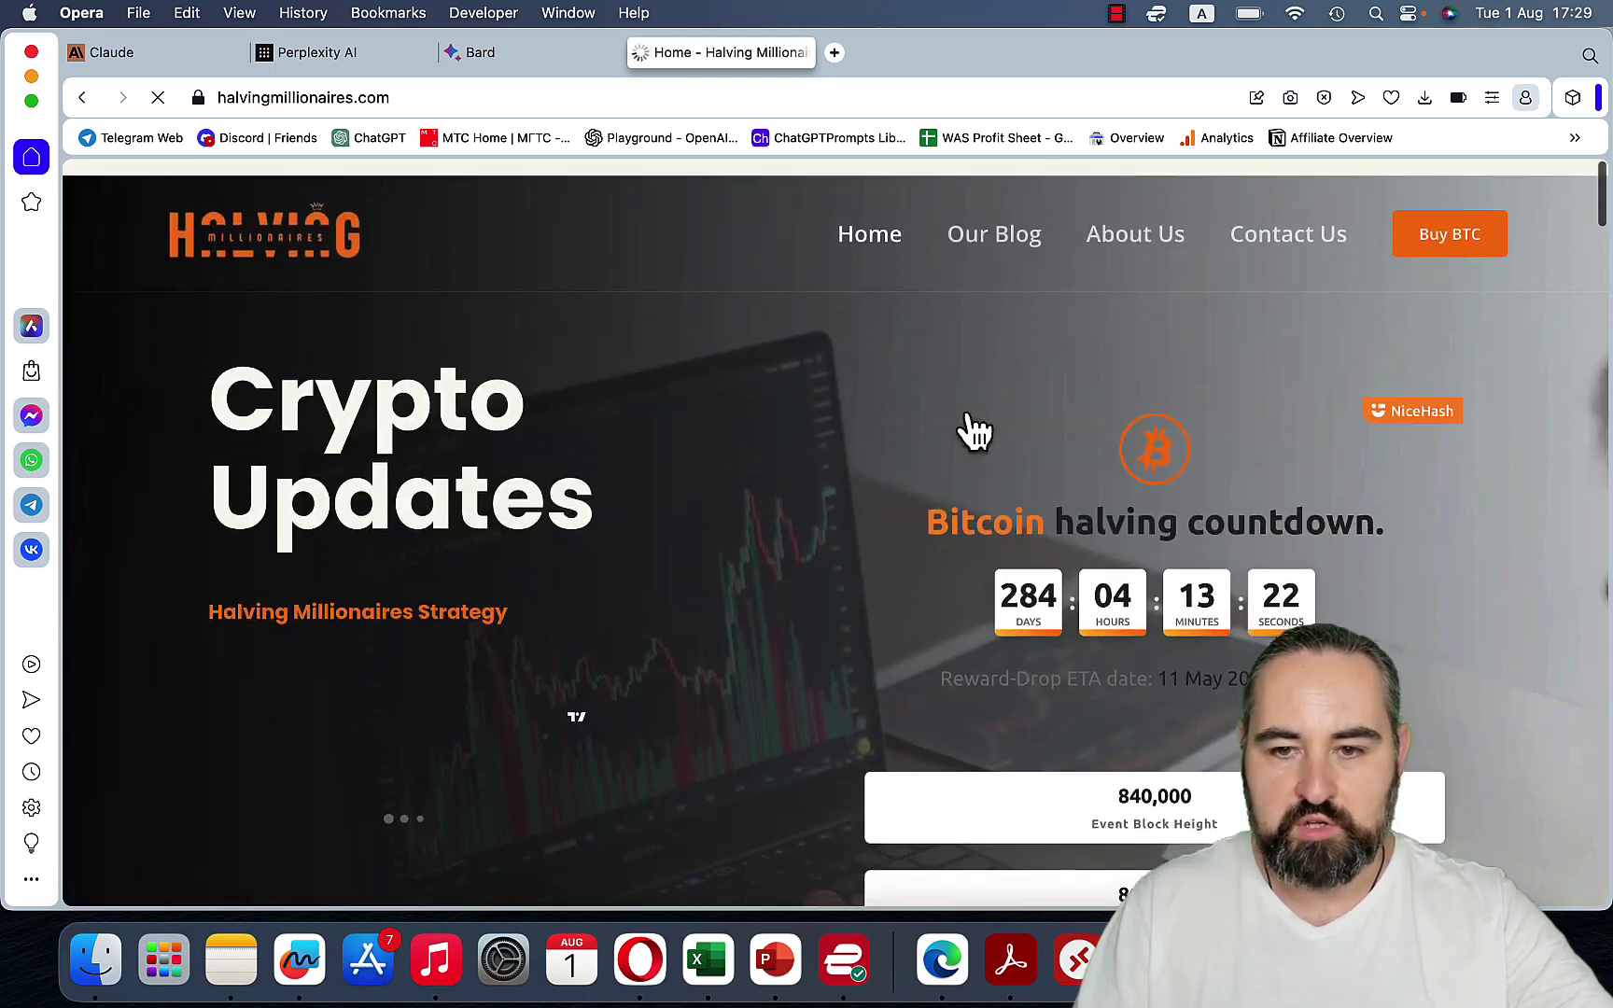
scroll(973, 429, down, 10)
scroll(966, 430, up, 10)
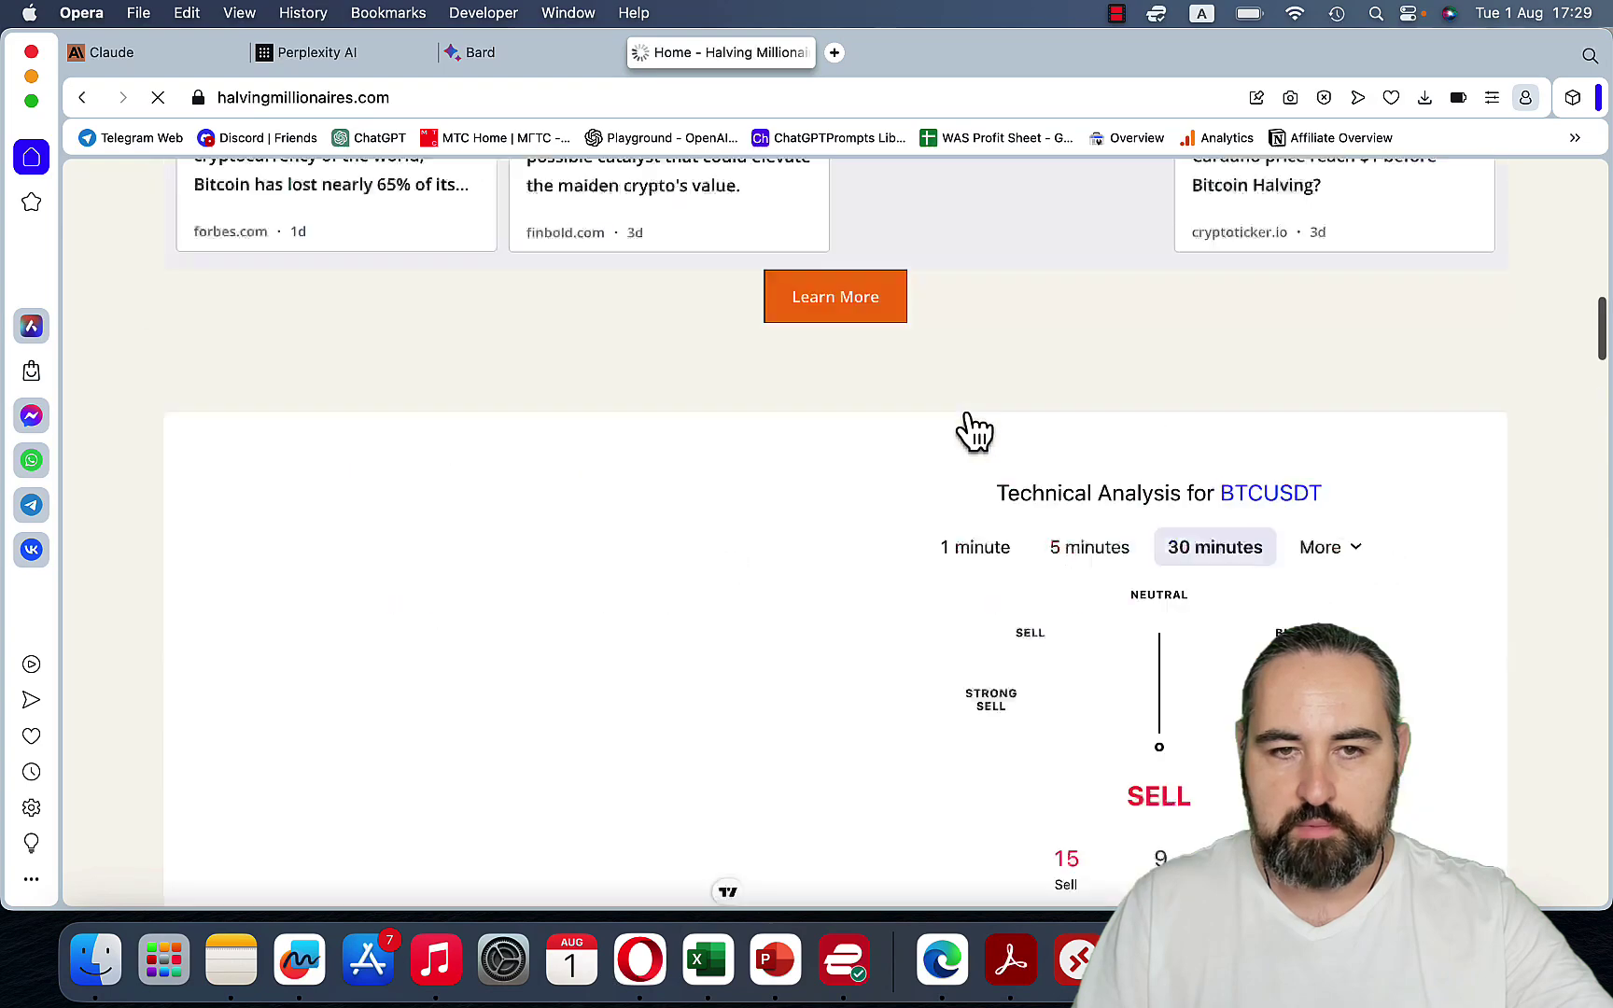
Open halvingmillionaires.com/post-sitemap.xml and look over the listed post URLs
click(517, 95)
click(516, 90)
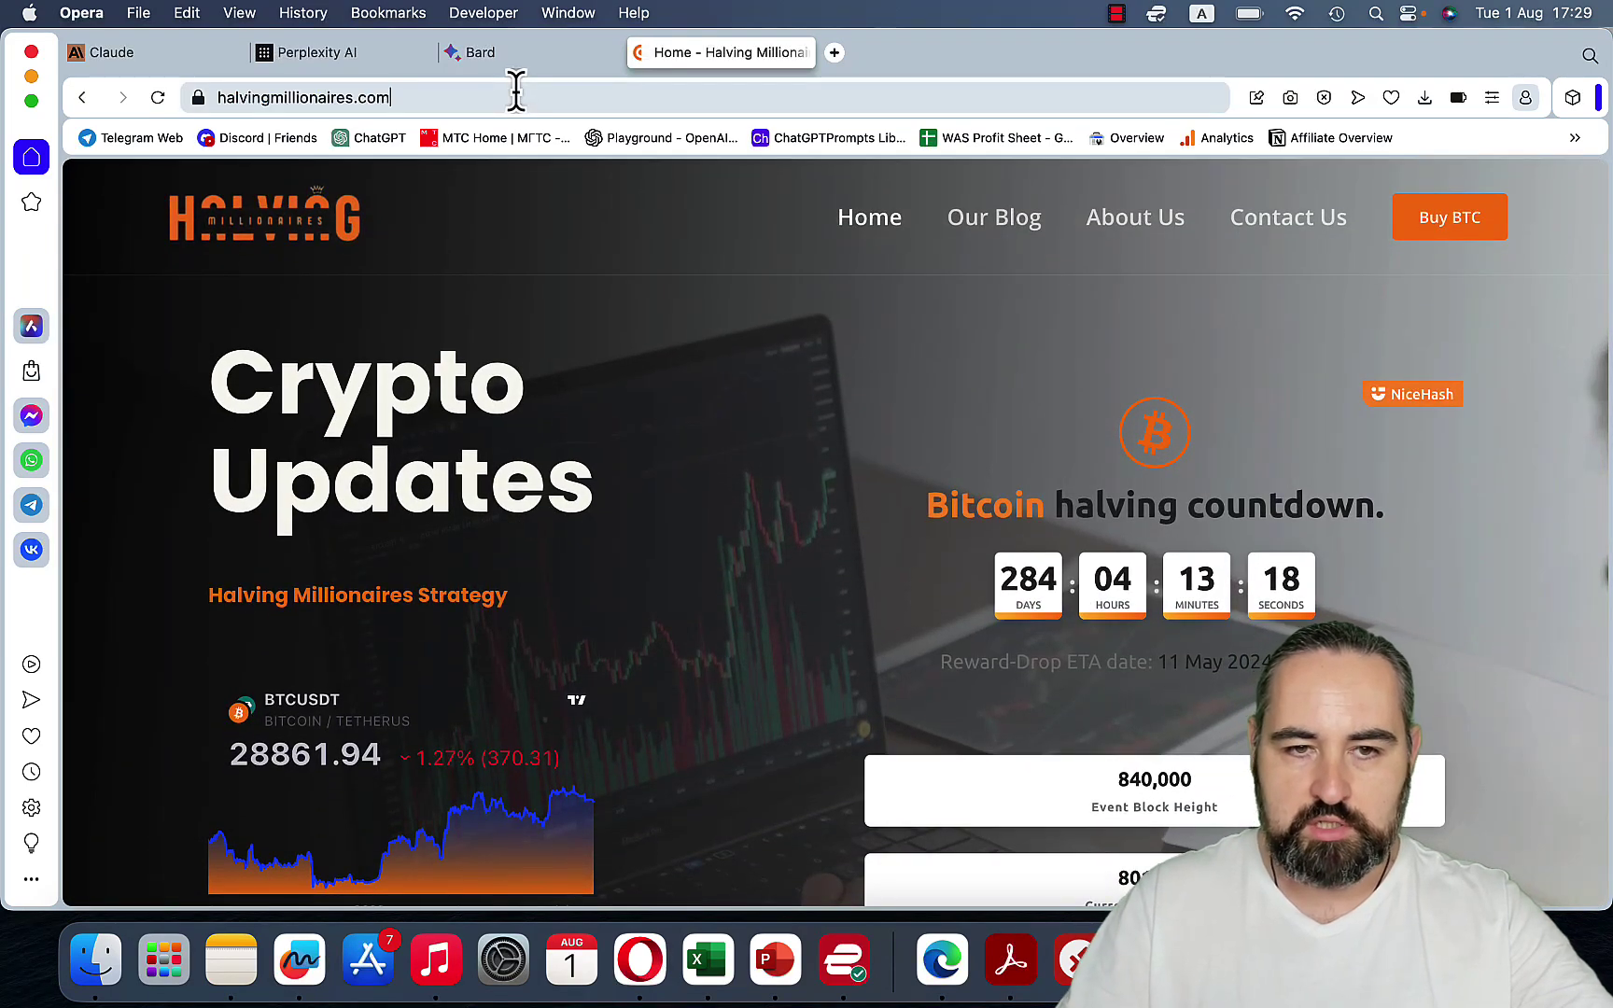
text(/post-sitemap.xml)
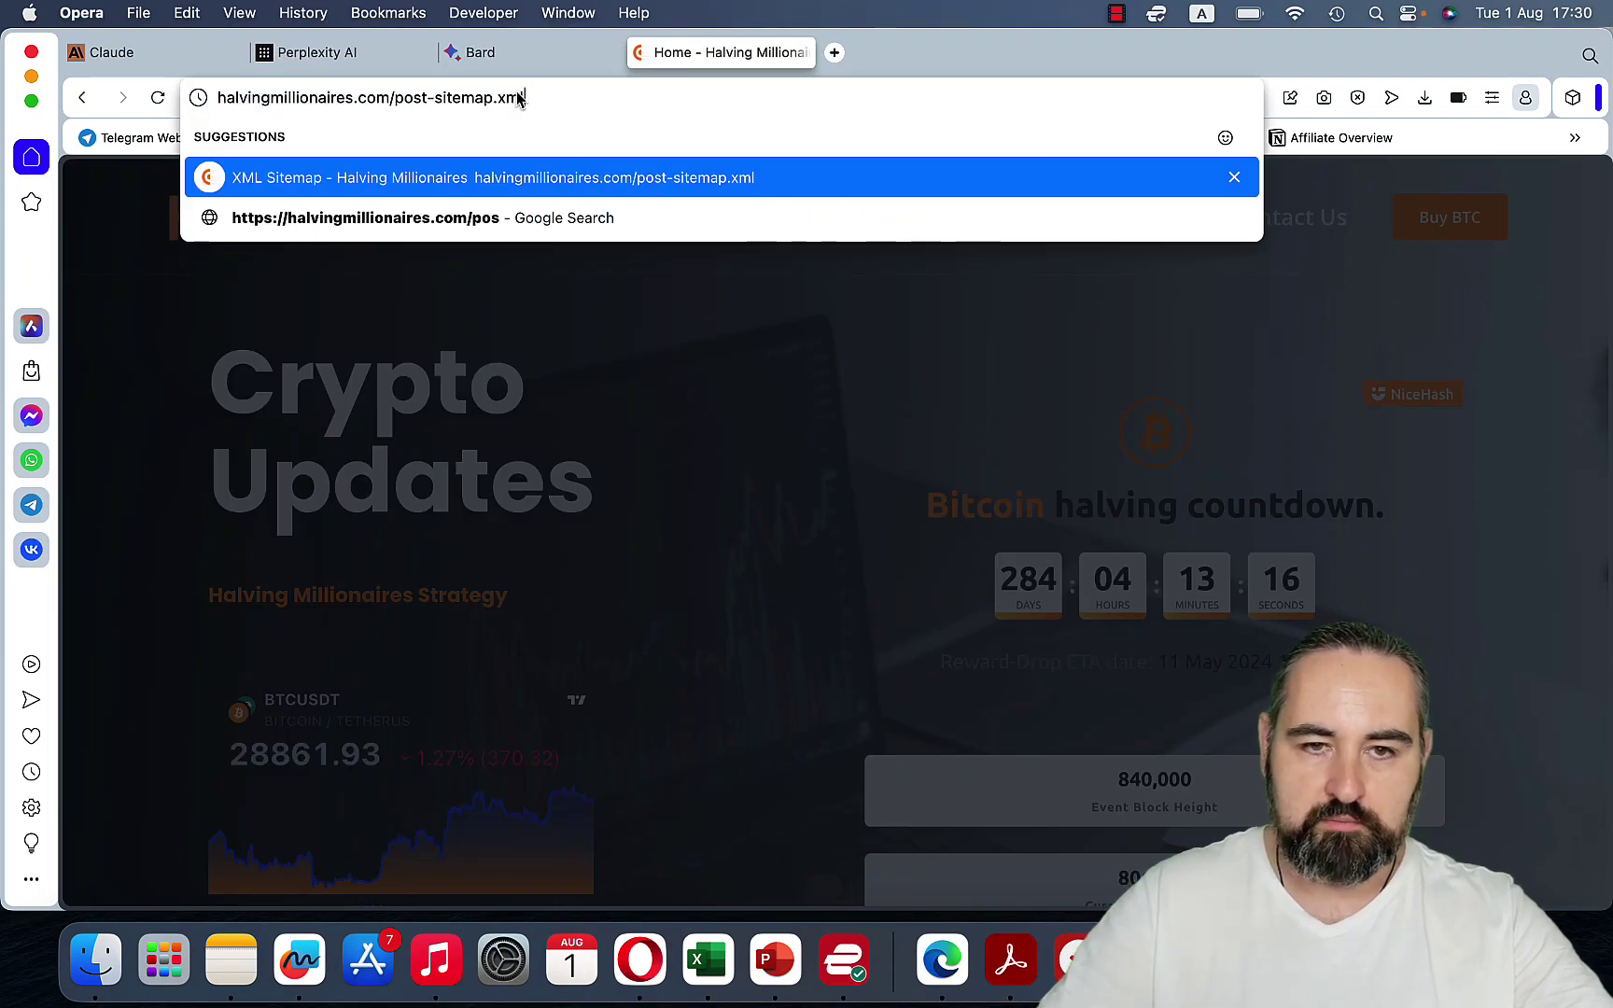
key(Return)
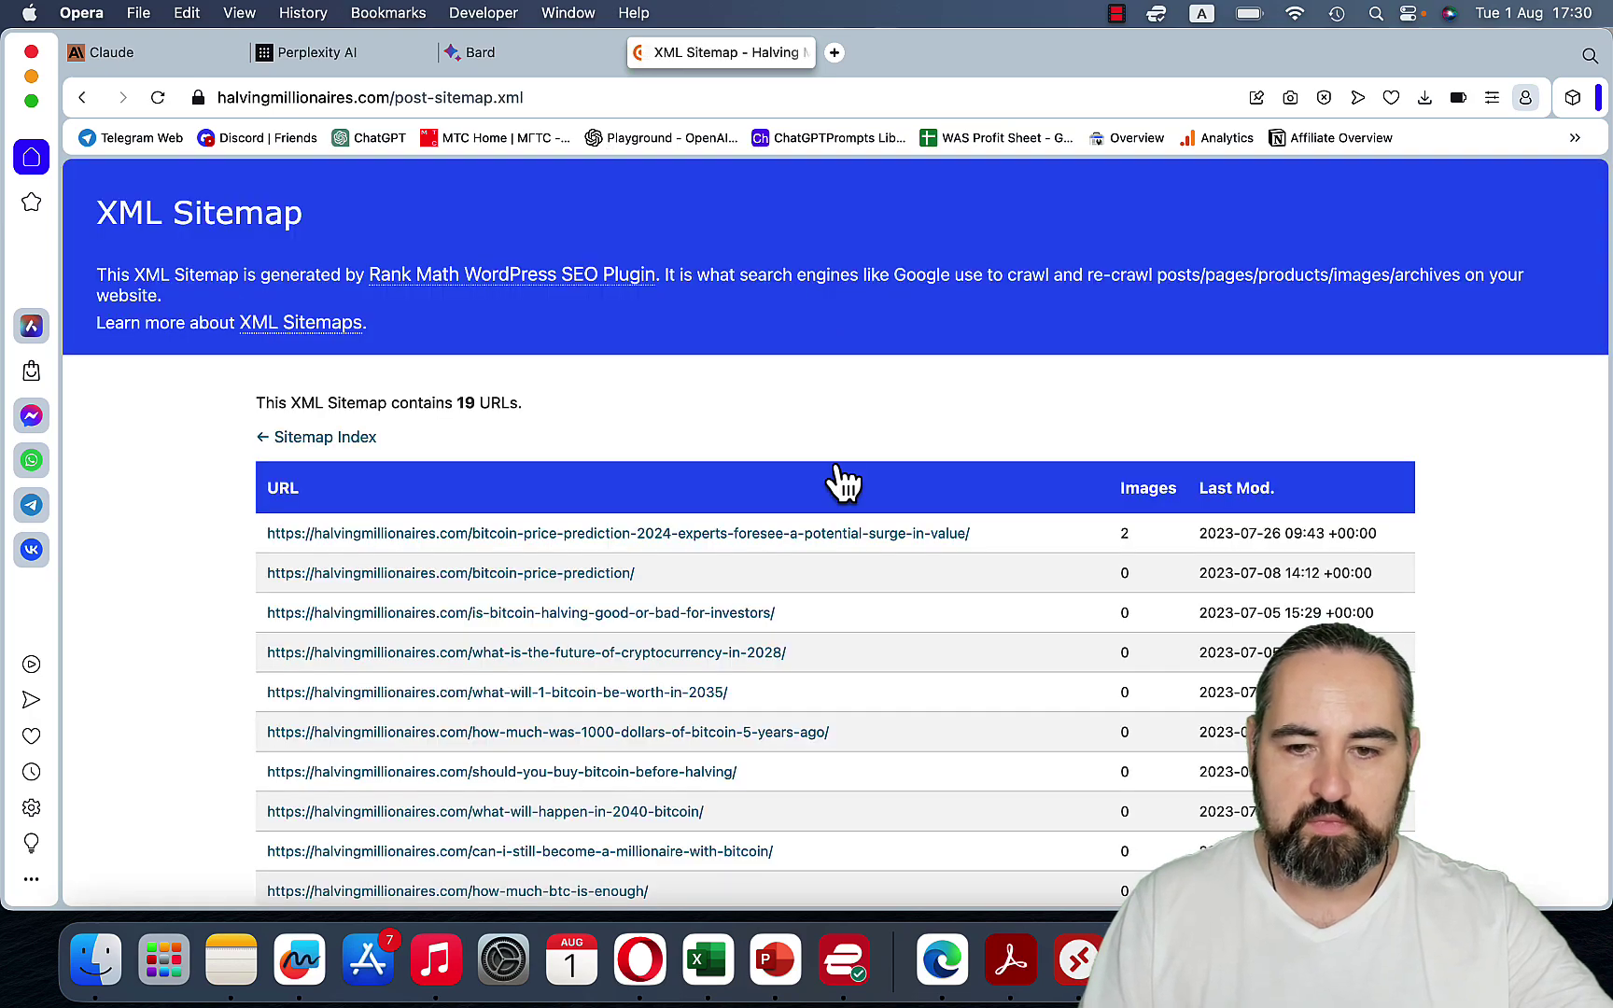
scroll(838, 472, down, 5)
scroll(785, 324, up, 5)
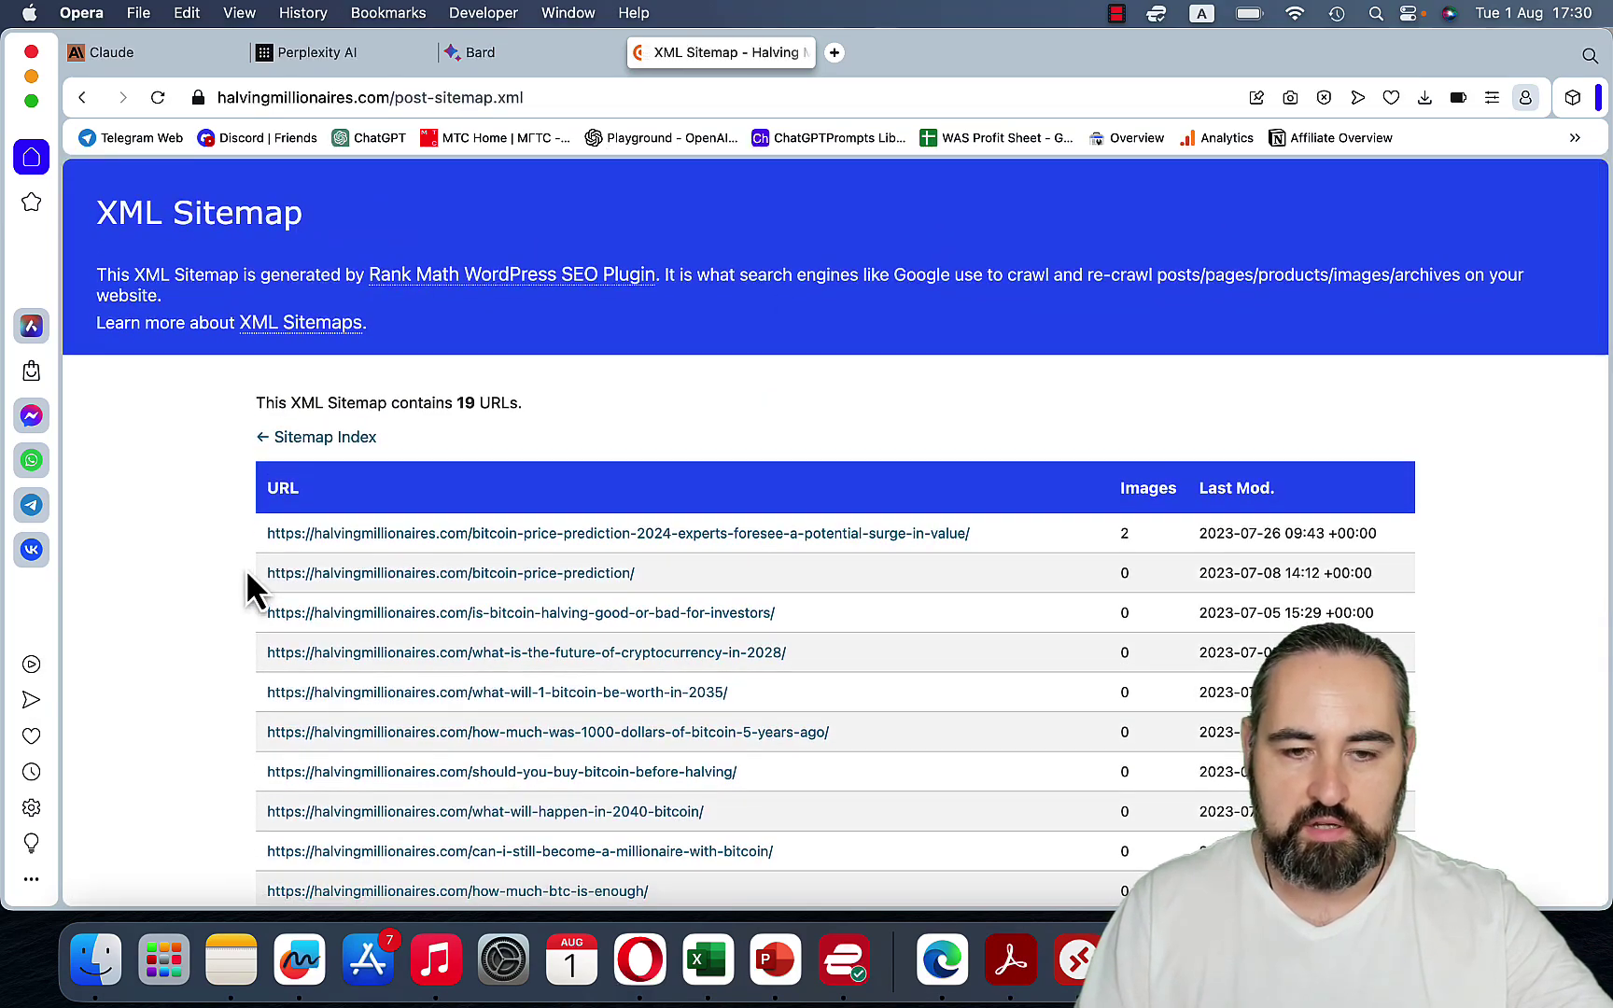
Copy the sitemap's URL table and paste it into the blank Excel workbook starting at cell A1
drag(246, 579, 144, 313)
key(super+c)
key(super+Tab)
key(super+v)
drag(264, 226, 446, 225)
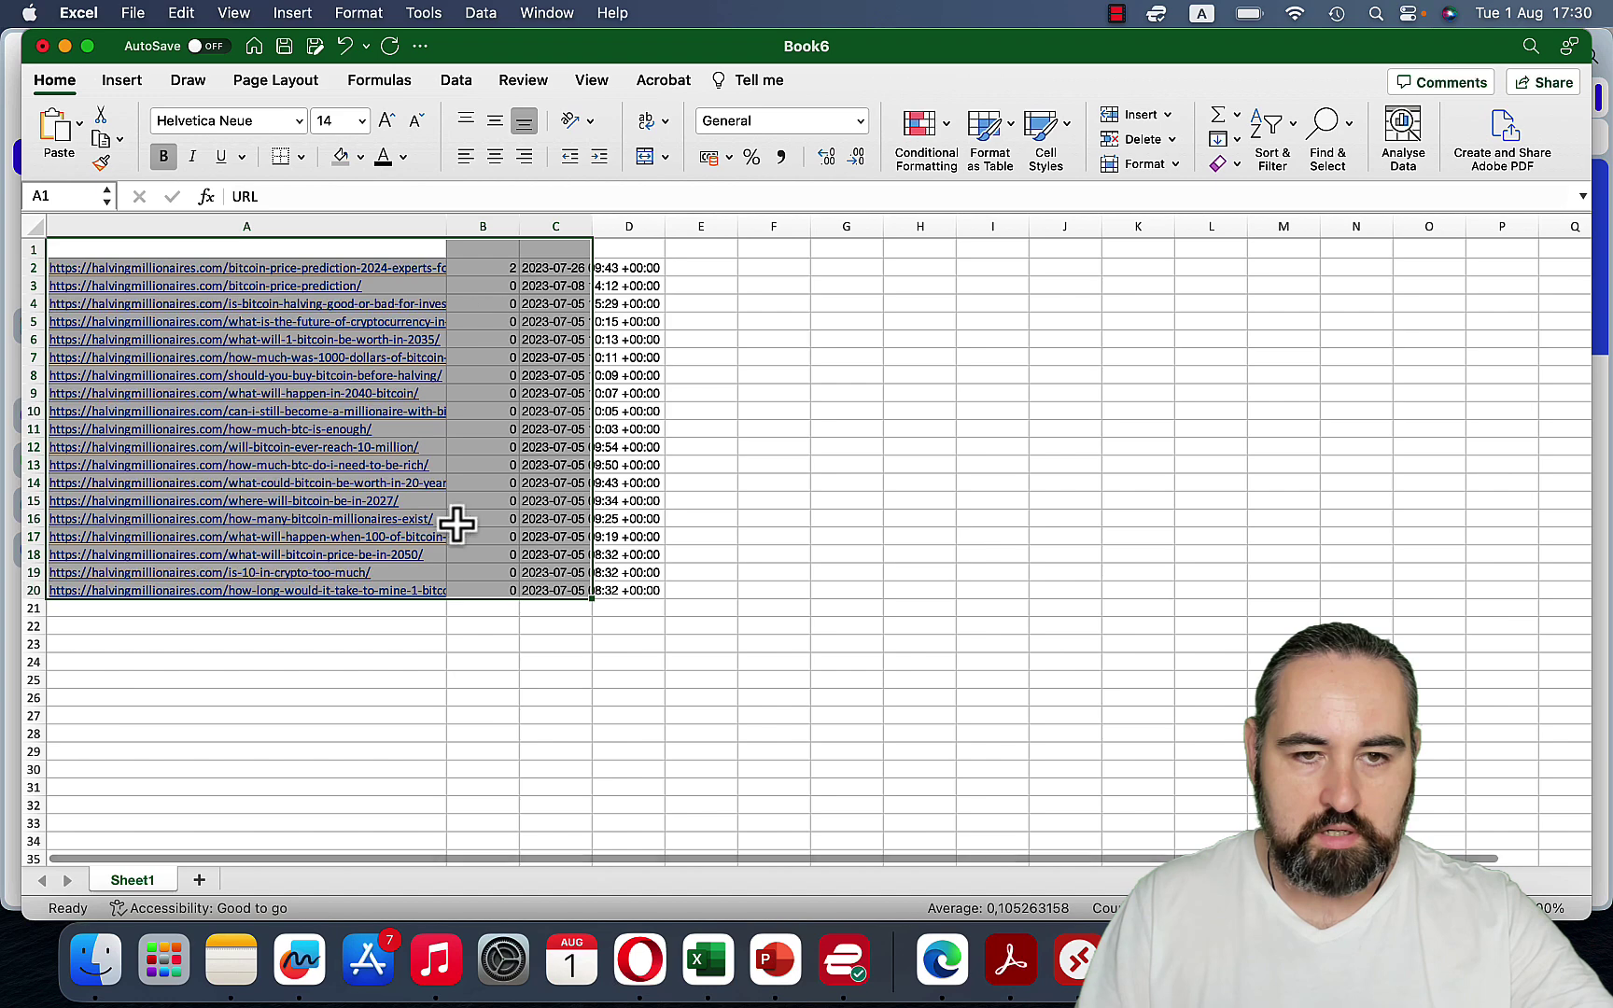
click(396, 623)
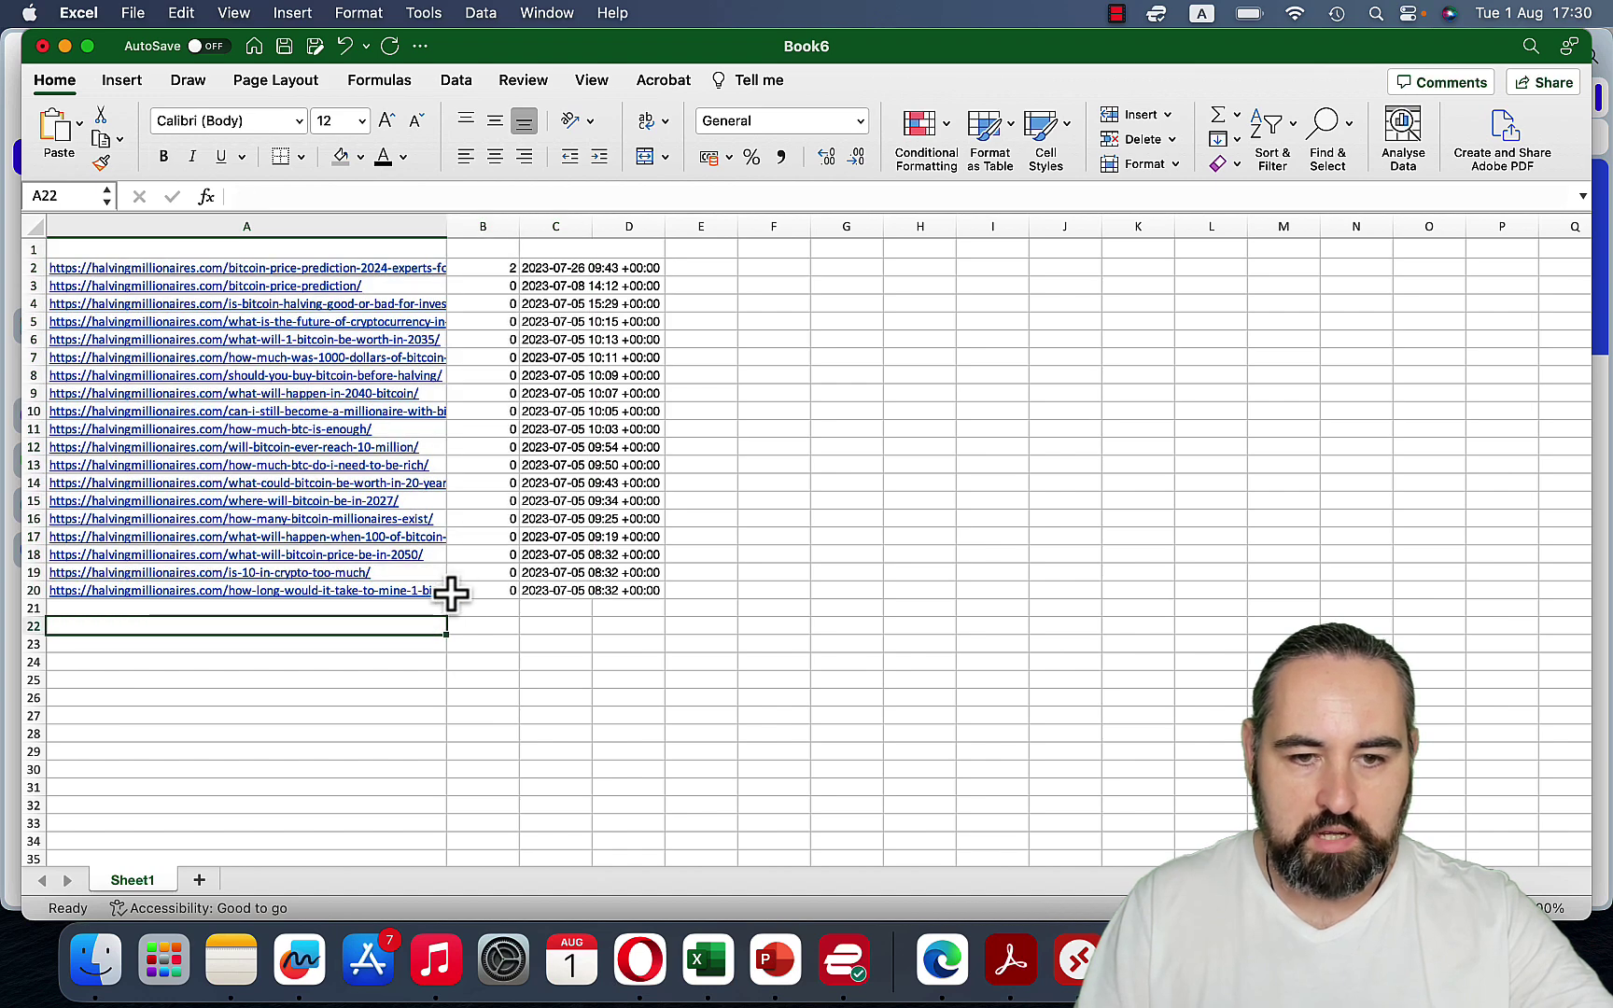
Switch to the Word document holding the internal links and save a copy to the Desktop as links1.docx
key(super+Tab)
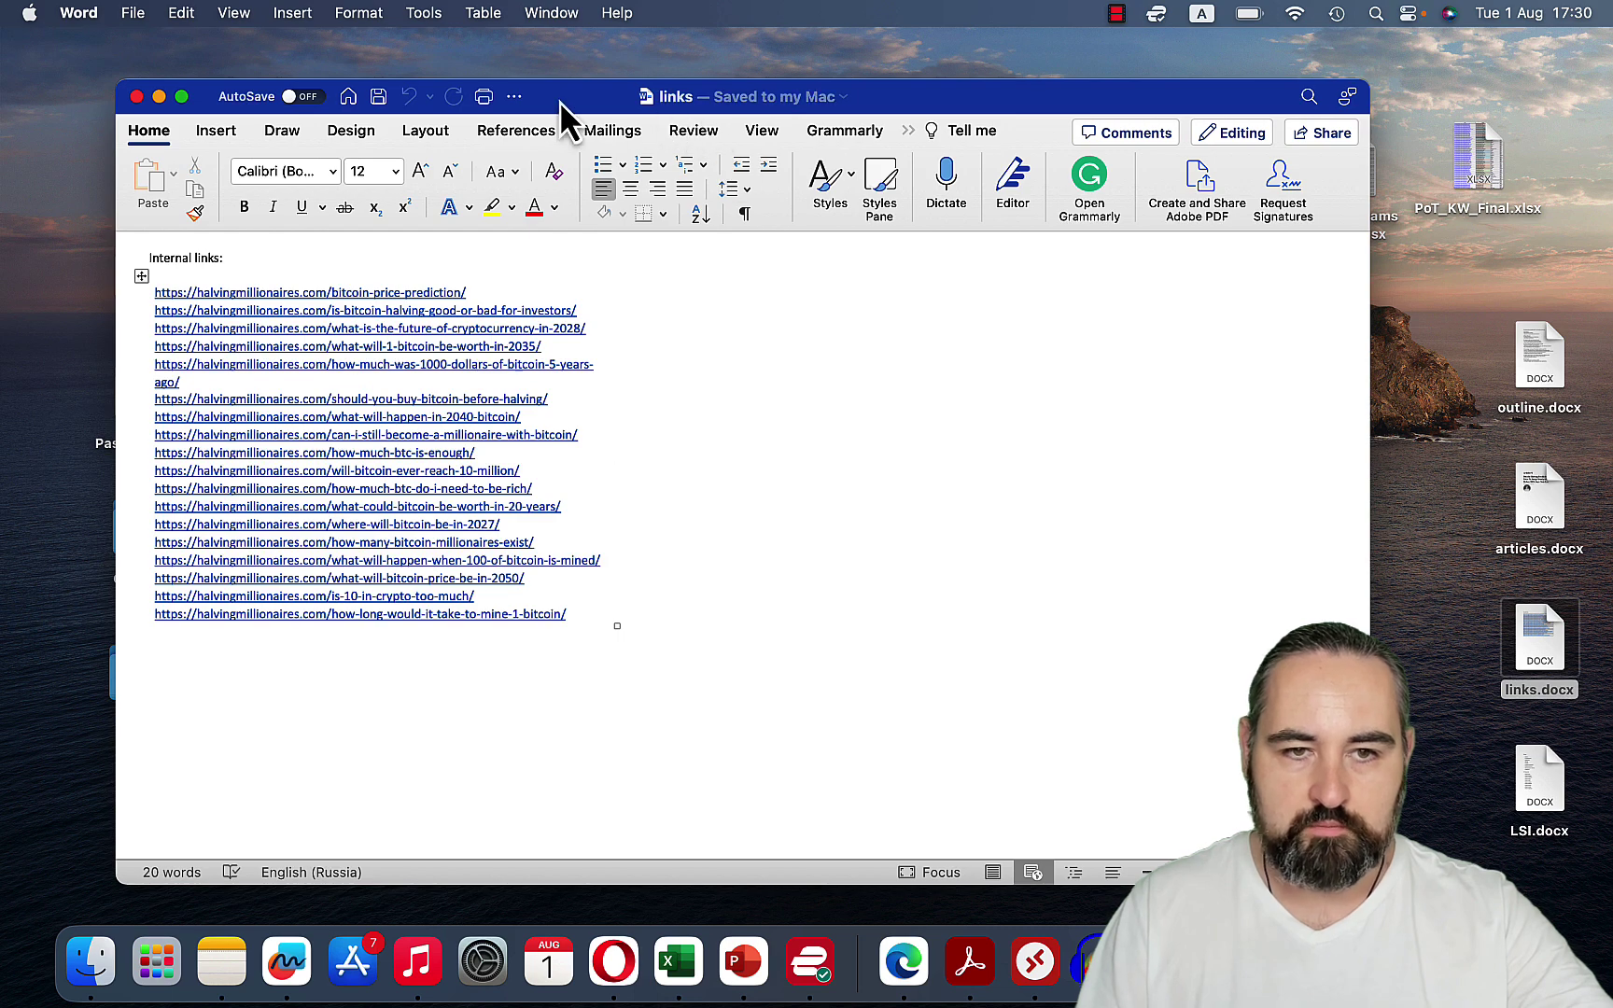
click(130, 13)
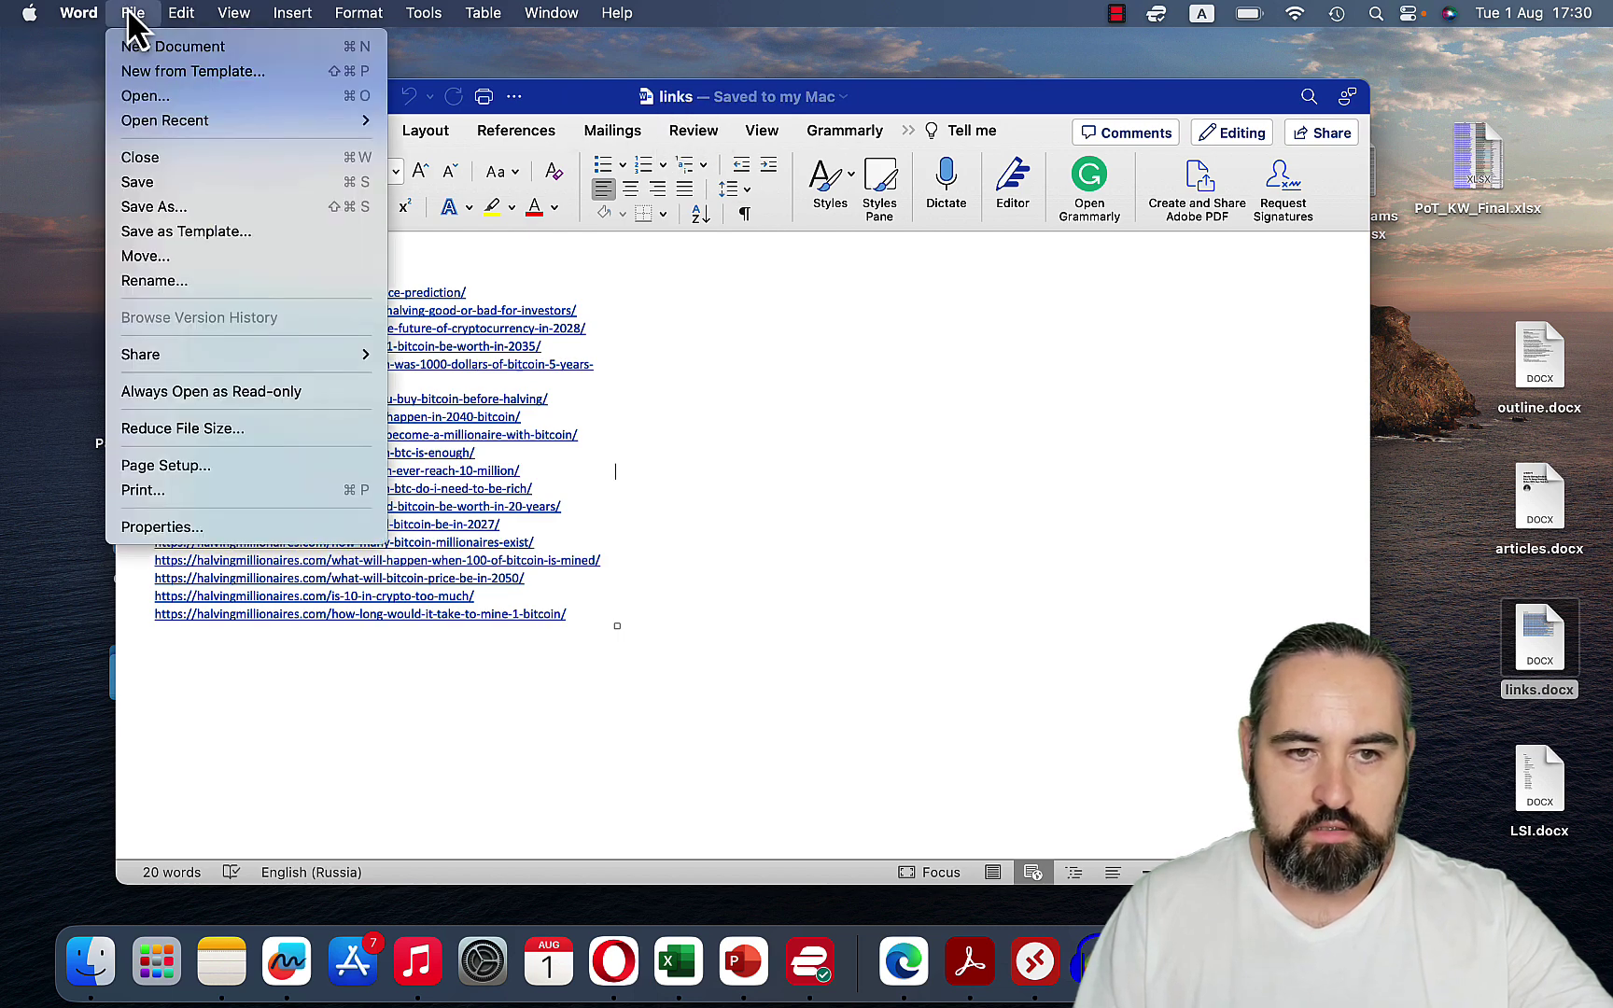
click(168, 206)
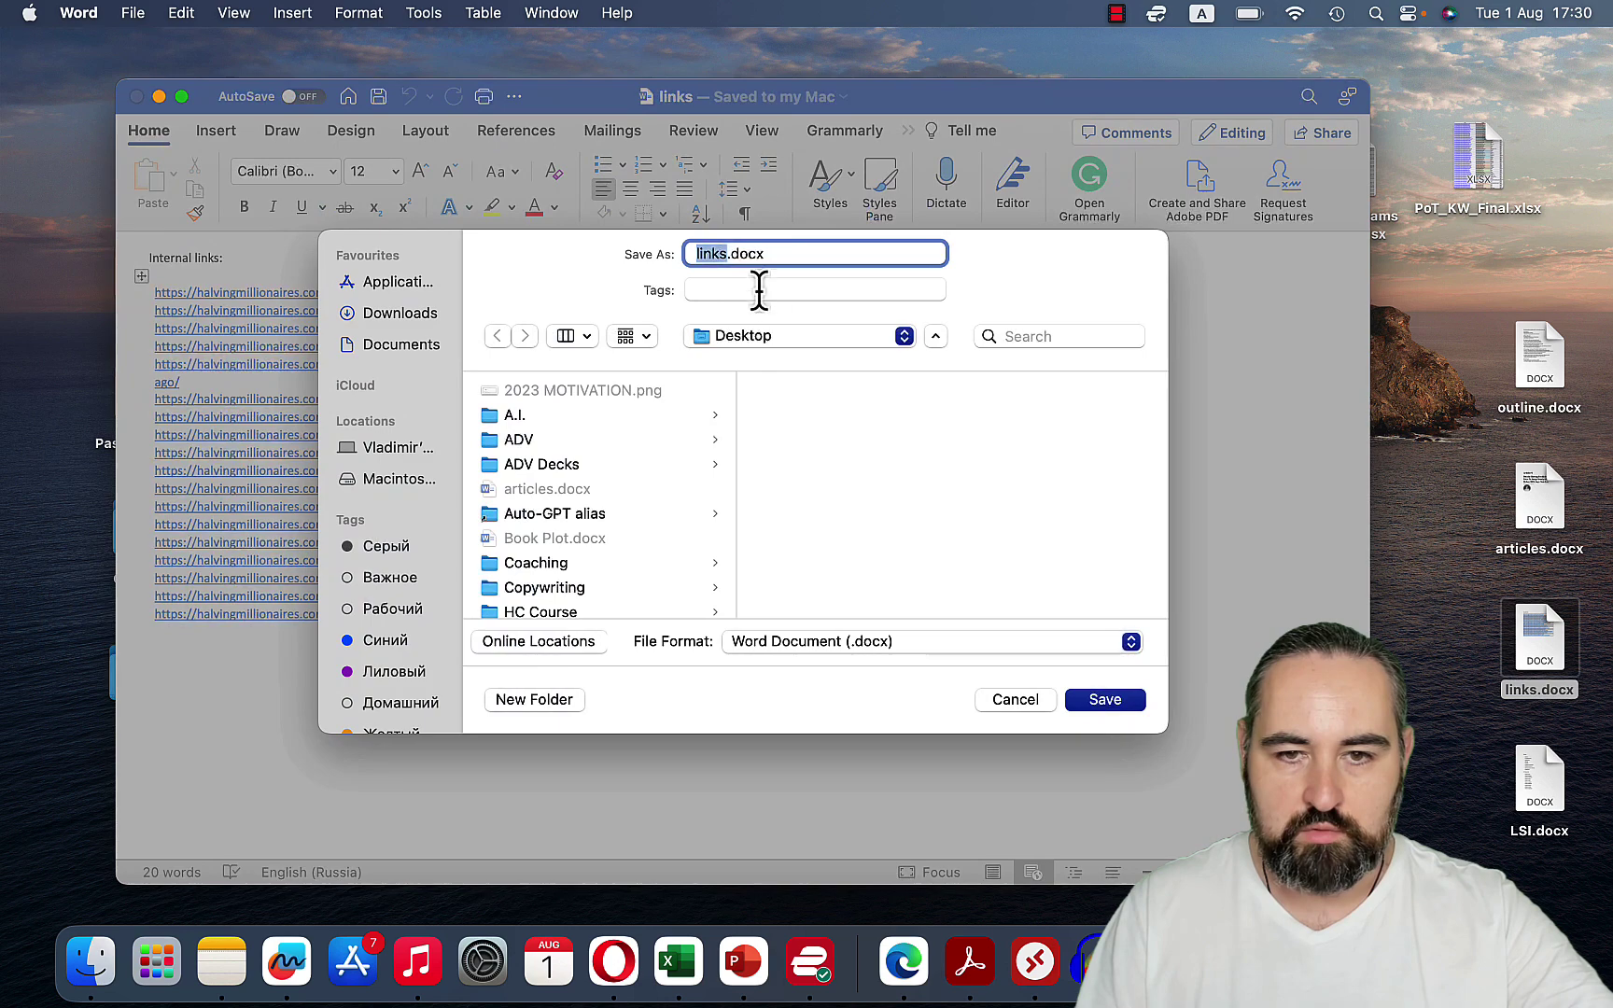
key(Right)
text(1)
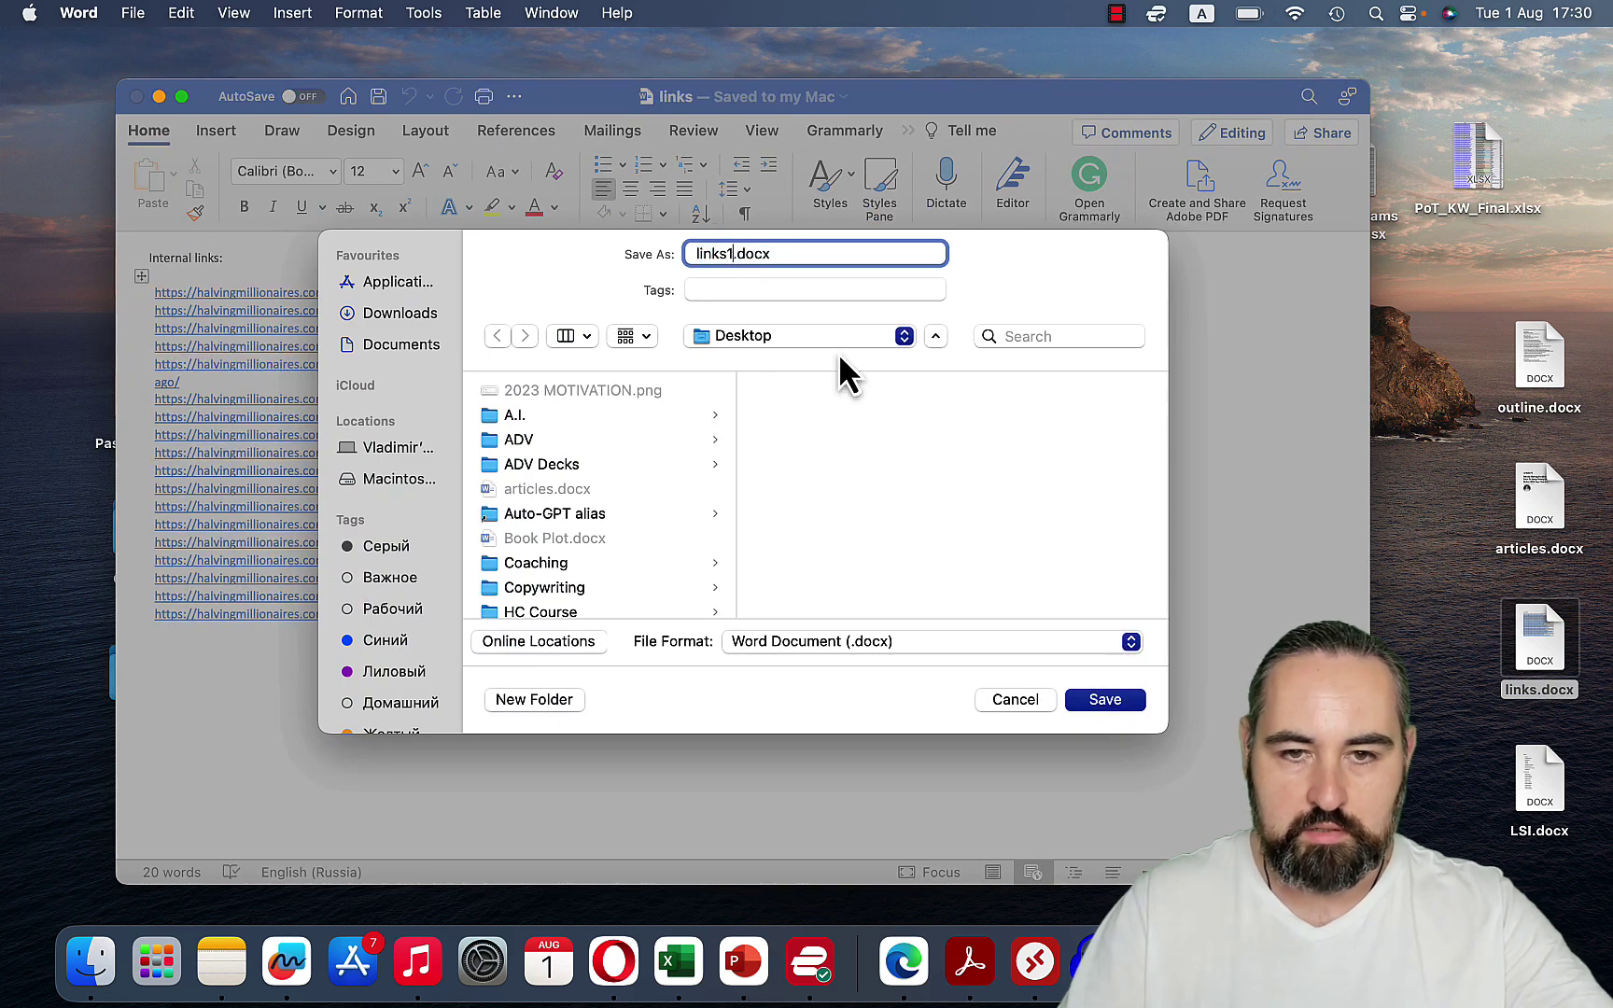
key(Return)
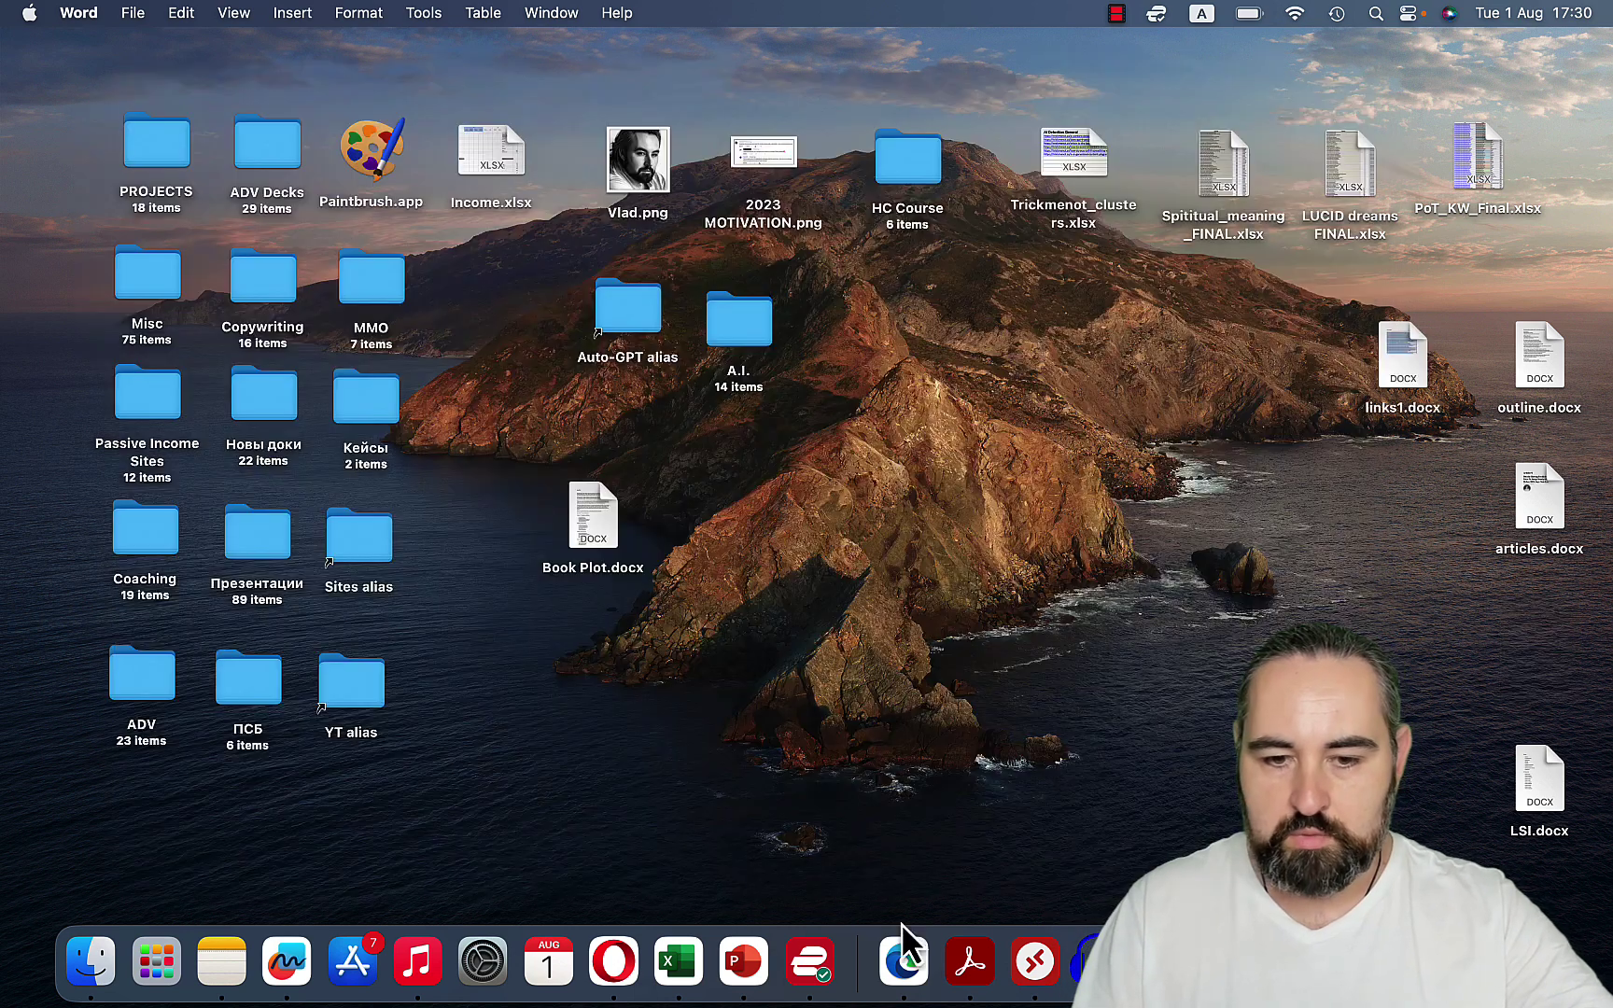
Switch to Perplexity in Opera, enter "bitcoin price prediciton 2024" and submit the suggested query "bitcoin price prediction 2044"
click(611, 981)
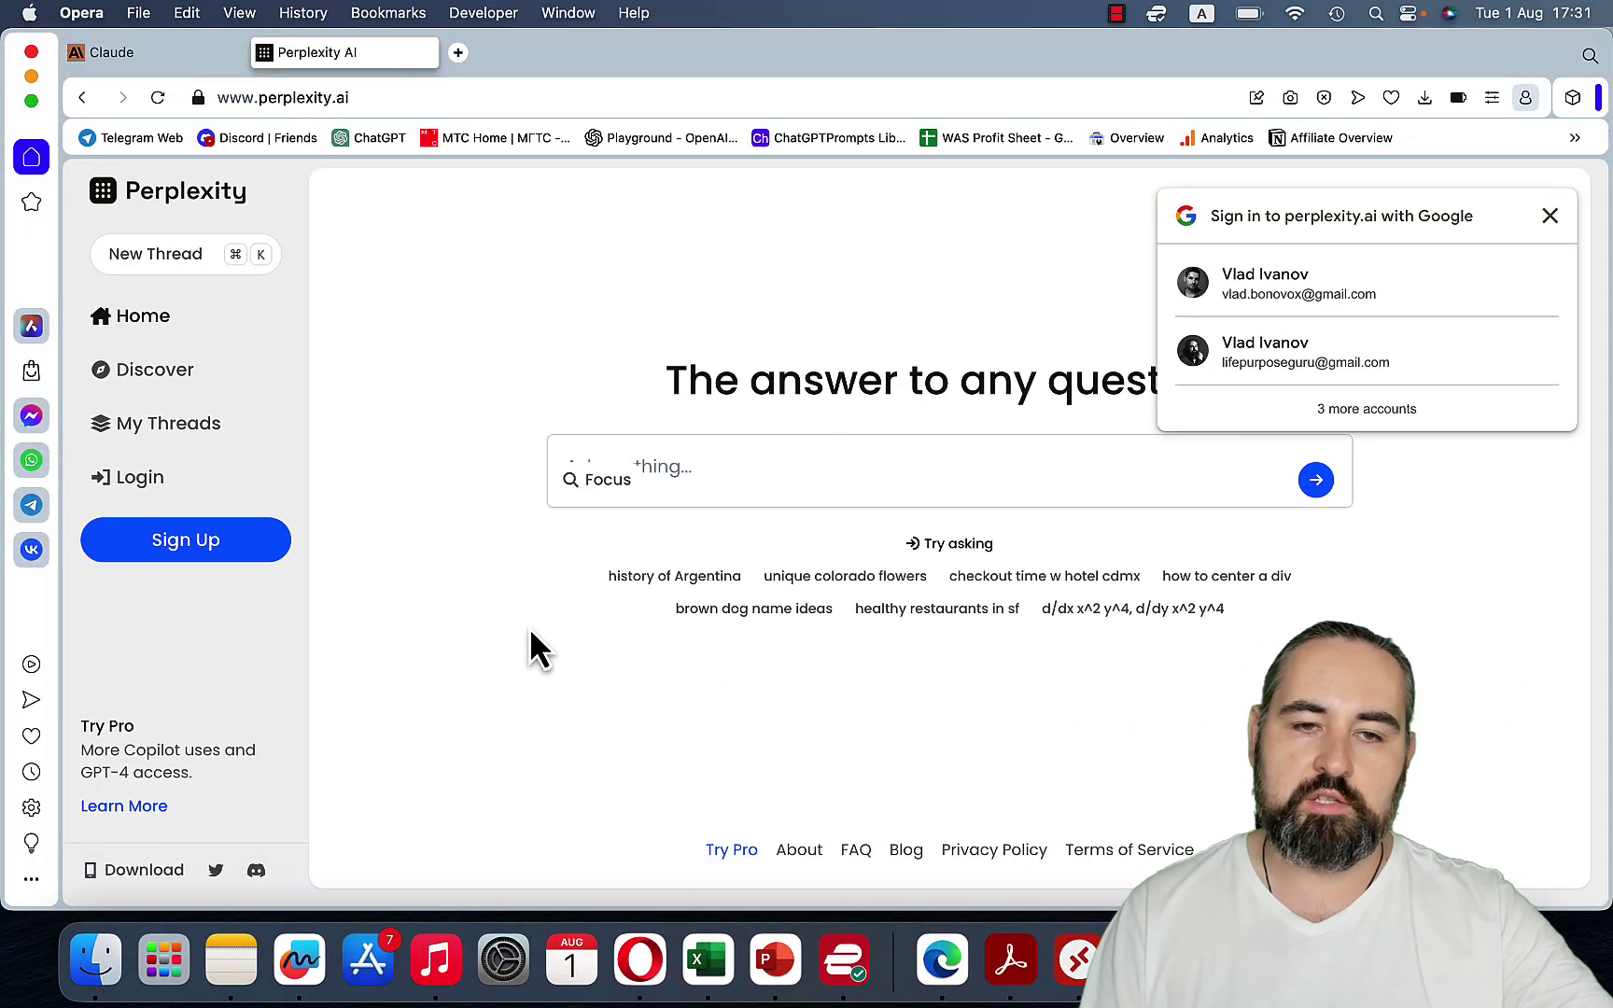
click(674, 480)
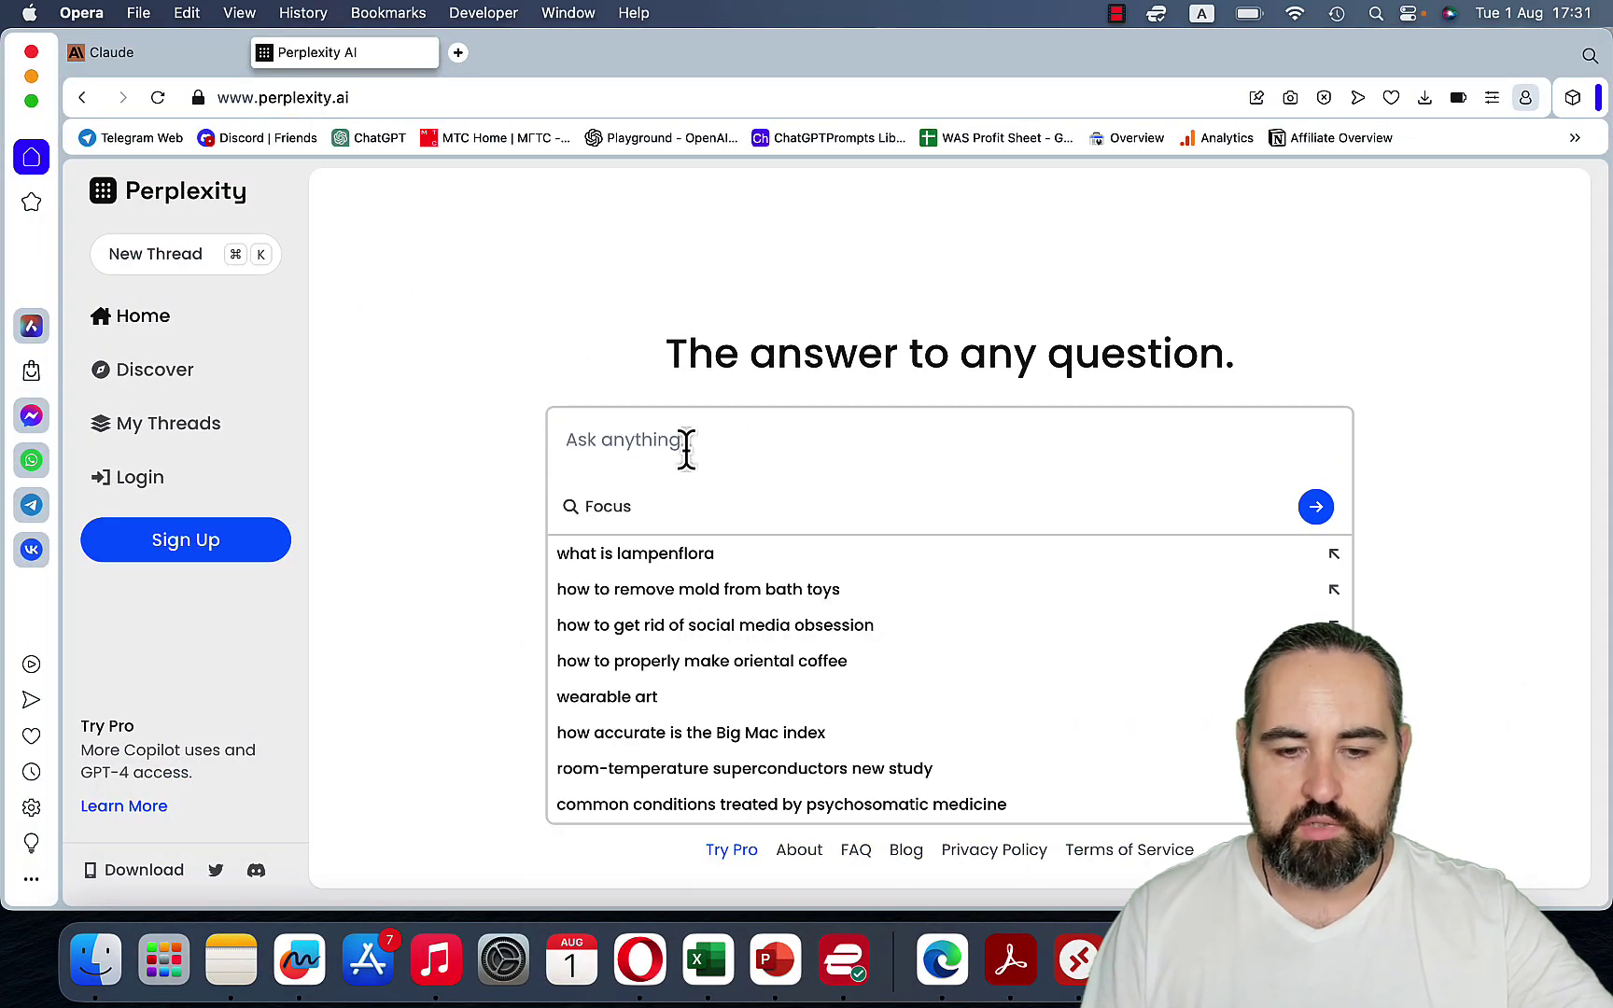
text(bitco)
key(BackSpace)
text(tcoin price )
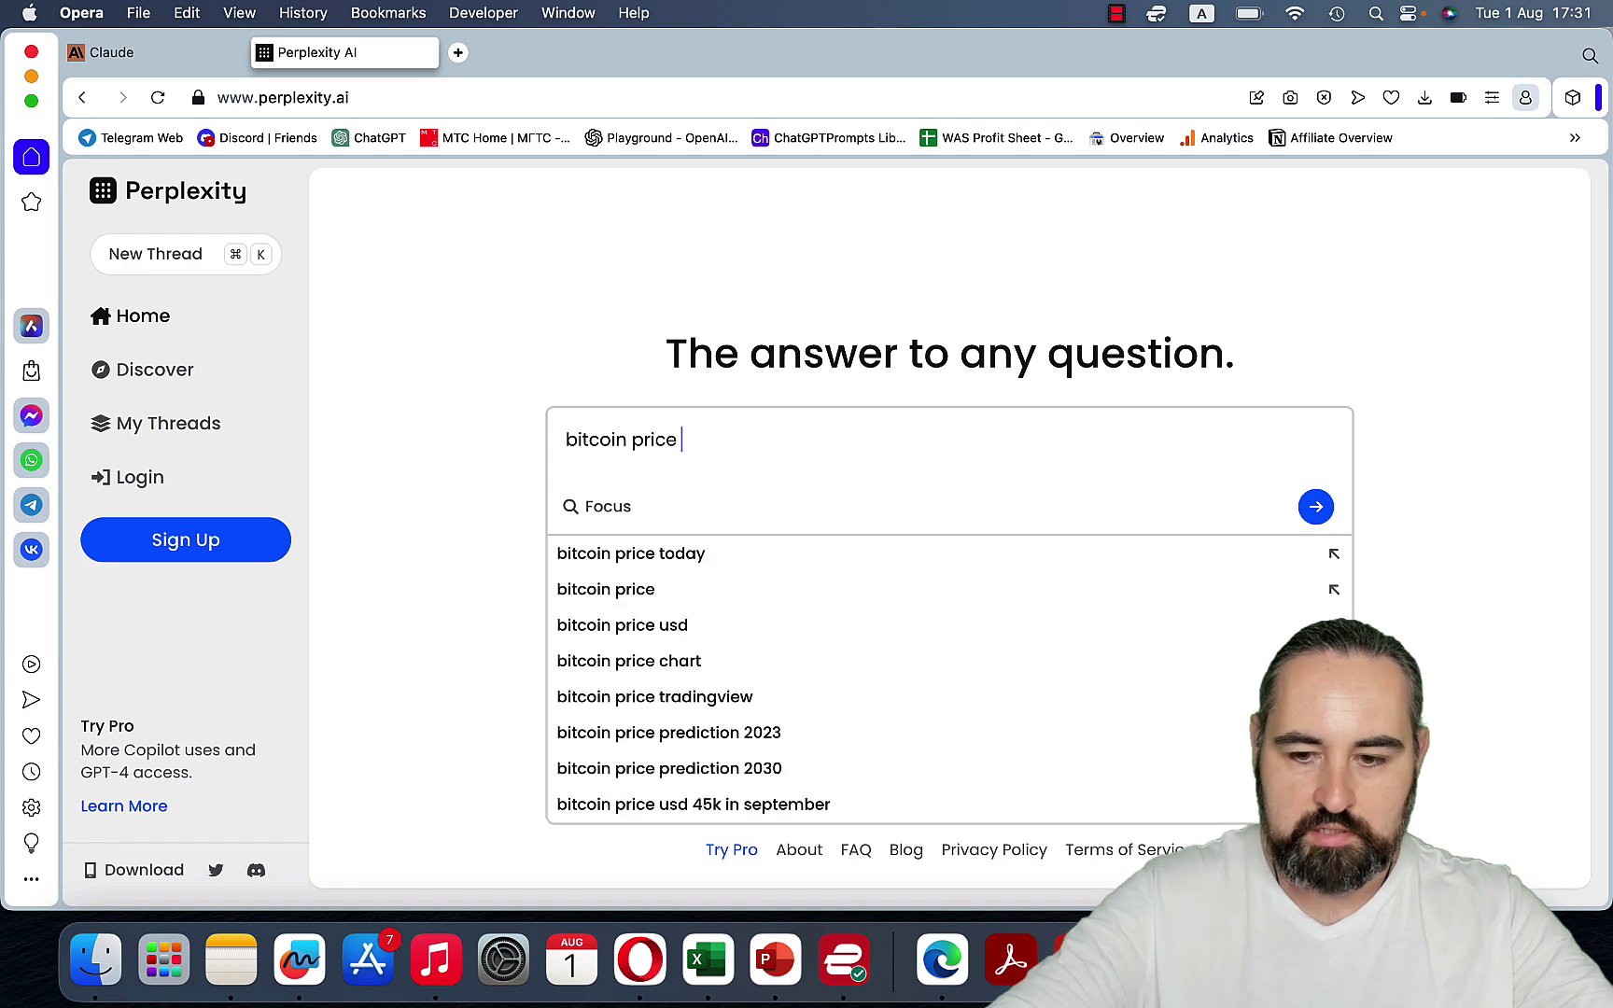
text(pre)
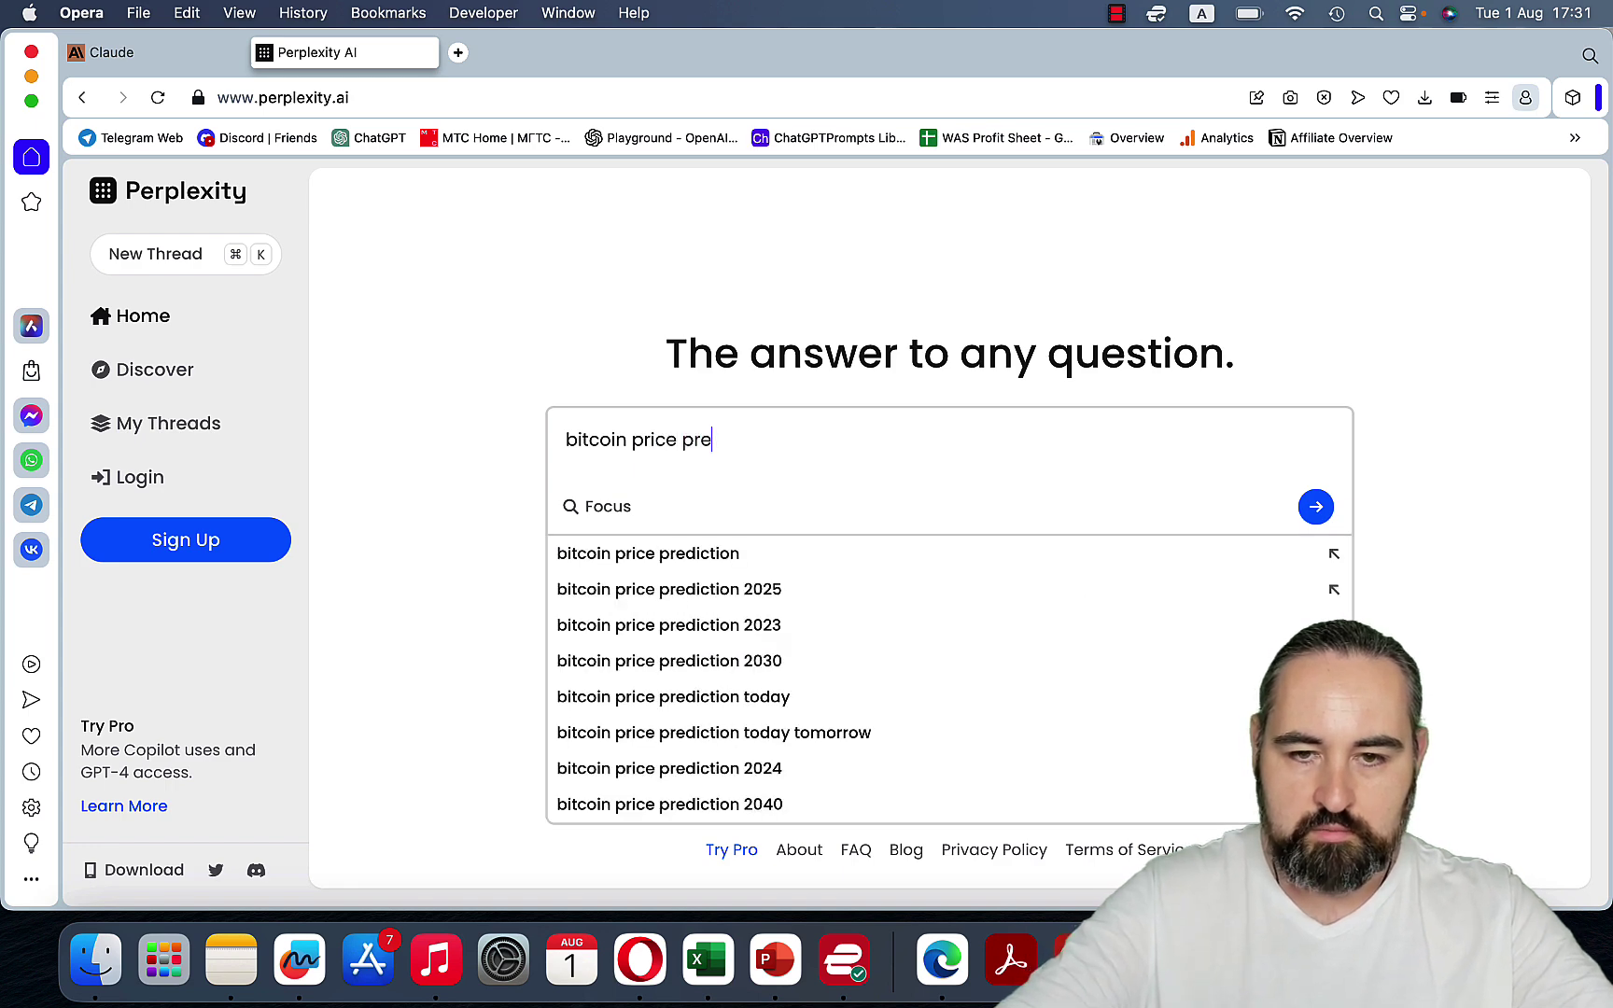
text(diciton 2024)
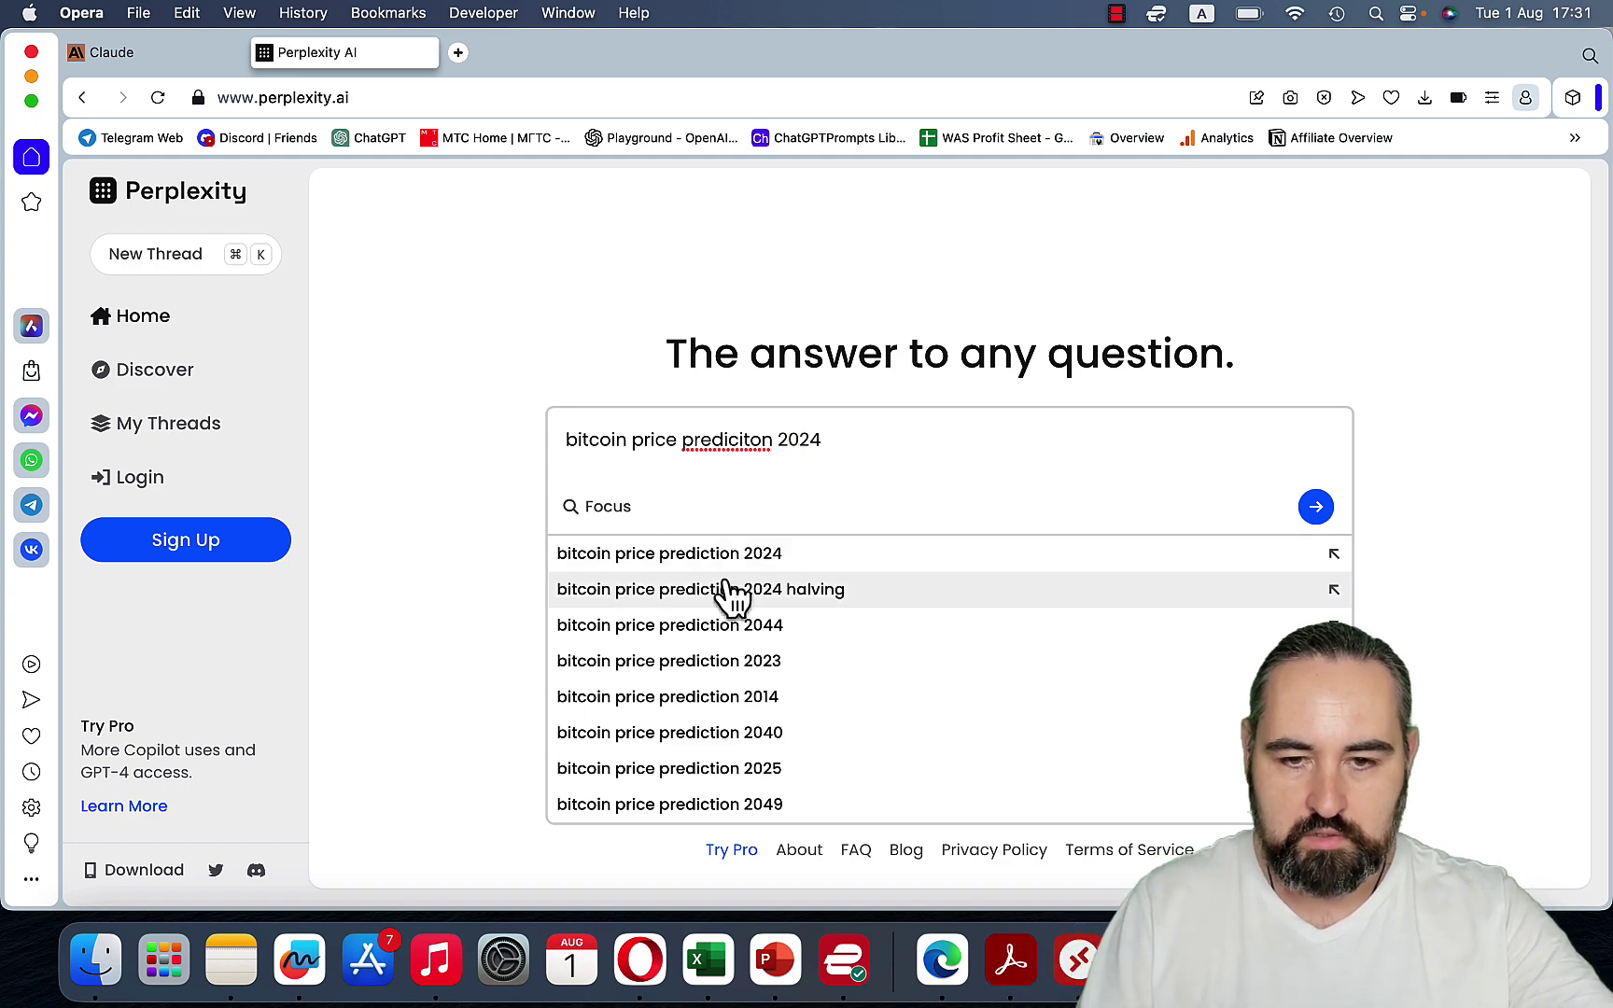
click(874, 644)
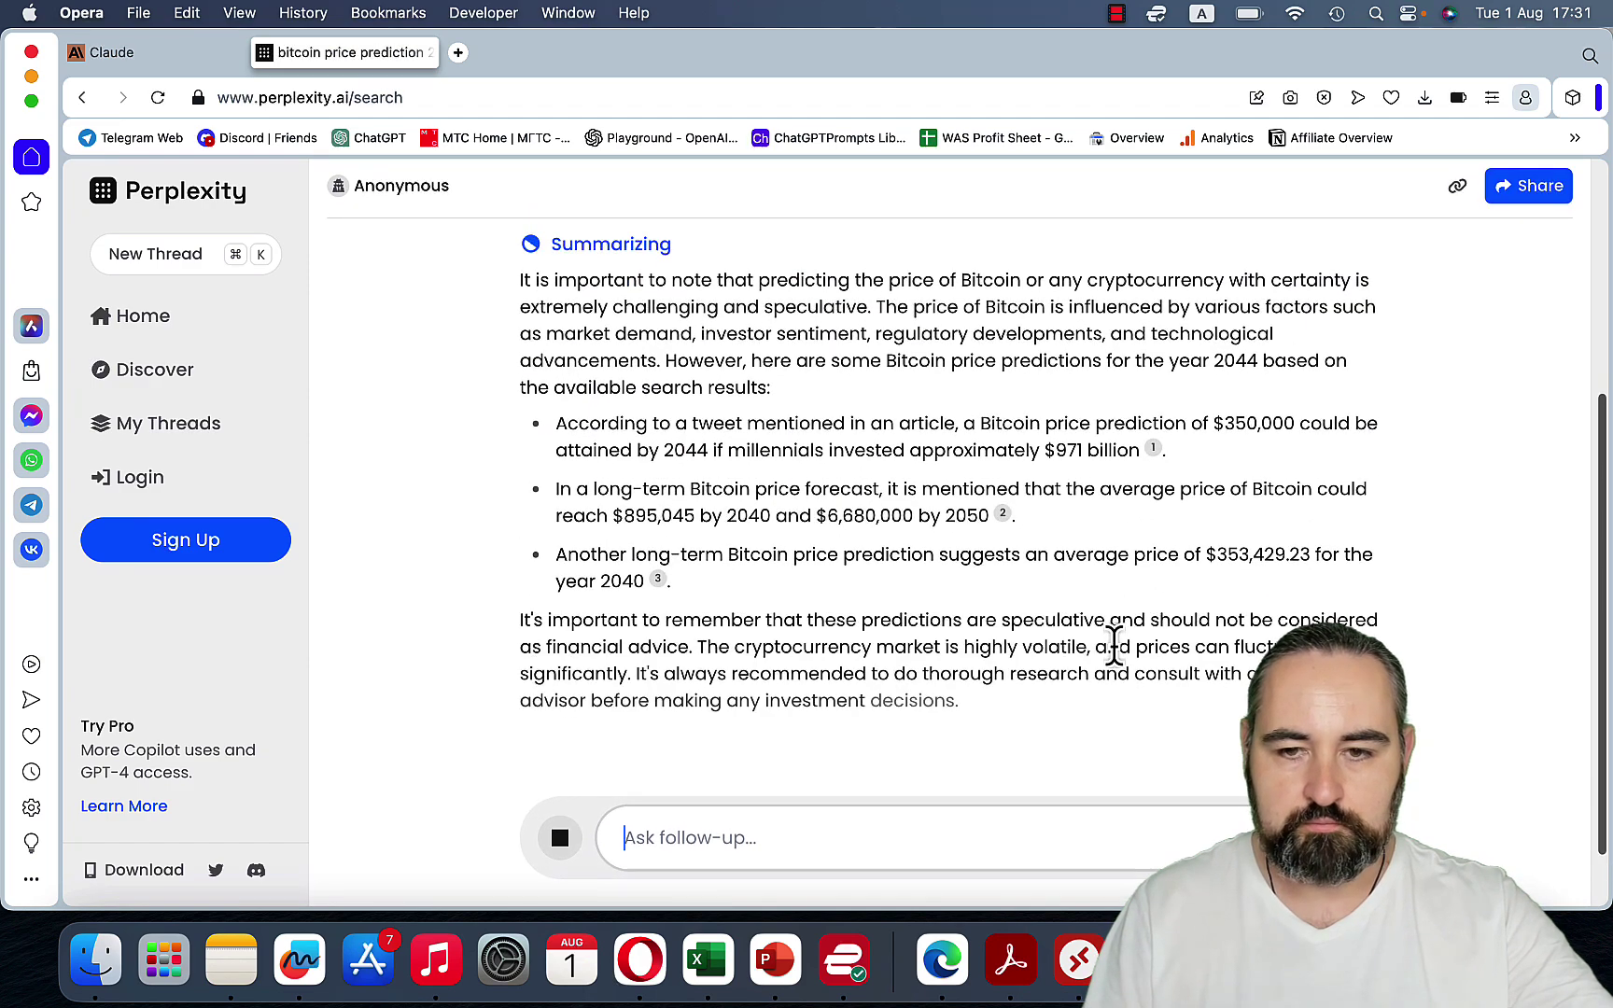
Copy the link addresses of the first and second sources cited in the Perplexity answer, and look over the rest of it
right_click(1158, 450)
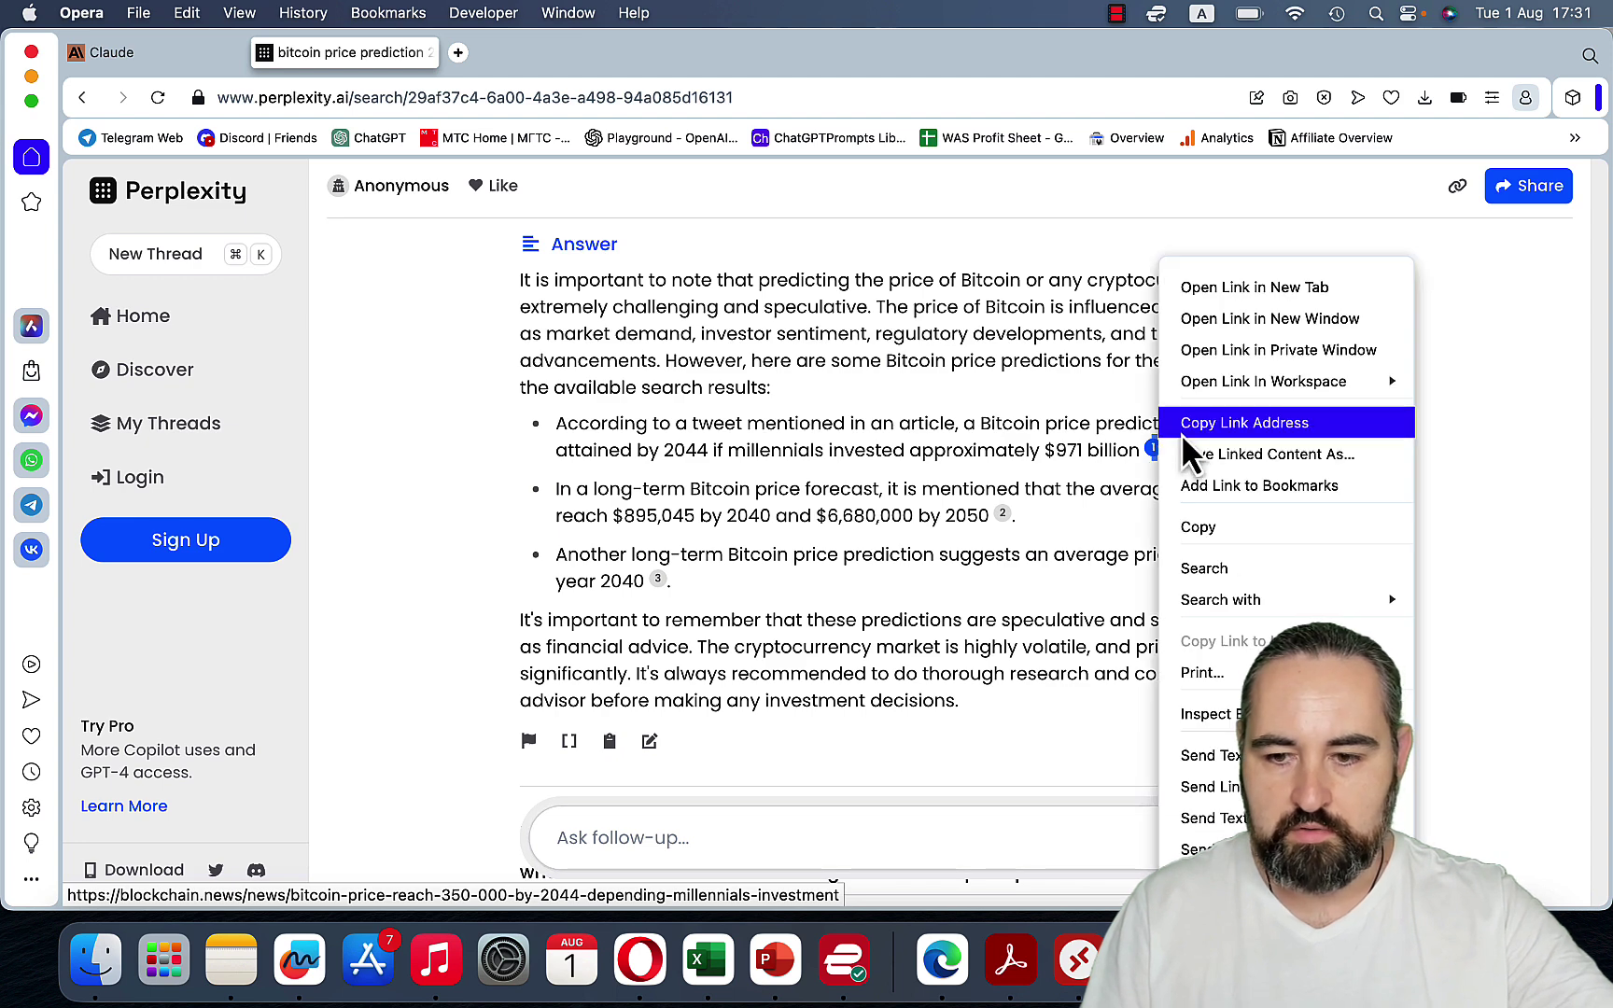
click(1190, 422)
right_click(1002, 514)
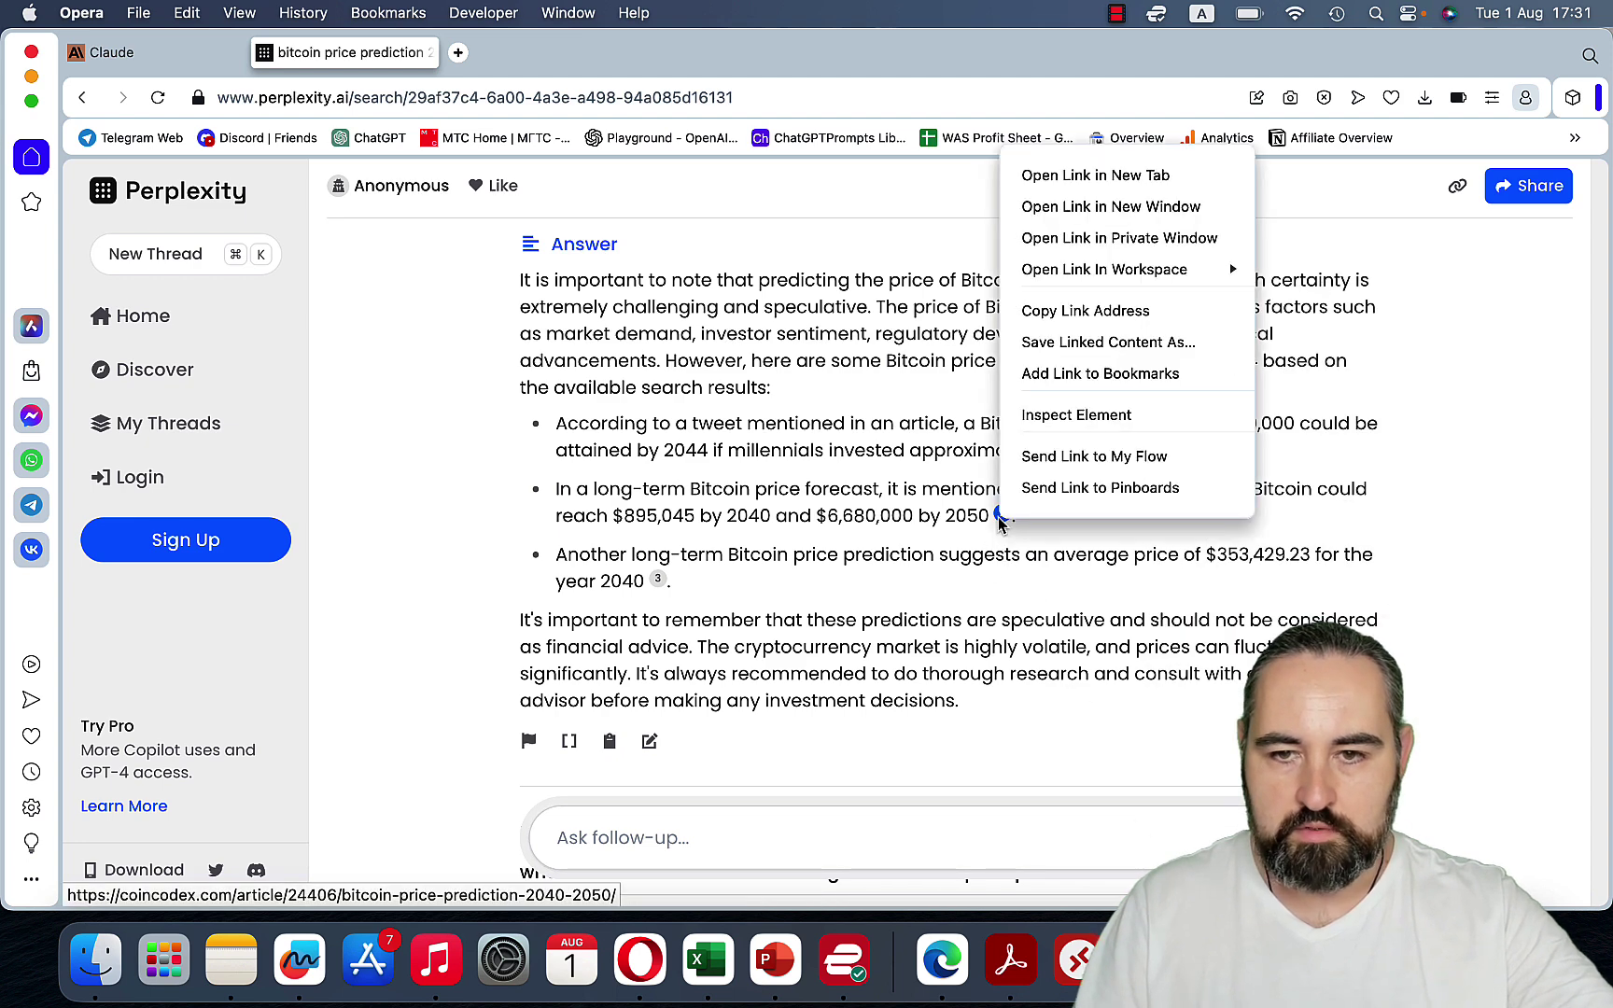
click(1036, 313)
scroll(857, 585, down, 5)
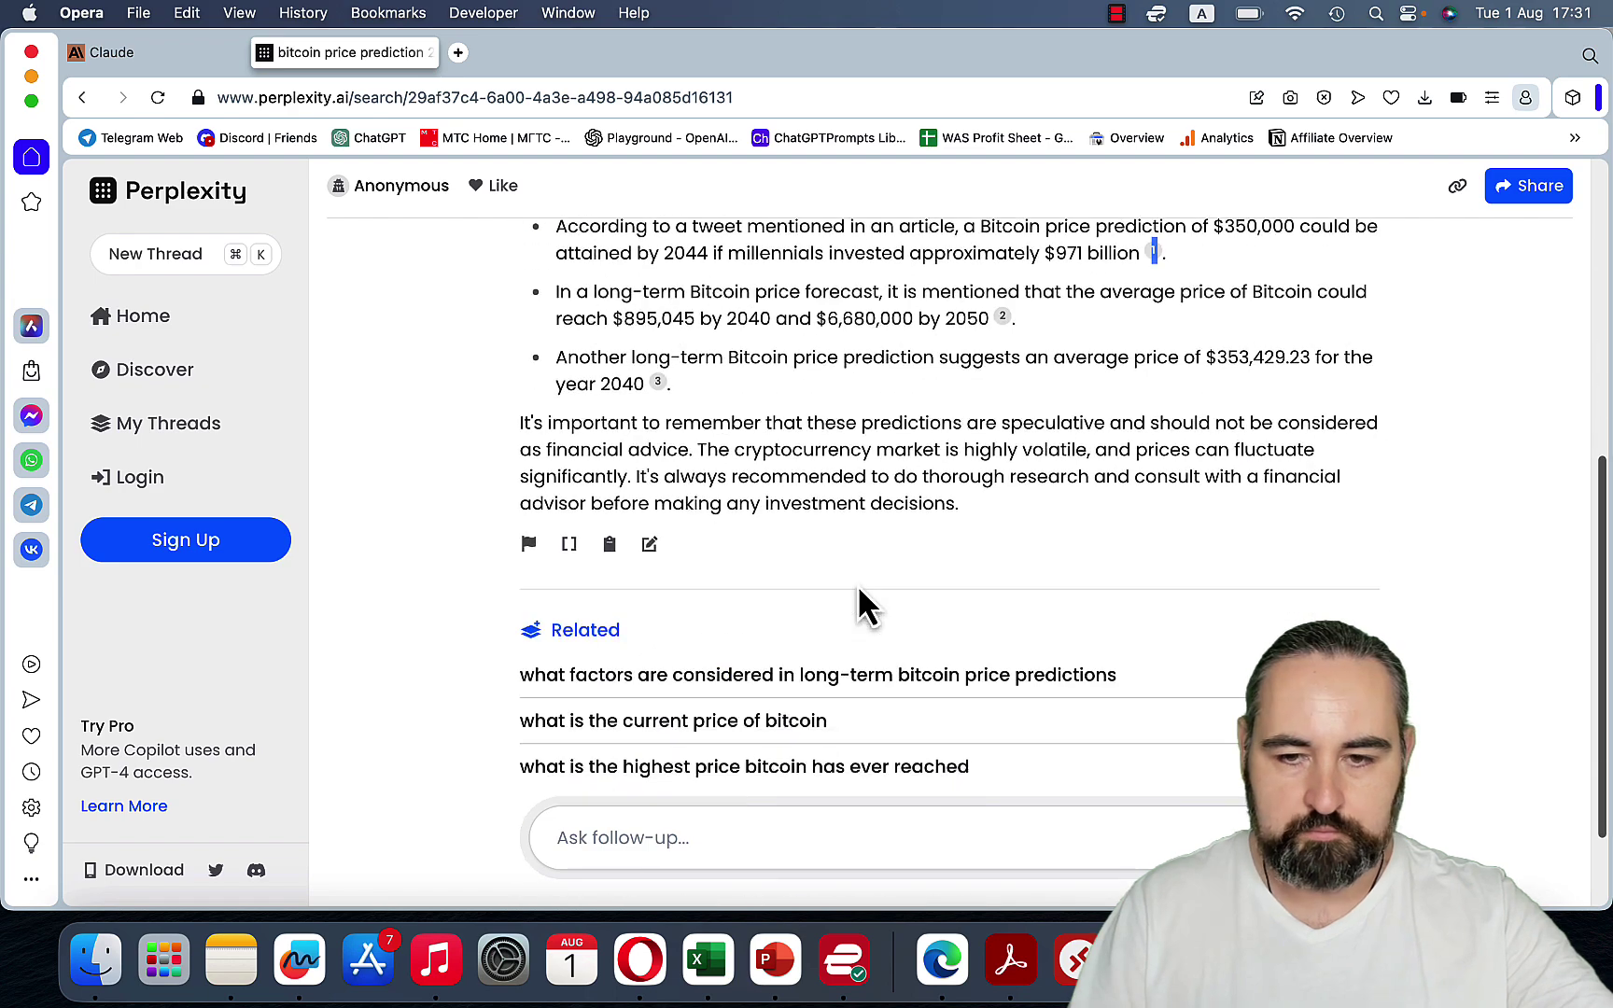
scroll(857, 585, up, 5)
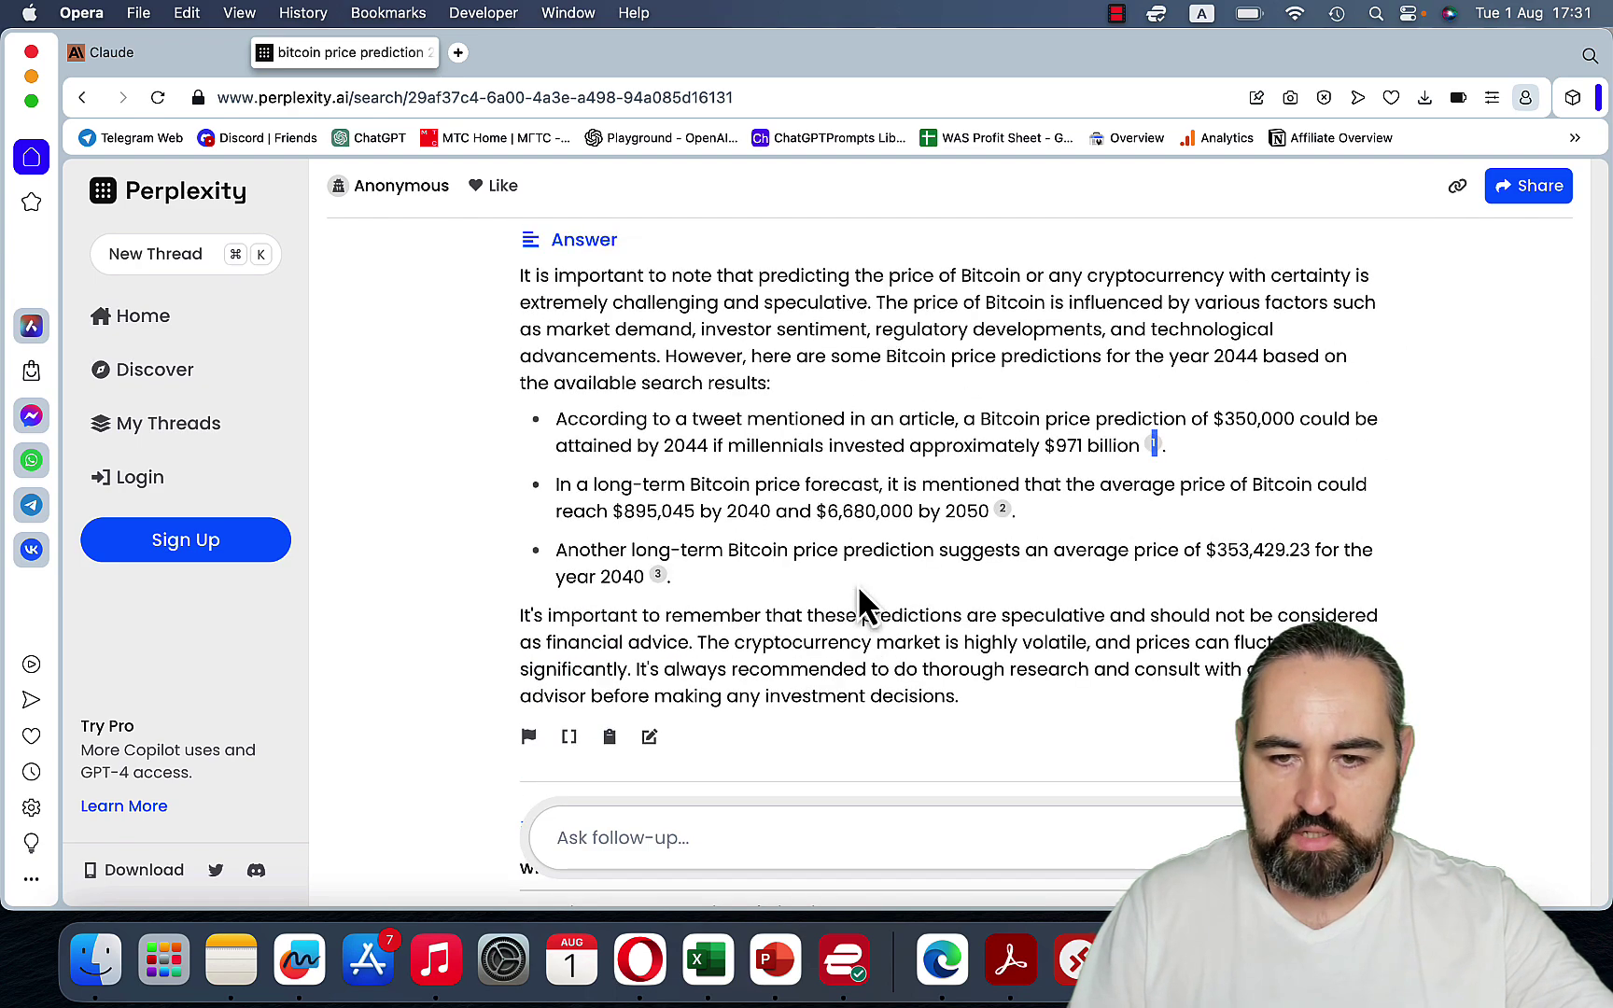
Switch to the Word document holding the external links, save it to the Desktop as links2.docx and close it
scroll(999, 761, down, 7)
scroll(997, 753, up, 15)
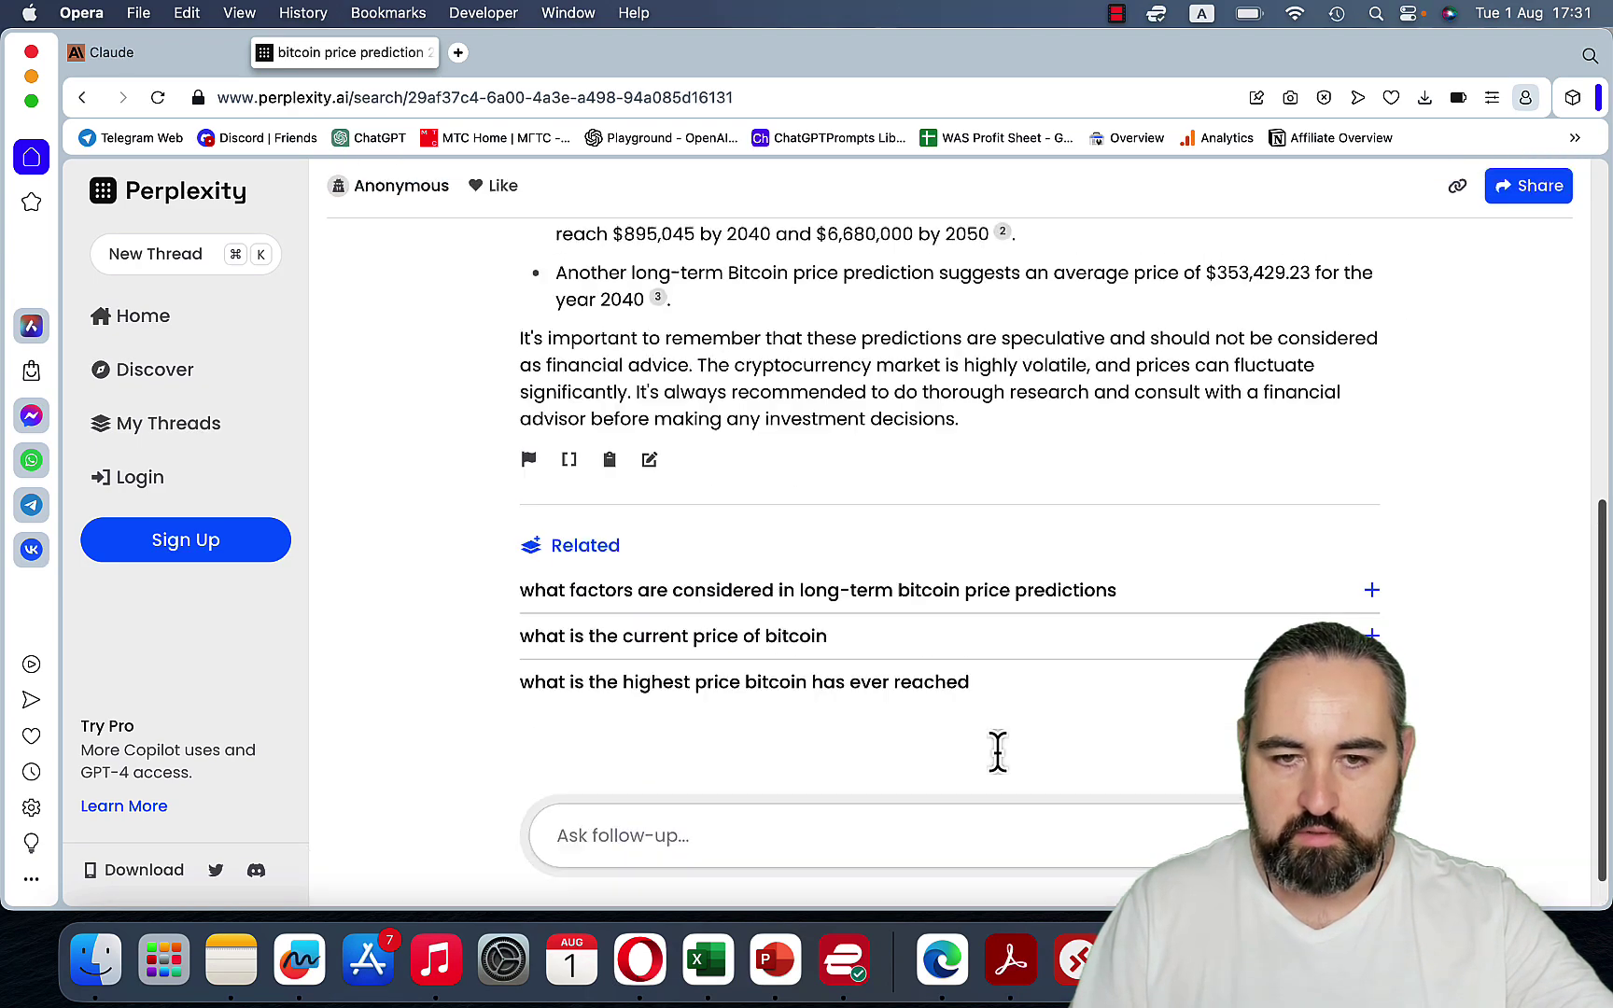
key(super+Tab)
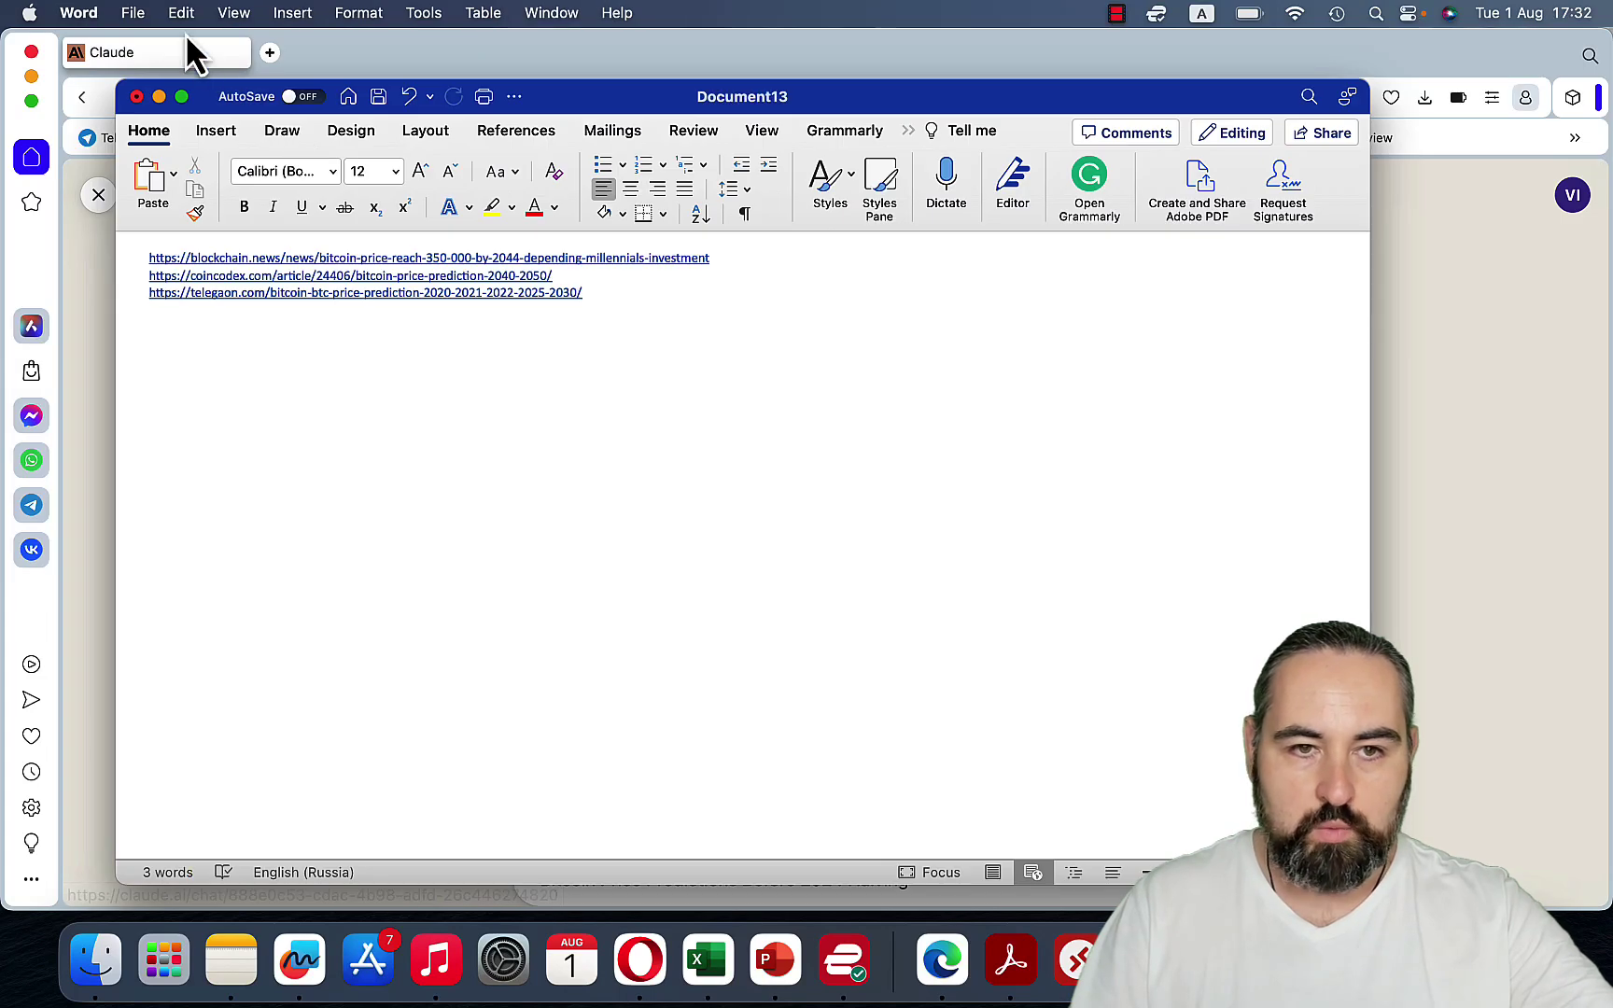
click(140, 11)
click(152, 206)
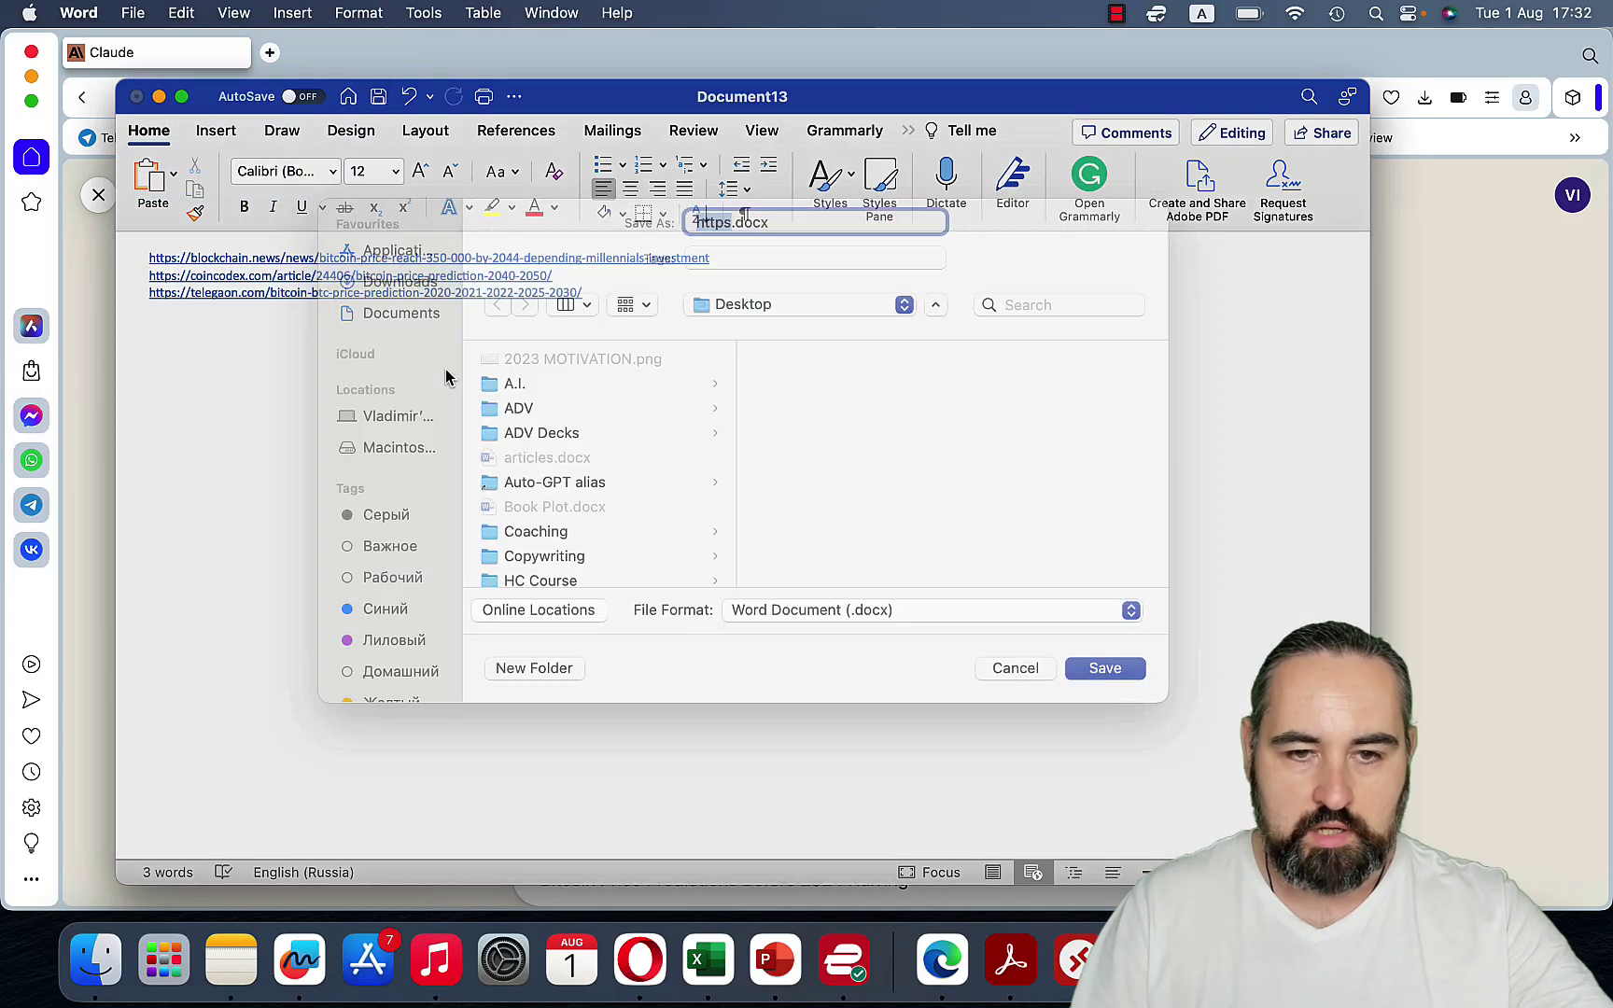
text(link)
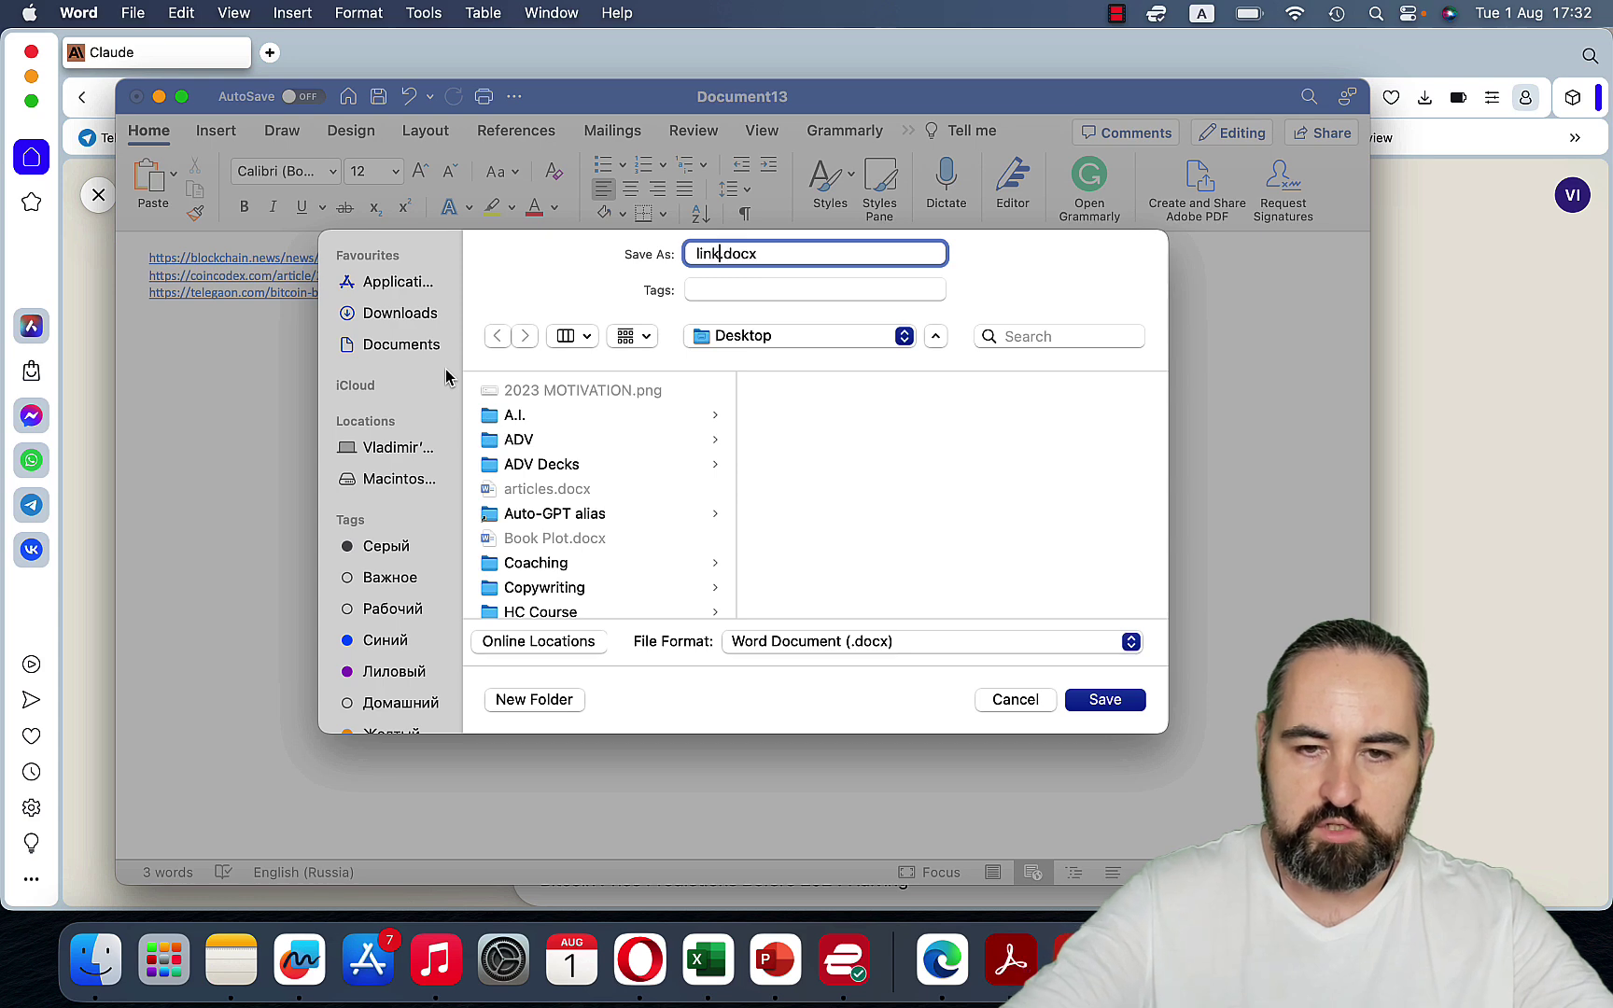
text(s2)
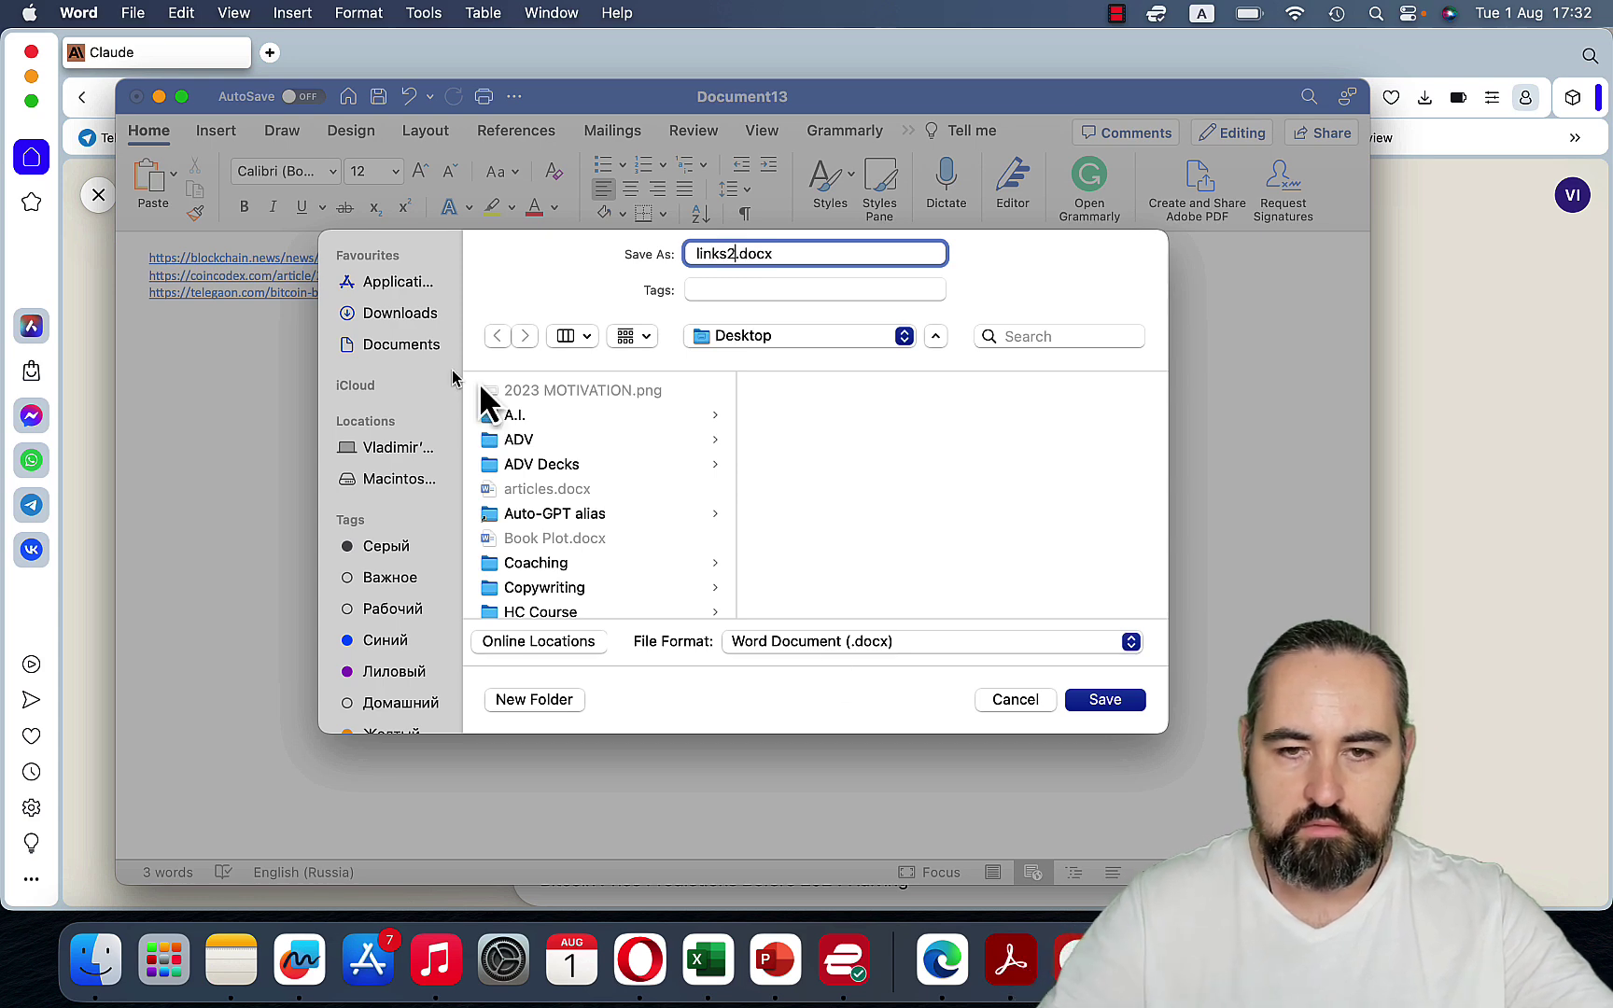
click(1104, 701)
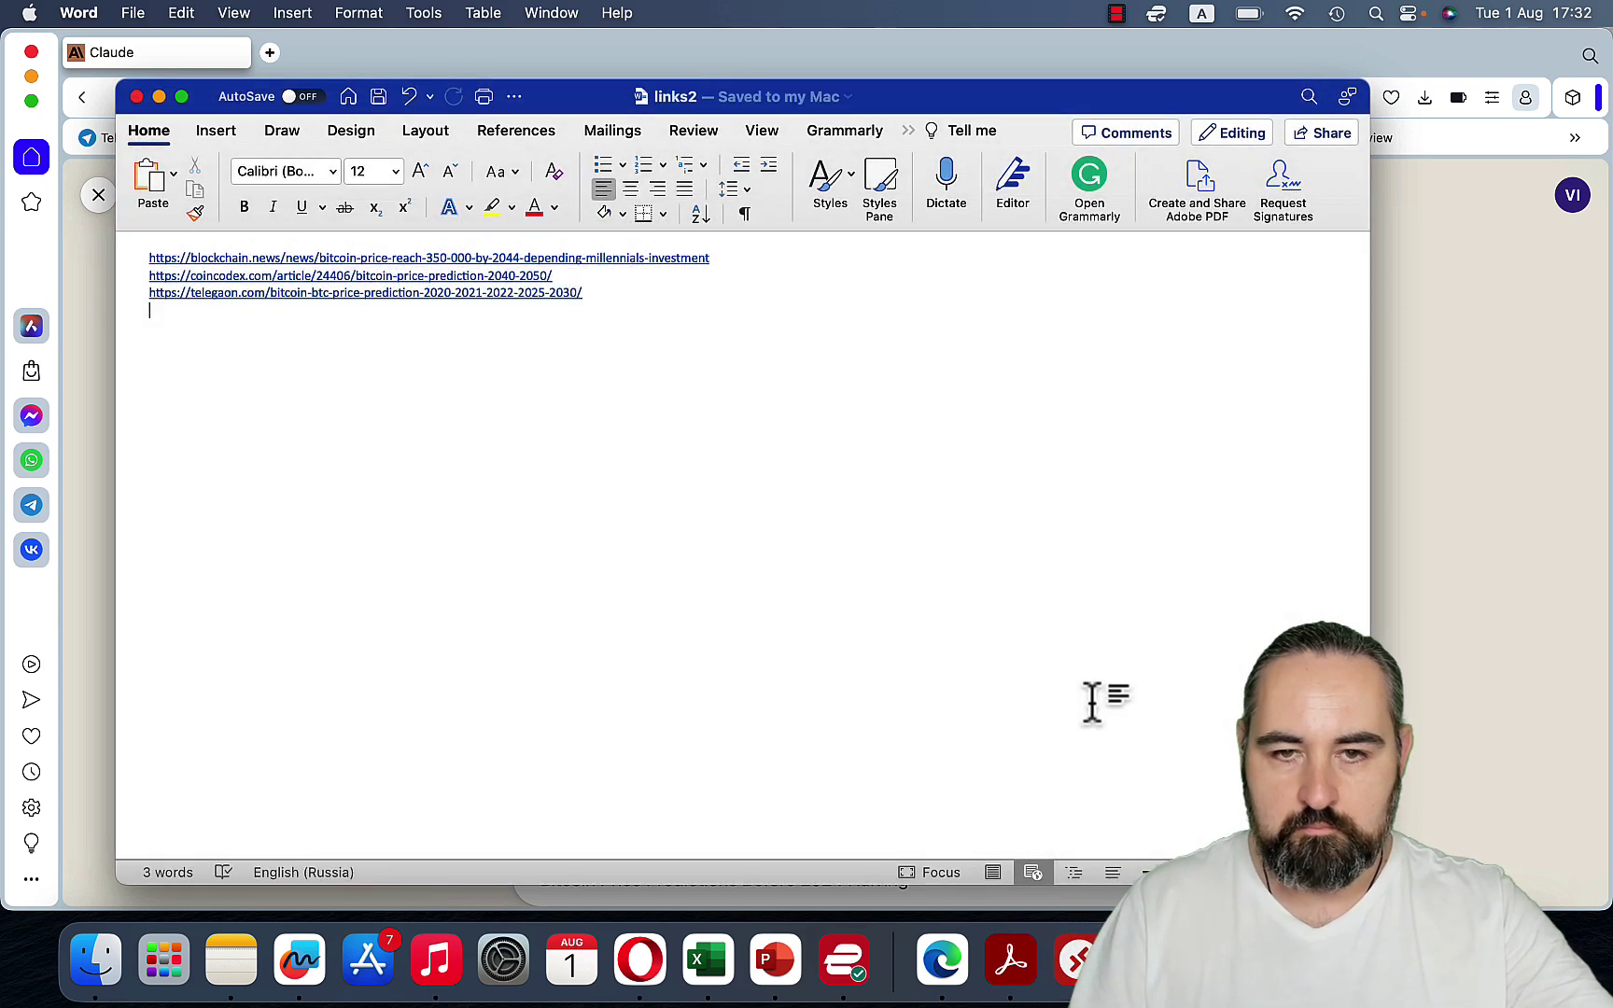
click(137, 96)
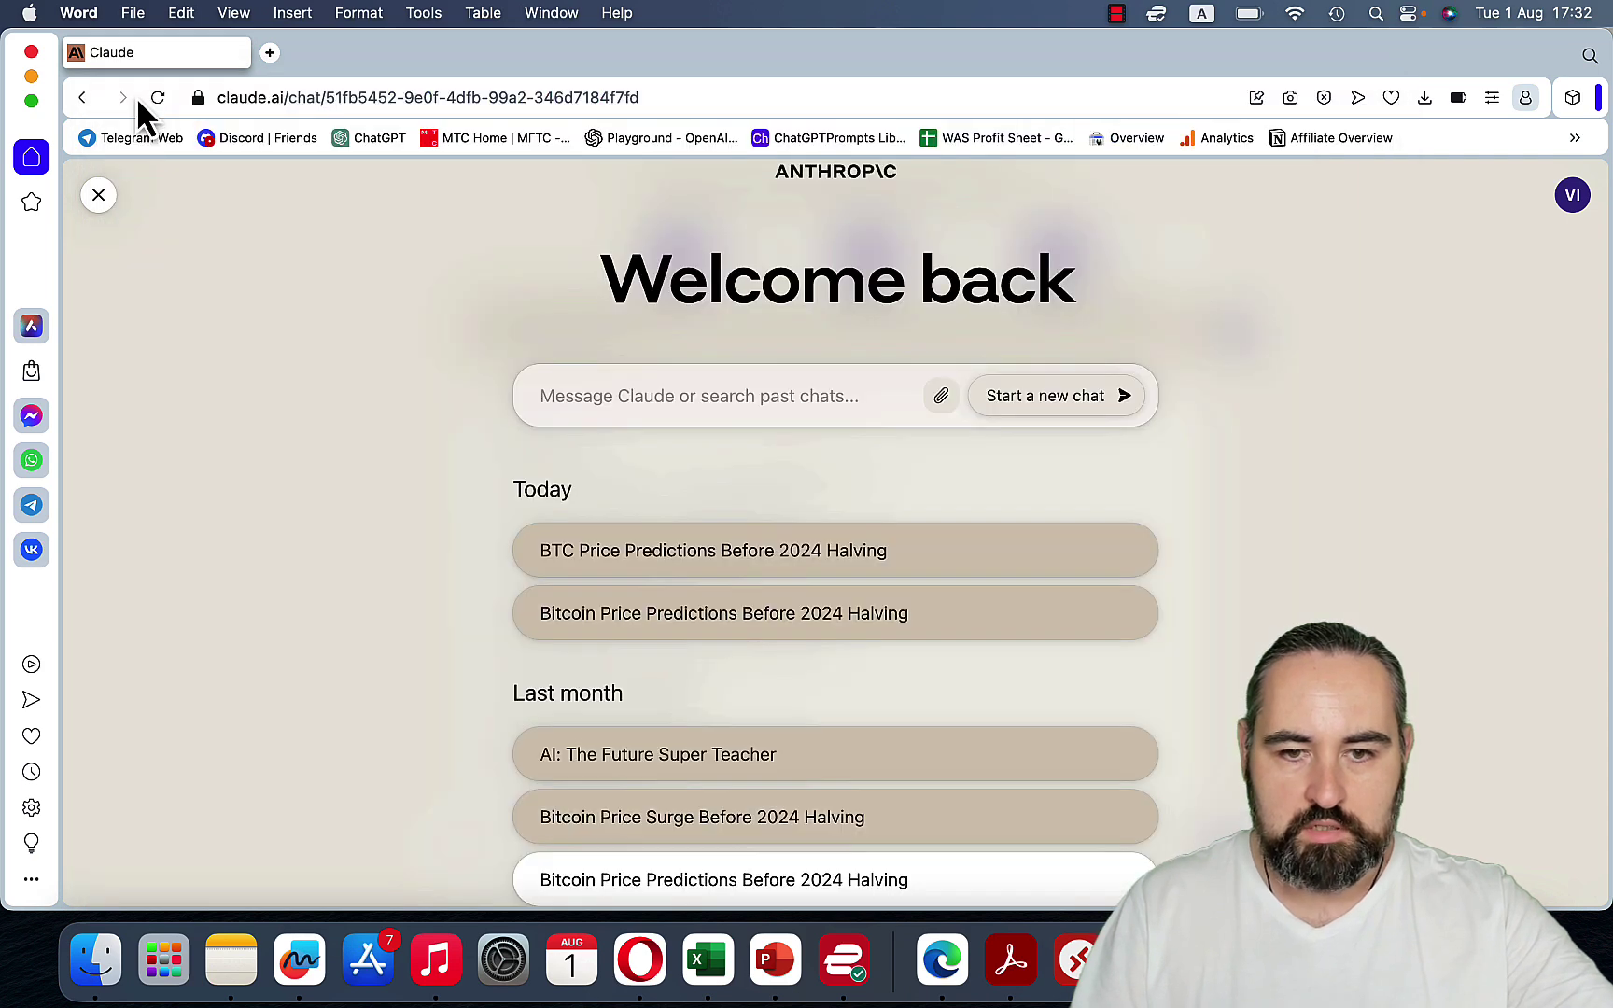
Attach links2.docx, links1.docx, LSI.docx, articles.docx and outline.docx from the Desktop to a new Claude chat
click(941, 396)
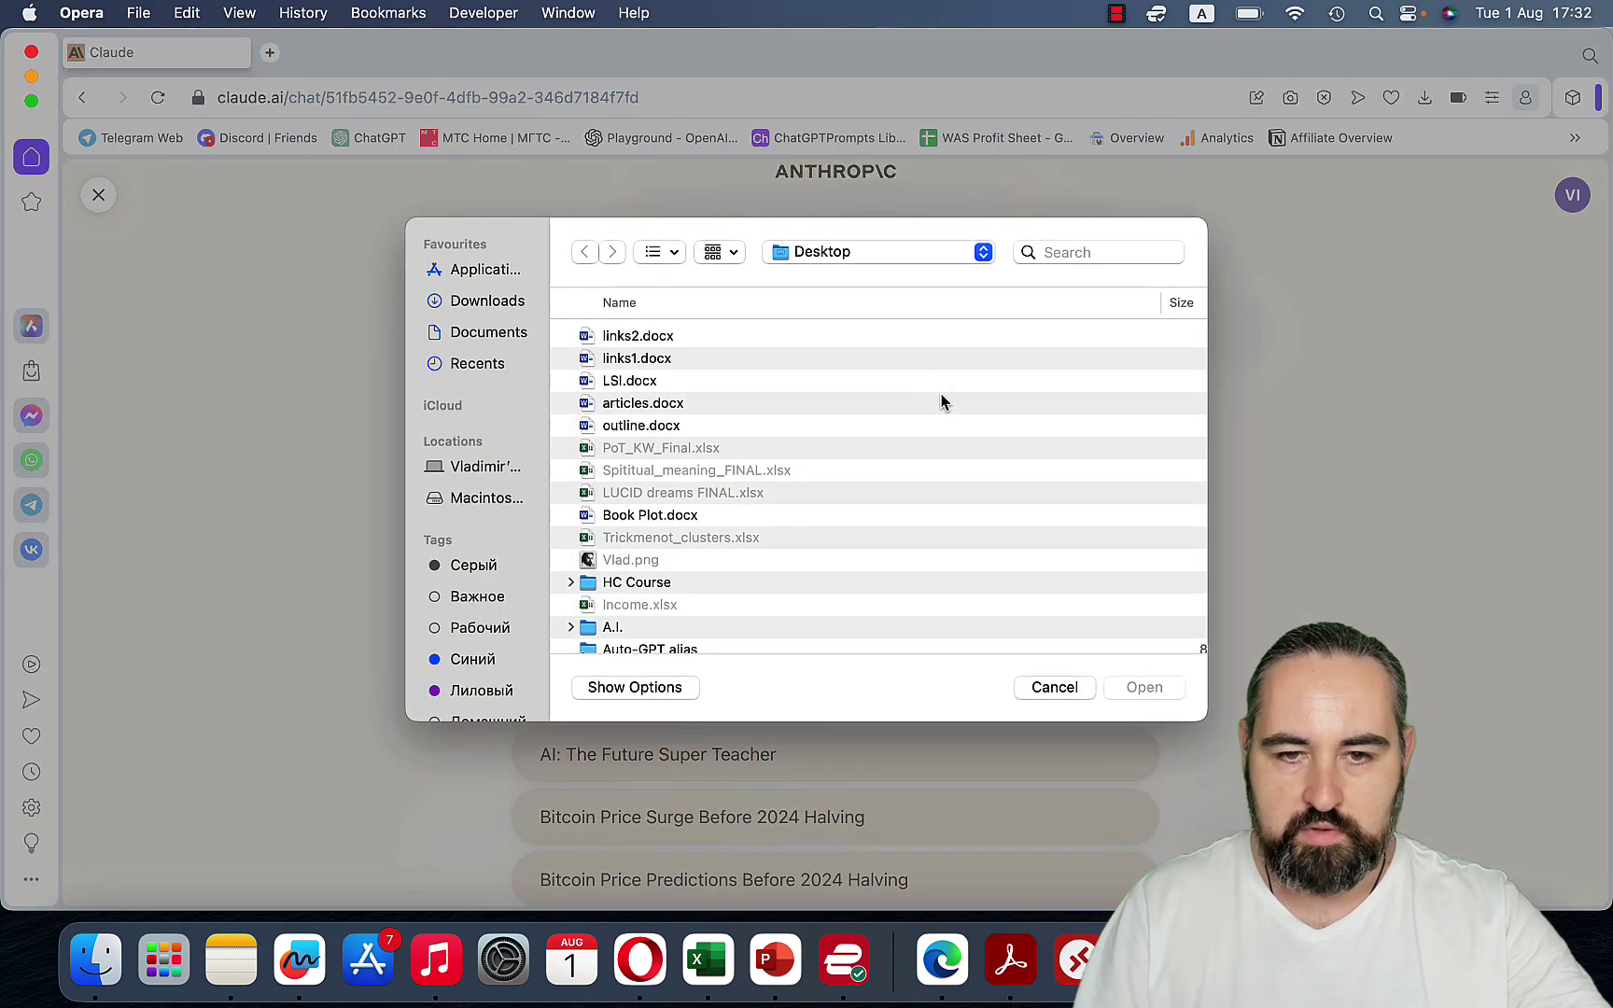
click(622, 402)
shift+click(617, 426)
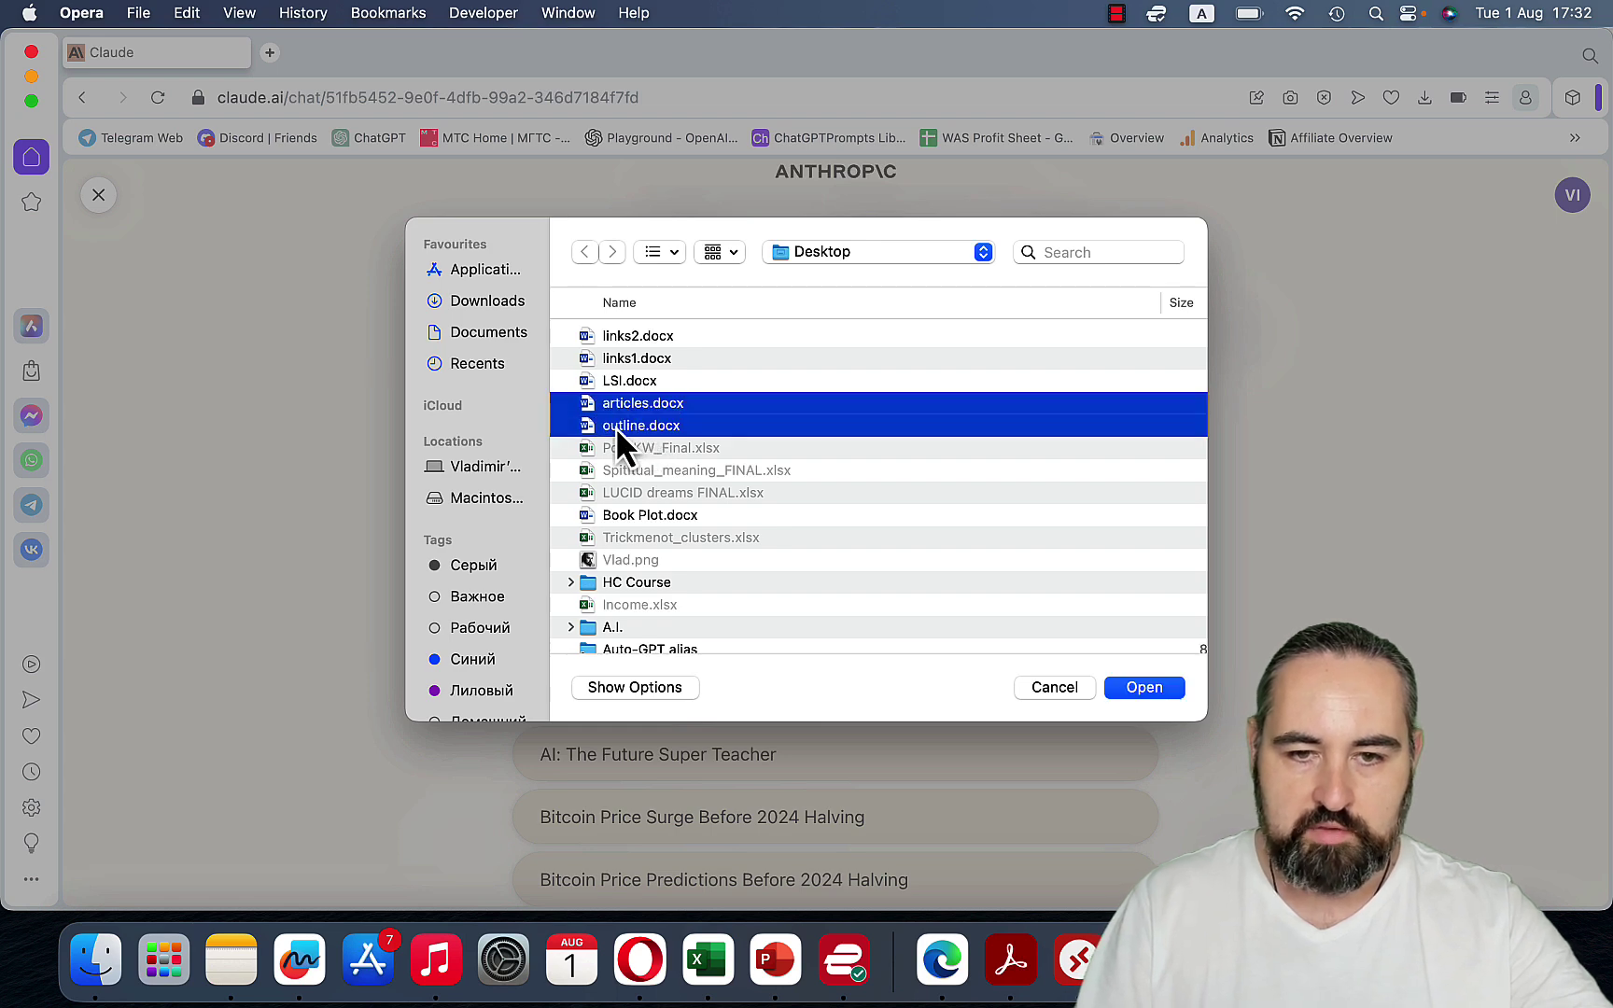
shift+click(610, 383)
shift+click(609, 360)
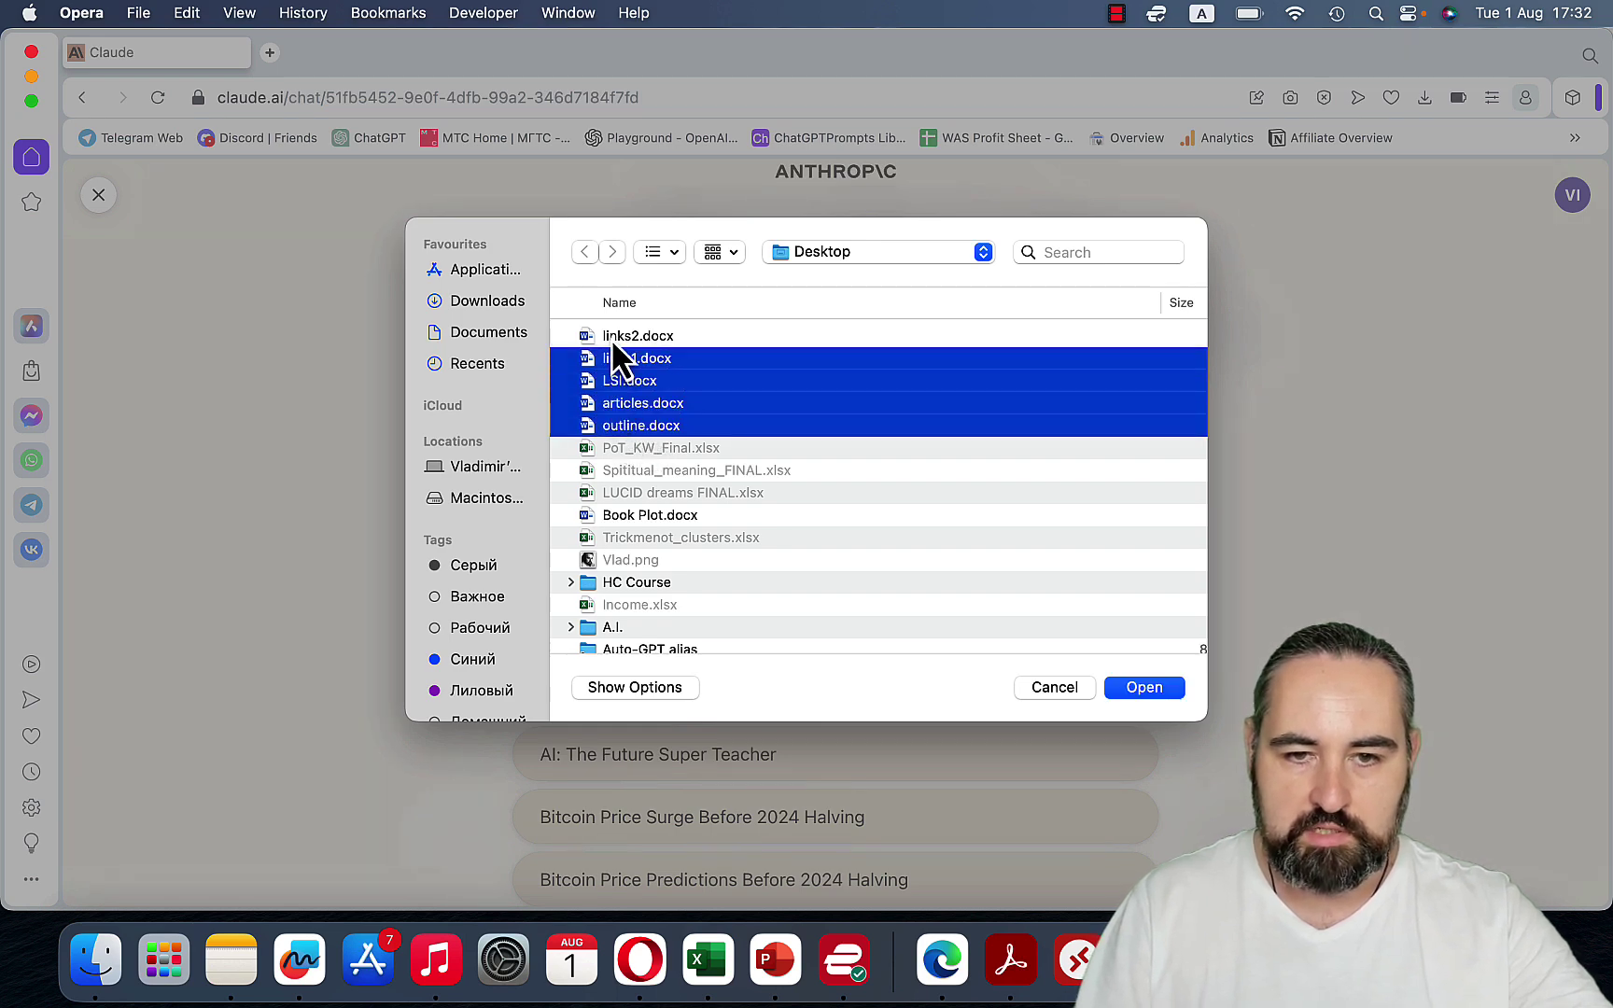
shift+click(609, 338)
click(1123, 687)
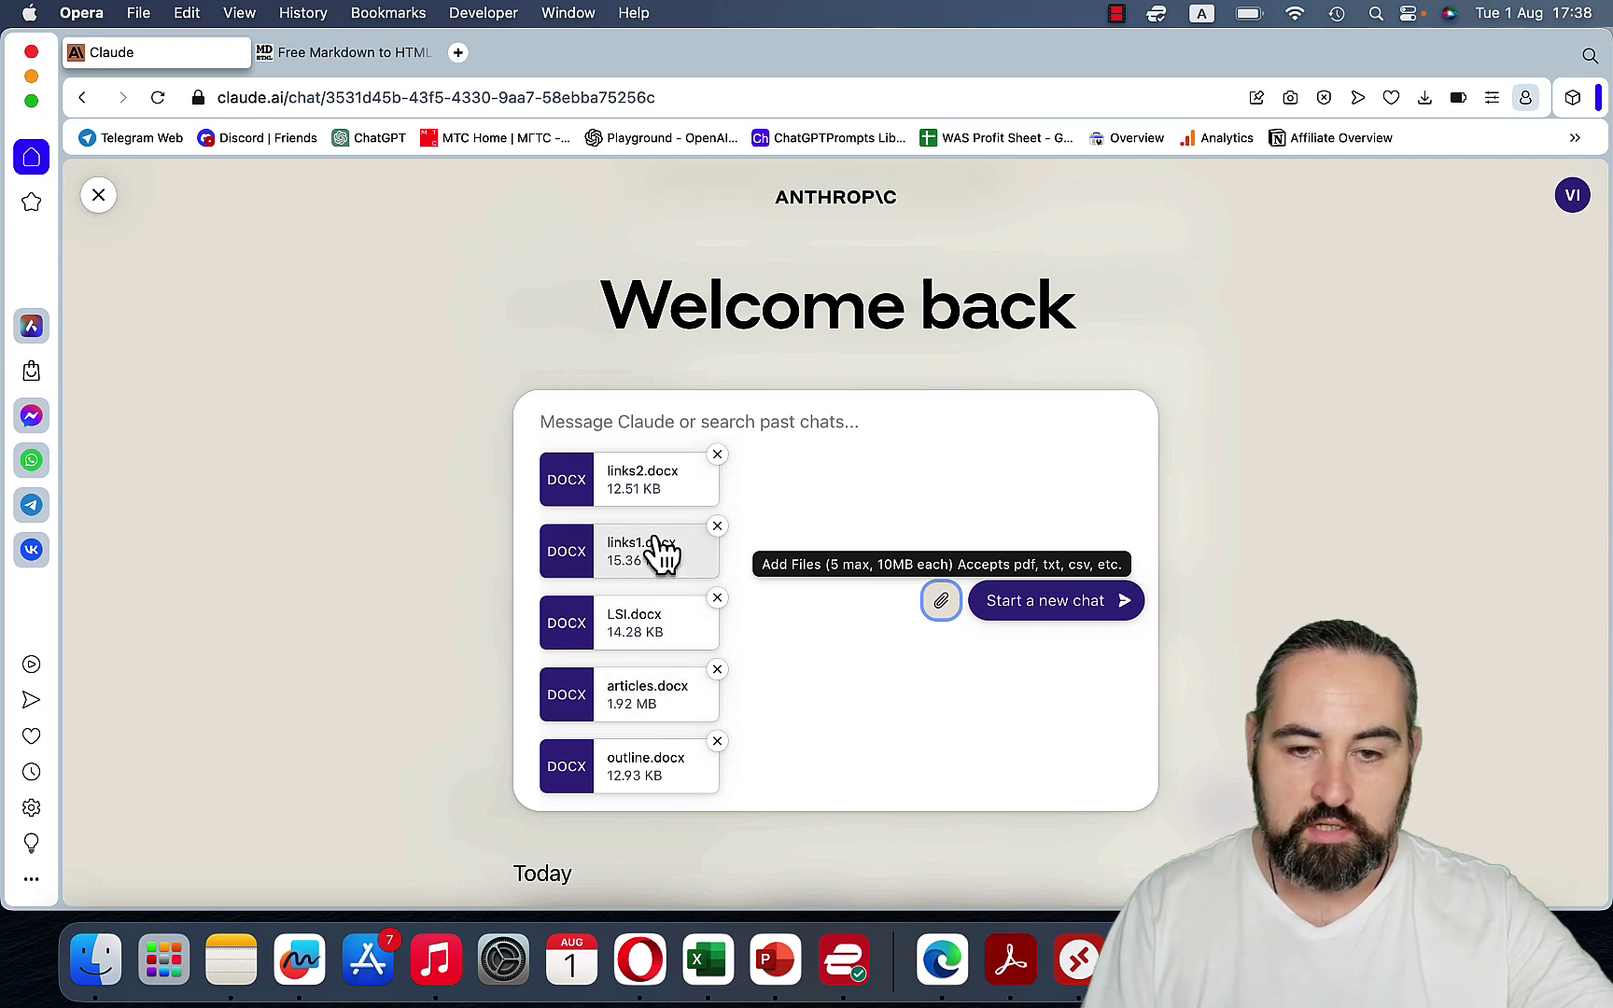
Write a prompt for a 2000 word markdown article with bolding, lists and tables, using outline.docx, articles.docx, LSI.docx keywords and rich-anchor links from links1.docx and links3.docx
click(576, 417)
text(using markdown formatting, bolded words, lists and tables generate 2000 word article based on the outline from outline.docx, reference the materials from articles.docx, include relevant LSI keywords from LSI.docx and use rich anchor text to place relevant links from links1.docx and links3.docx)
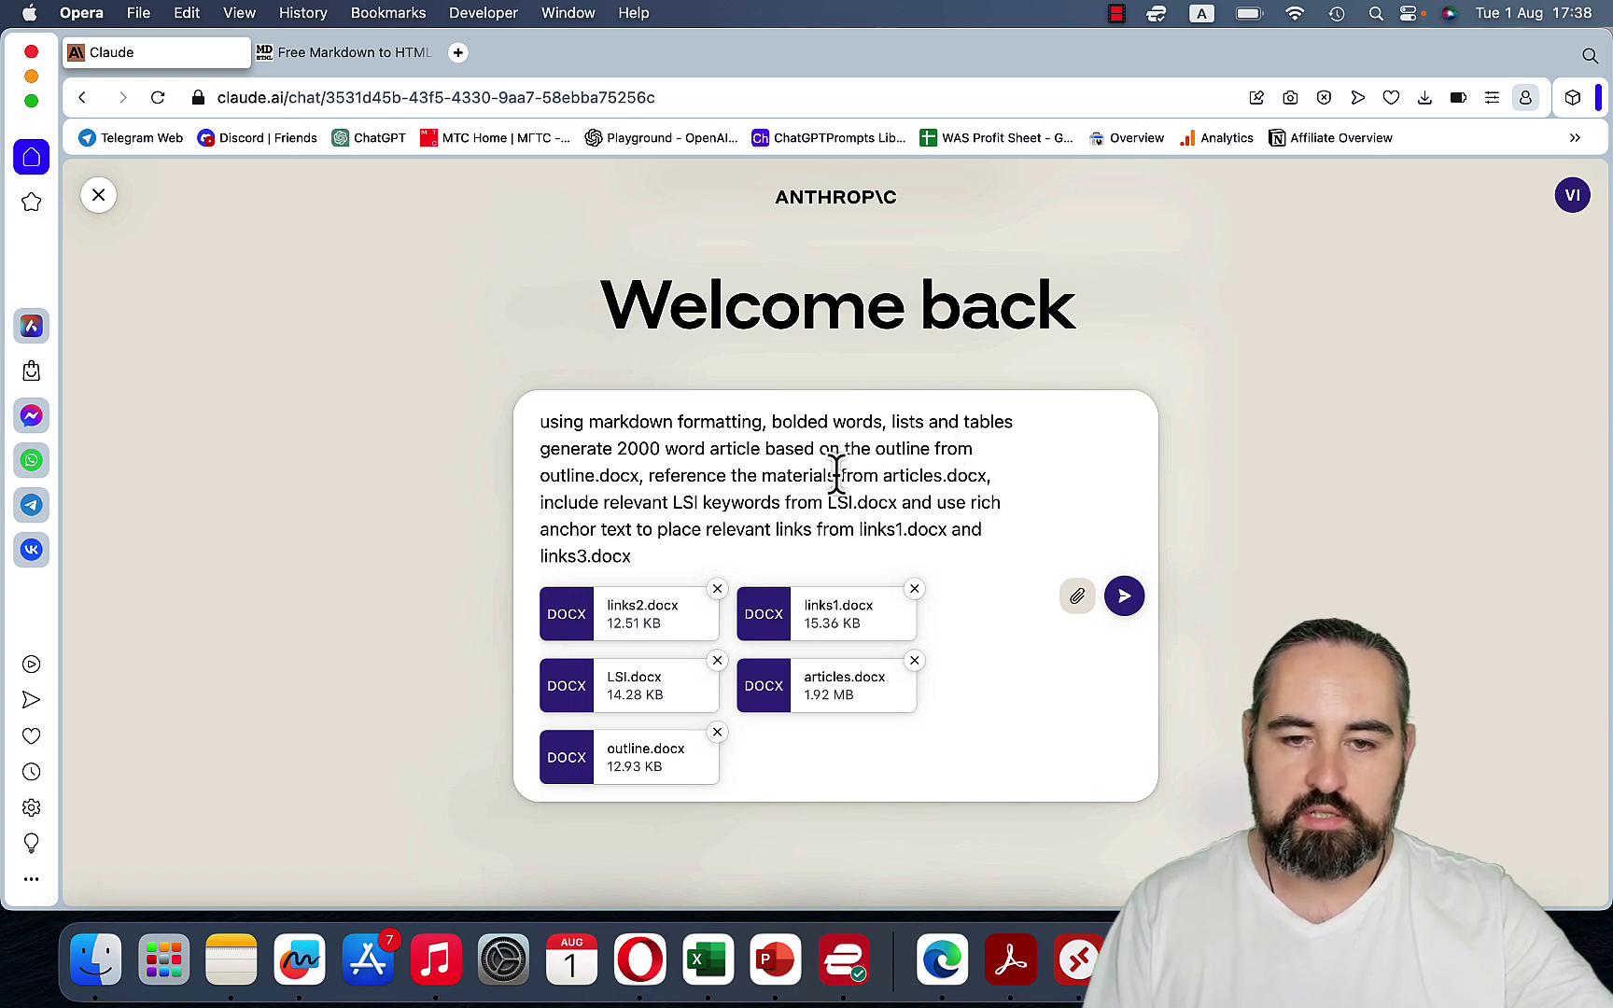
click(617, 449)
text(a)
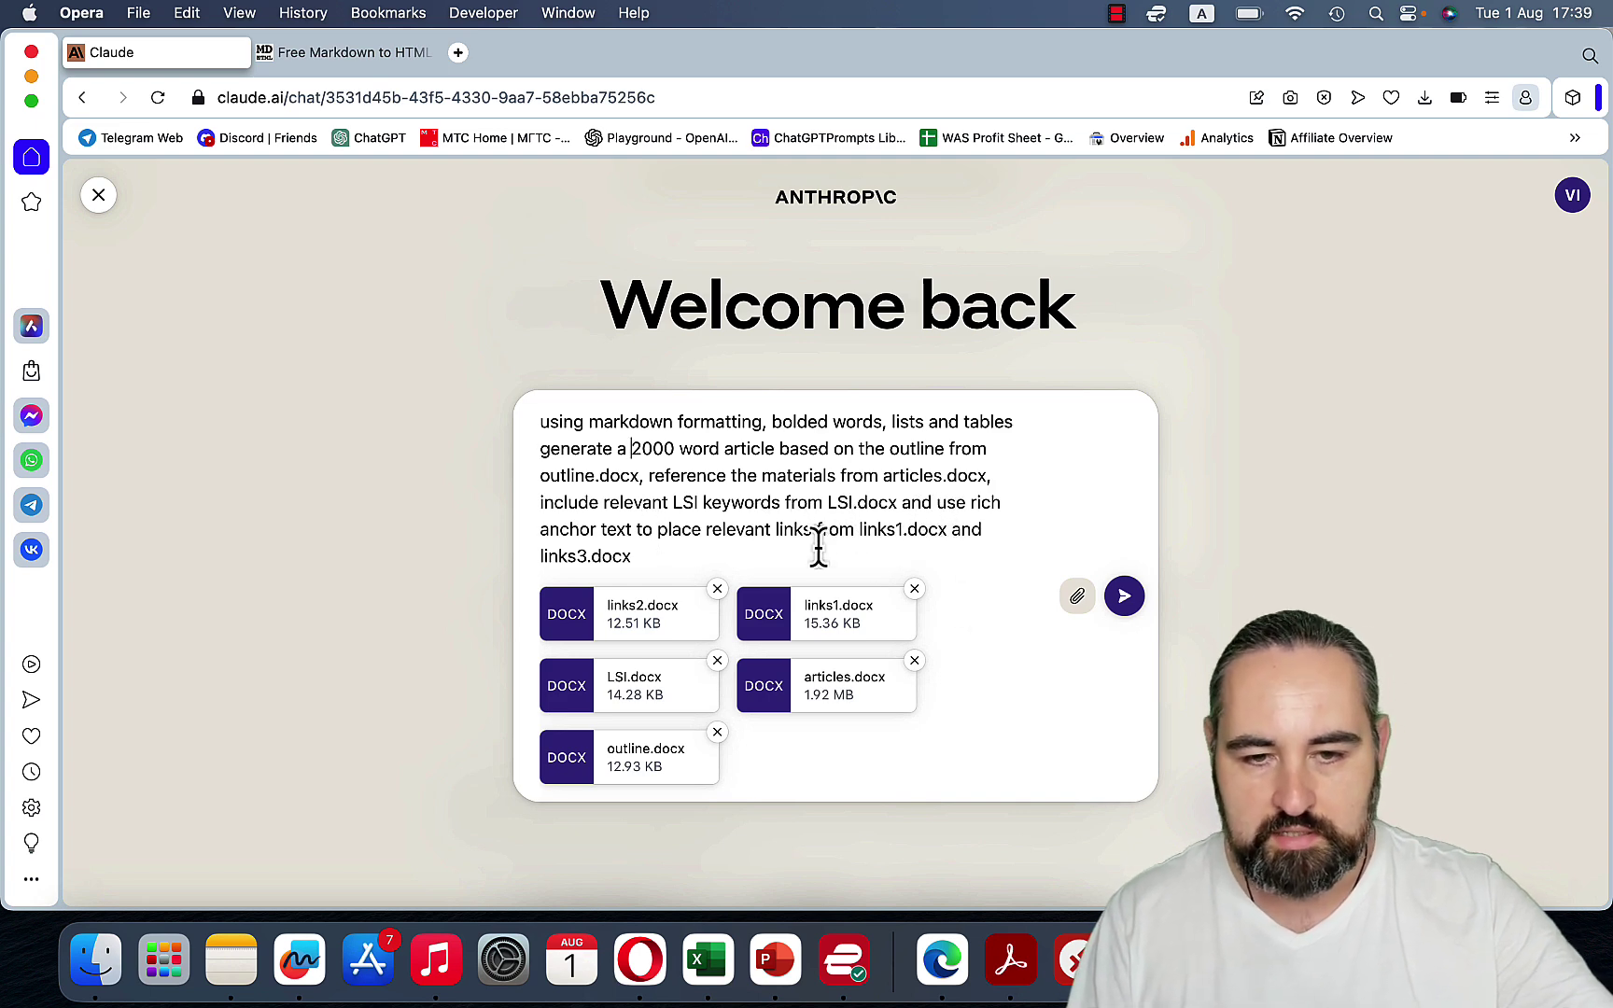
Correct the last file name in the prompt to links2.docx and submit it
click(588, 557)
key(BackSpace)
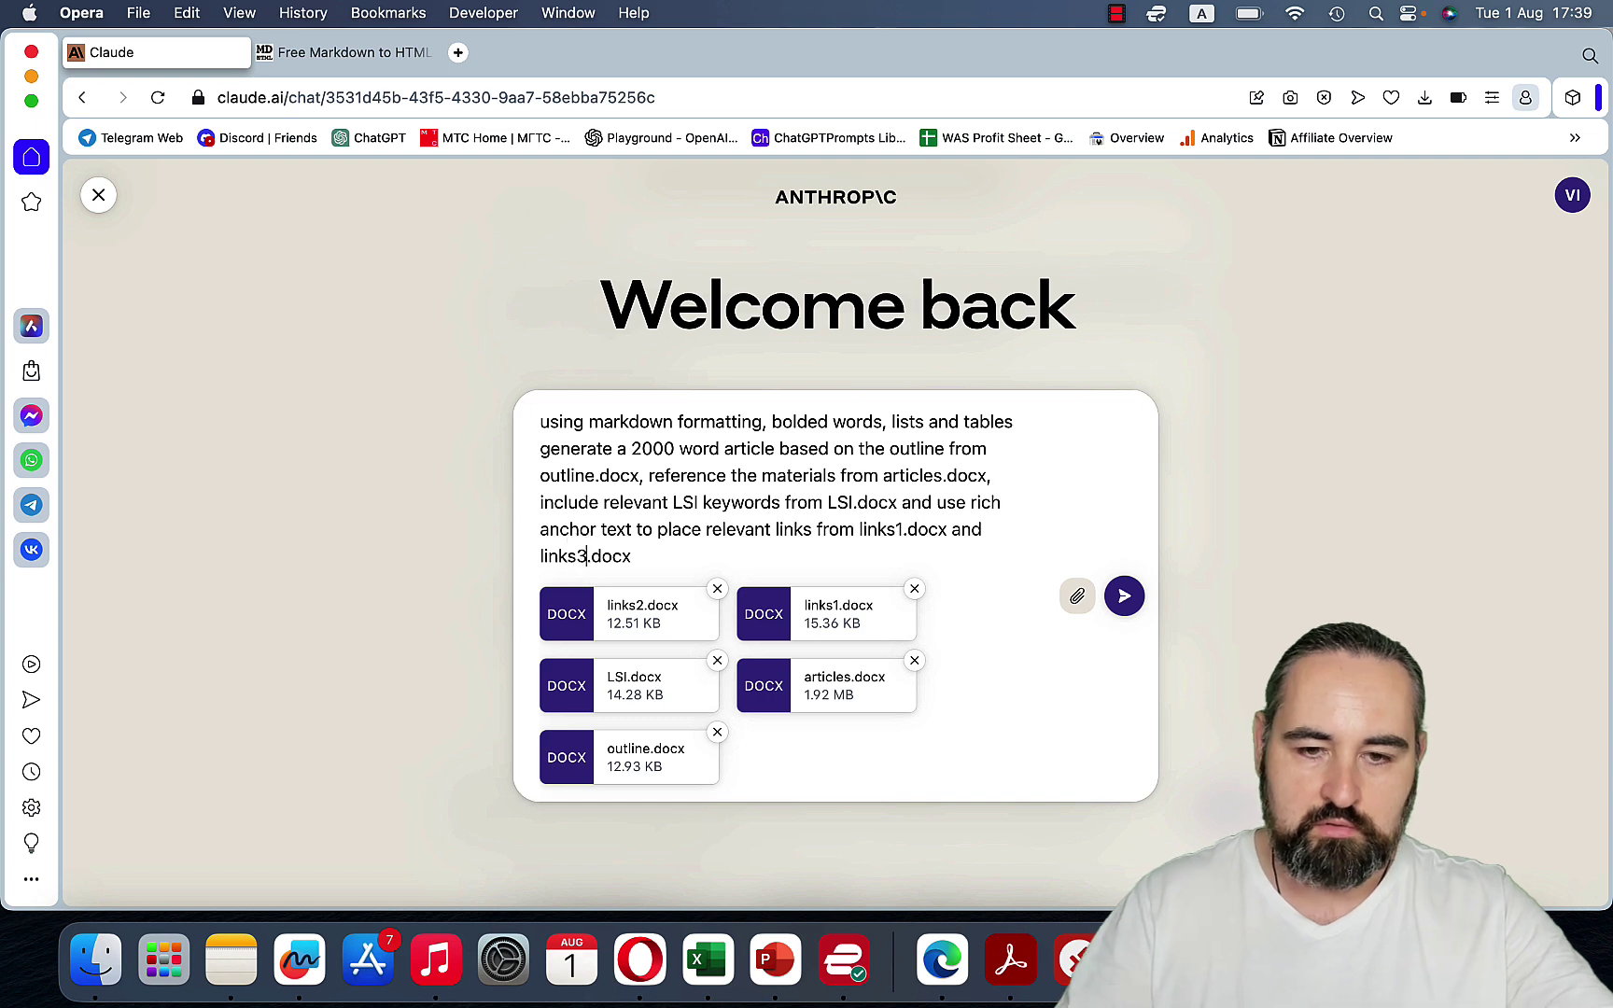
text(2)
key(Return)
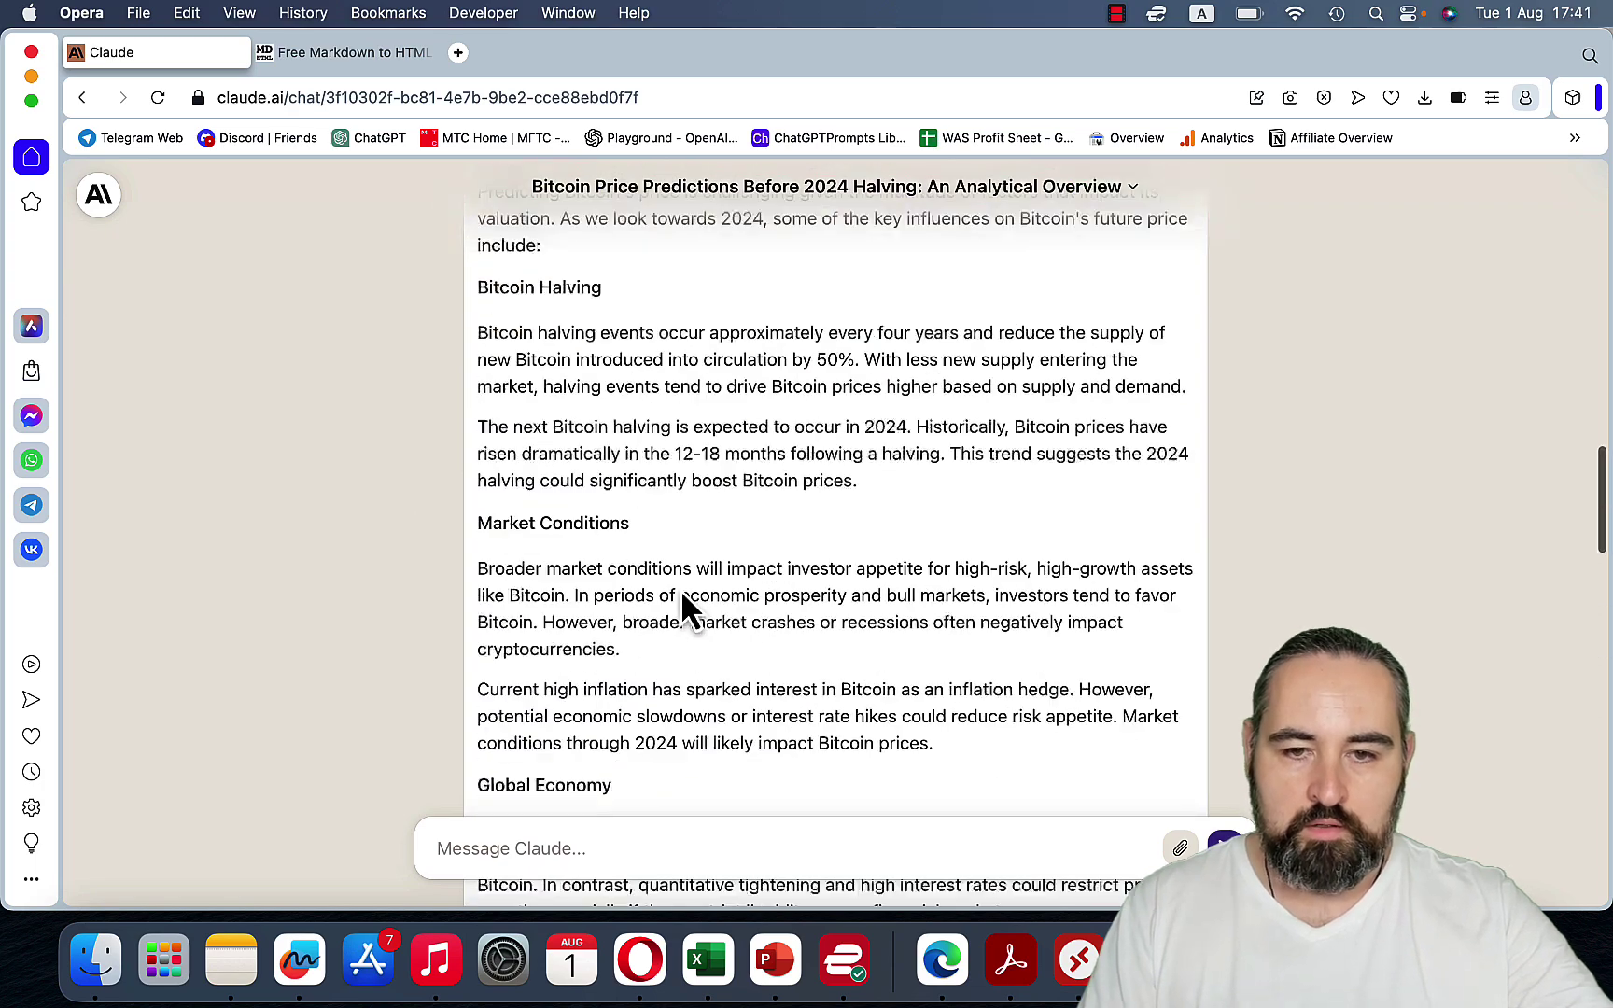
Read the opening sections of the generated article and compare their headings with the outline document in Word
scroll(681, 588, up, 15)
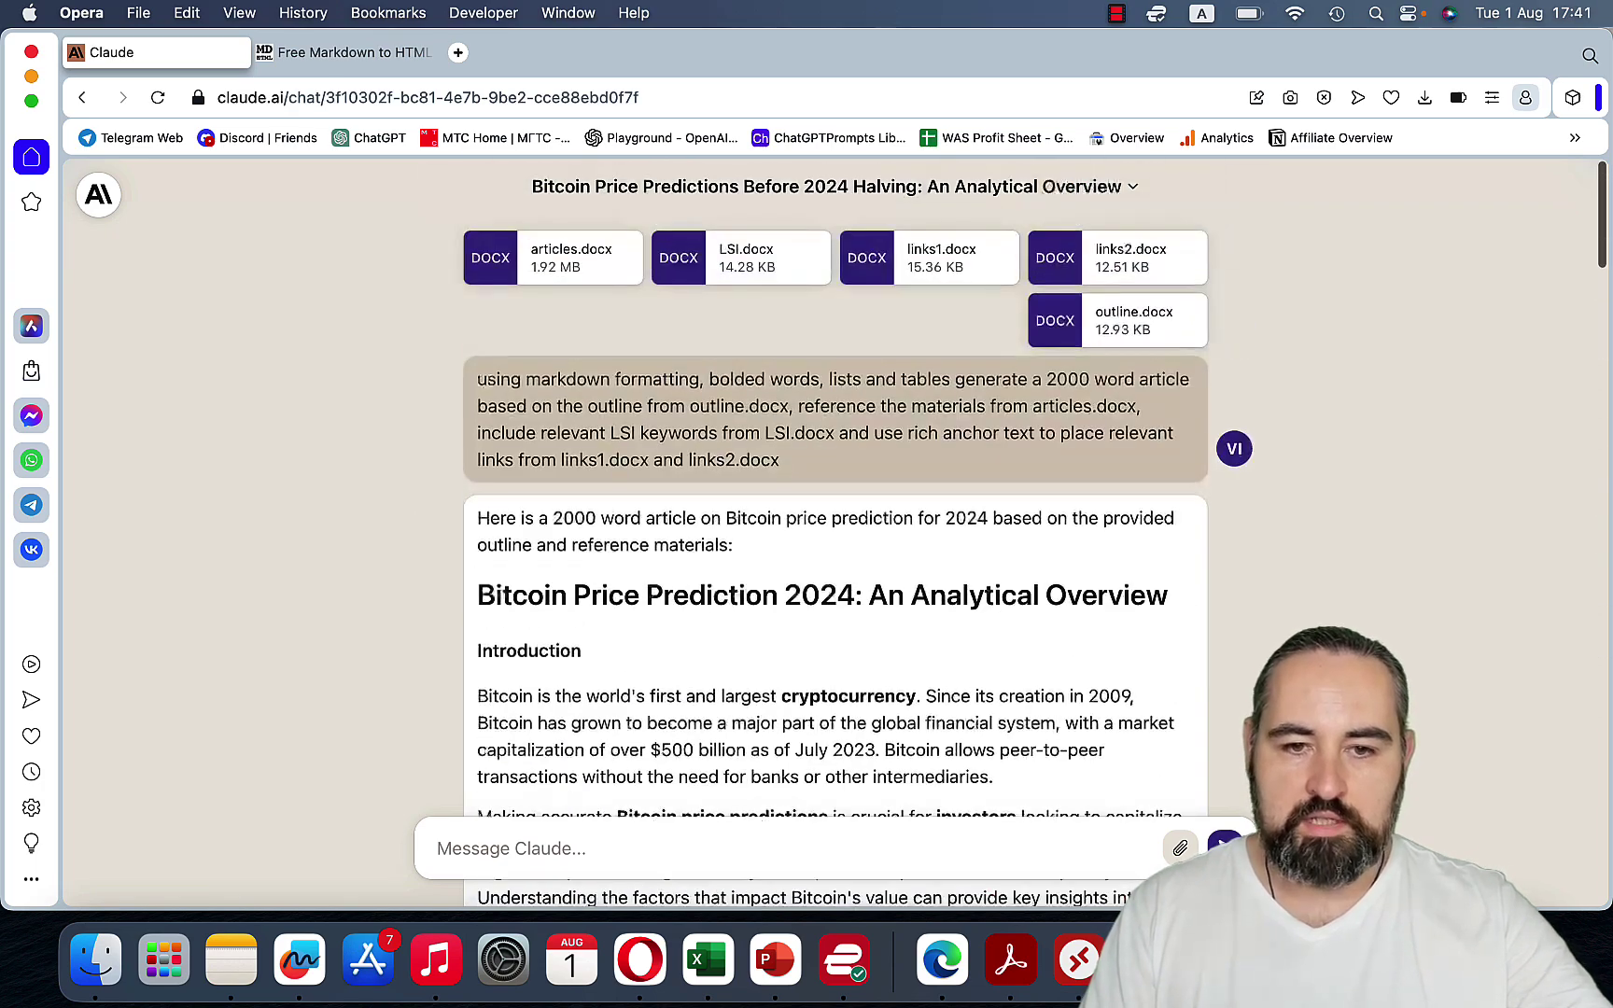
scroll(681, 587, down, 3)
scroll(680, 587, down, 3)
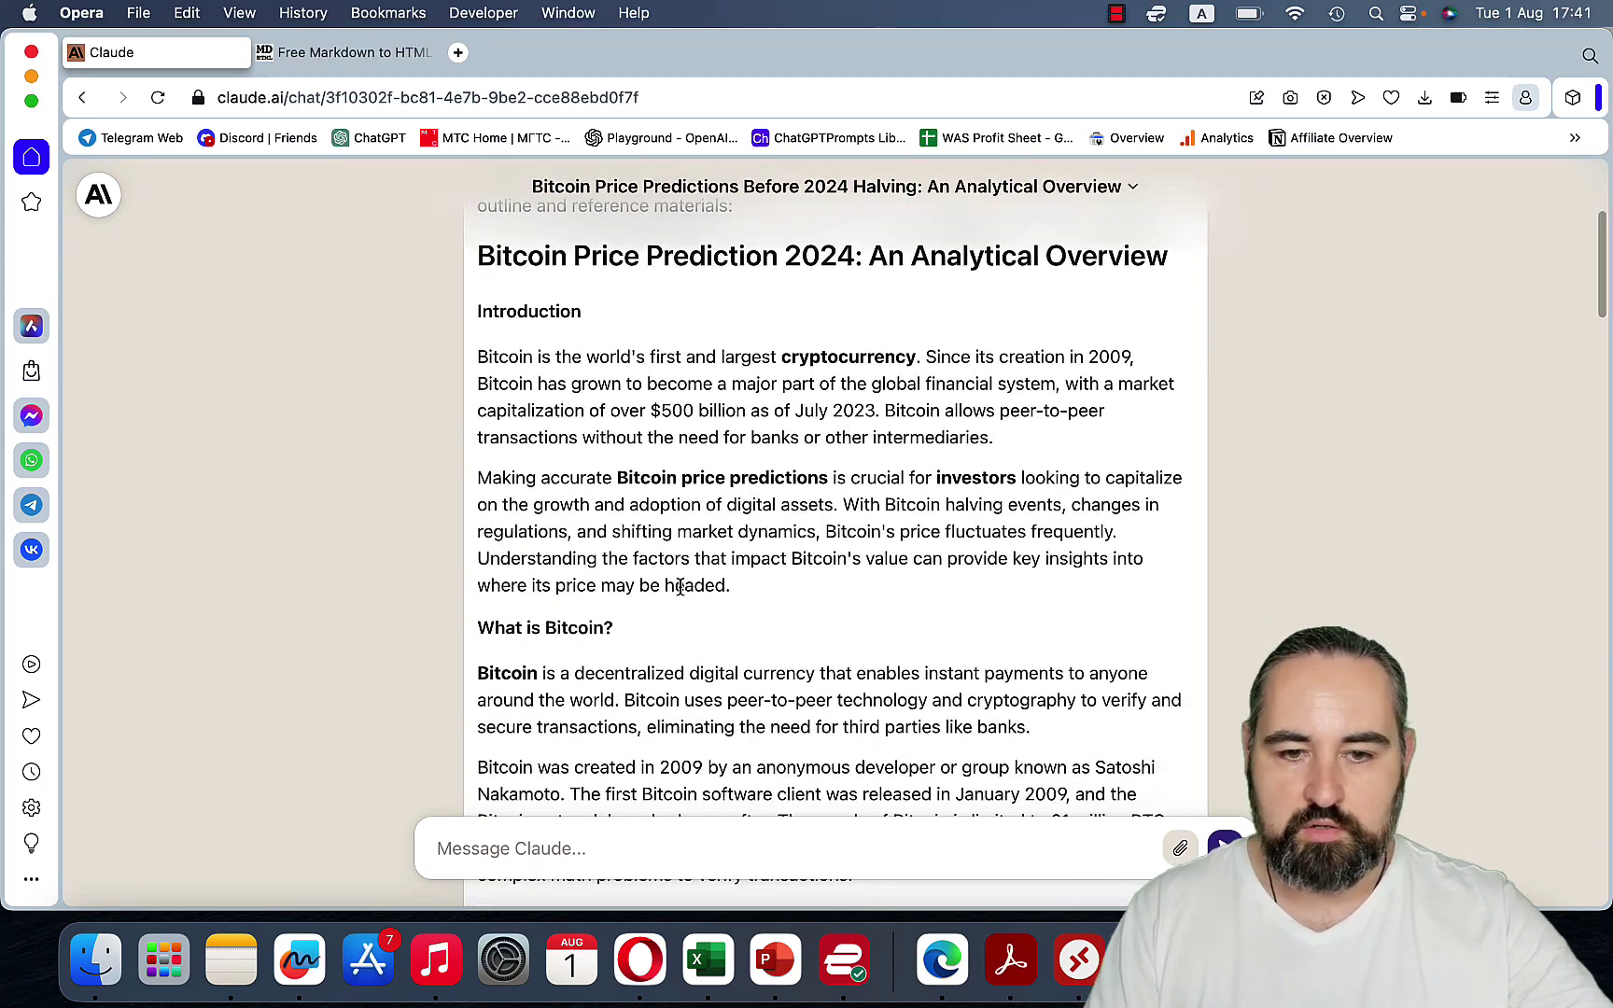
scroll(672, 537, down, 10)
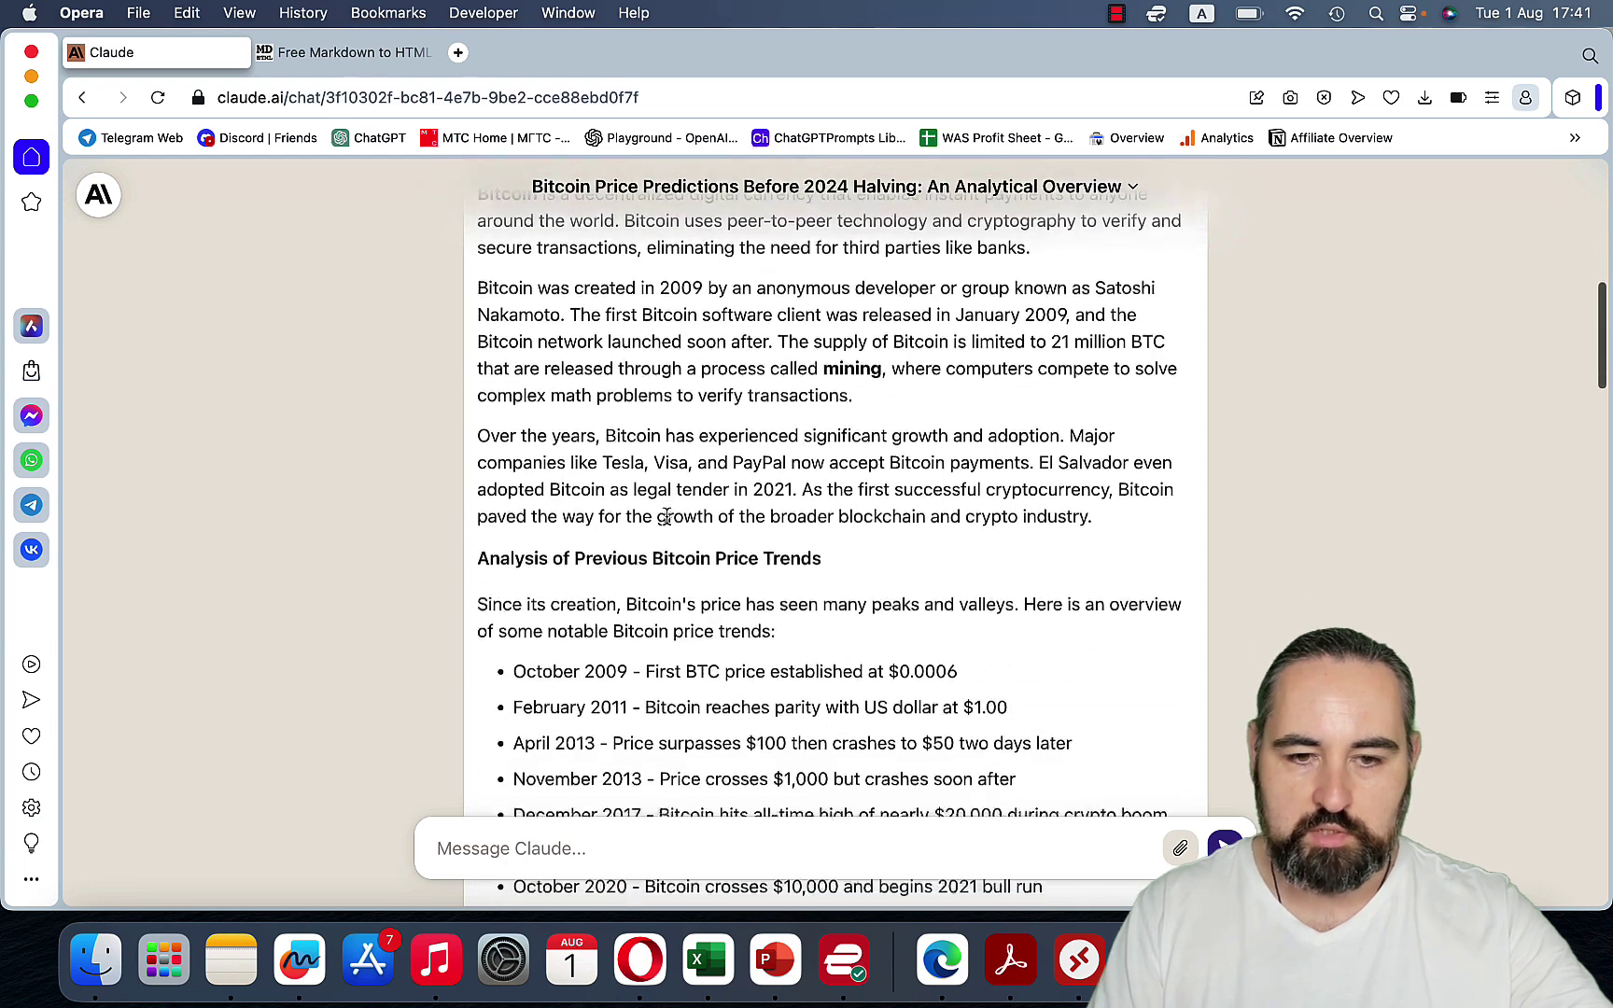
scroll(728, 632, down, 2)
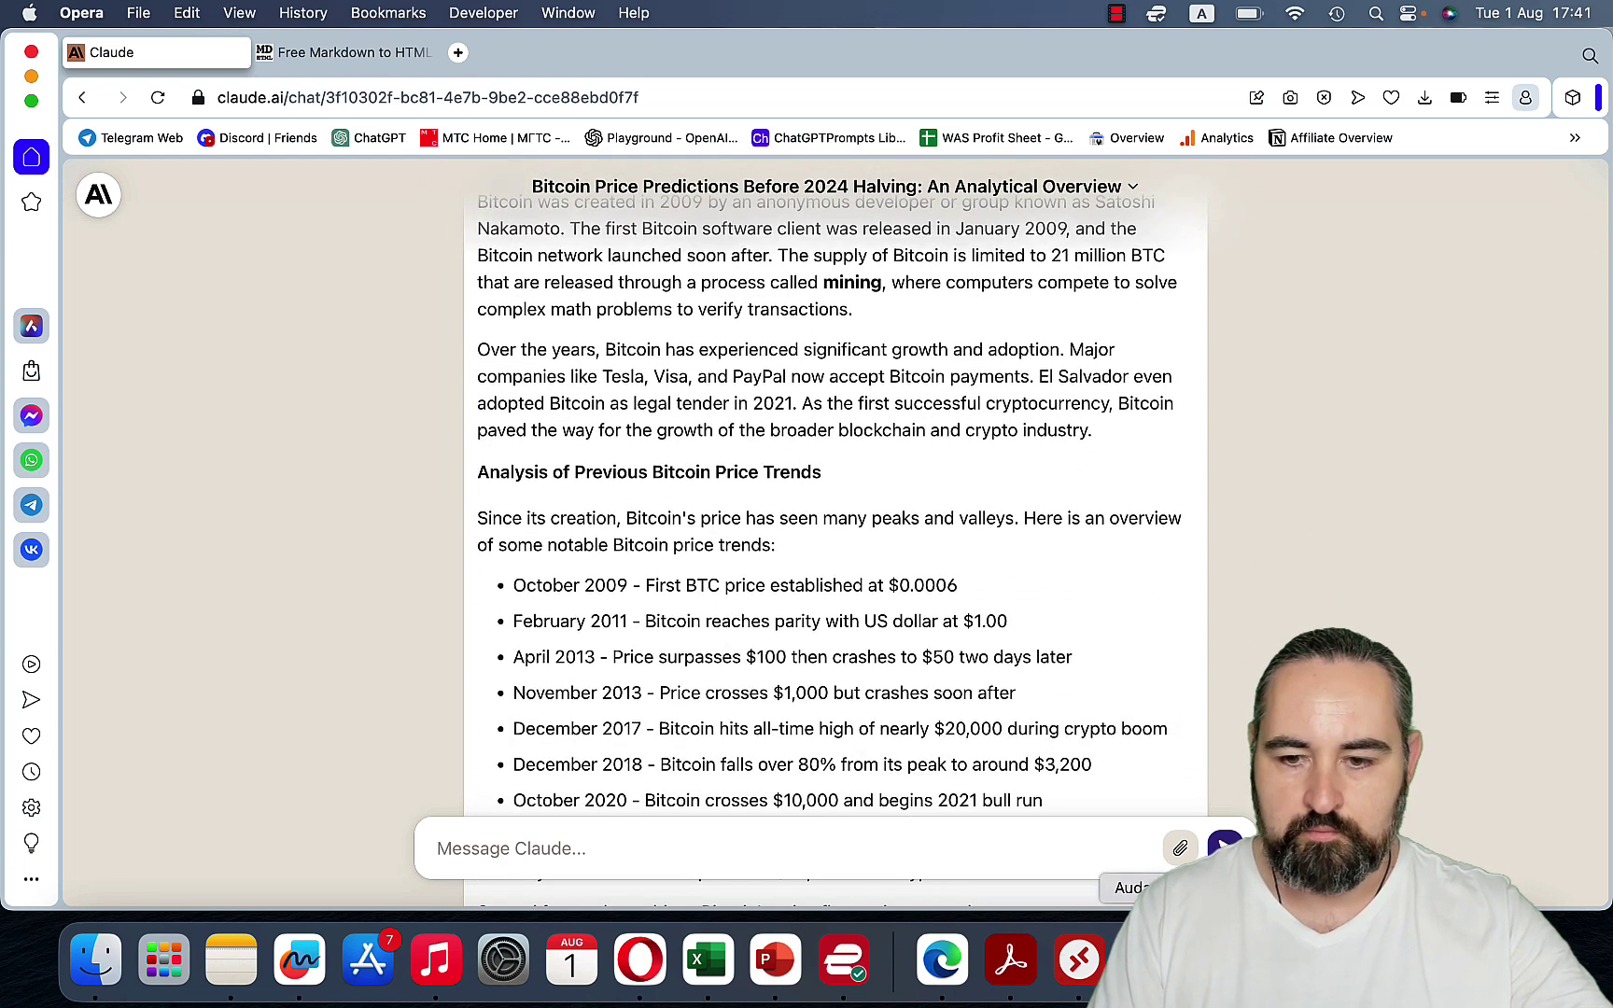
click(1216, 962)
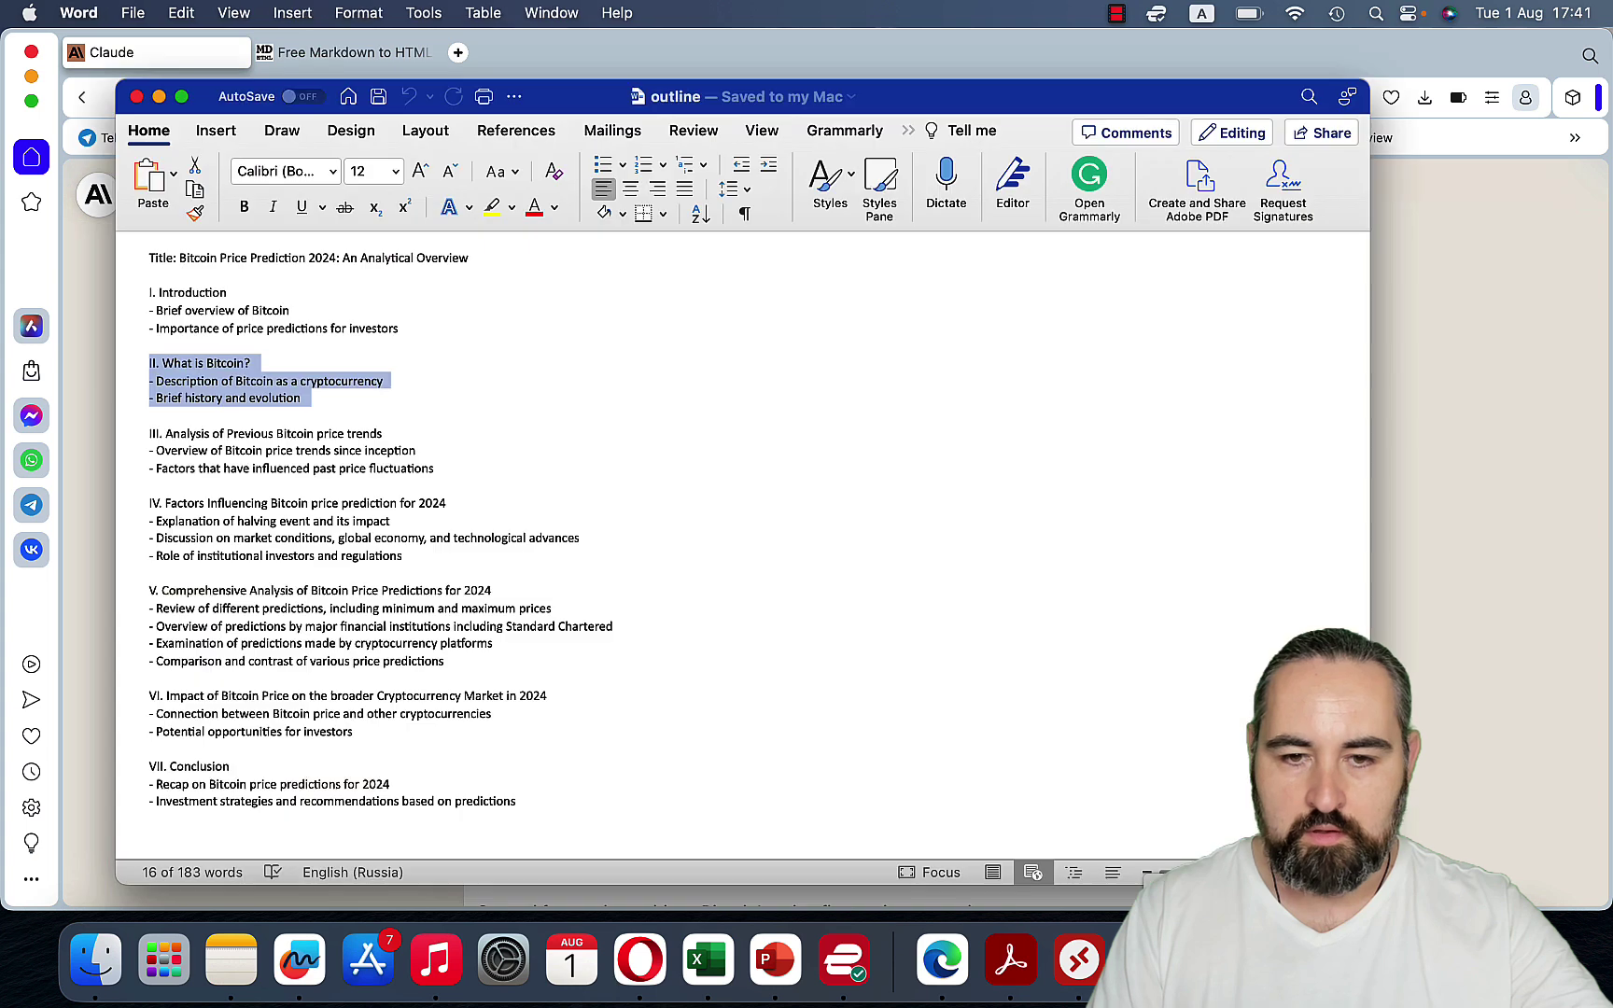
click(209, 319)
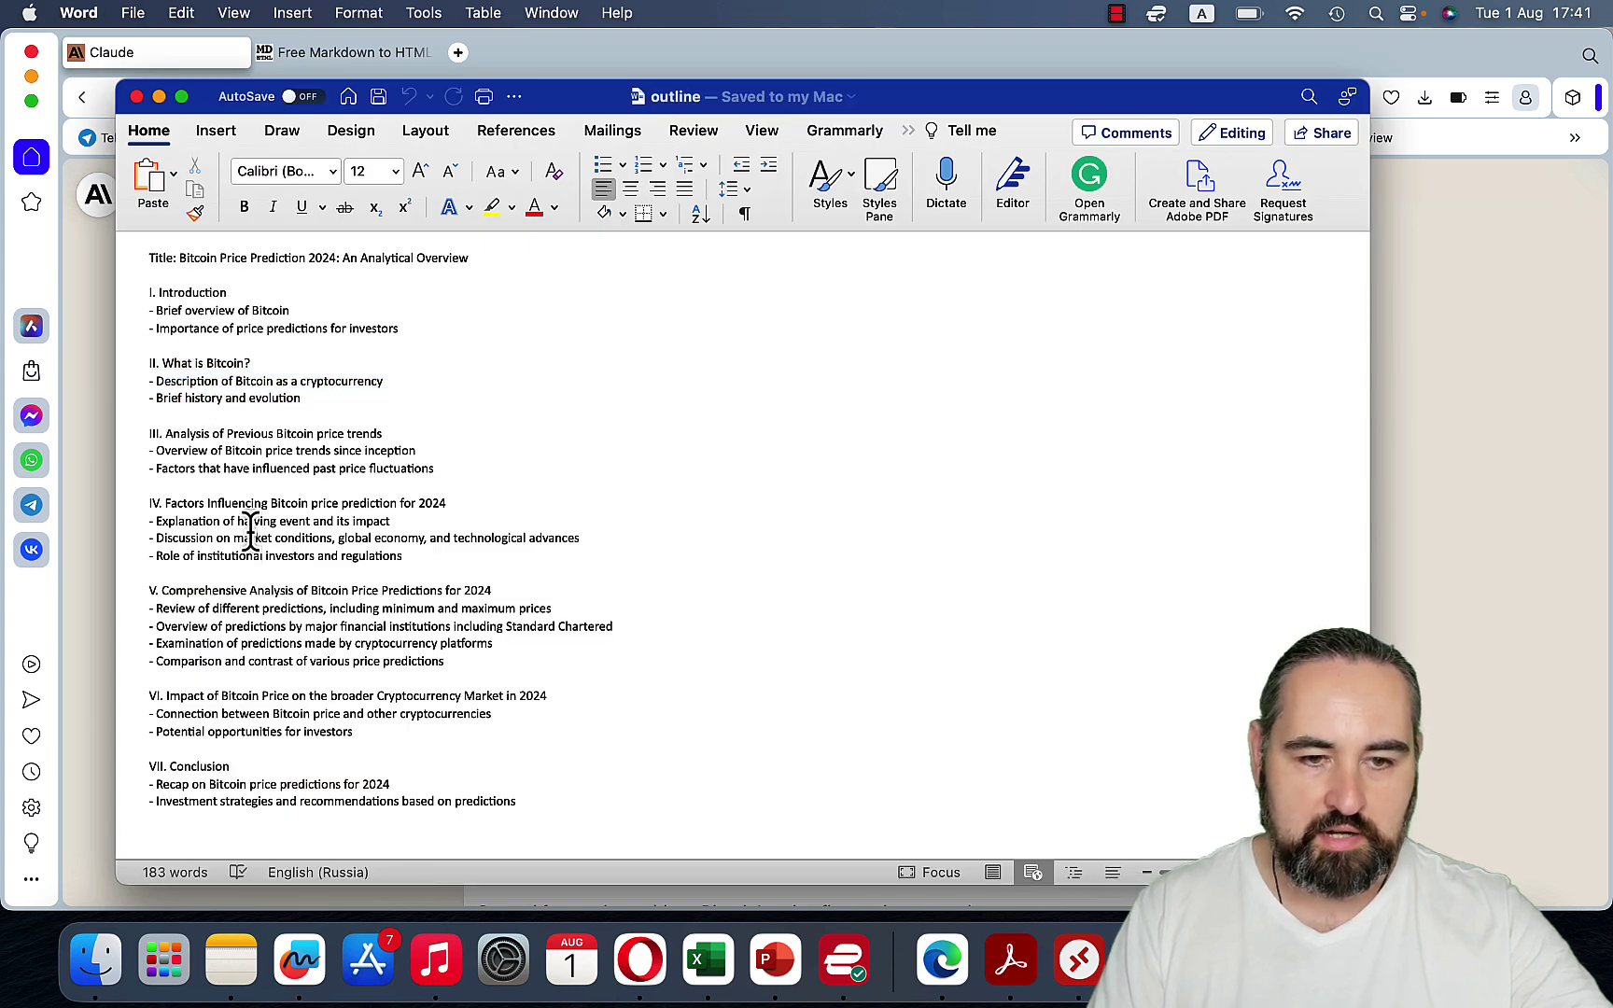
click(1486, 570)
Look through the rest of the generated article down to the conclusion, checking it against the original prompt
scroll(1080, 565, down, 10)
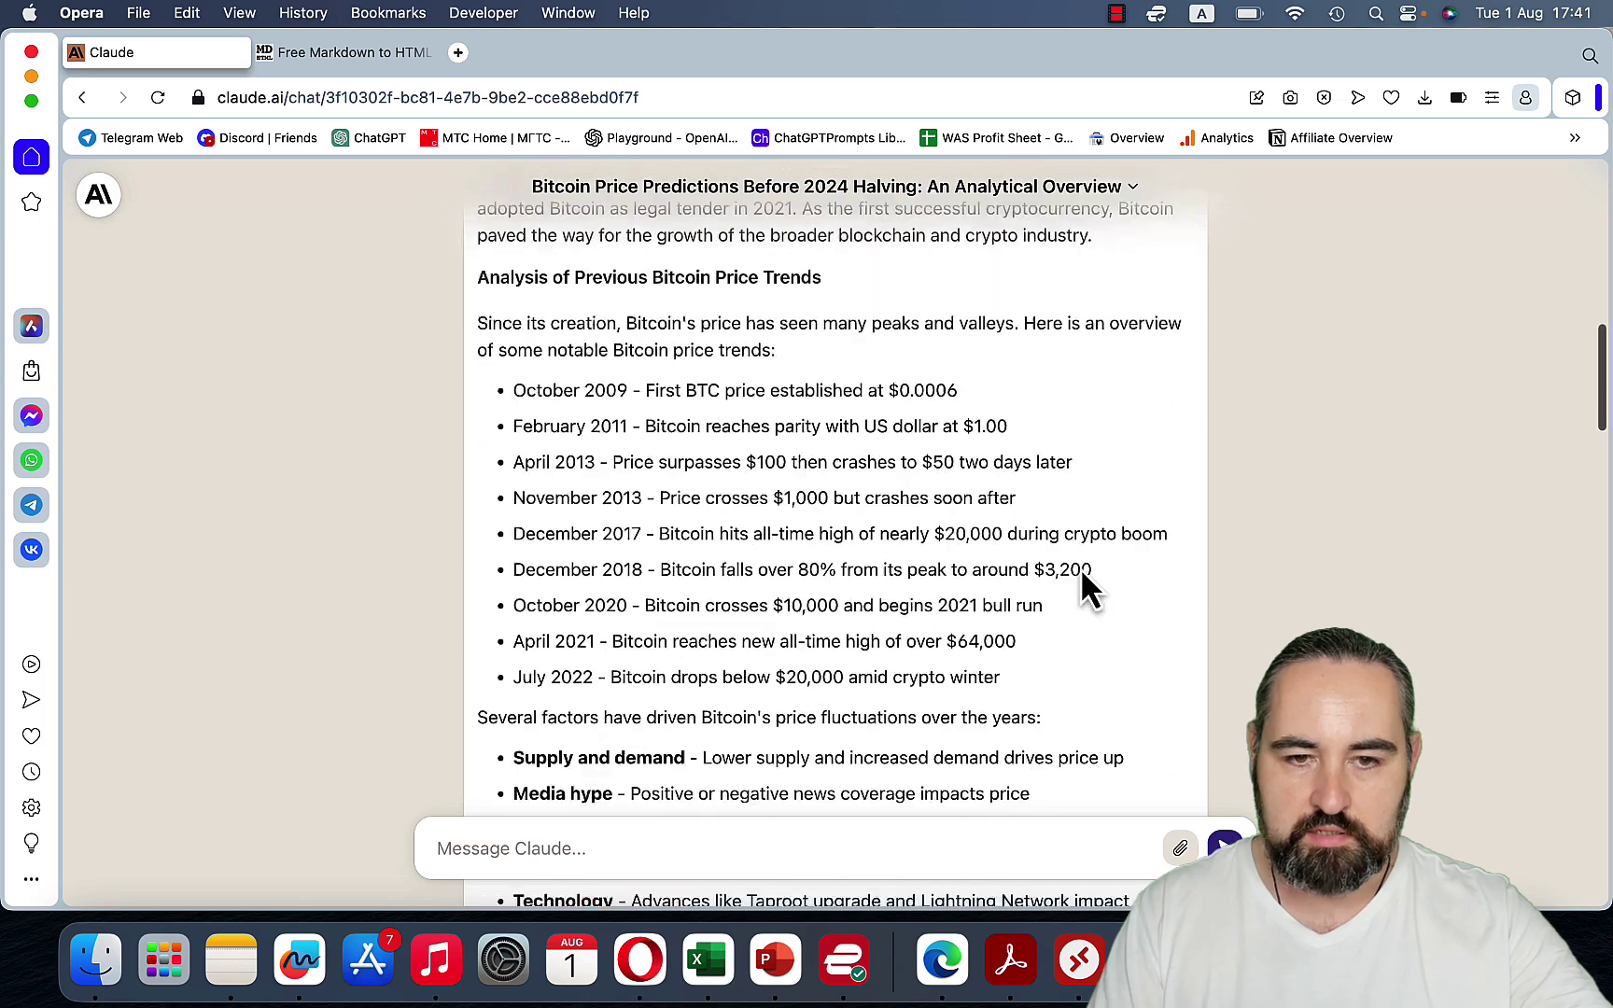
scroll(1080, 565, down, 15)
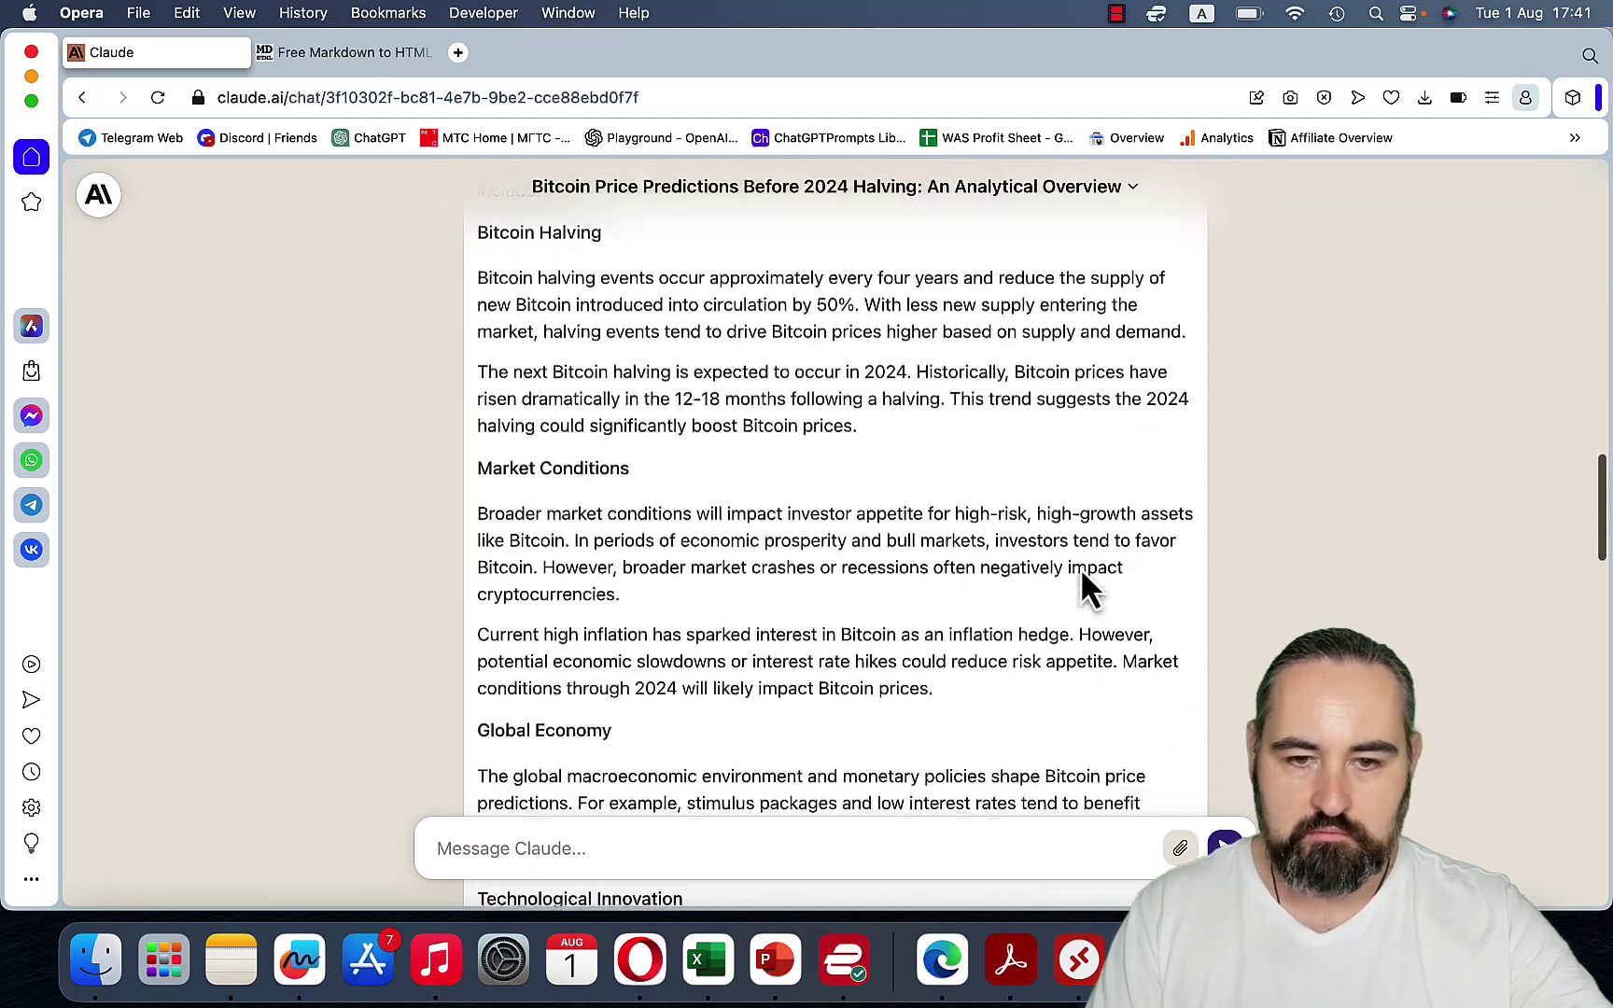
scroll(1080, 571, down, 6)
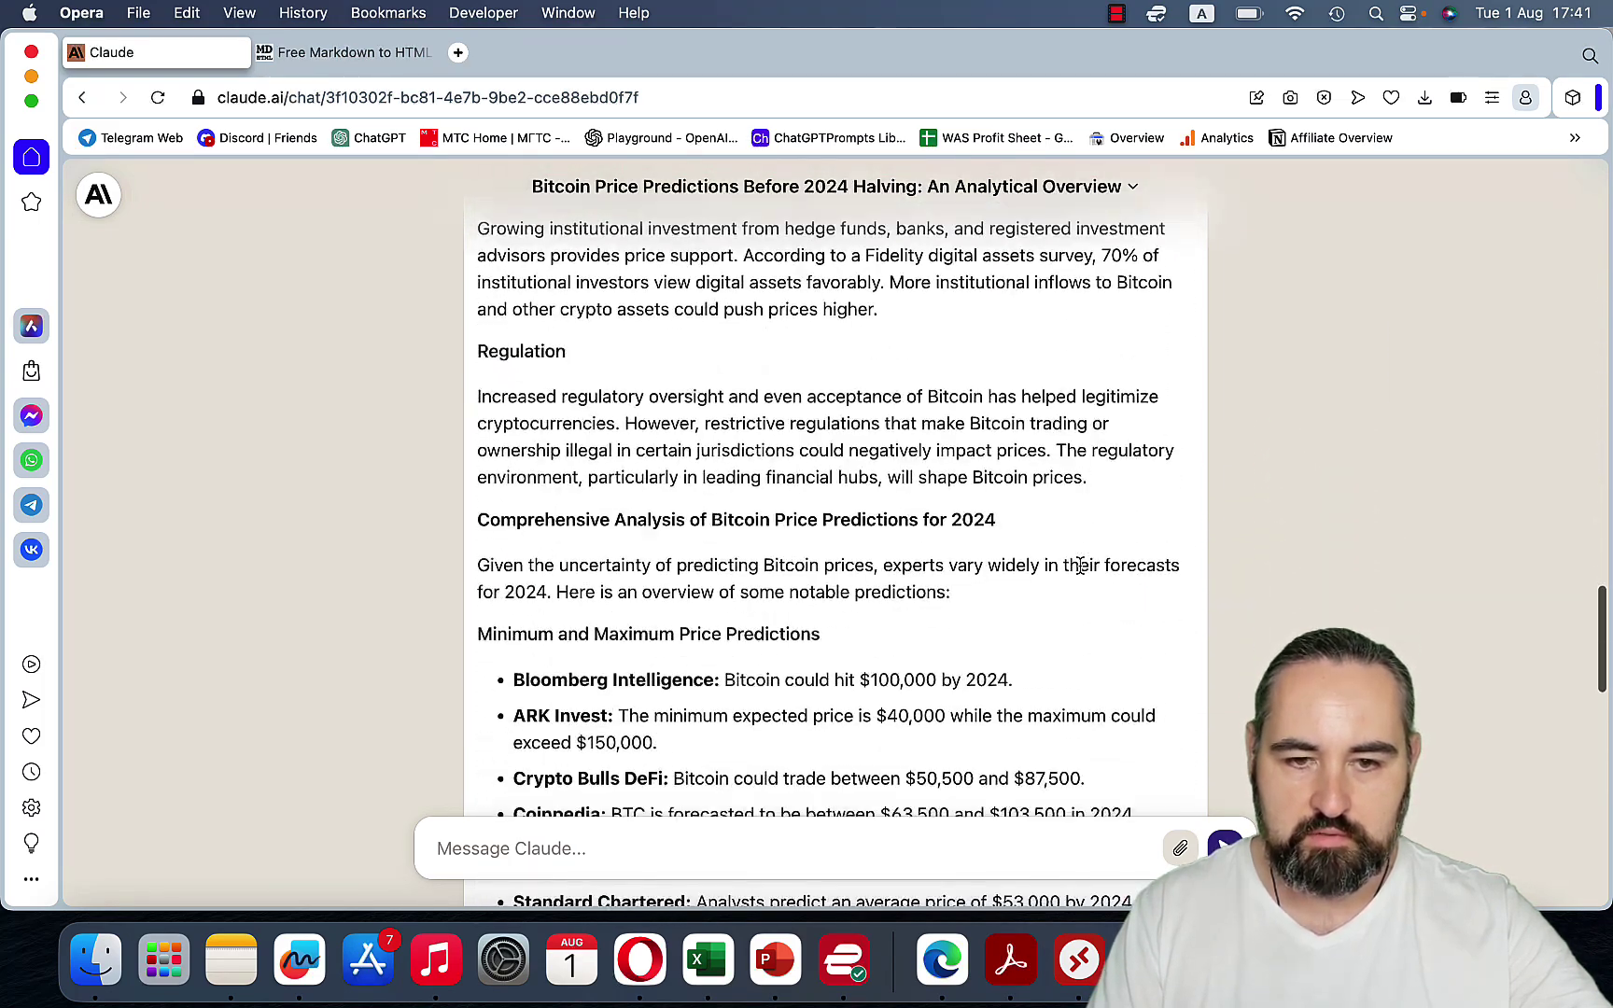
scroll(1083, 573, up, 6)
scroll(1080, 572, up, 20)
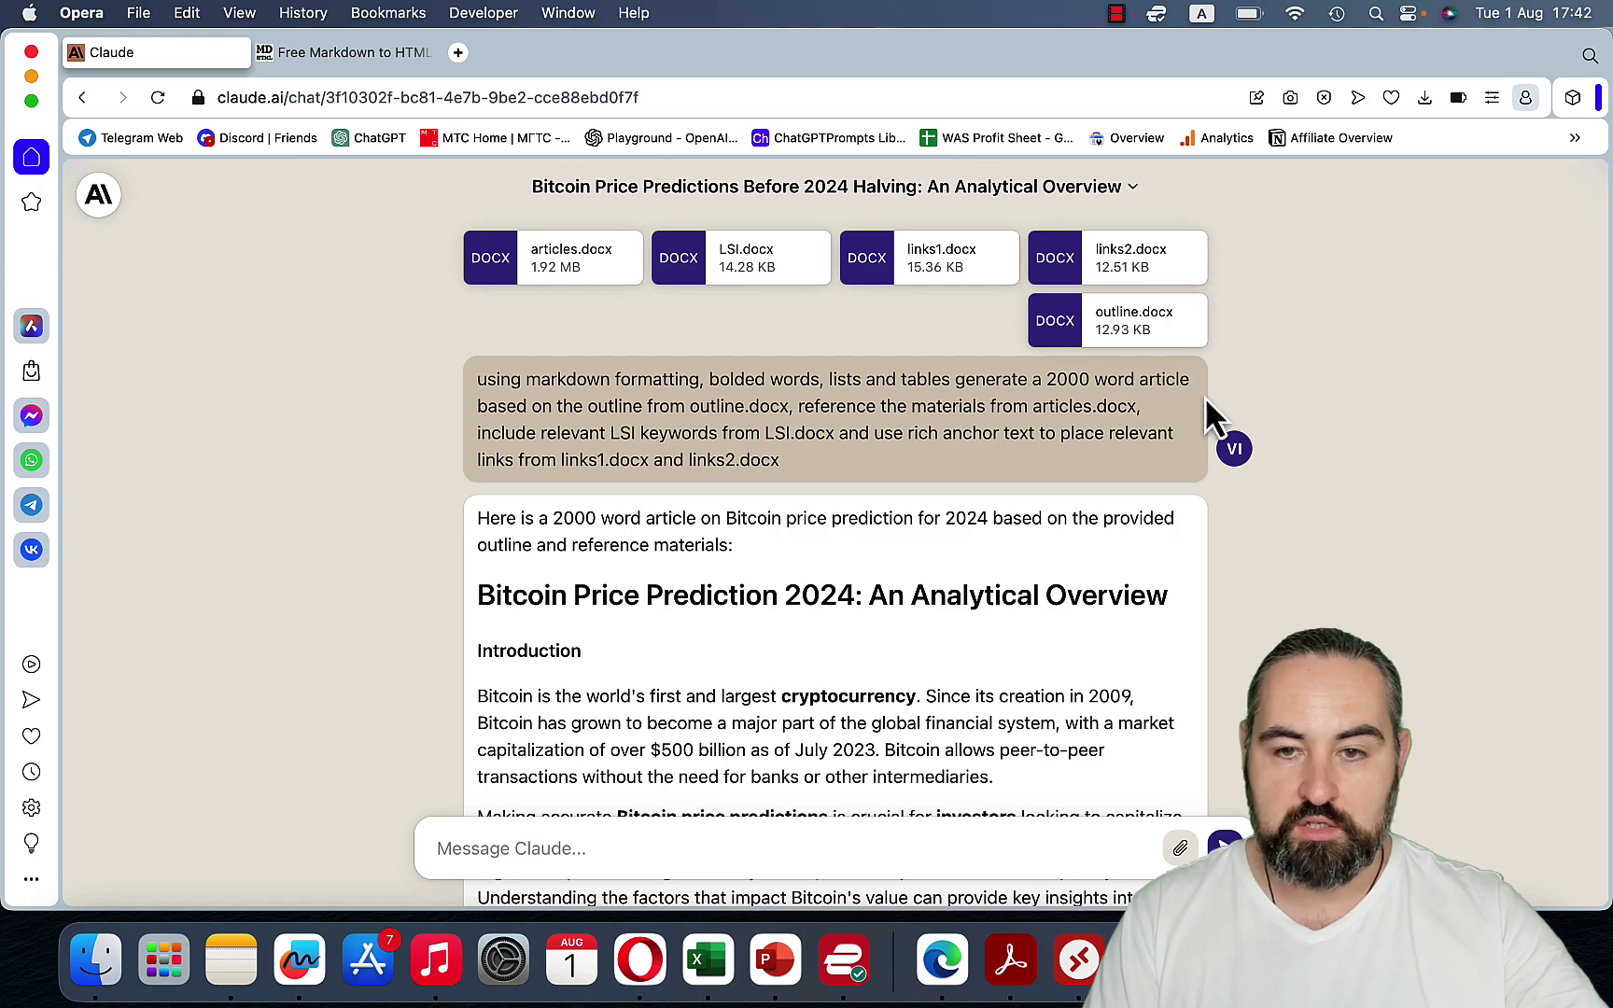
scroll(1167, 508, down, 20)
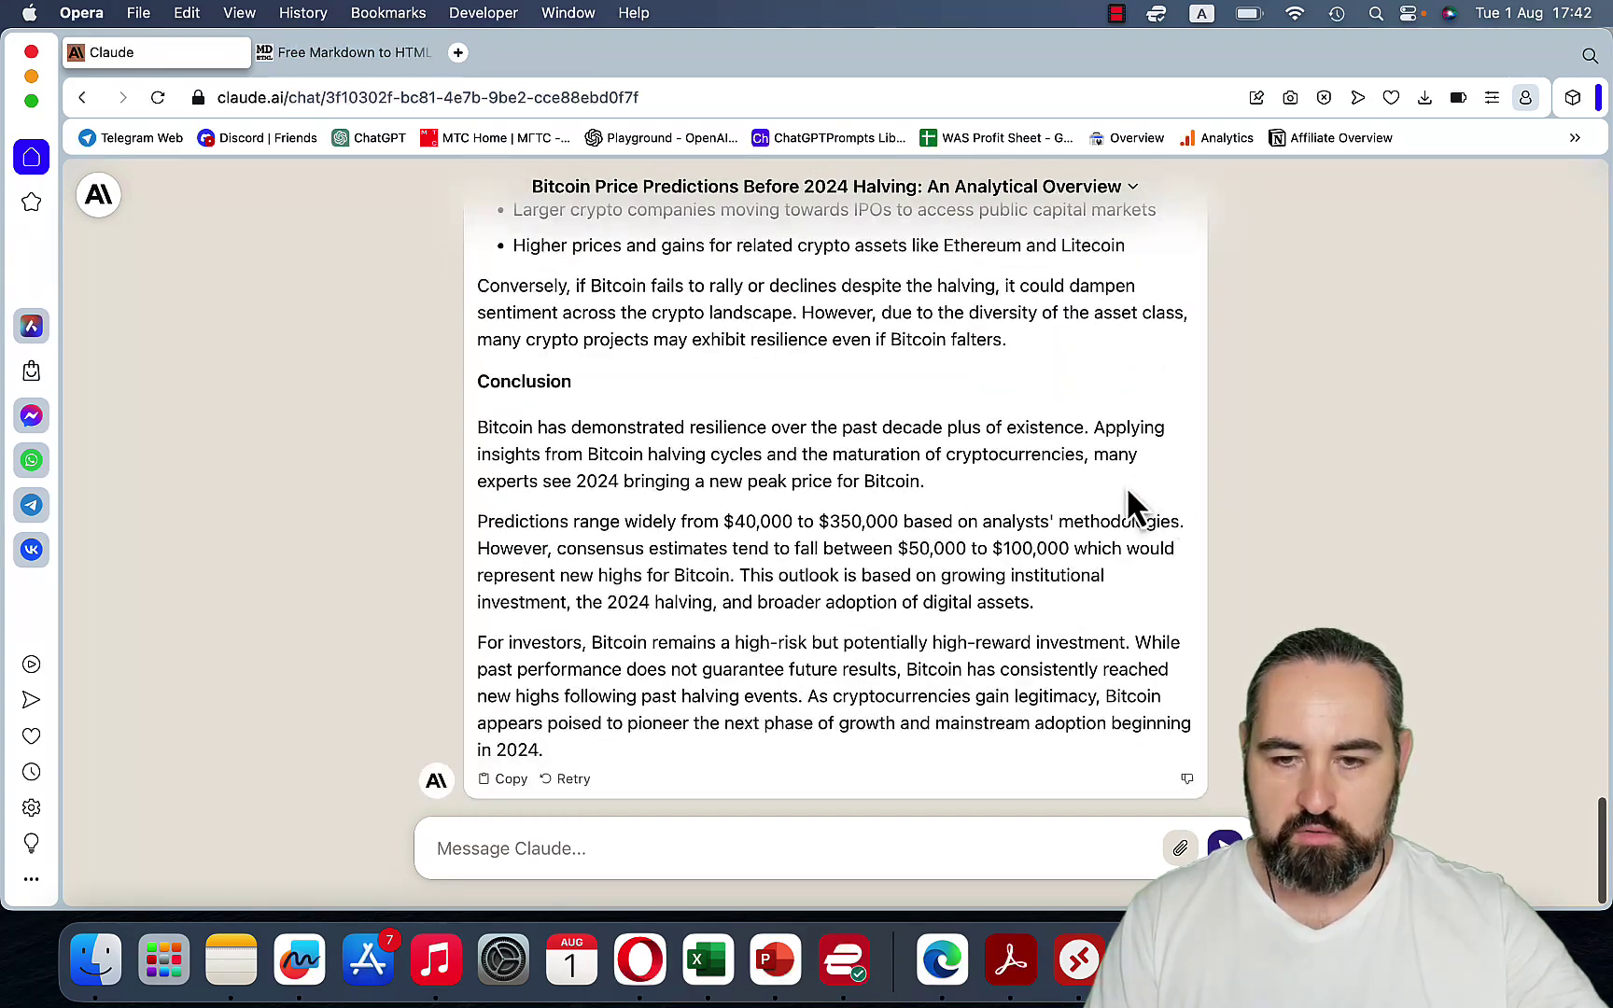
scroll(817, 602, up, 20)
scroll(812, 617, down, 20)
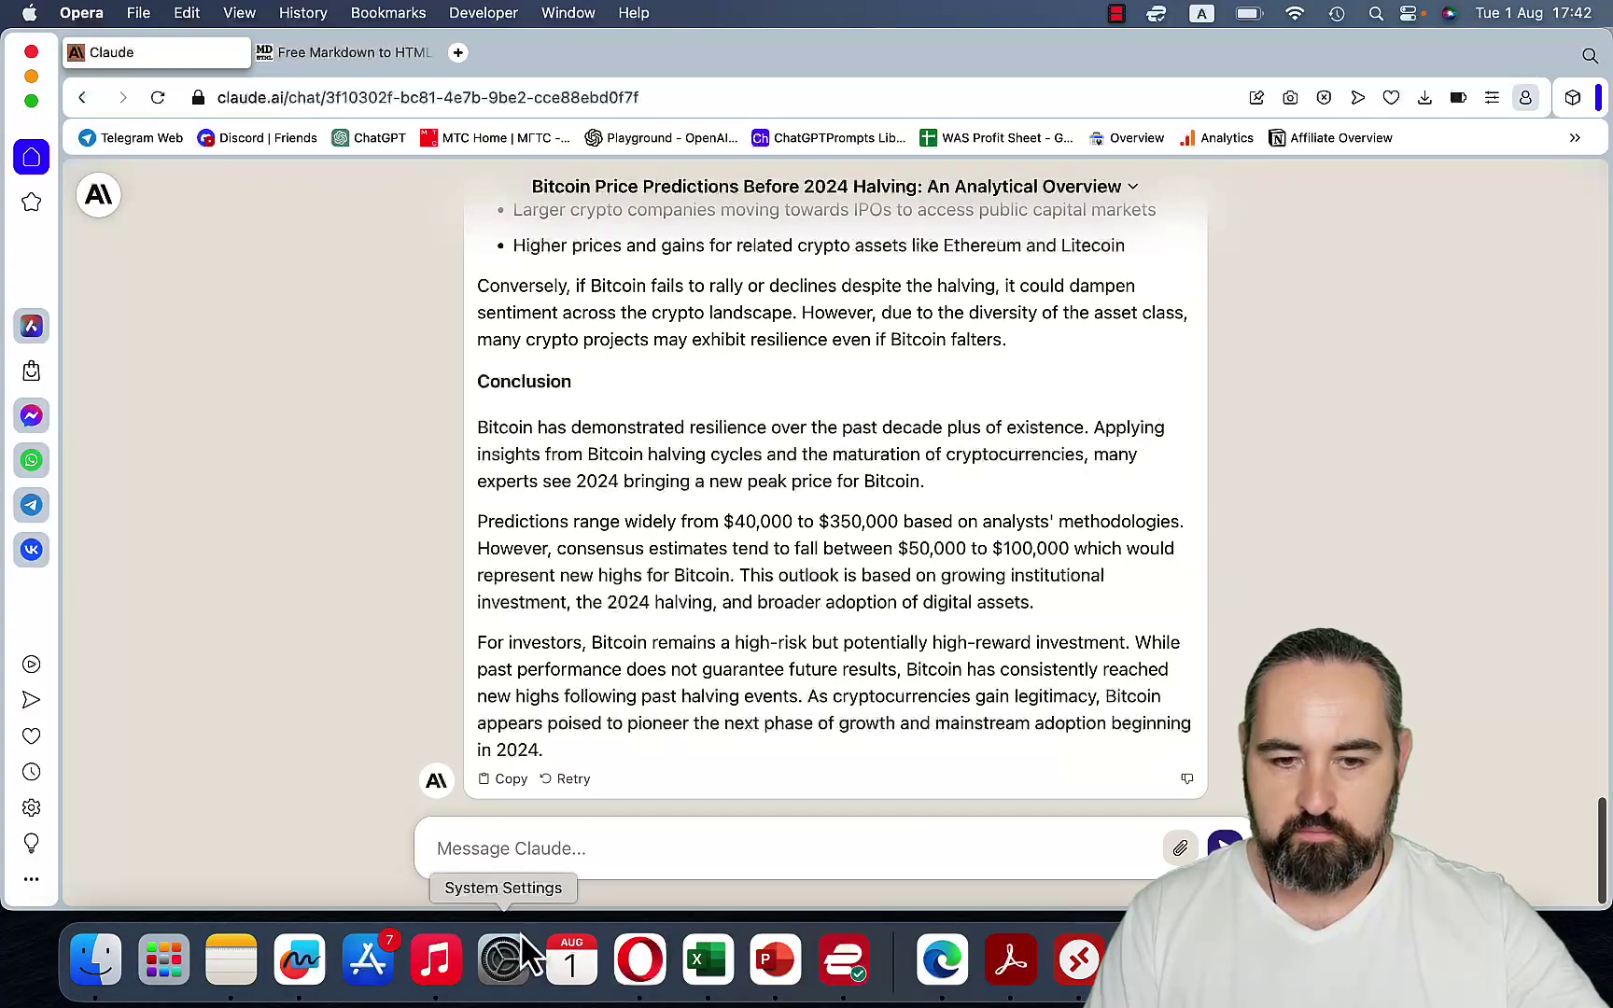
Write a follow-up prompt asking for rich anchor text to place relevant links from links1.docx and links2.docx
click(513, 846)
text(now)
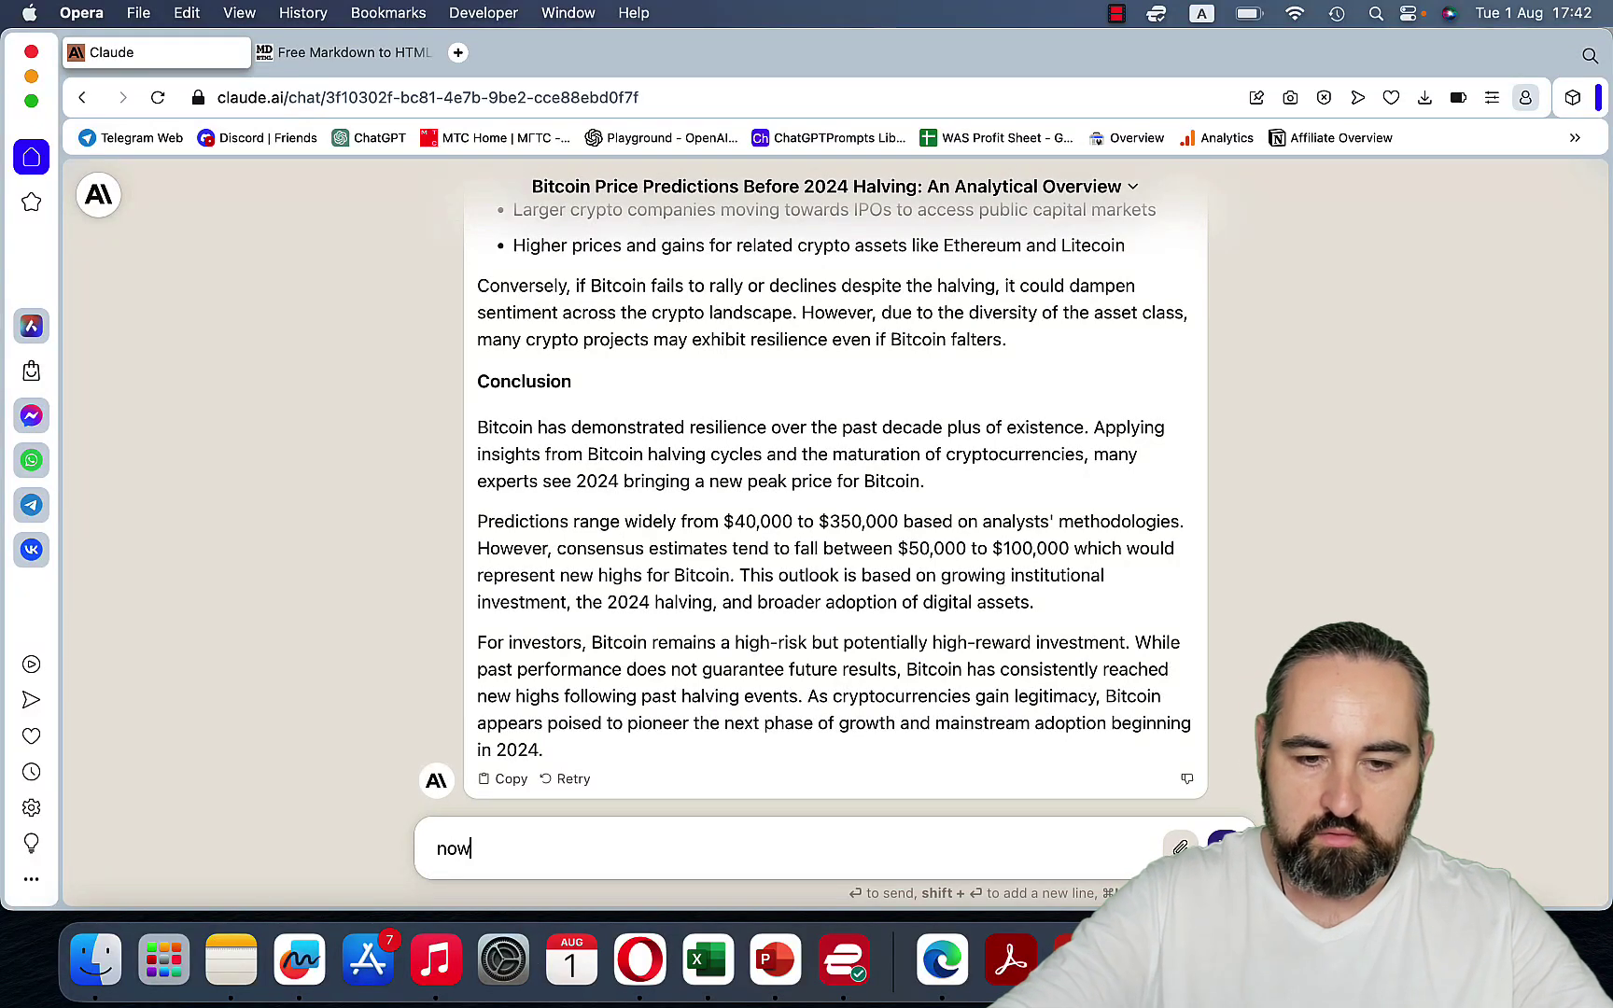
text(, use )
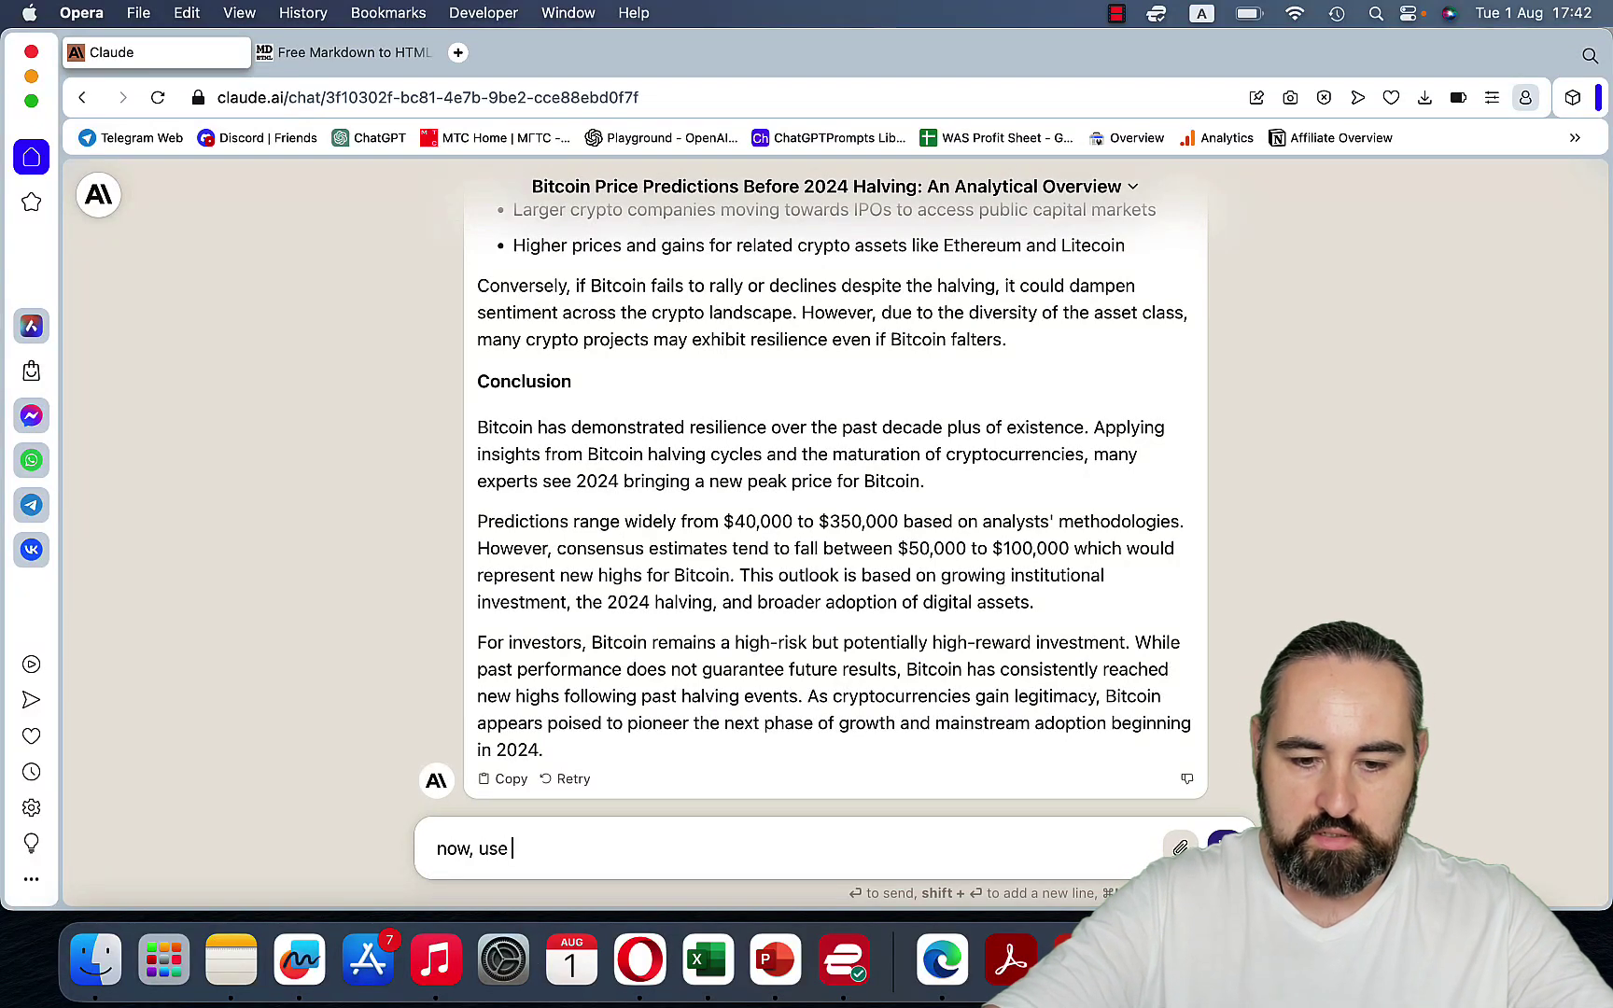
text(rich anchor text to place relevent links fron)
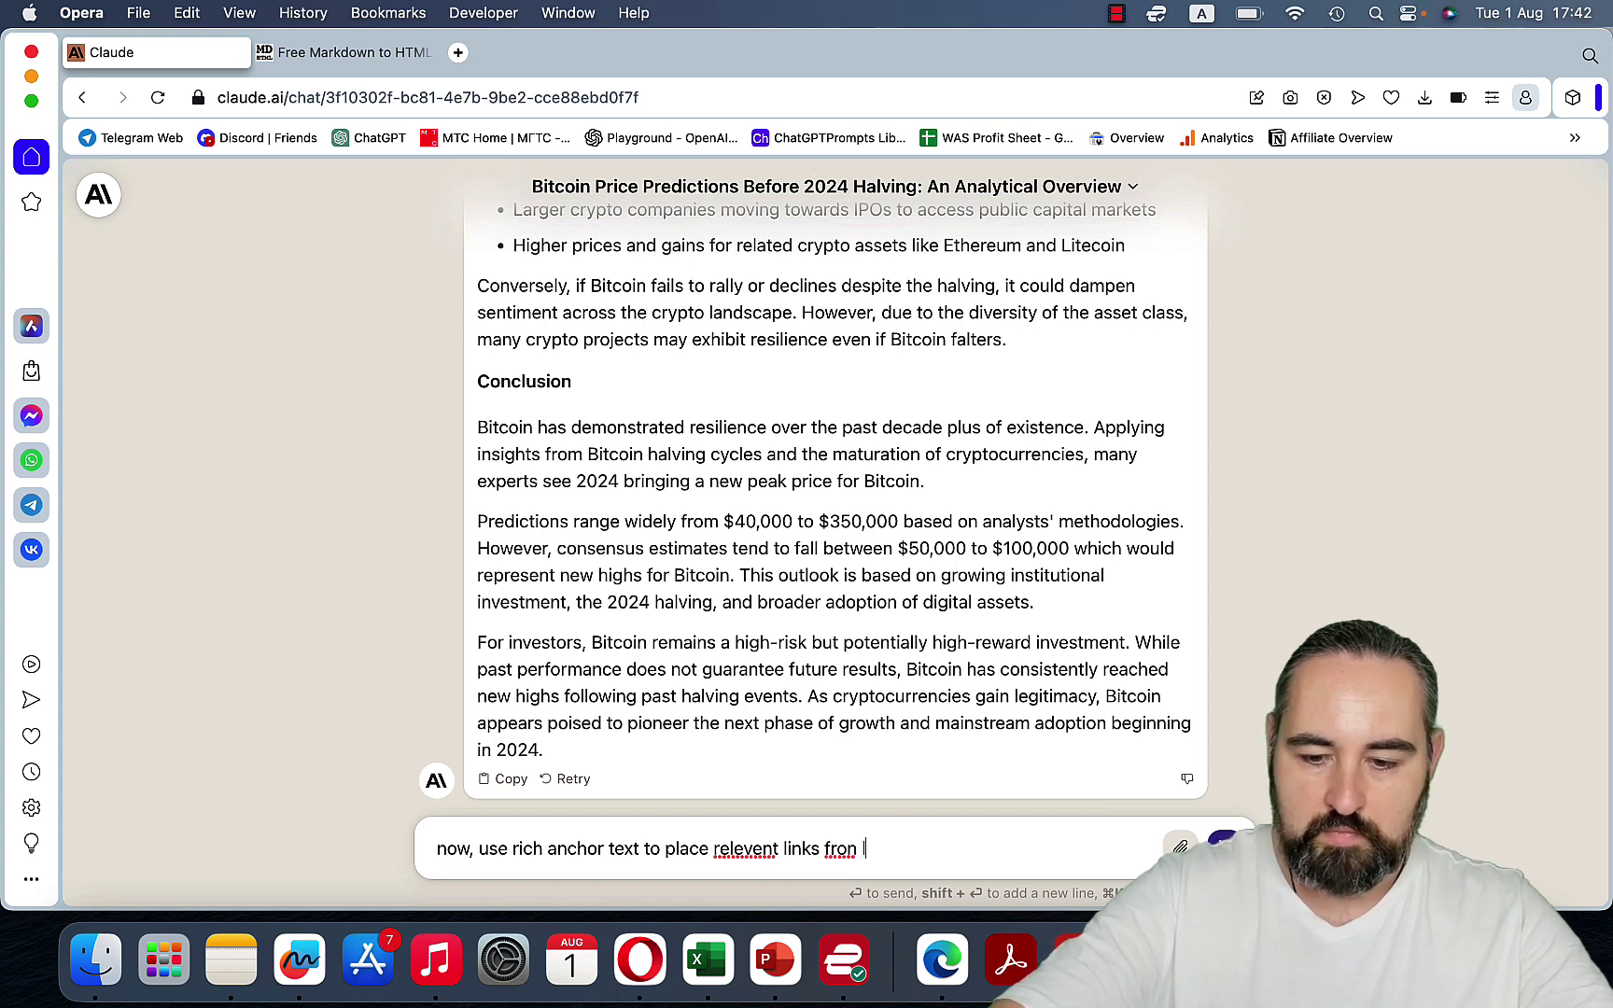
text(links1.do)
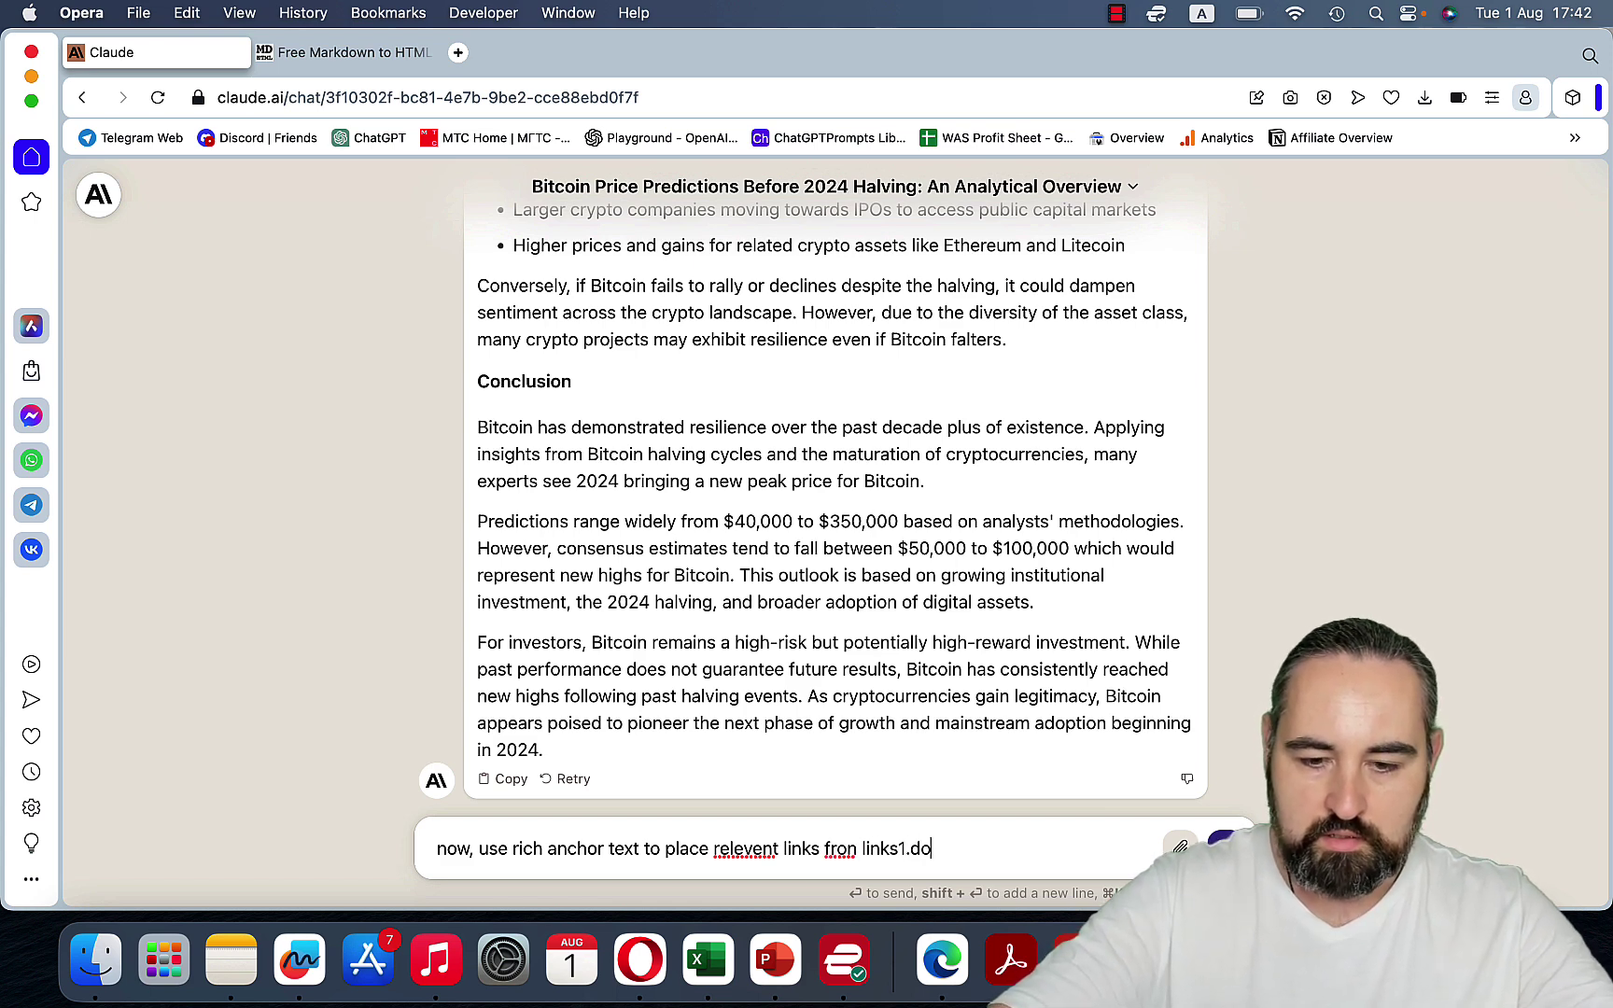
text(cx and lin)
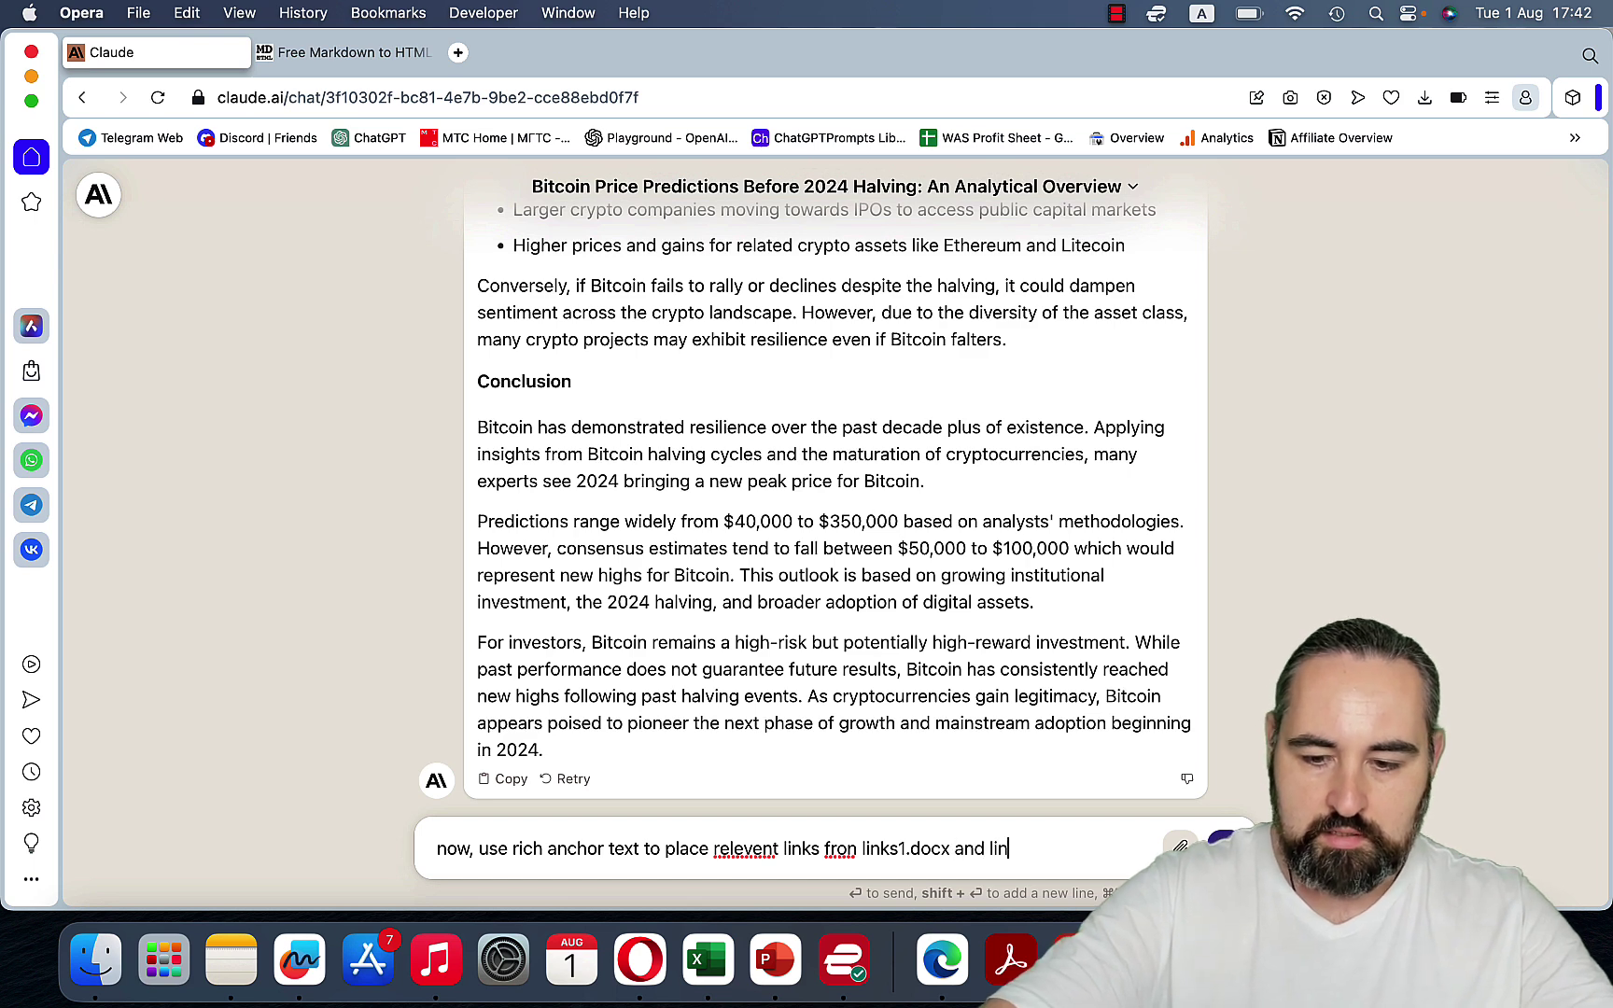
text(ks2.)
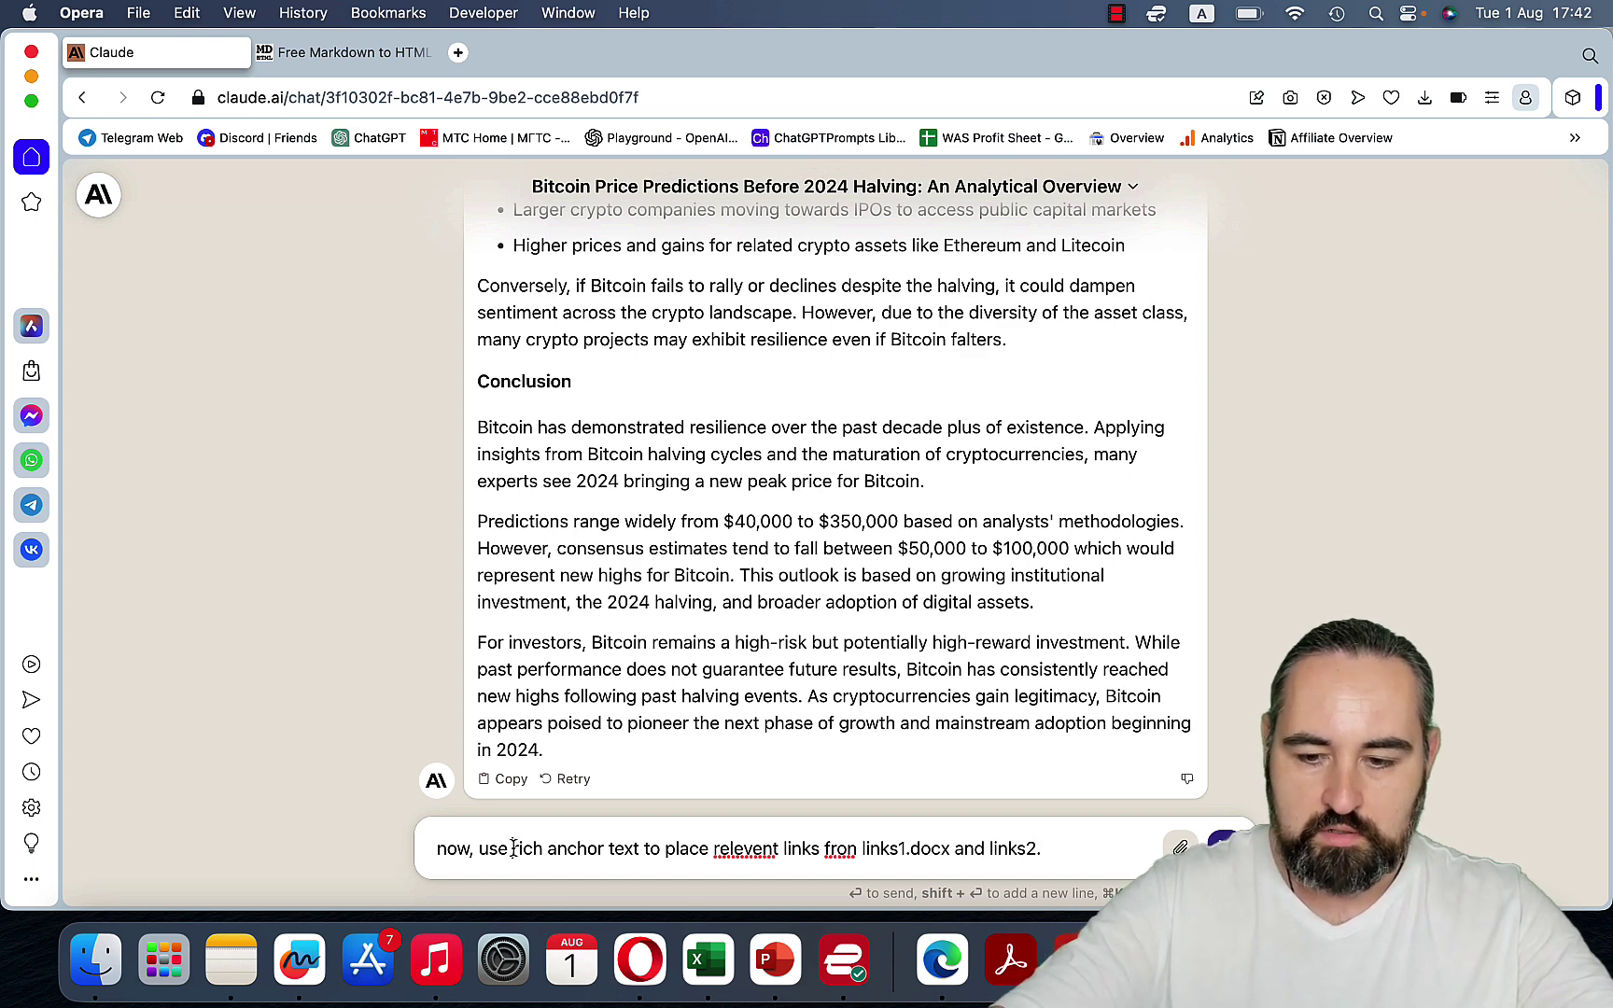
text(docs)
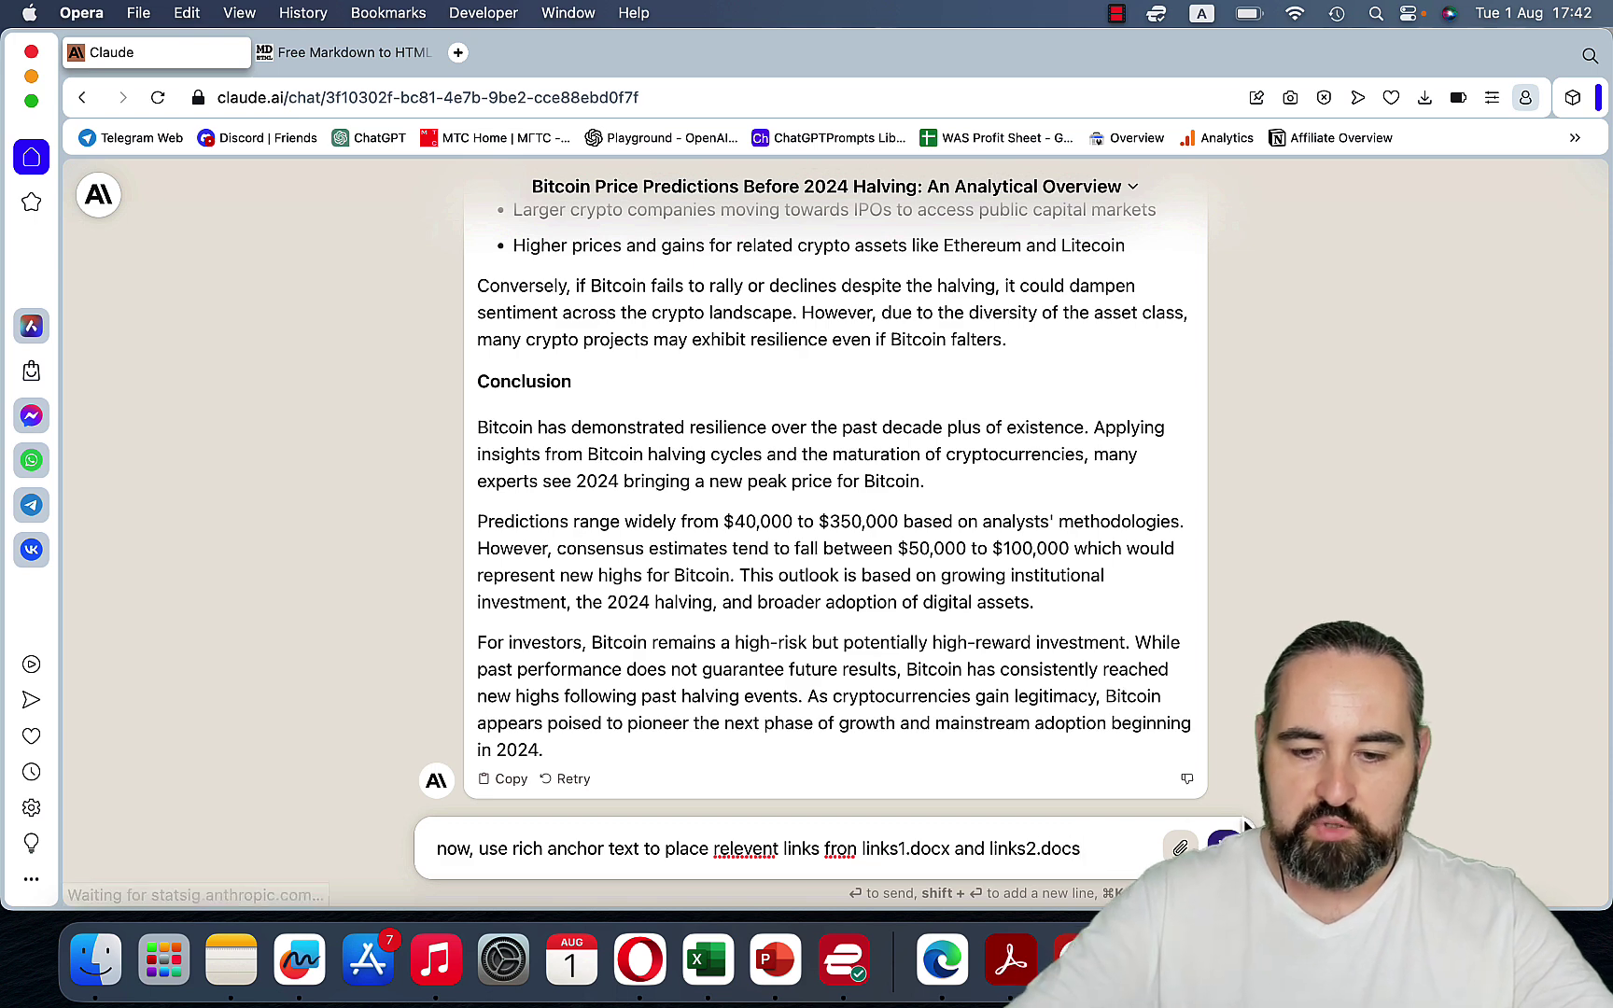
key(BackSpace)
text(x)
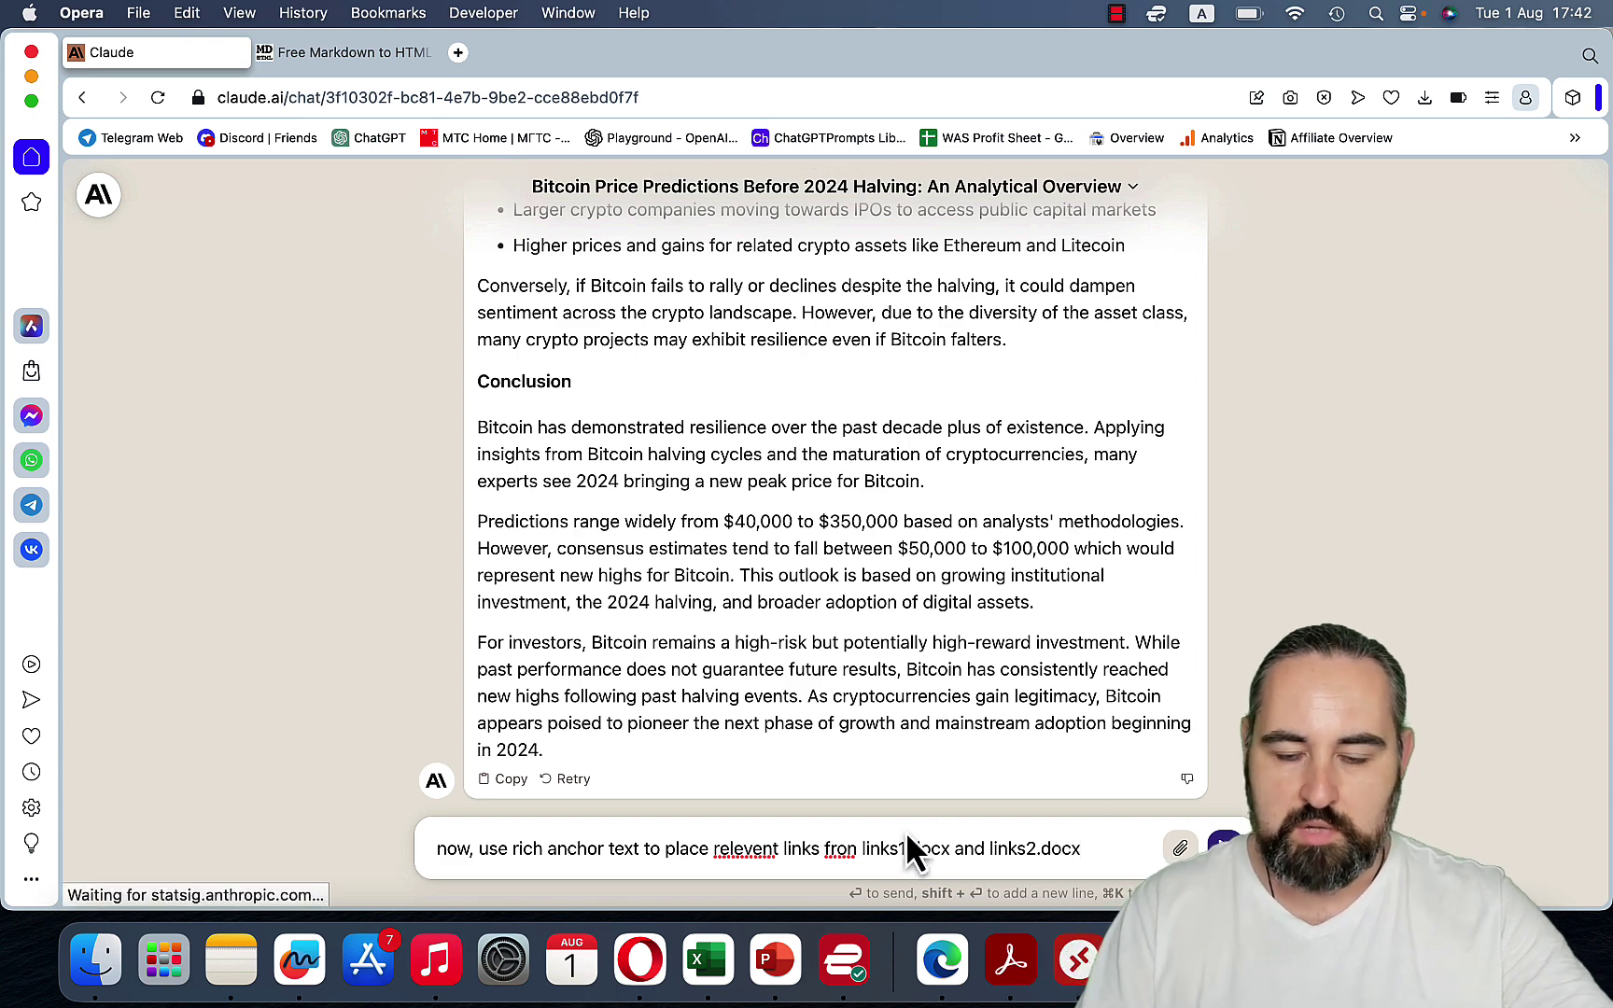
Correct the misspelled words in the prompt to "from" and "relevant", and submit it
click(830, 848)
text(m)
key(Delete)
double_click(761, 848)
text(relevant)
key(Return)
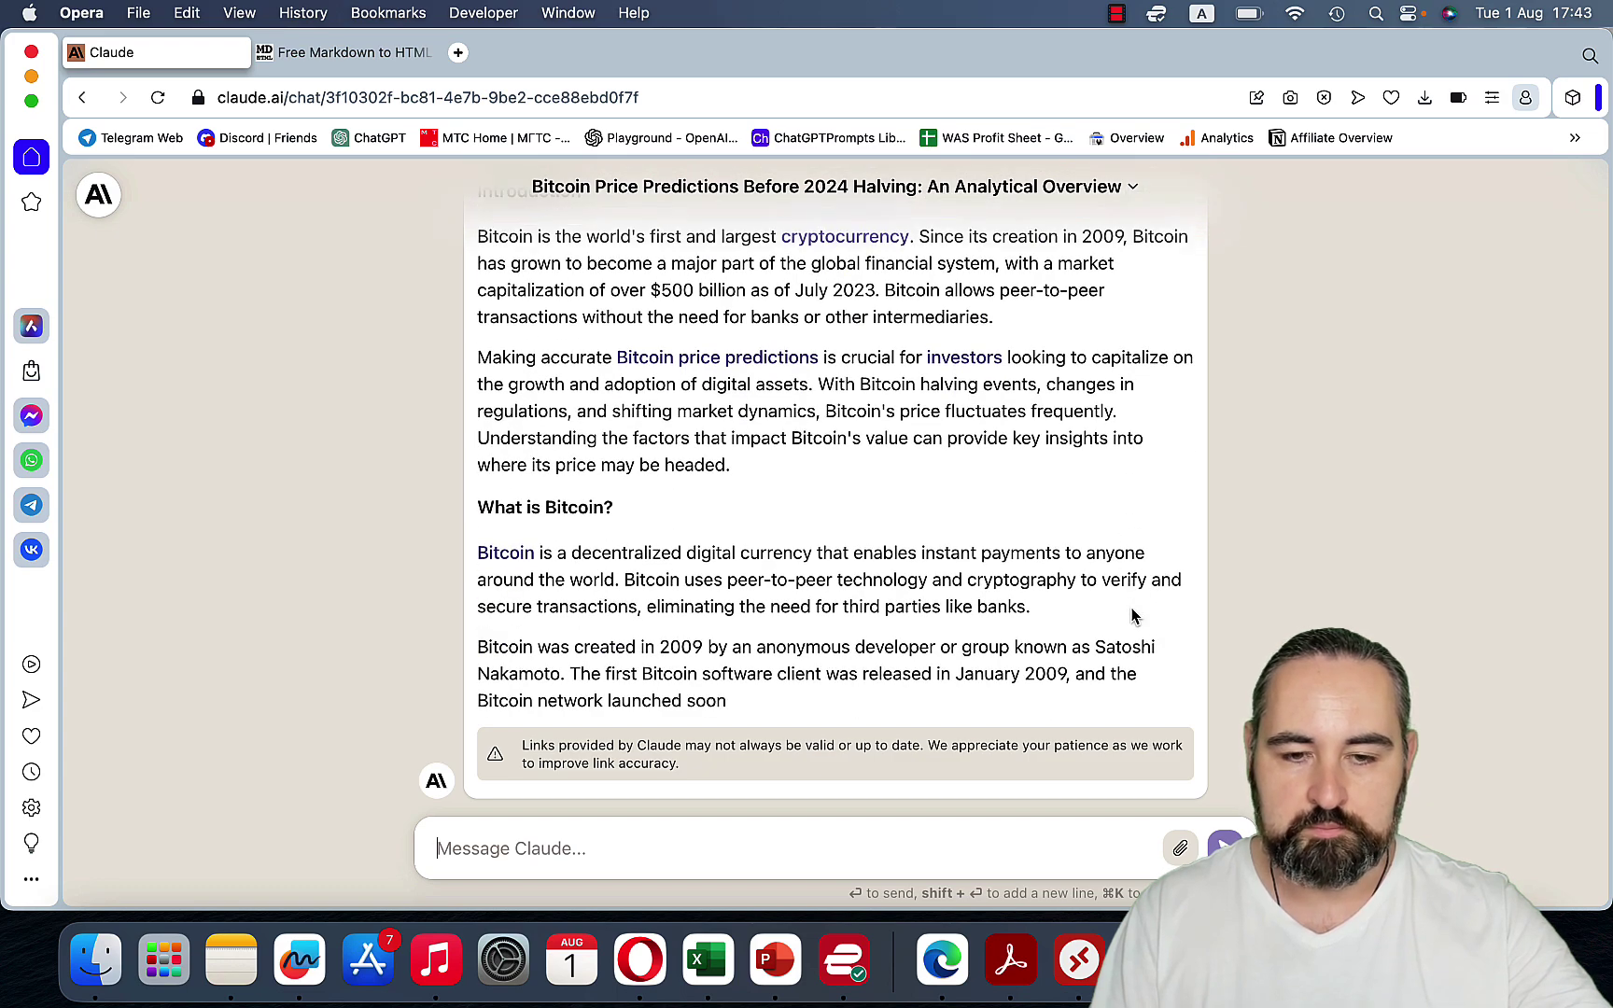
Ask how many keywords from LSI.docx were used in the above article, and whether any are unused
scroll(1133, 616, up, 3)
scroll(1132, 616, up, 10)
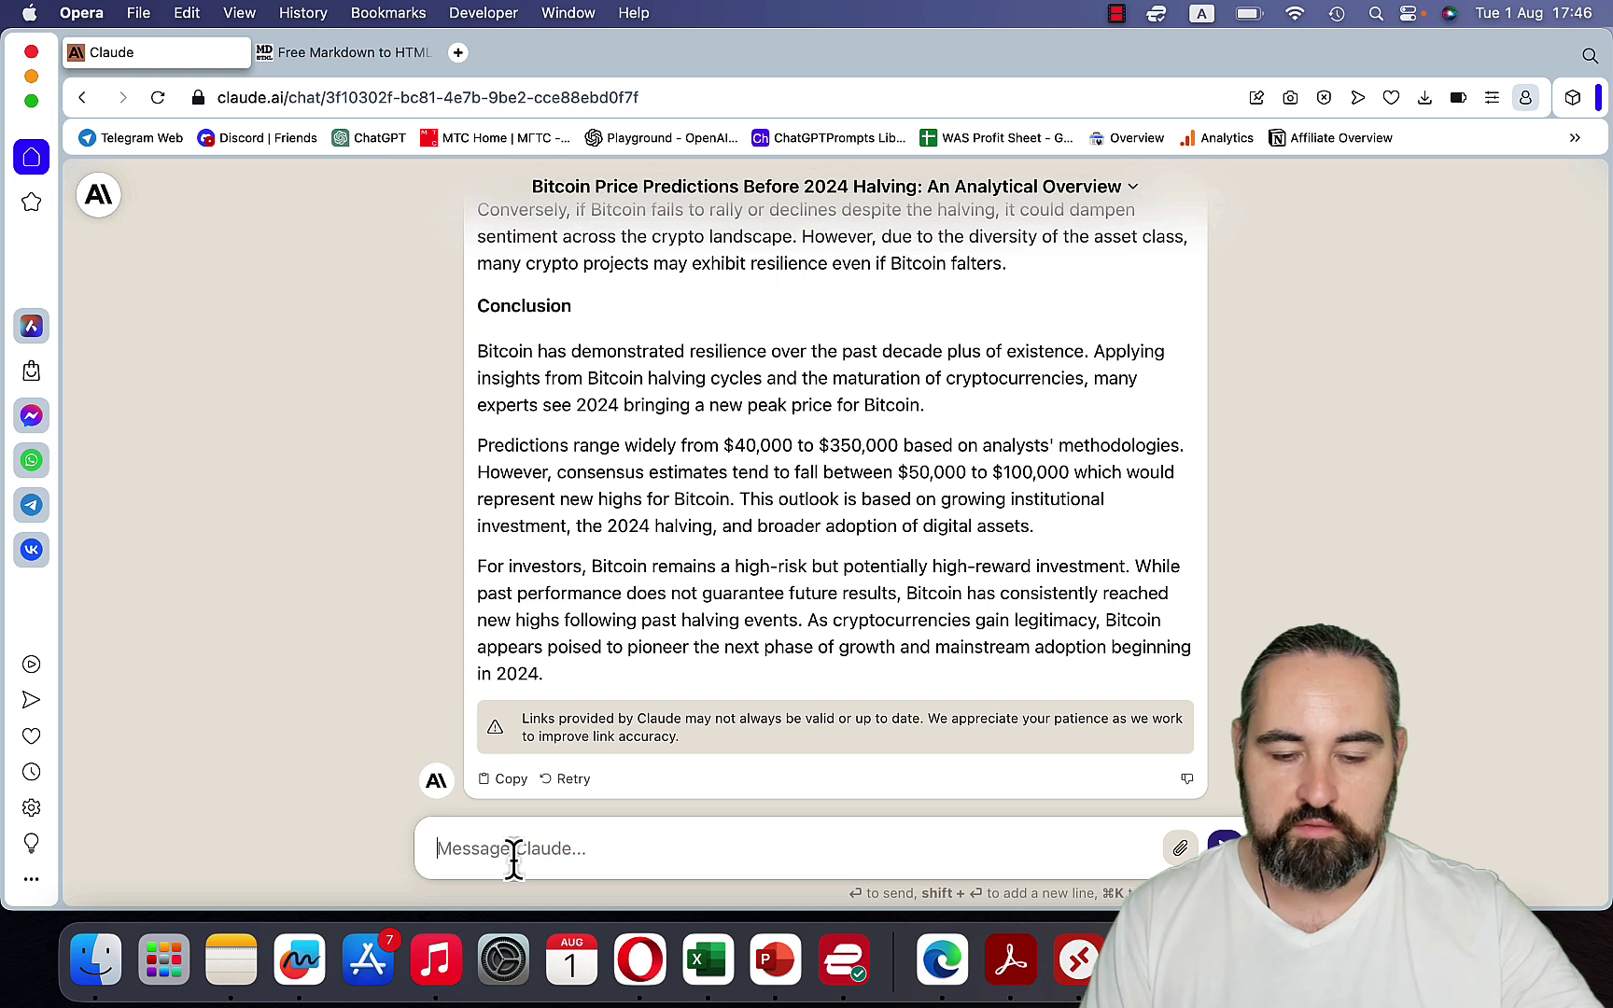
text(how)
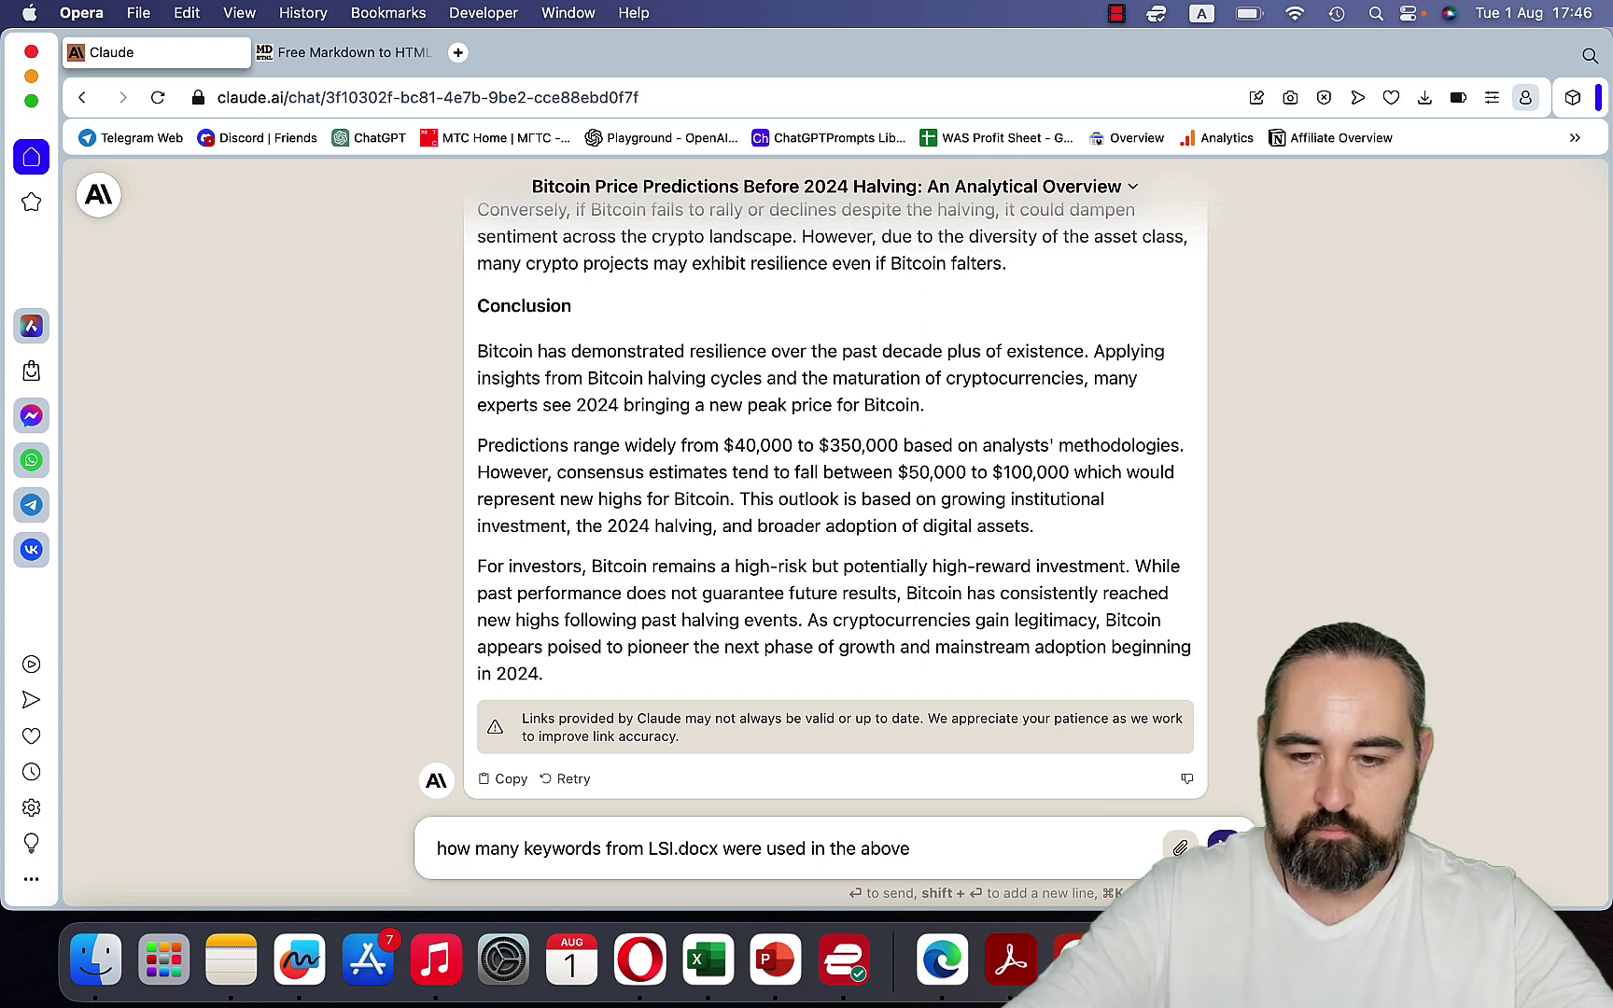
text(?)
key(Return)
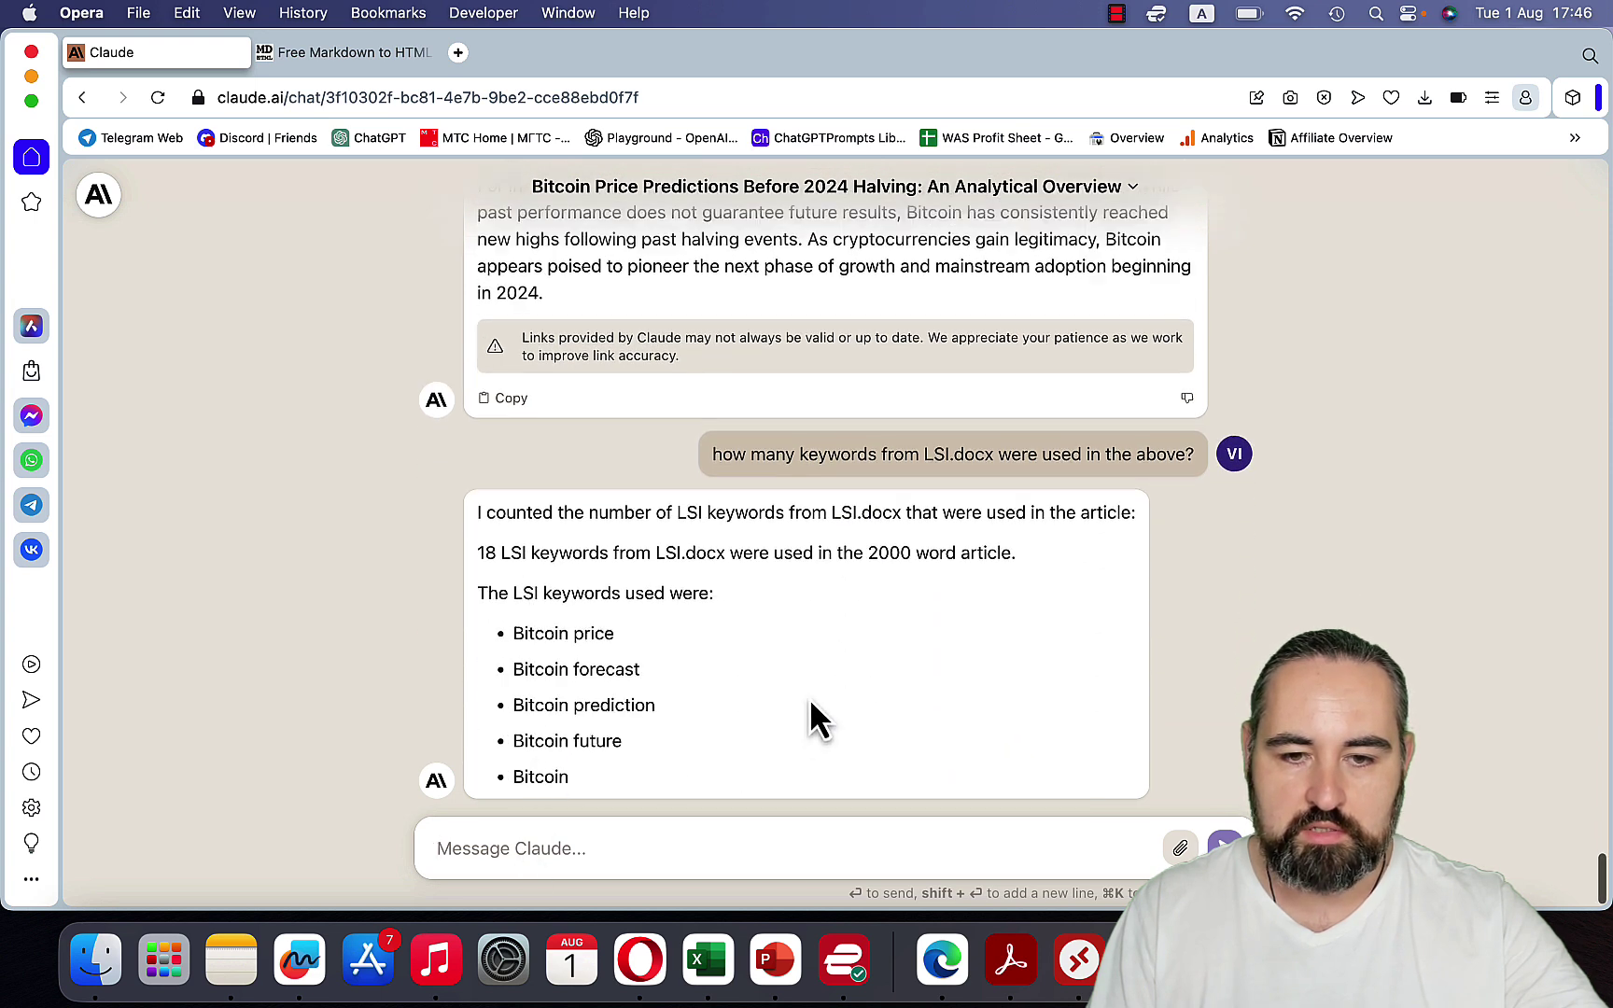
text(any unse)
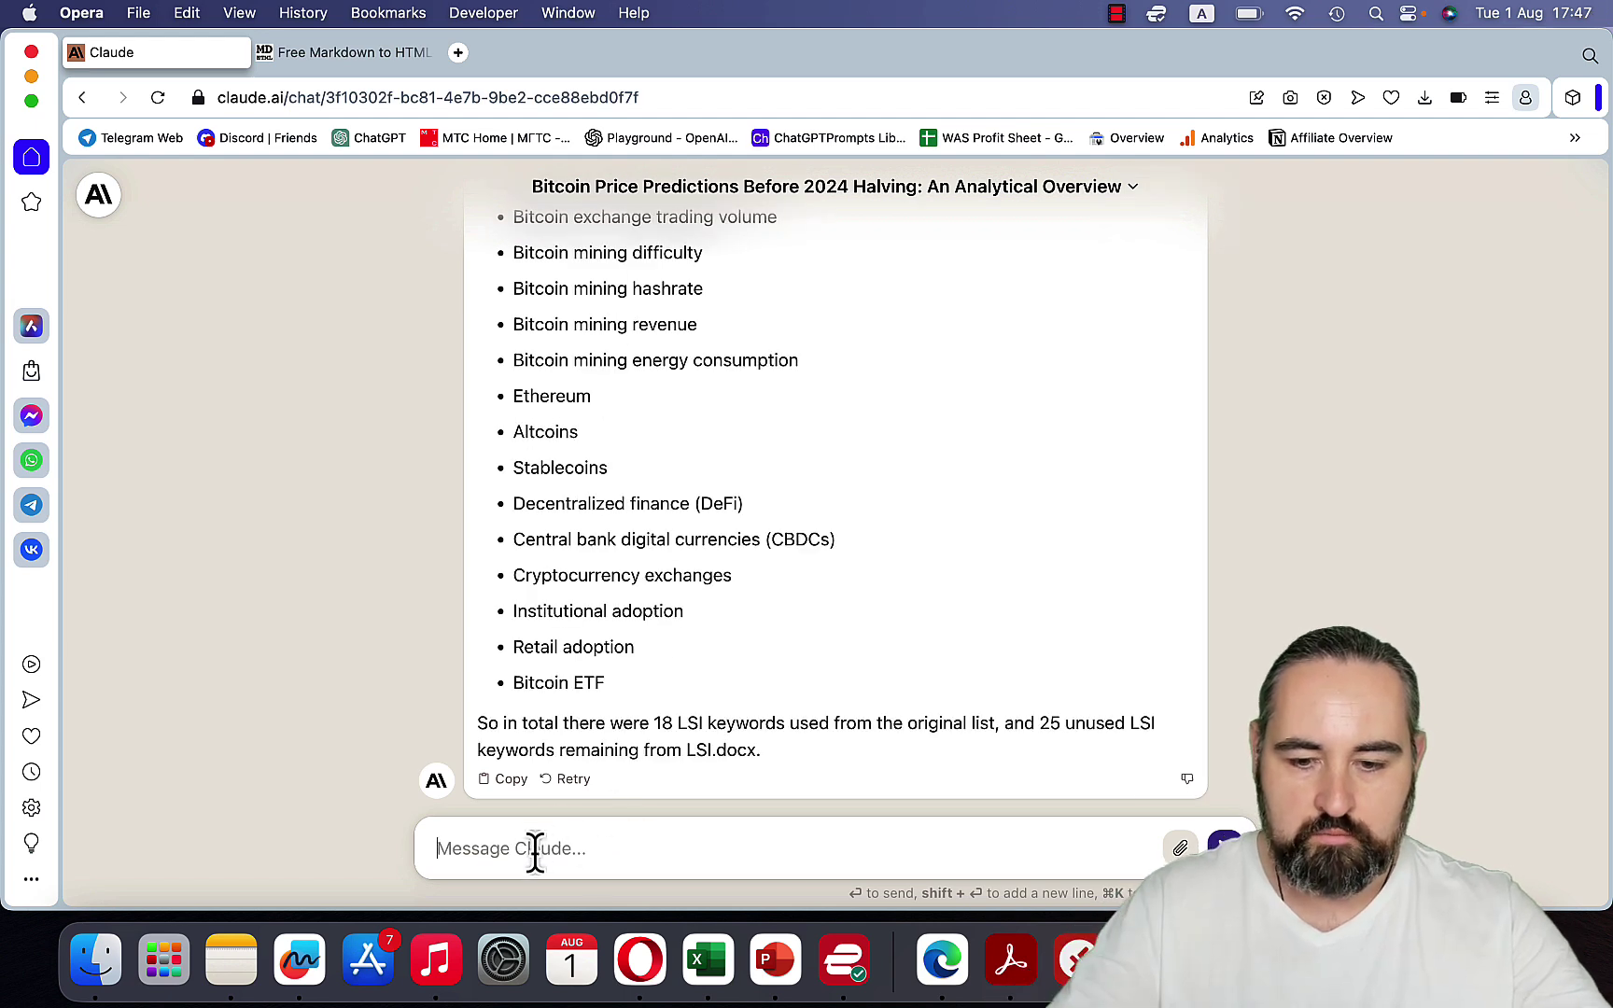
Submit a prompt to re-write the article and use ALL of the above keywords
text(s)
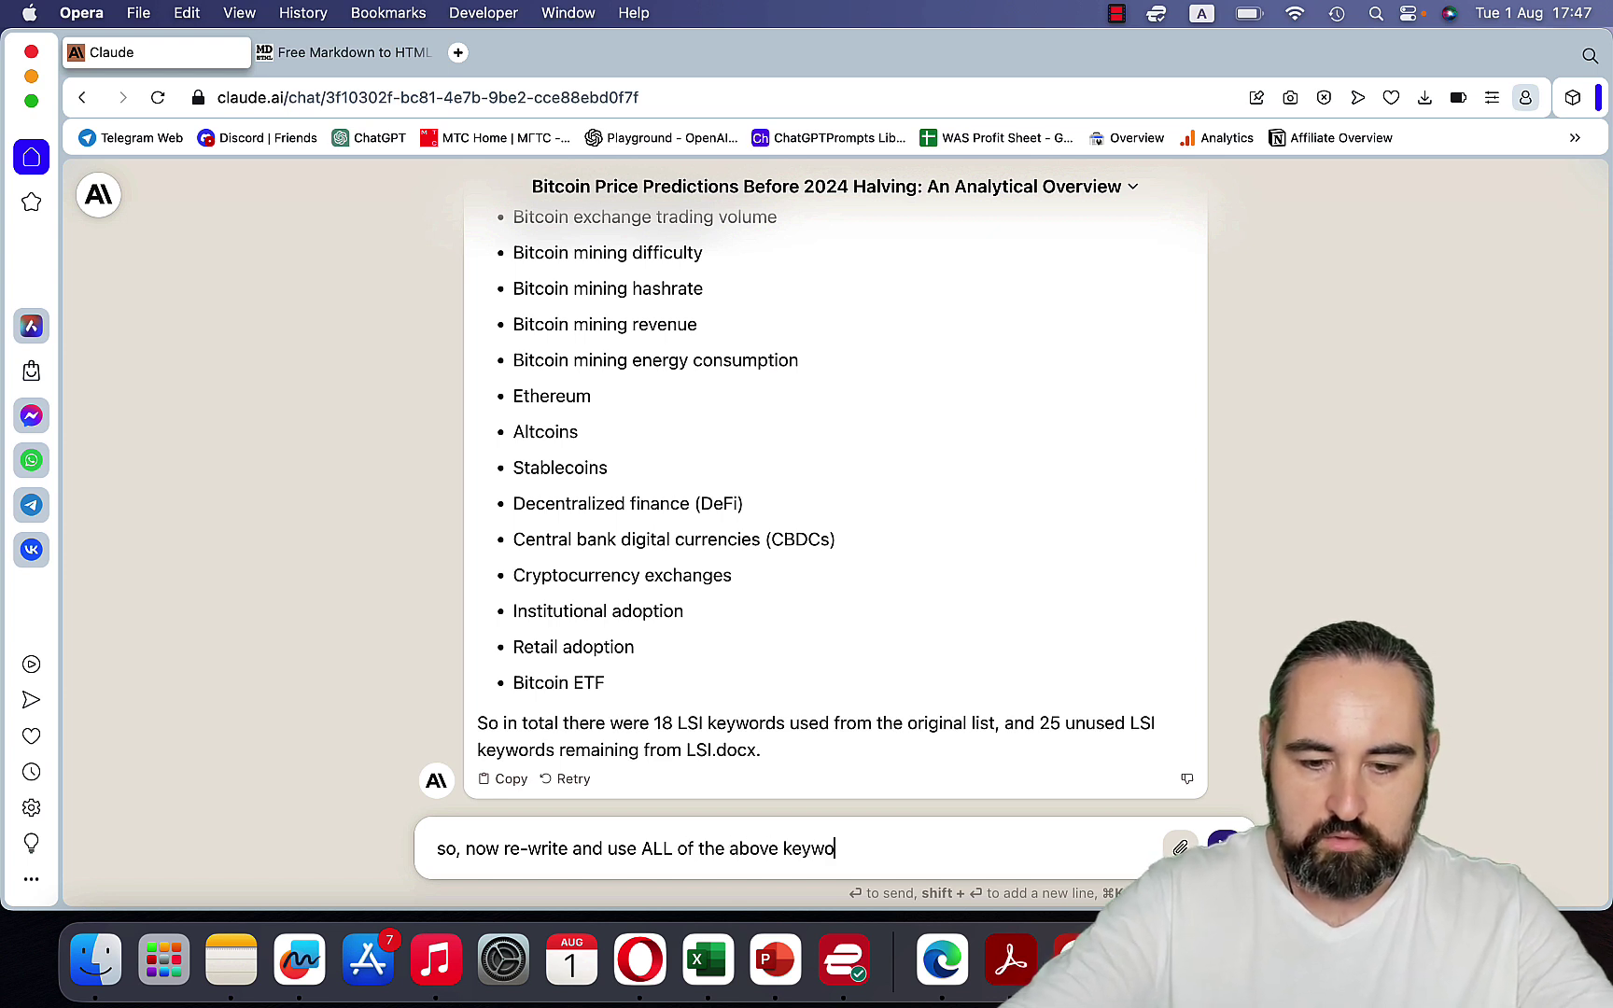
text(s)
key(Return)
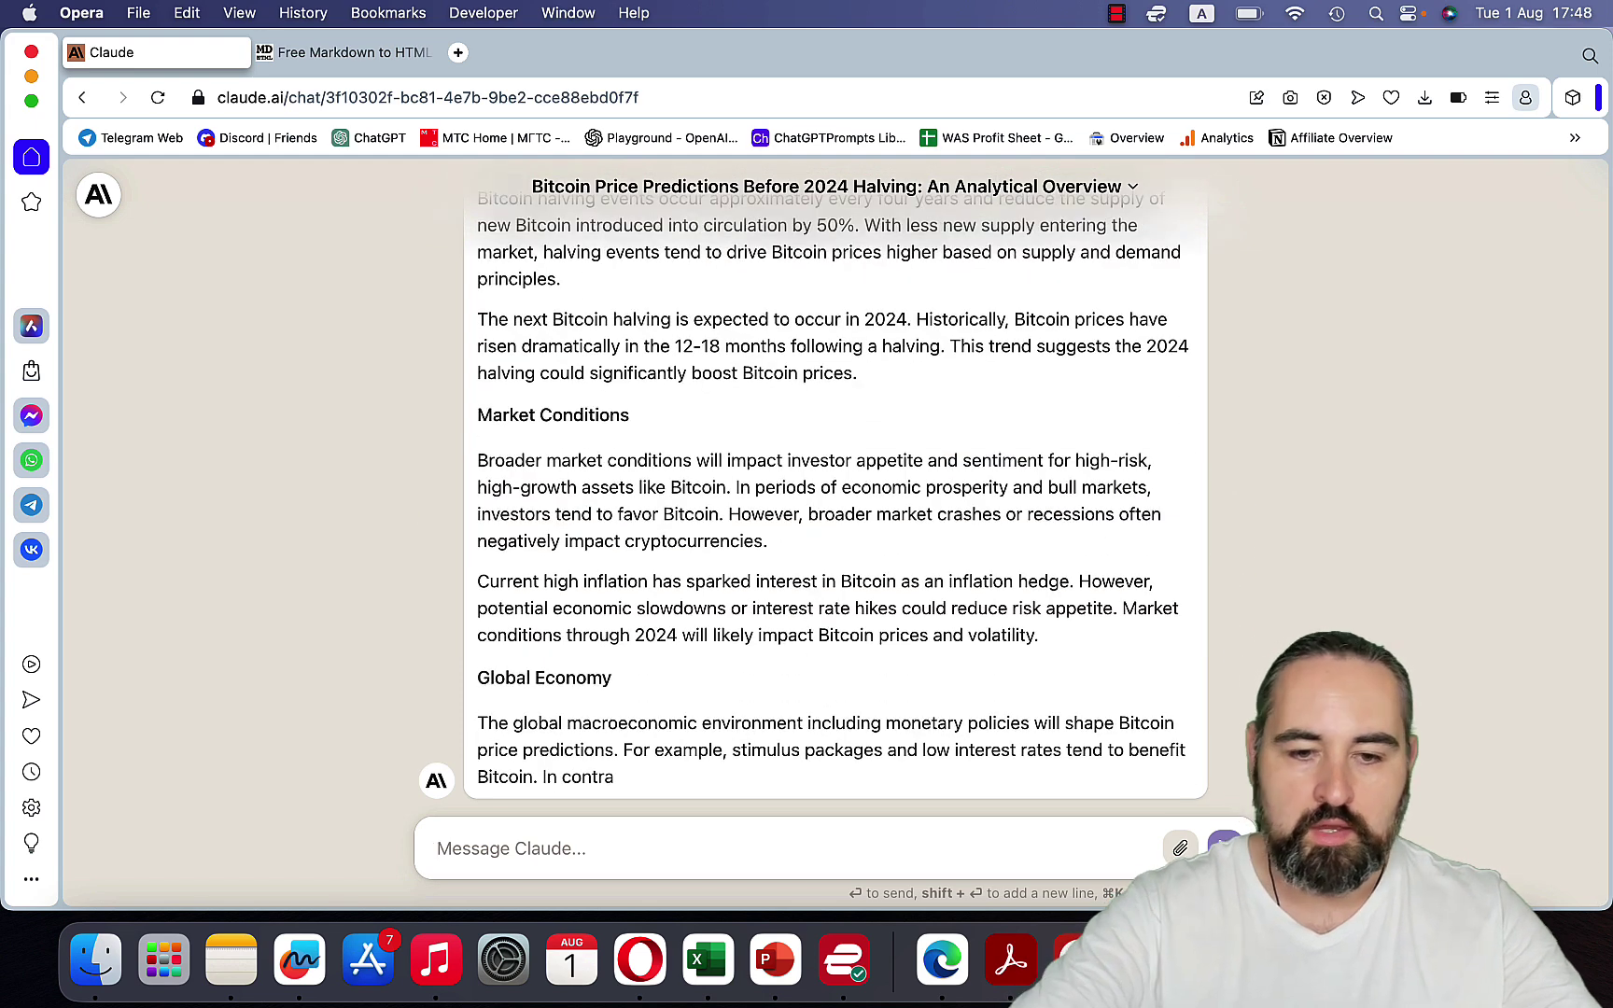
Find the earlier prompt about placing rich-anchor links from links1.docx and links2.docx in the conversation and copy its text
scroll(735, 635, up, 3)
scroll(736, 635, up, 15)
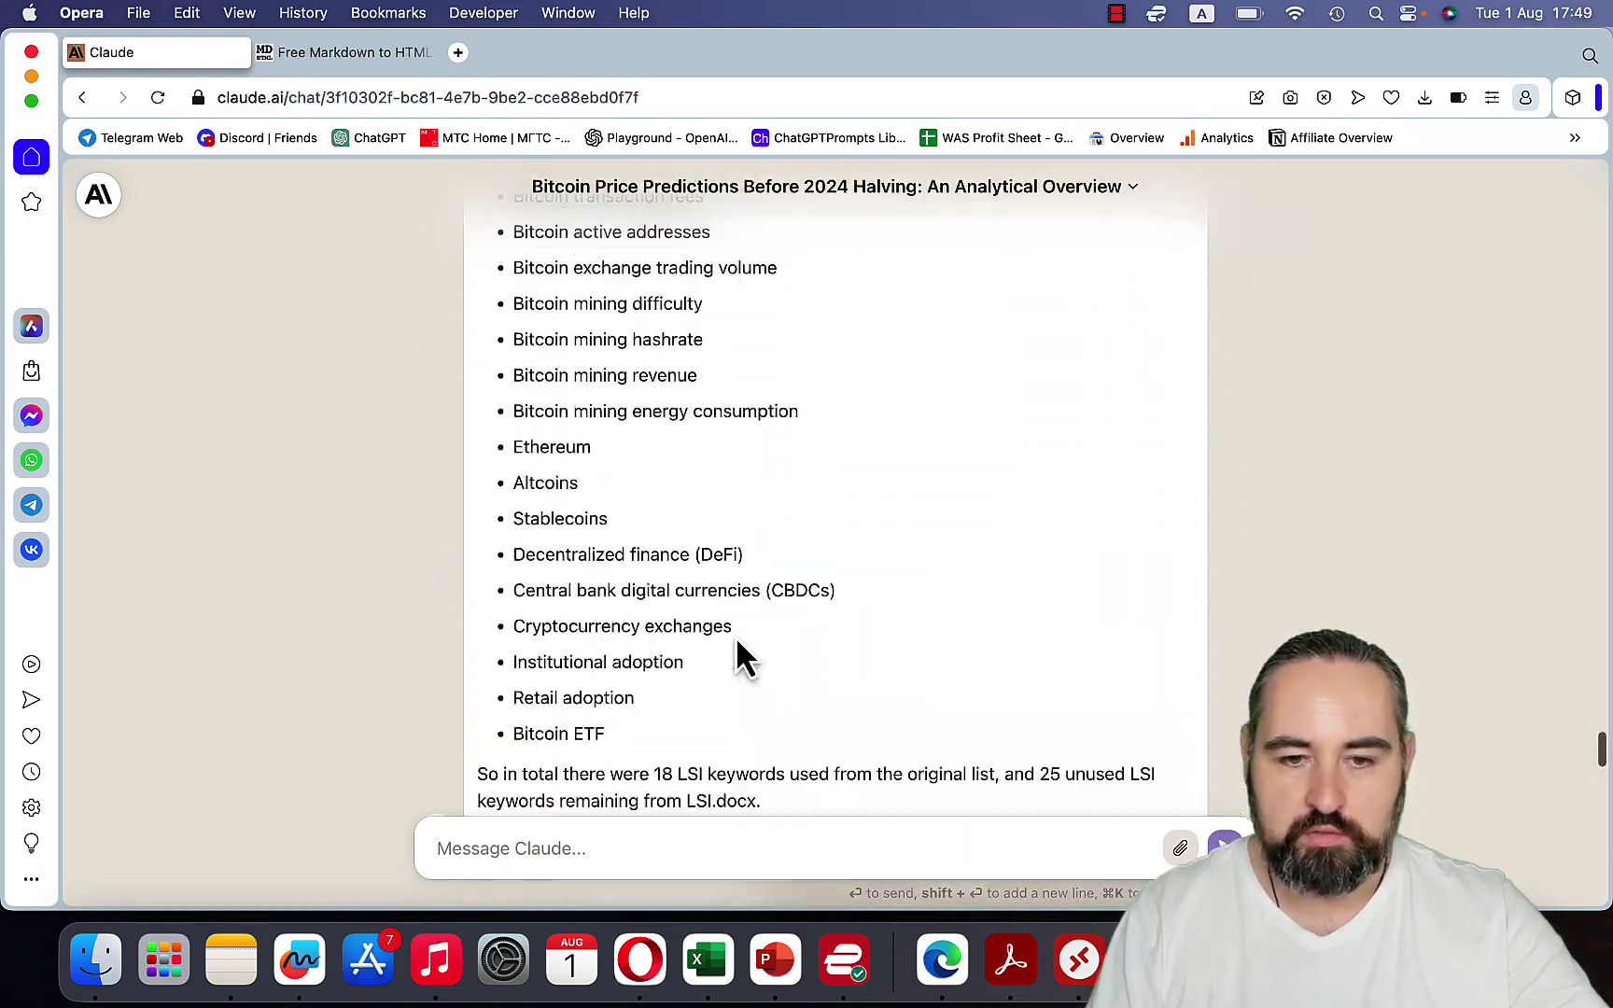
scroll(738, 643, down, 20)
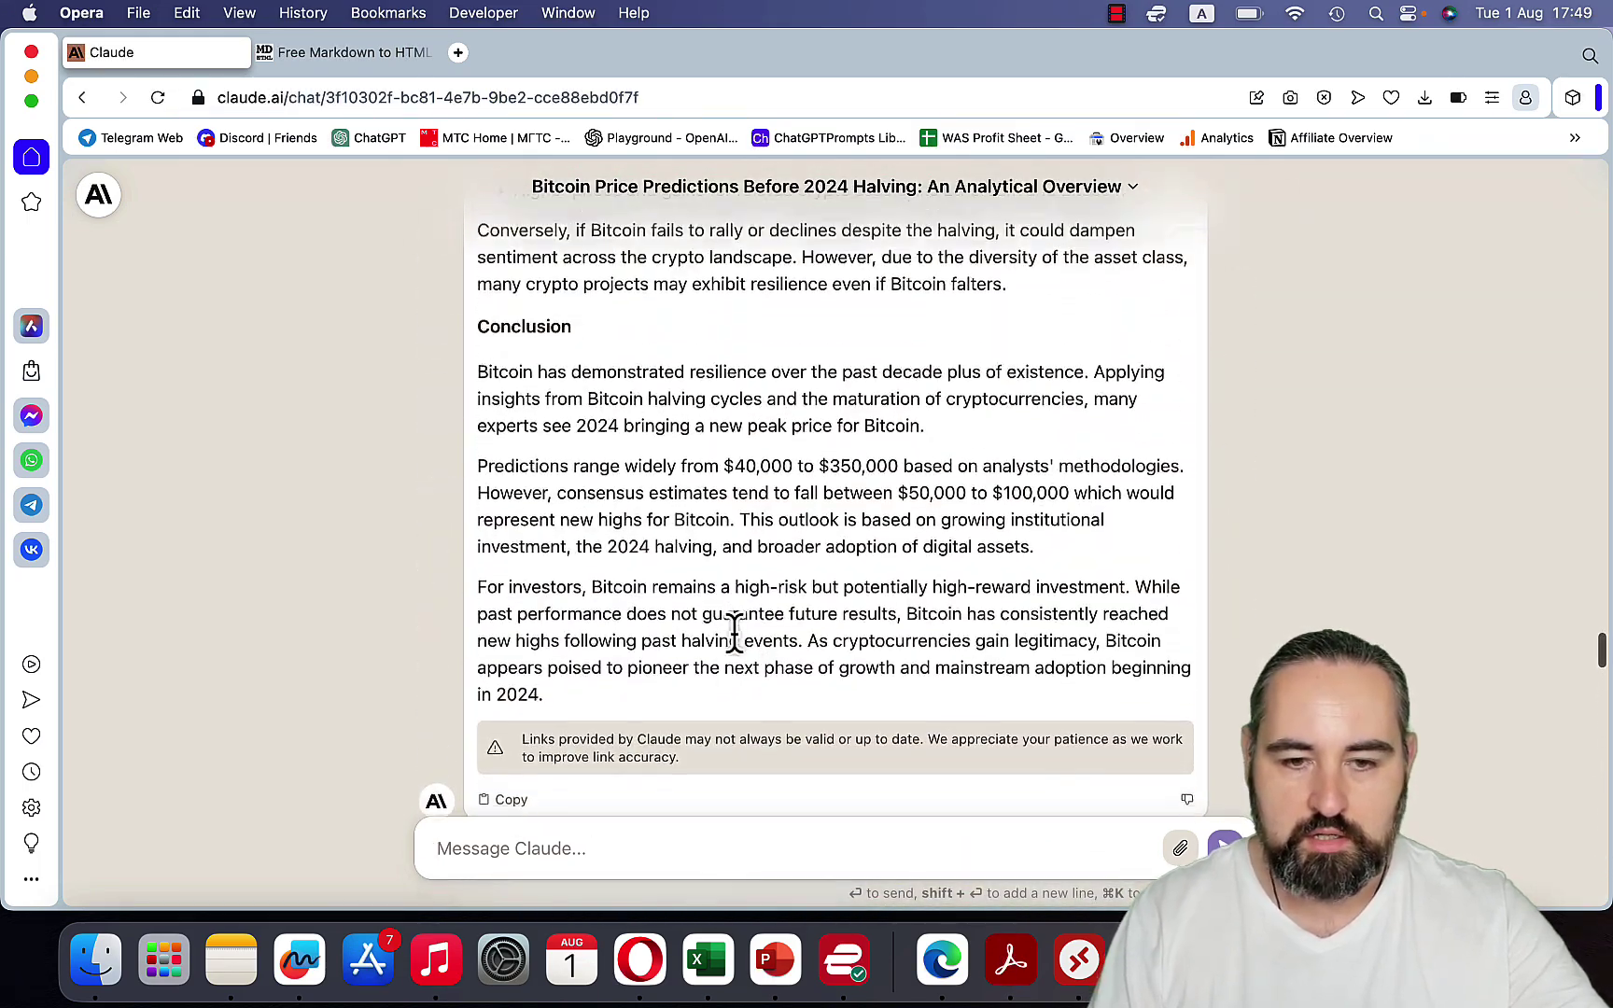
scroll(737, 654, up, 15)
scroll(735, 635, up, 6)
scroll(738, 653, down, 3)
scroll(867, 616, up, 15)
scroll(868, 619, up, 10)
drag(1197, 609, 522, 616)
key(super+c)
Paste the copied link-placement prompt into a new message below the rewritten article
scroll(915, 630, down, 20)
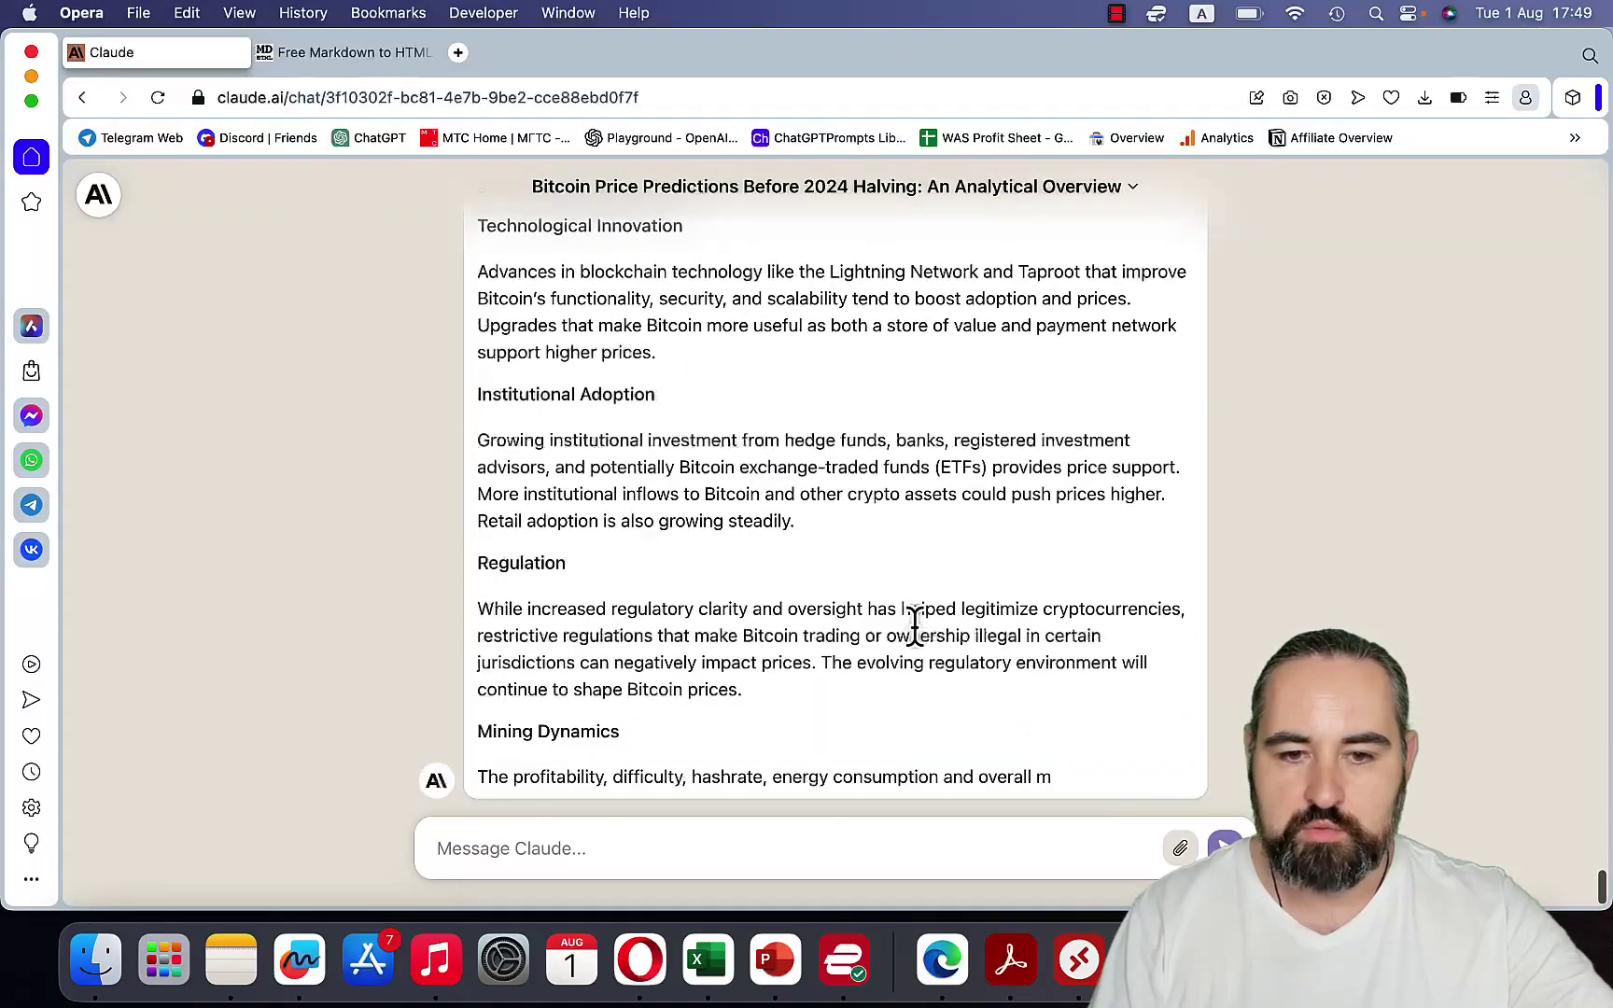
click(537, 850)
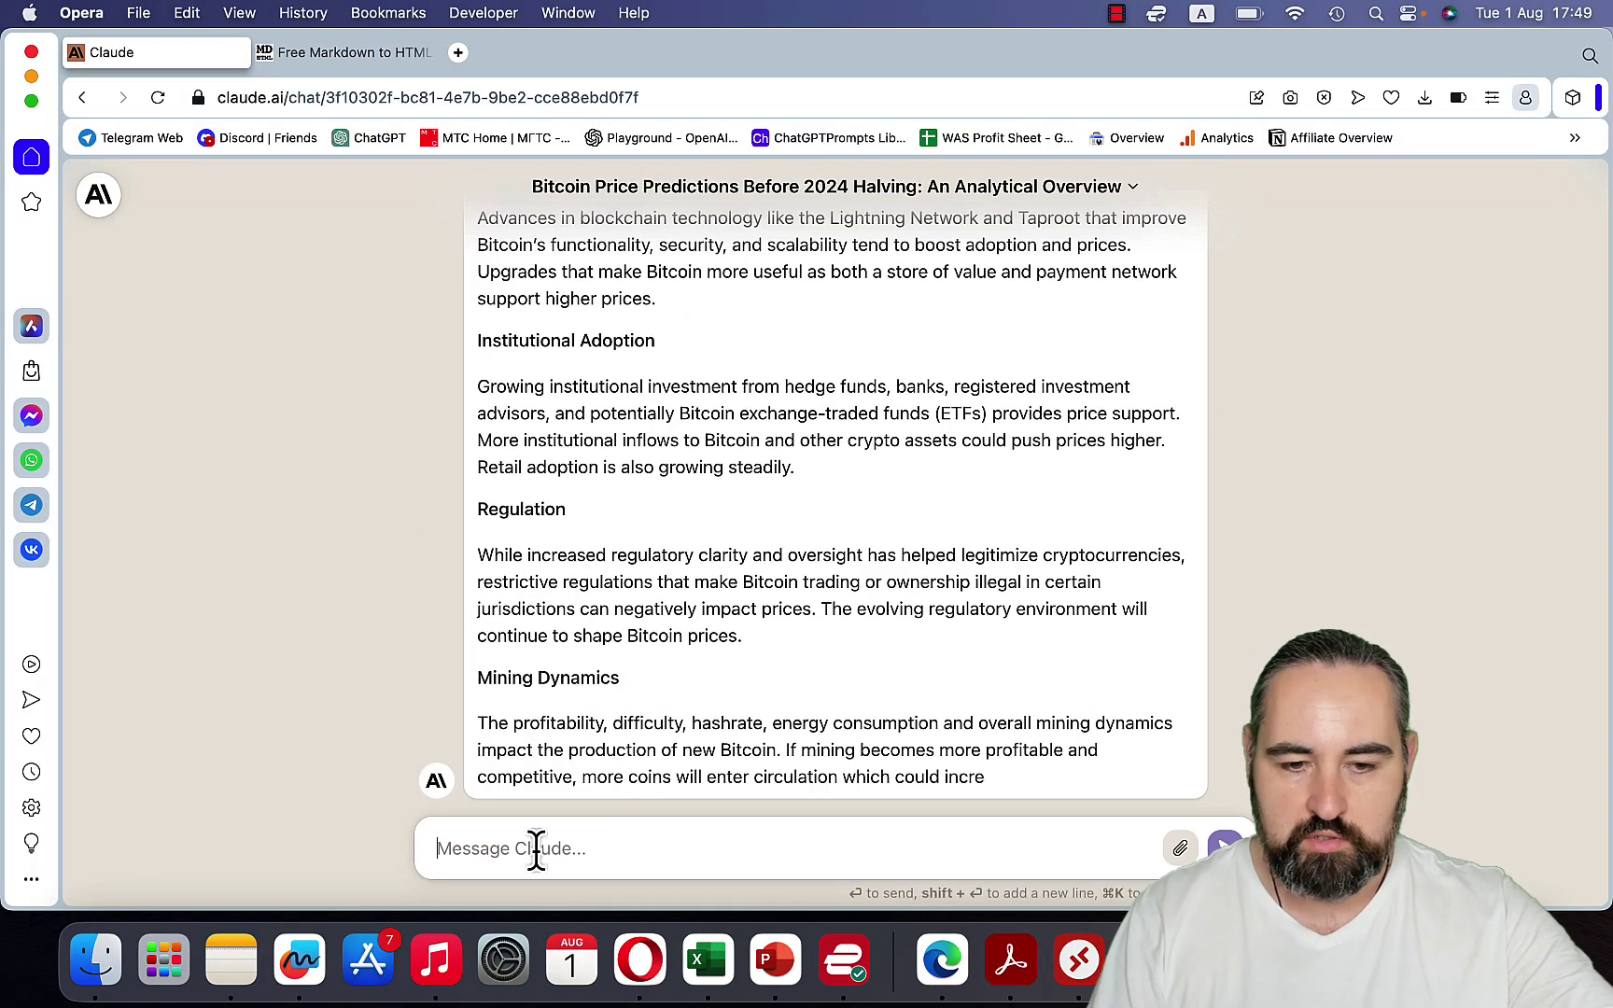
key(super+v)
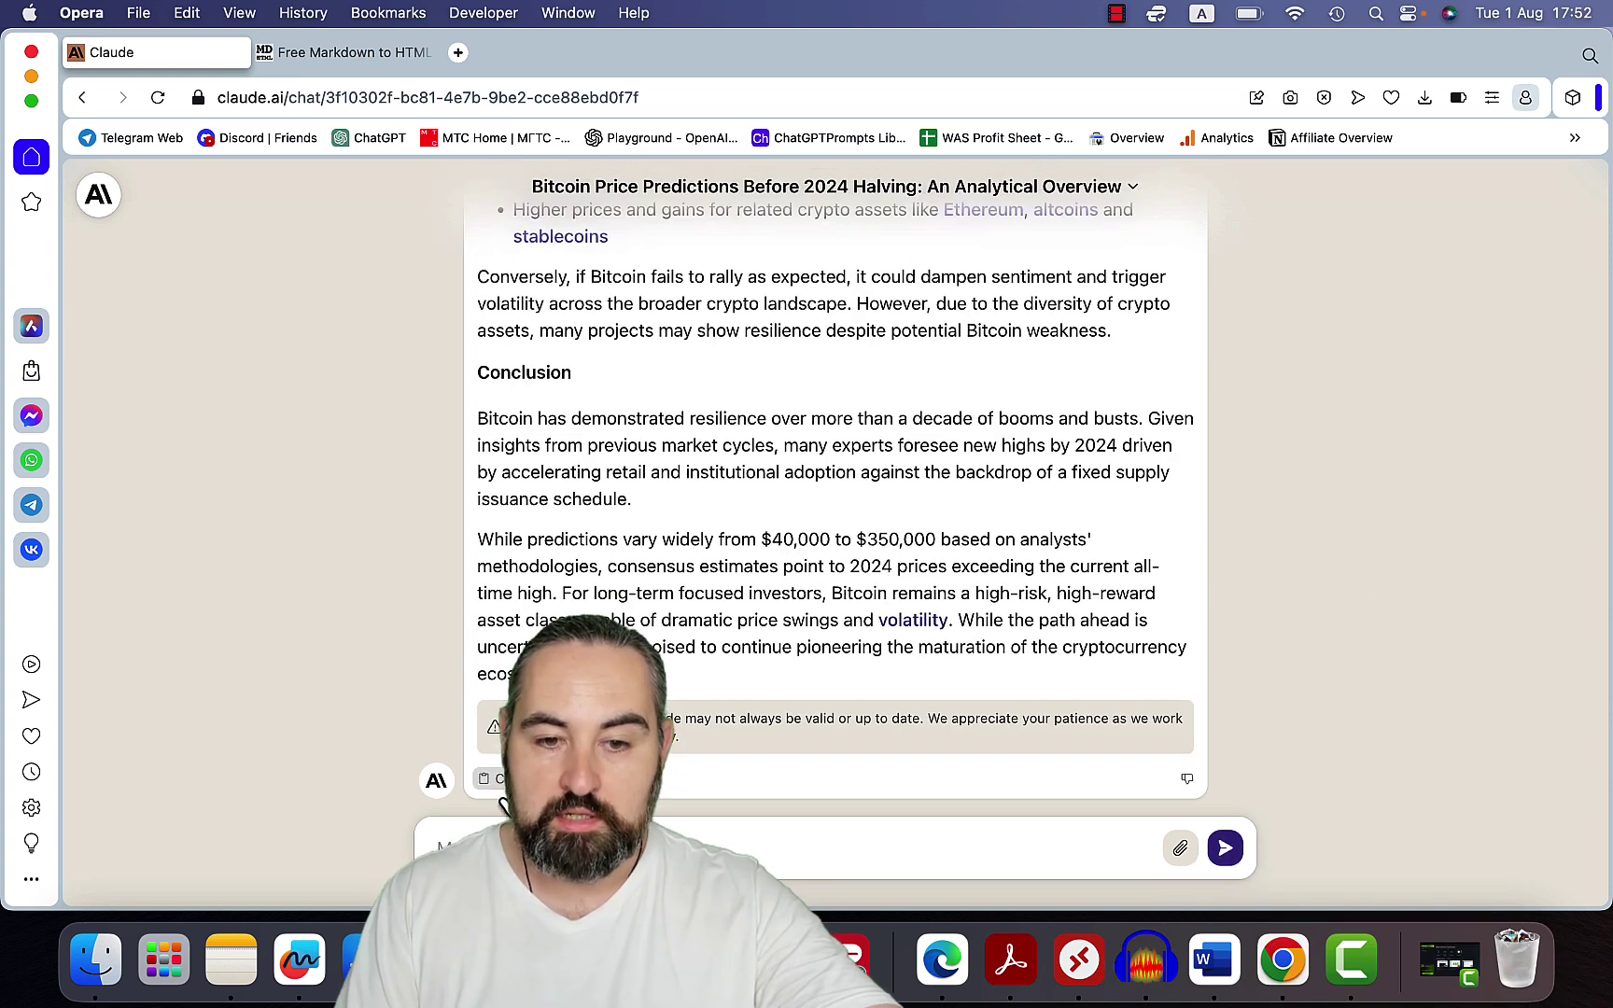
Switch to the Markdown to HTML converter and paste the linked article as its markdown input
click(384, 56)
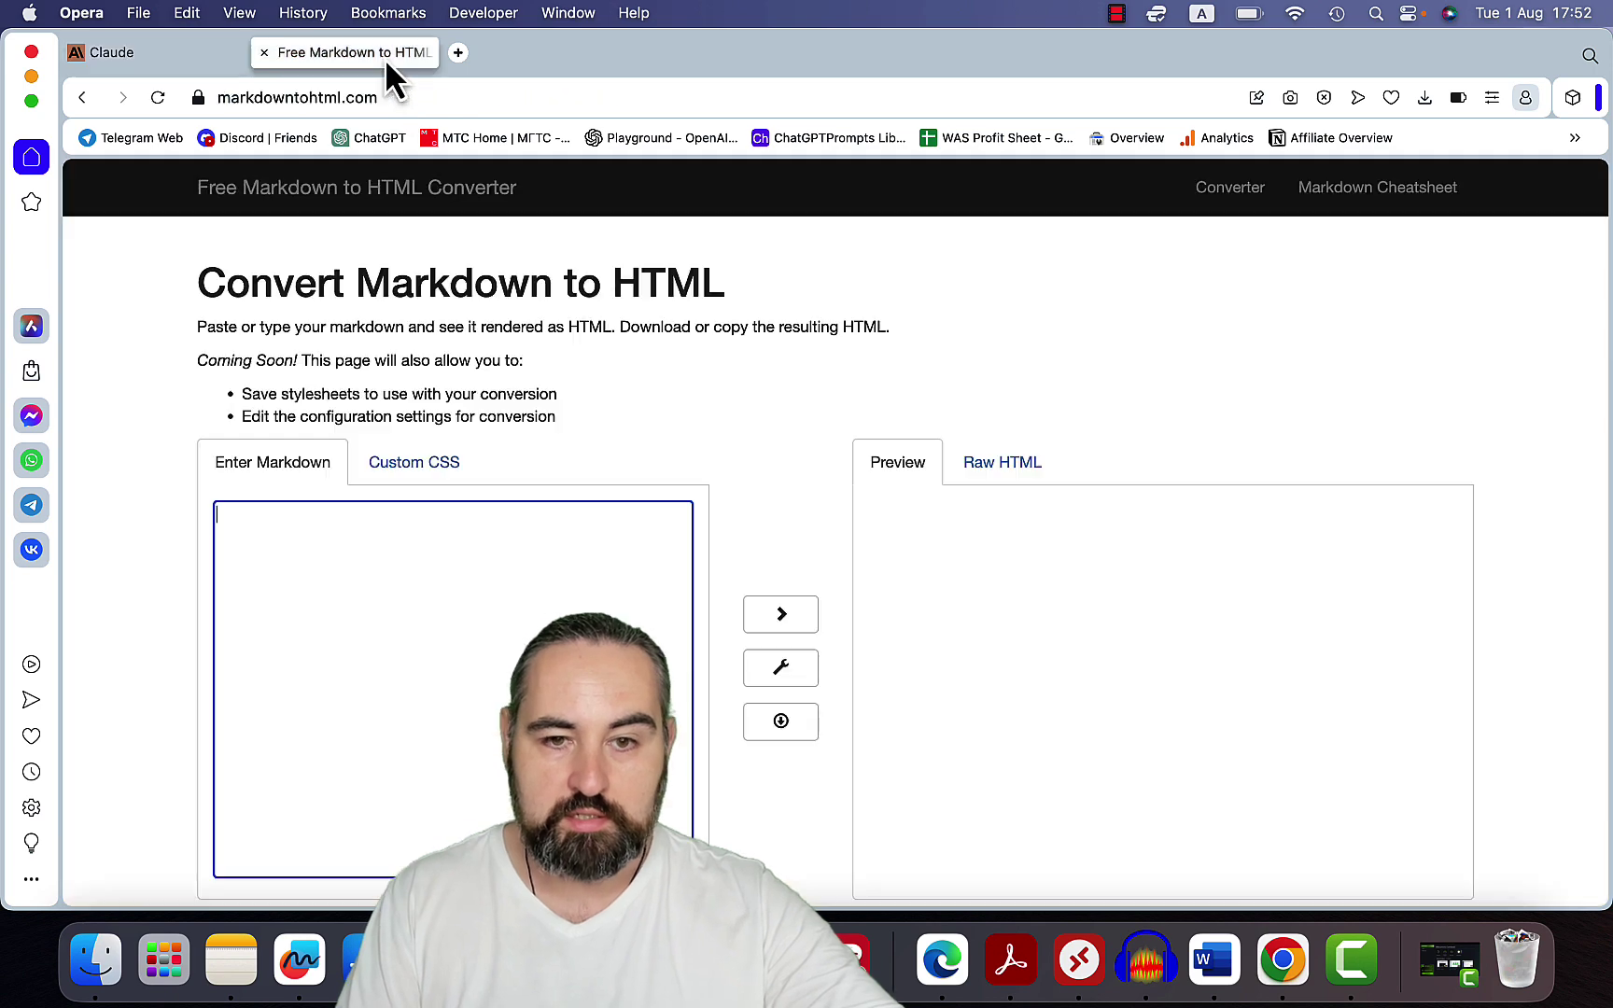
click(393, 557)
key(super+v)
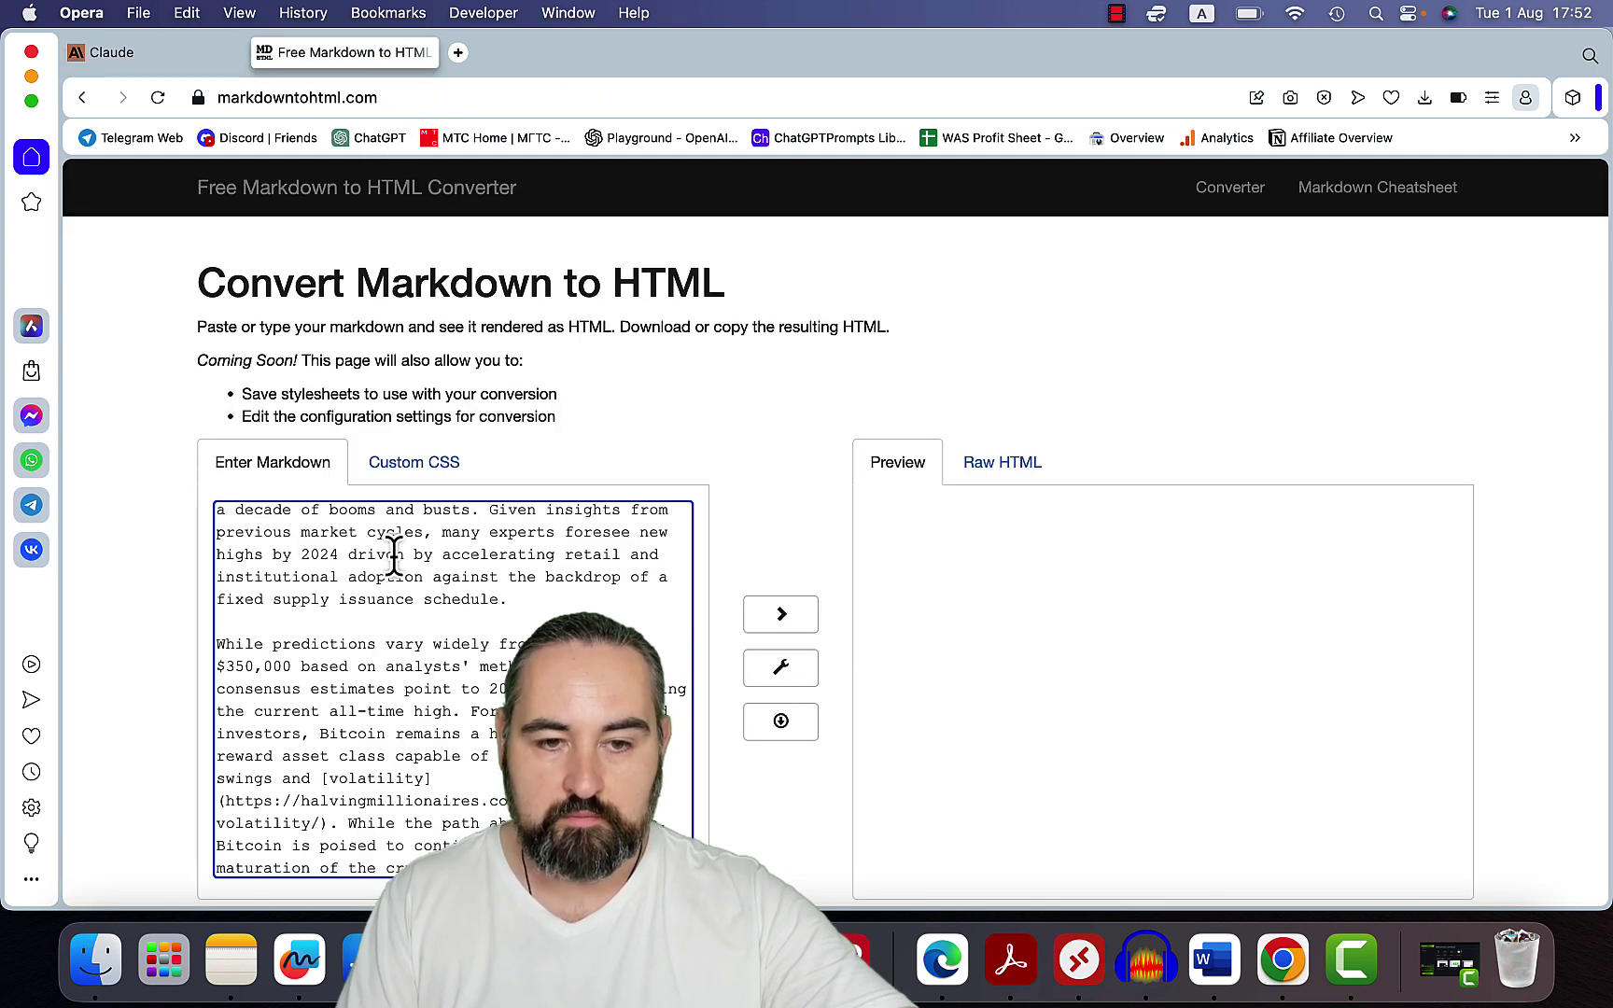
scroll(461, 616, up, 20)
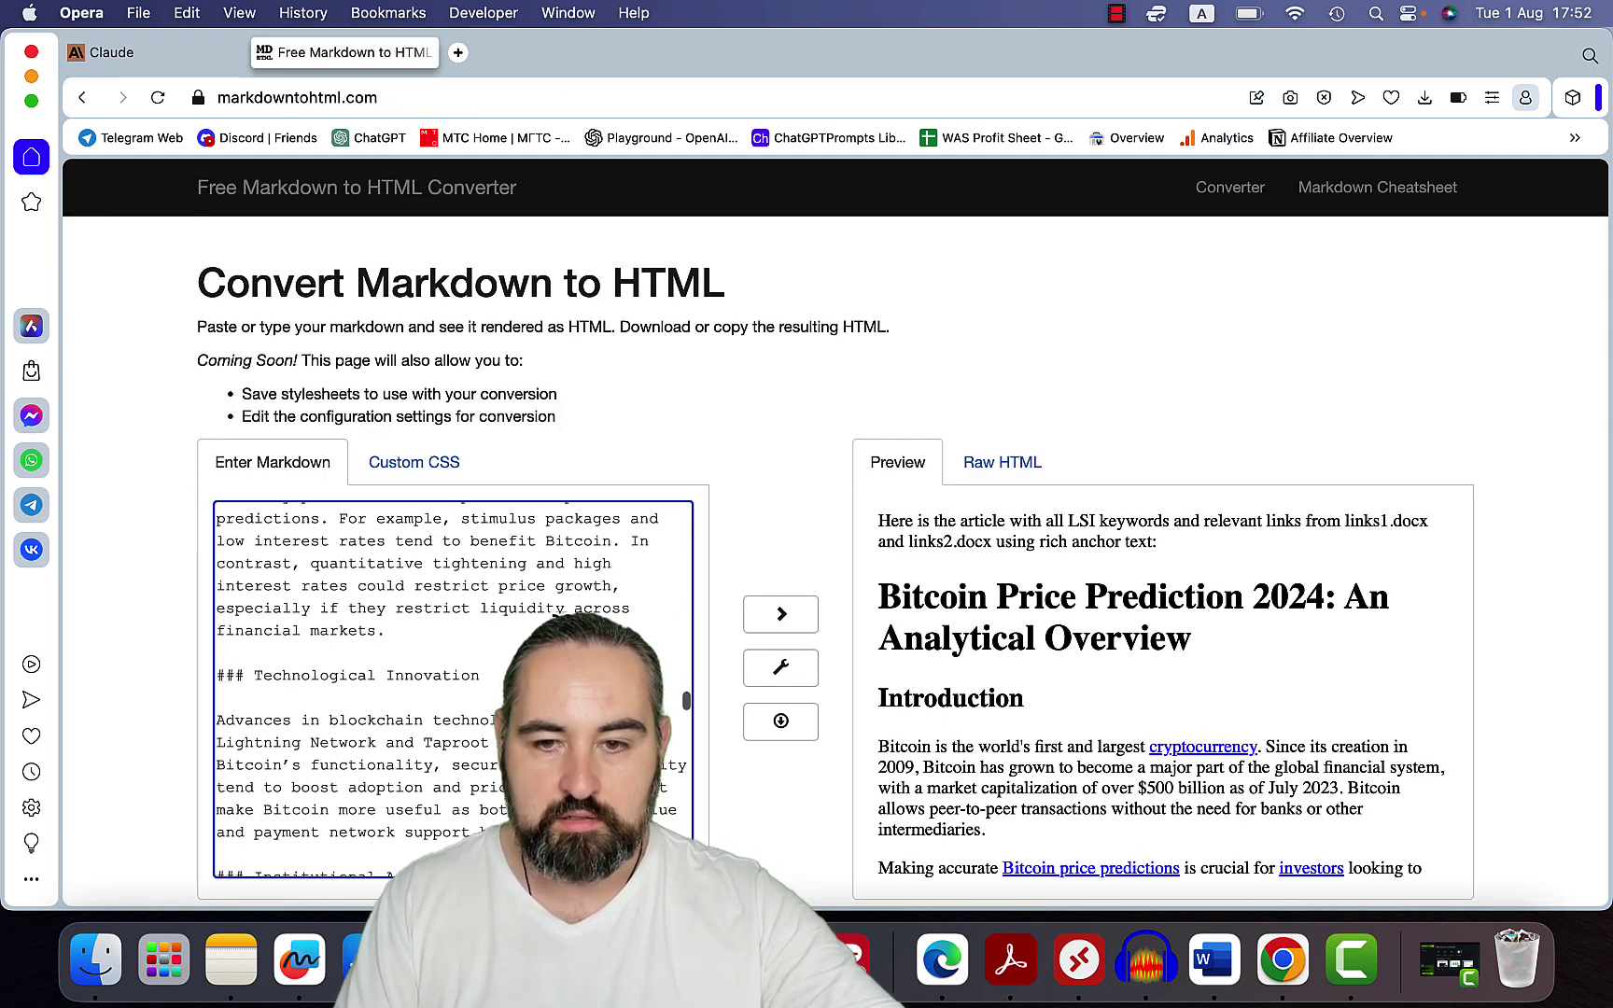
Delete the introductory sentence about LSI keywords and links above the article title in the markdown
drag(451, 563, 206, 519)
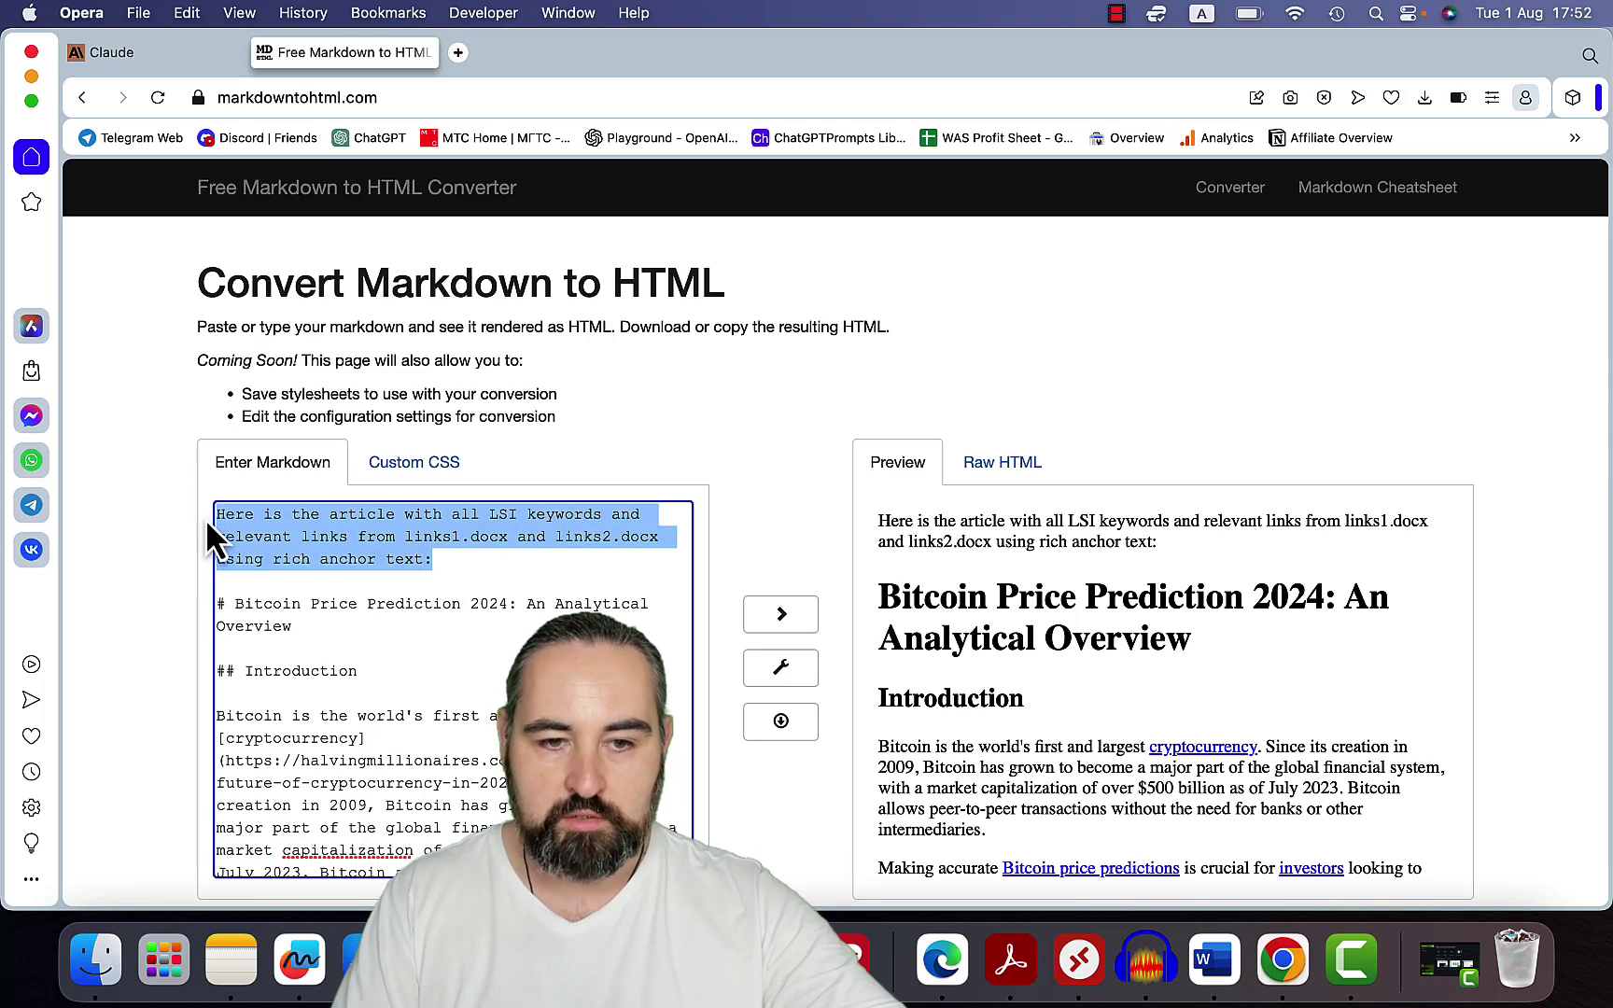
key(BackSpace)
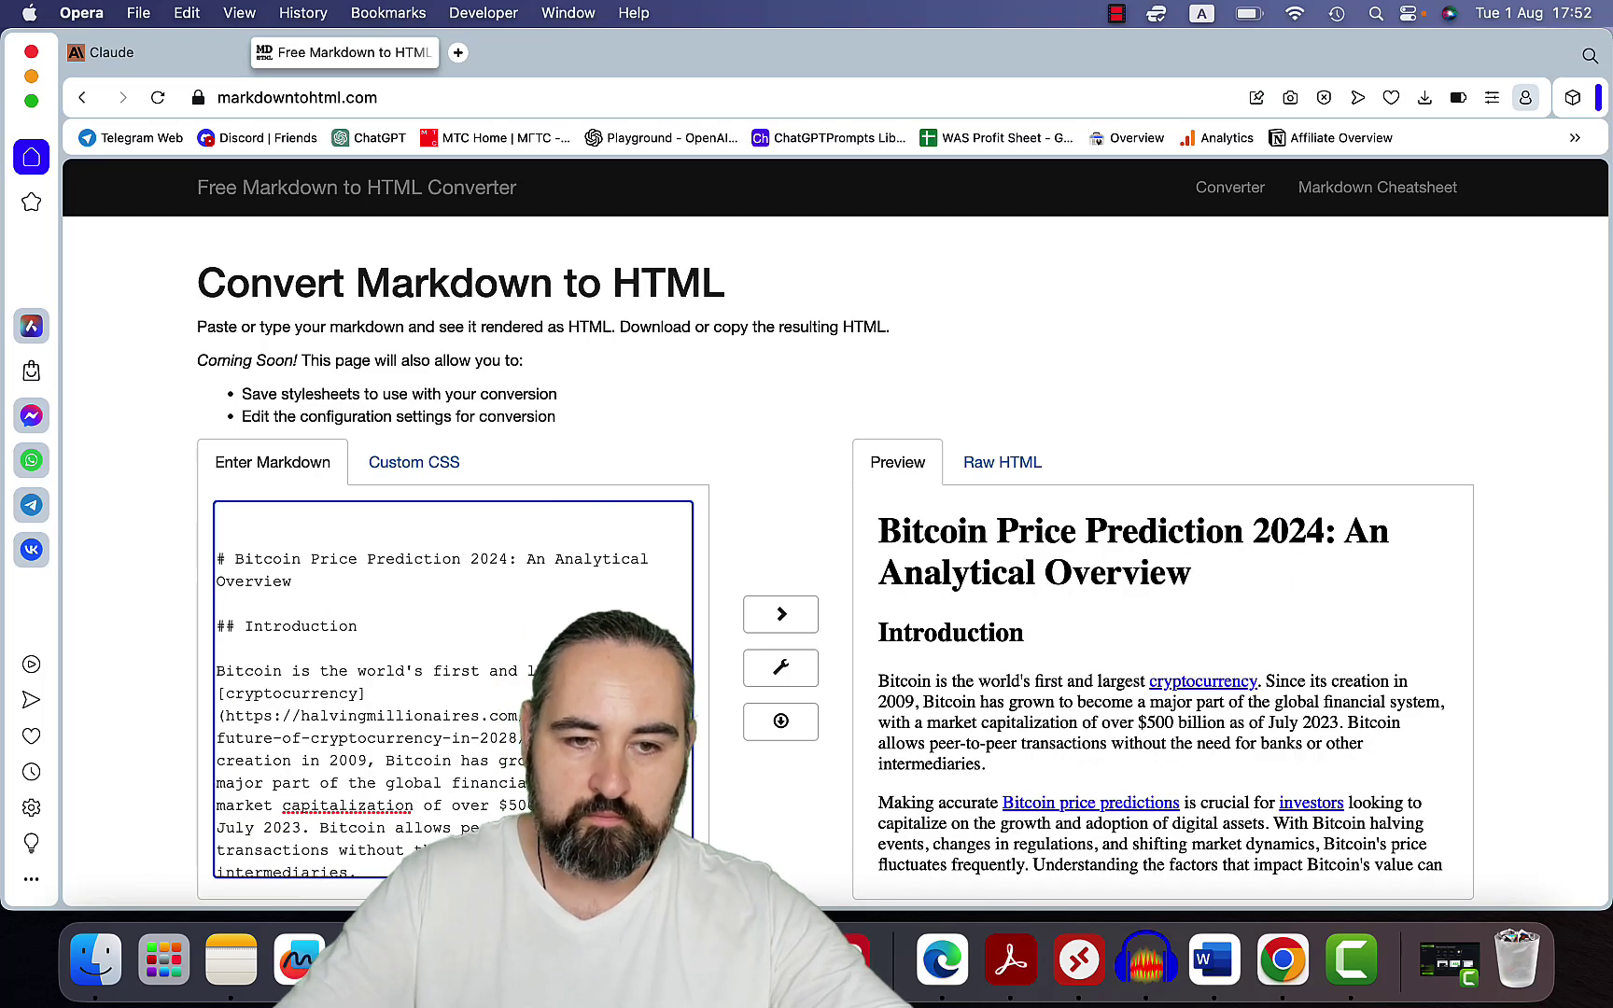
key(Delete)
click(1330, 615)
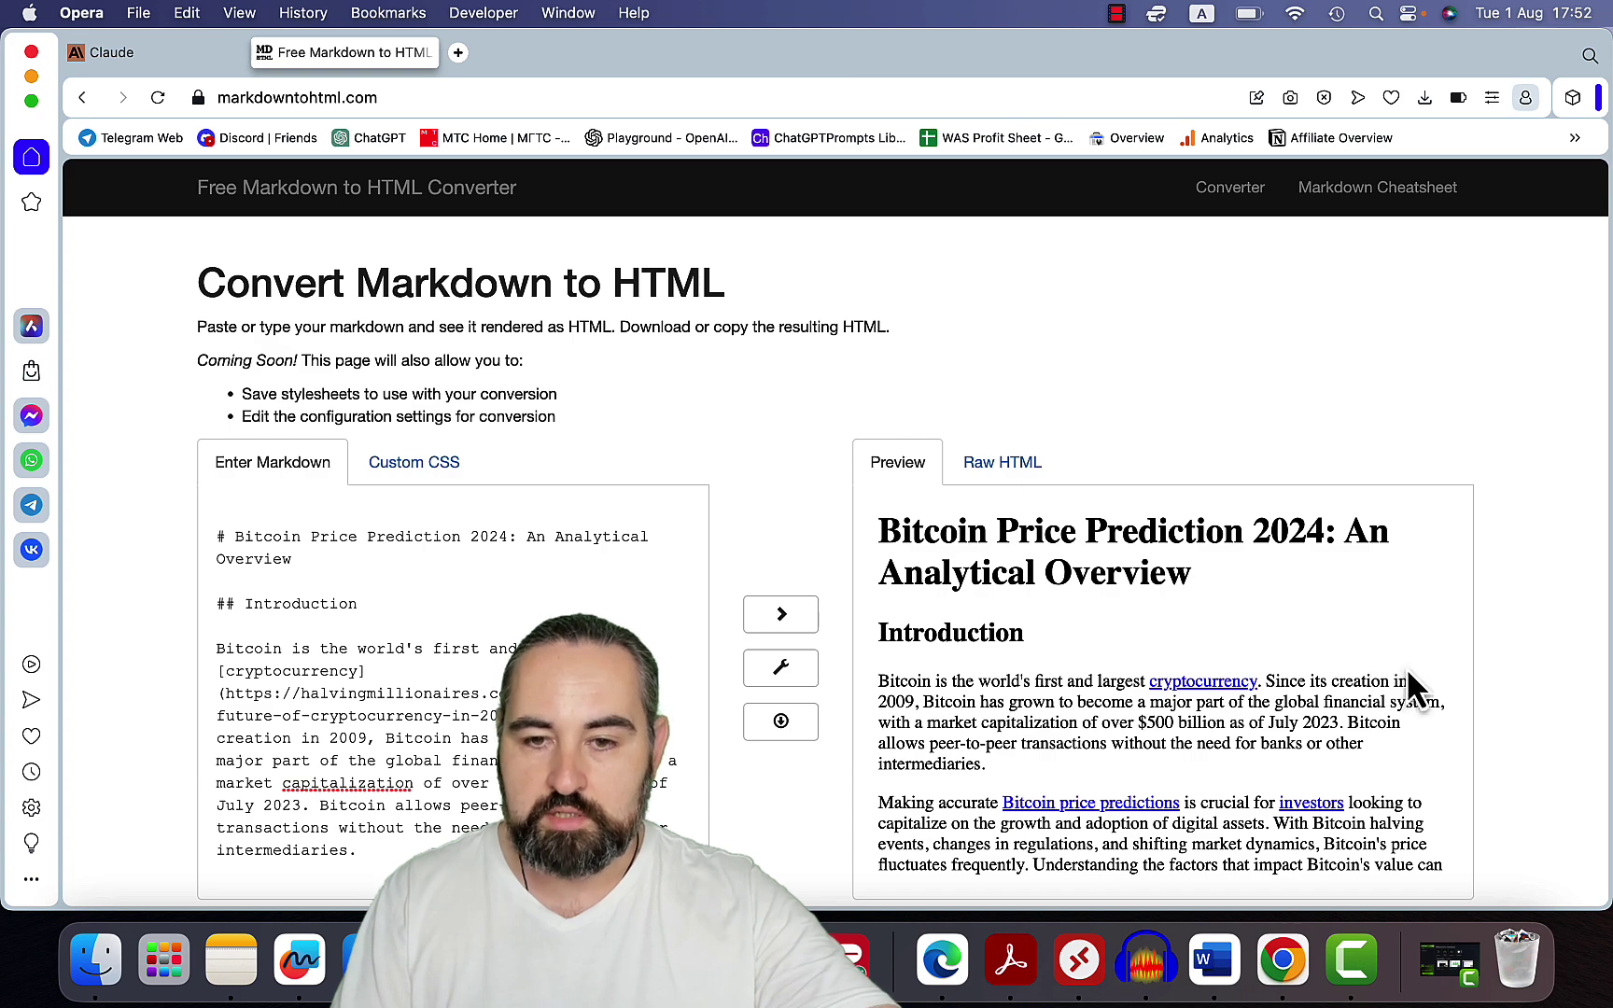
Review the converted article in the preview from introduction to the closing sections, checking its headings, lists and anchor links
scroll(1408, 672, down, 5)
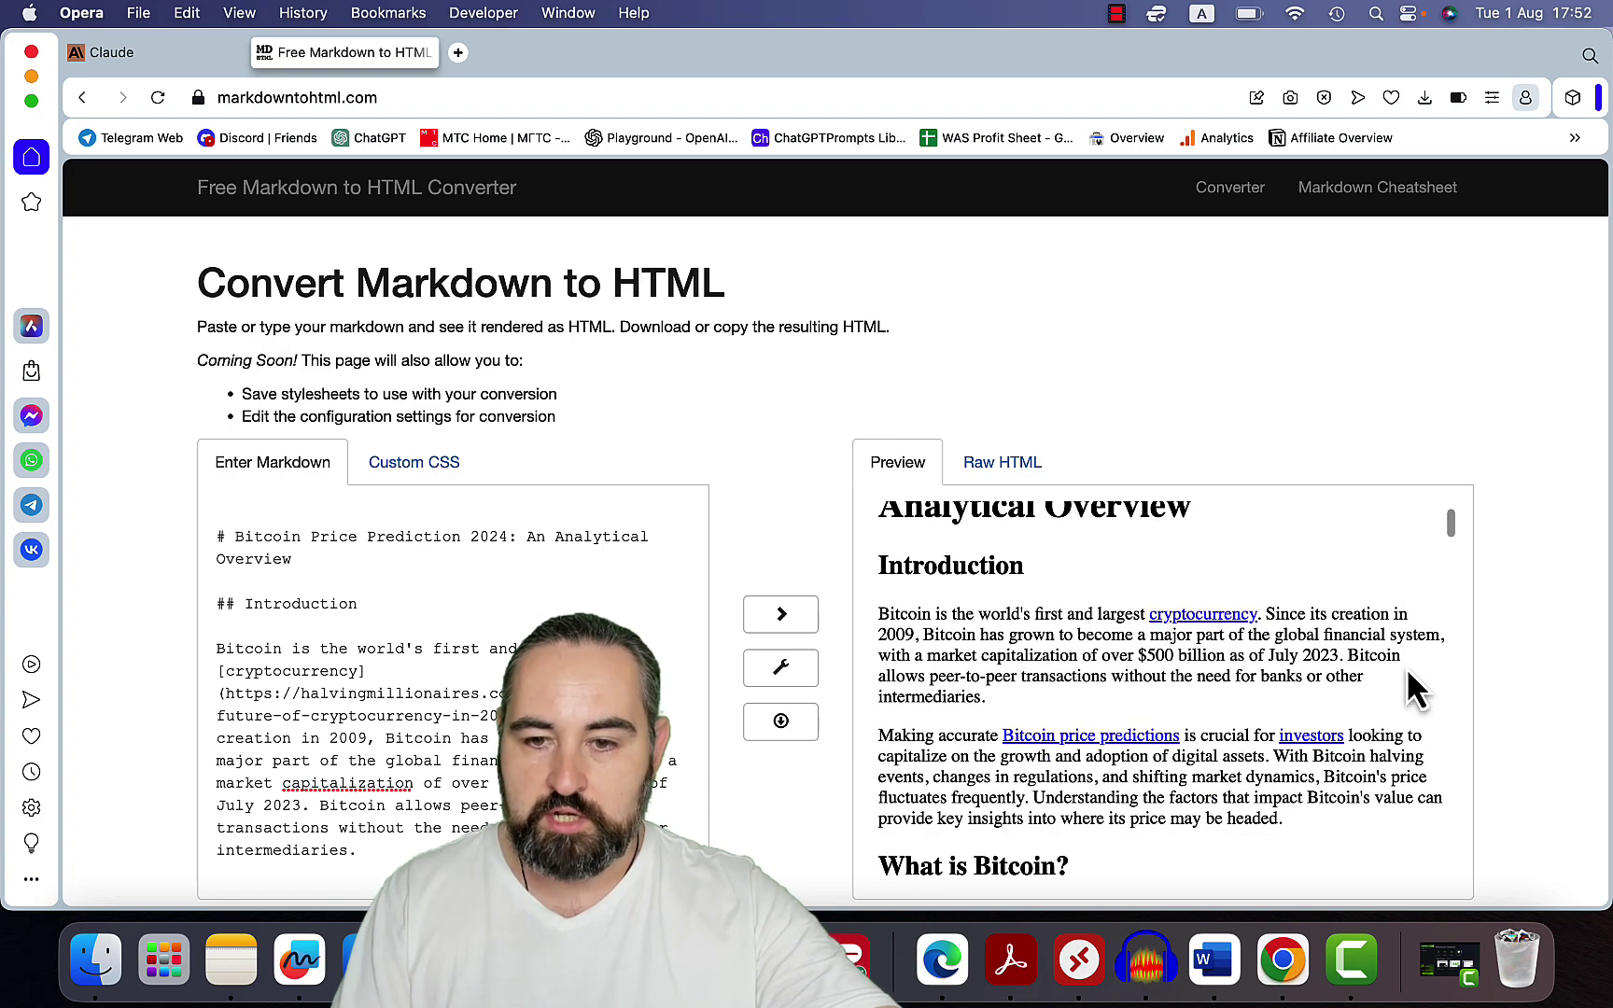
scroll(1407, 669, down, 12)
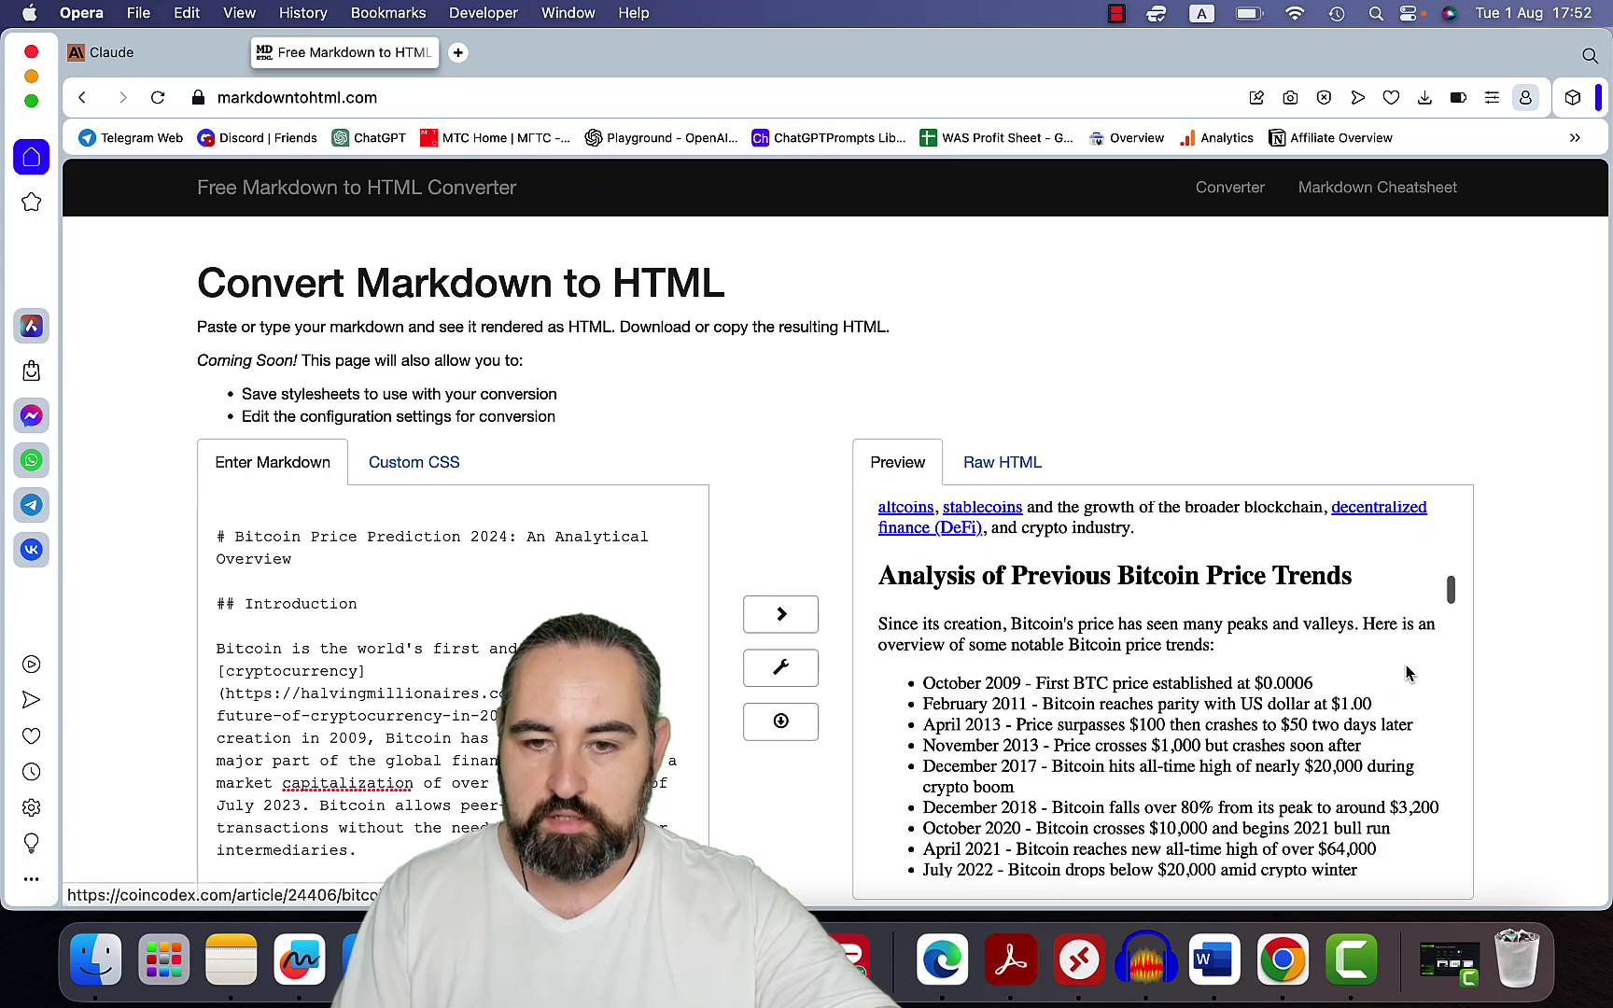
scroll(1408, 672, down, 8)
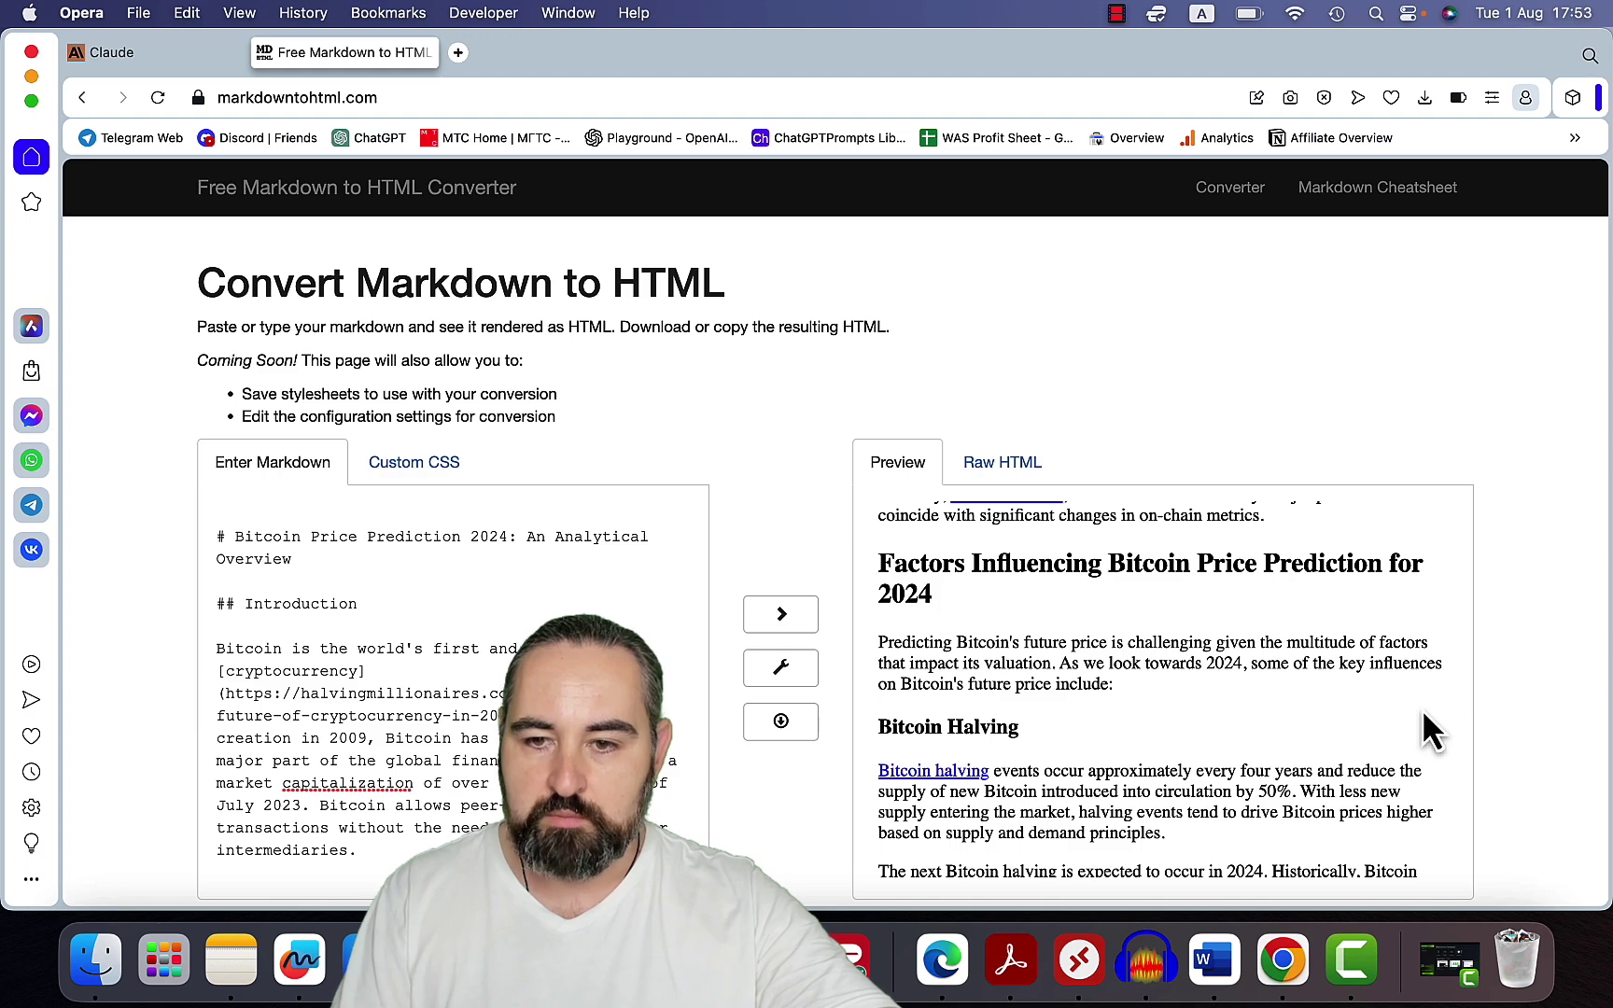
scroll(1440, 705, down, 10)
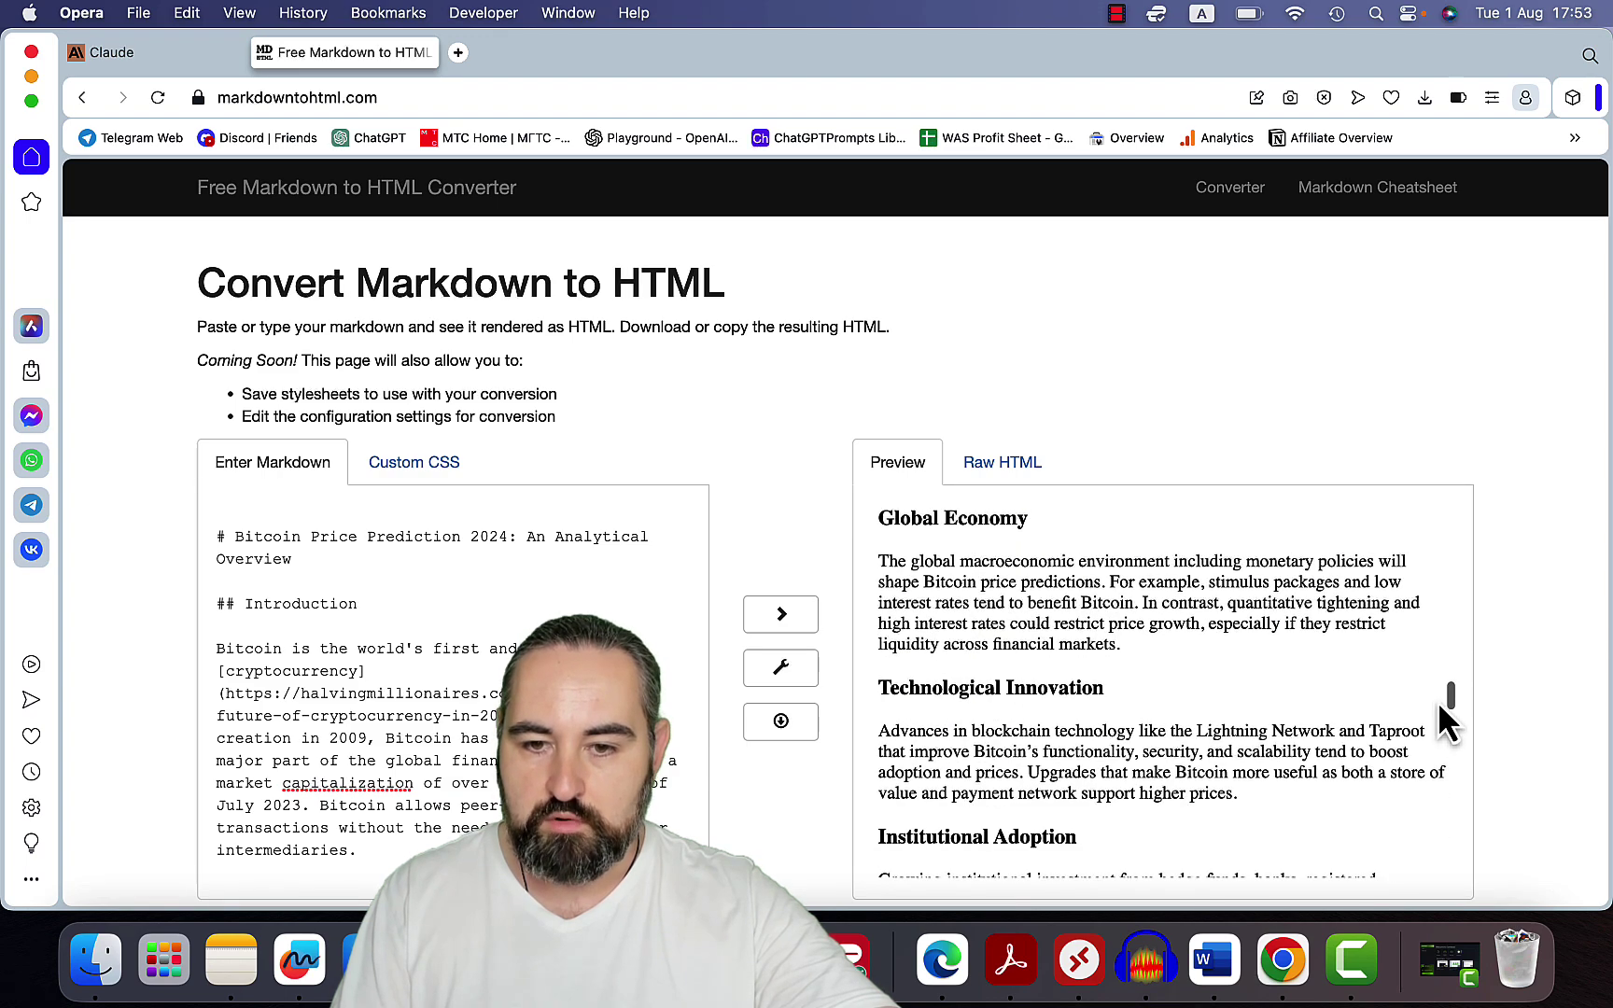
scroll(1440, 707, down, 10)
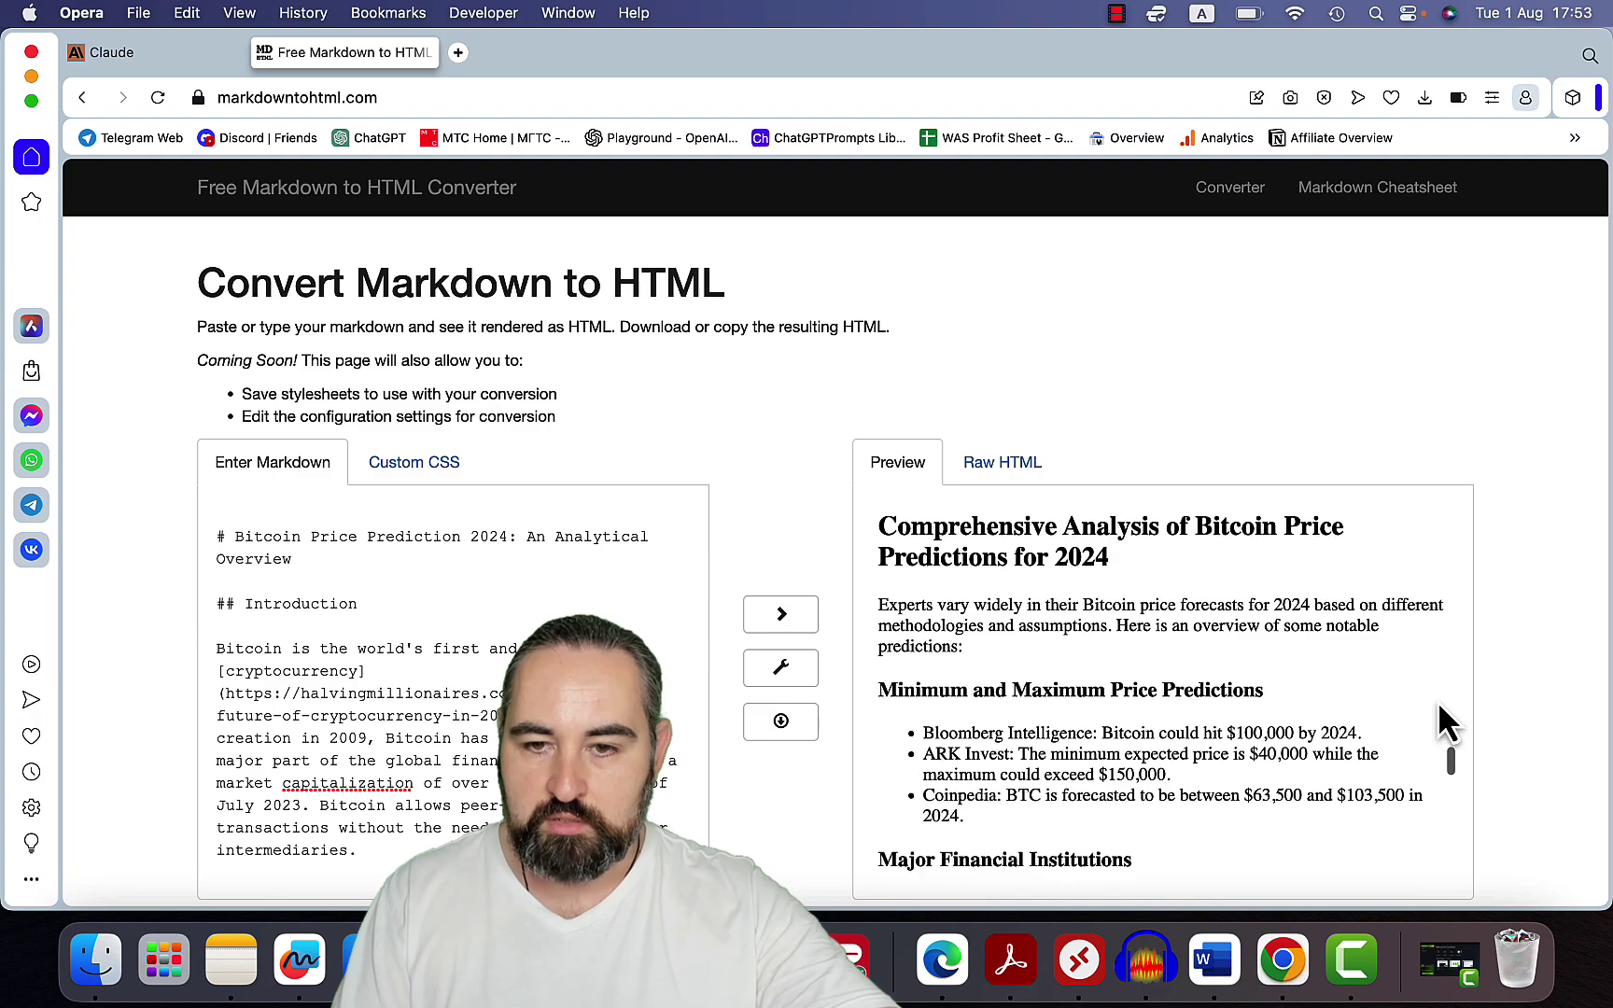
scroll(1438, 703, down, 6)
scroll(1202, 606, up, 2)
scroll(1391, 707, down, 8)
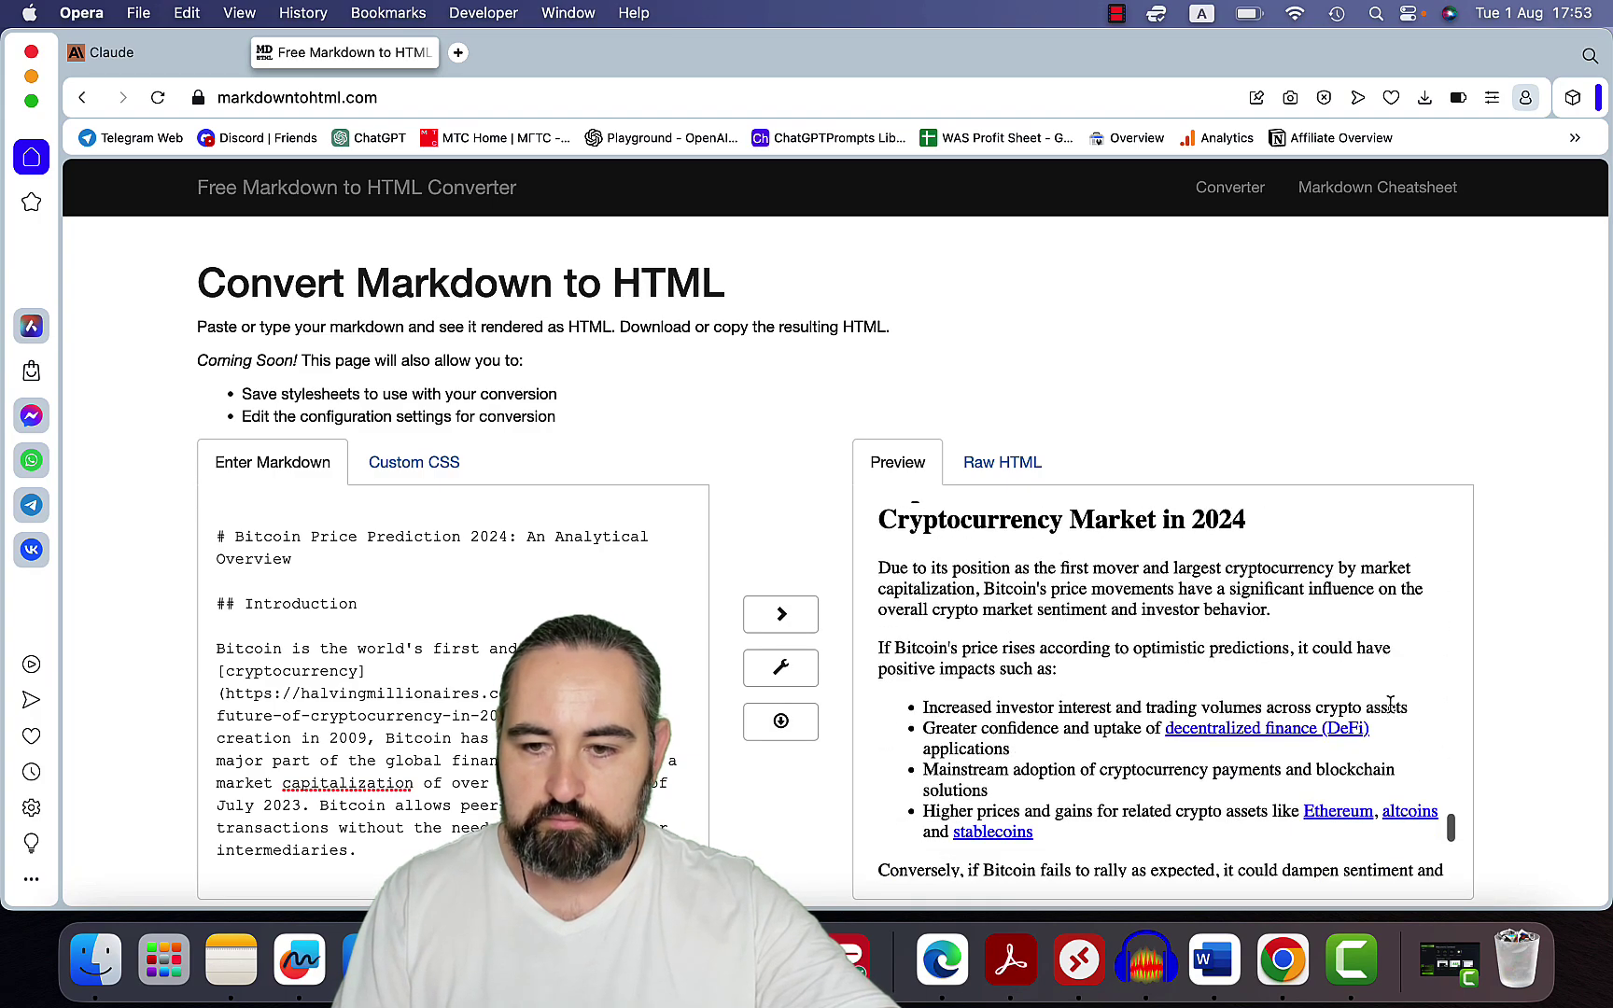
scroll(1390, 712, down, 2)
scroll(1391, 712, up, 15)
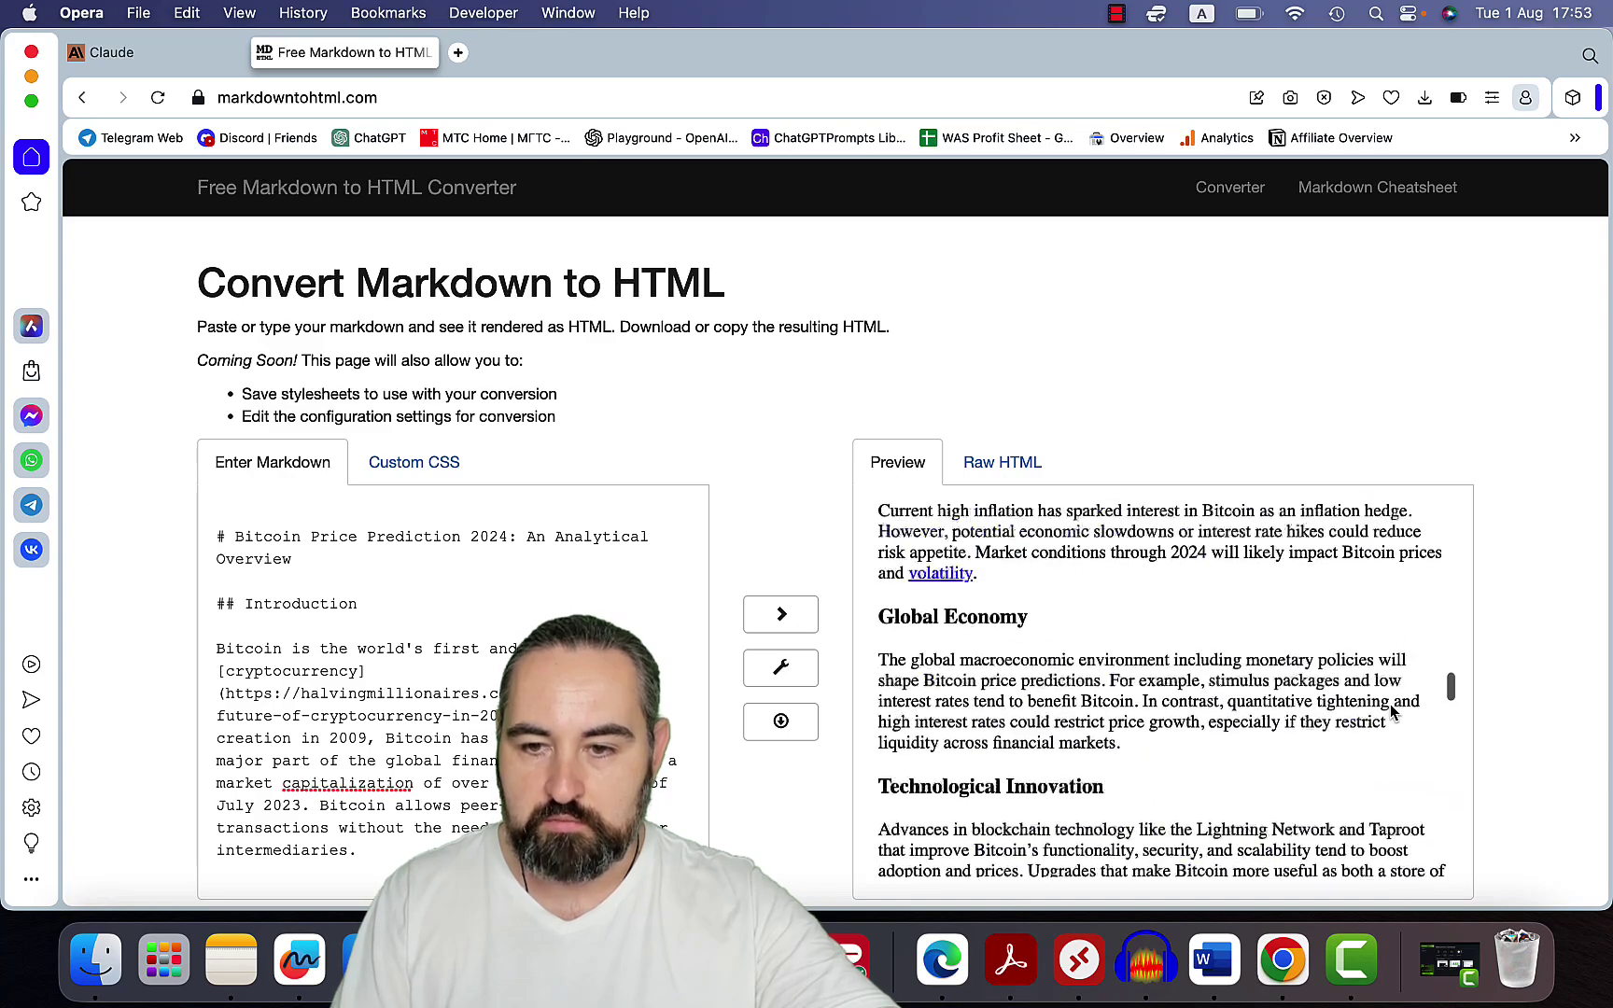
scroll(1391, 712, up, 2)
scroll(1391, 712, down, 8)
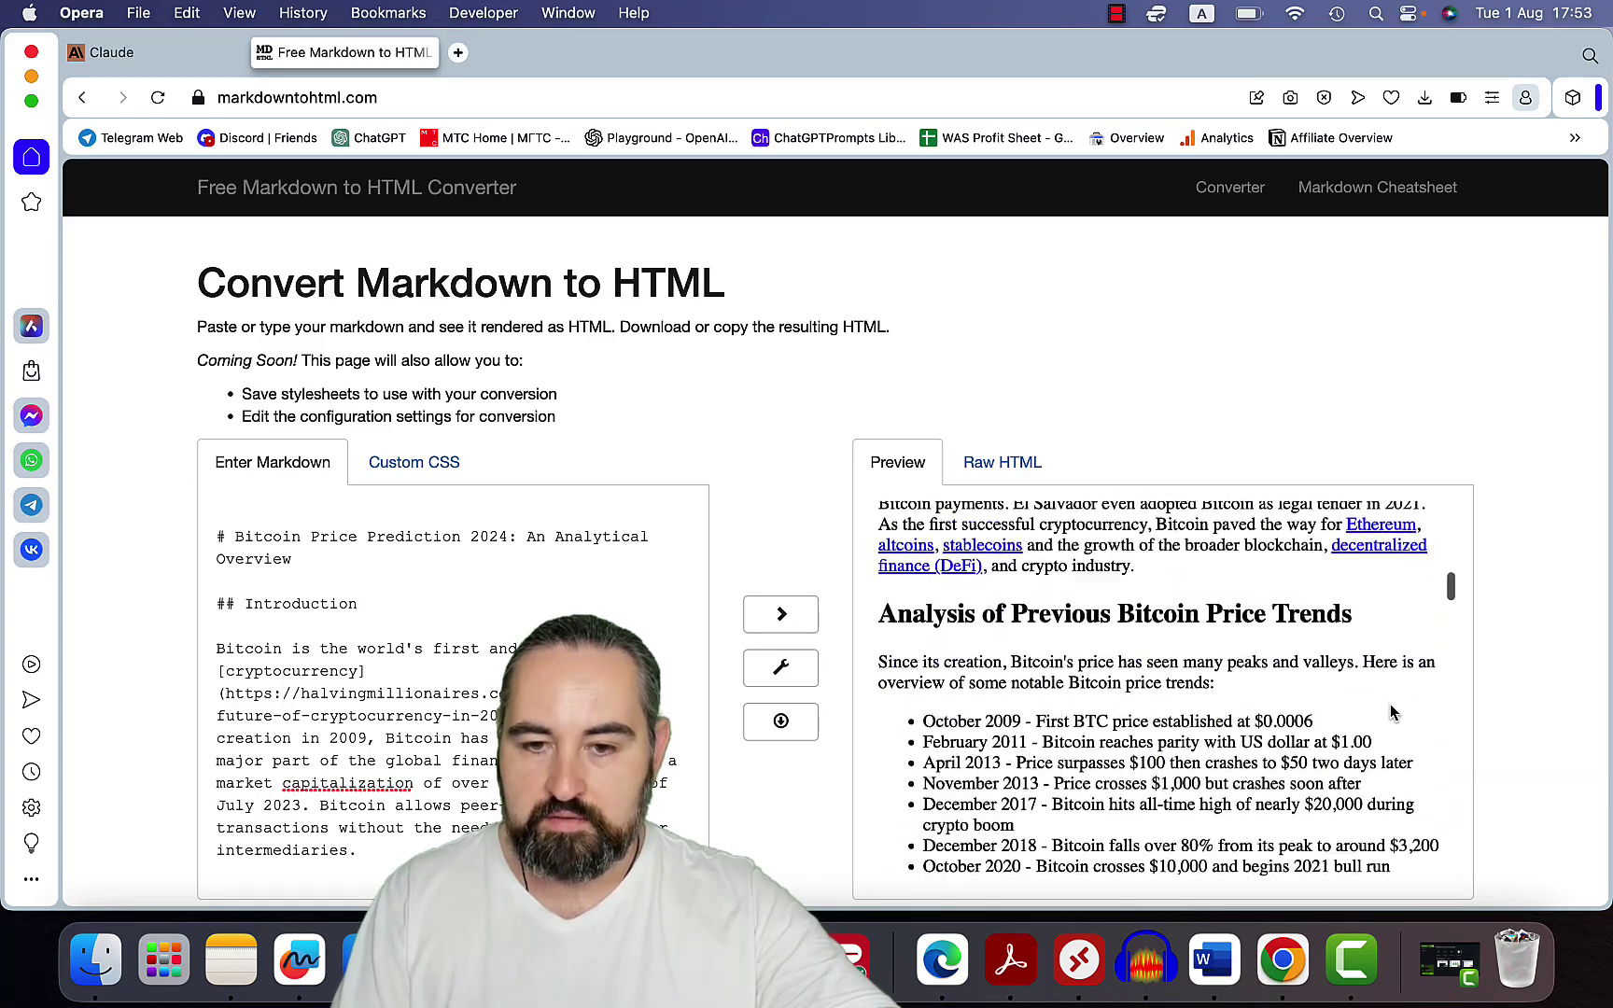
scroll(1406, 653, up, 10)
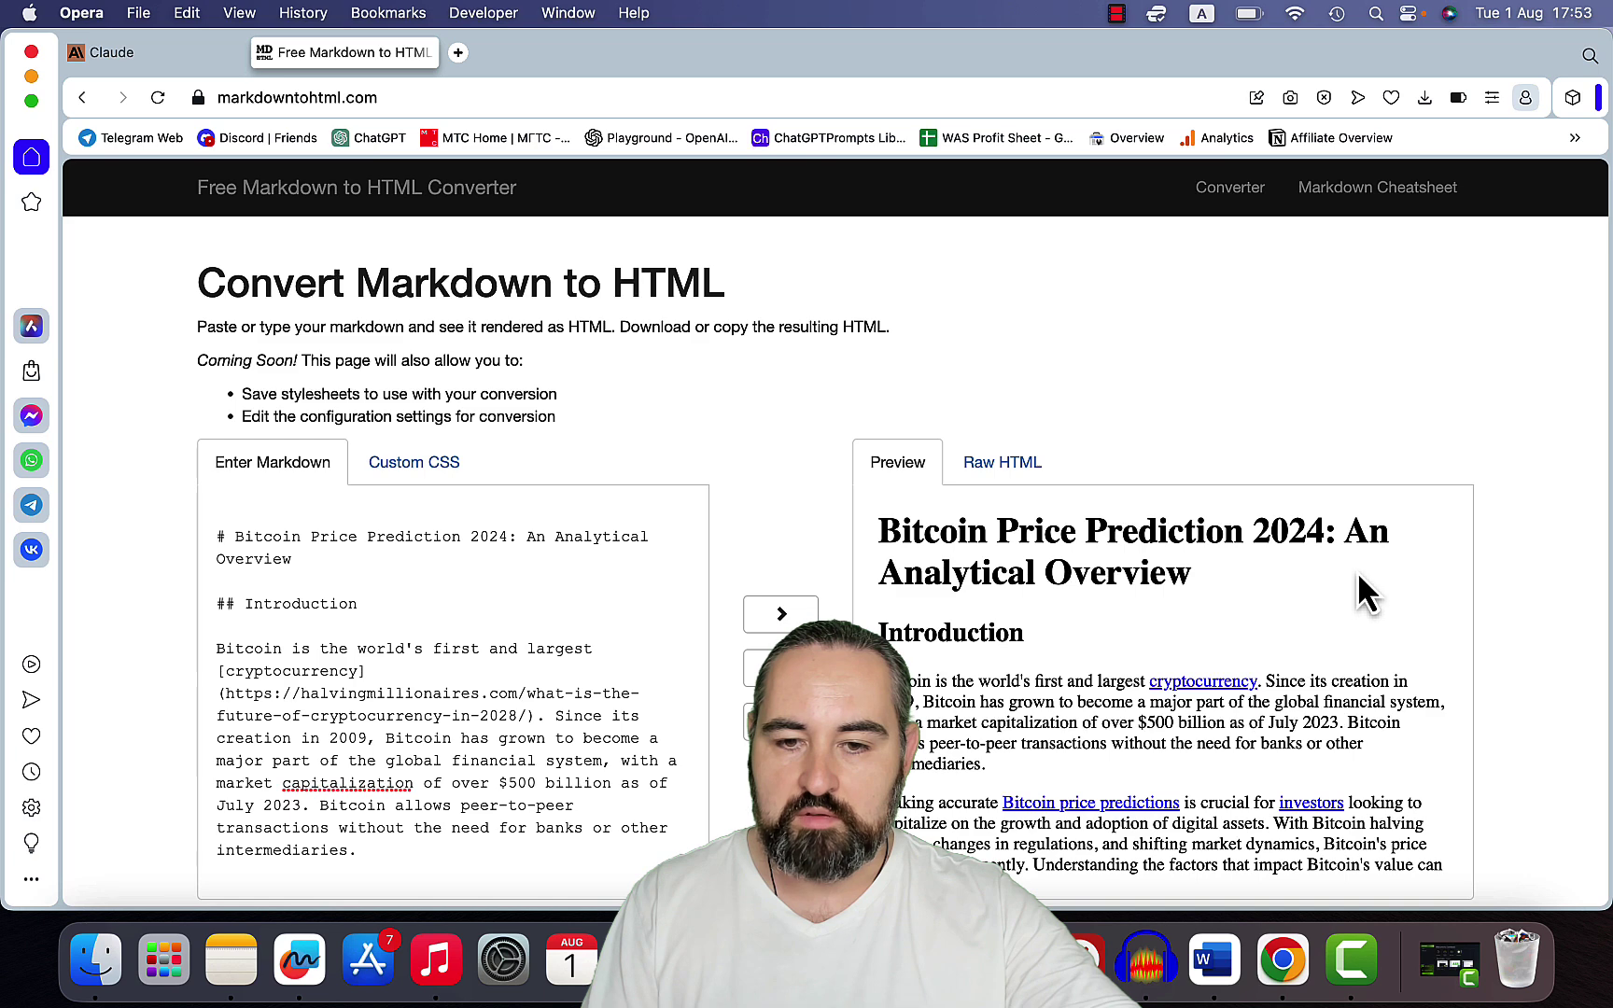